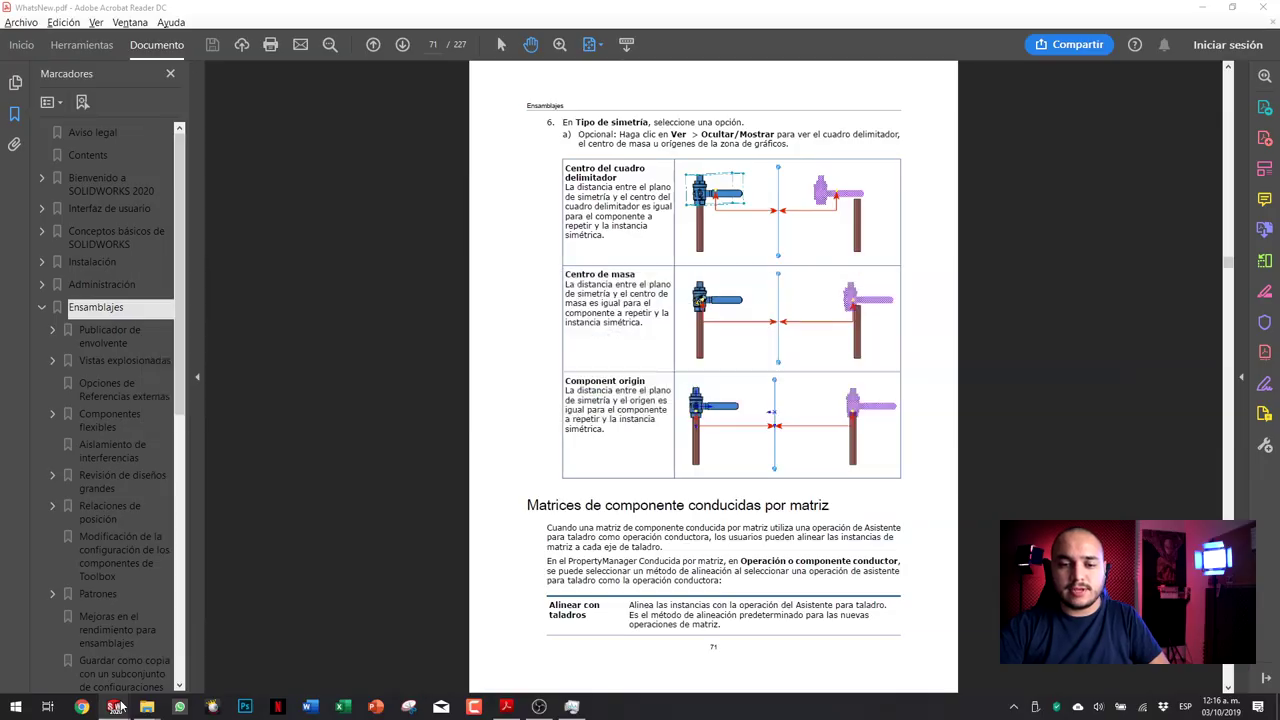
Step: Bring the SOLIDWORKS sketch with the spline and arc back in front of Acrobat Reader
left_click(117, 707)
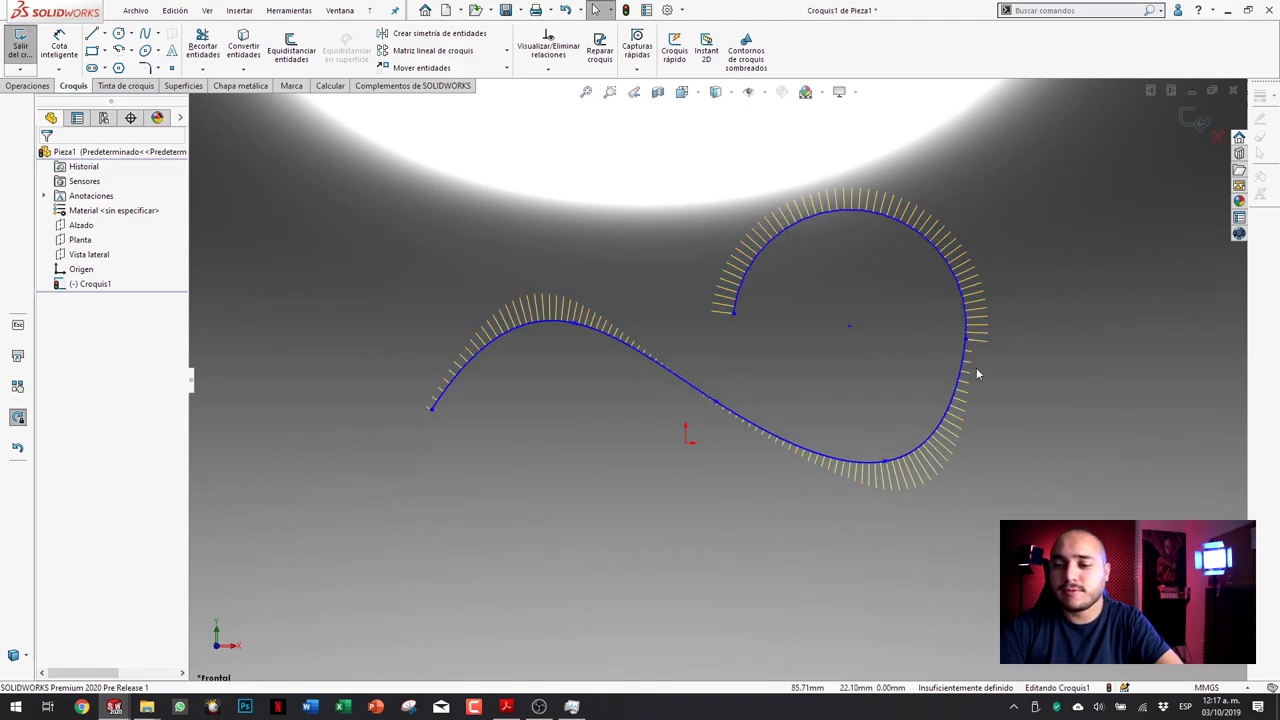
Step: Add torsion continuity at the spline's right-side control vertex
scroll(977, 359, "down", 2)
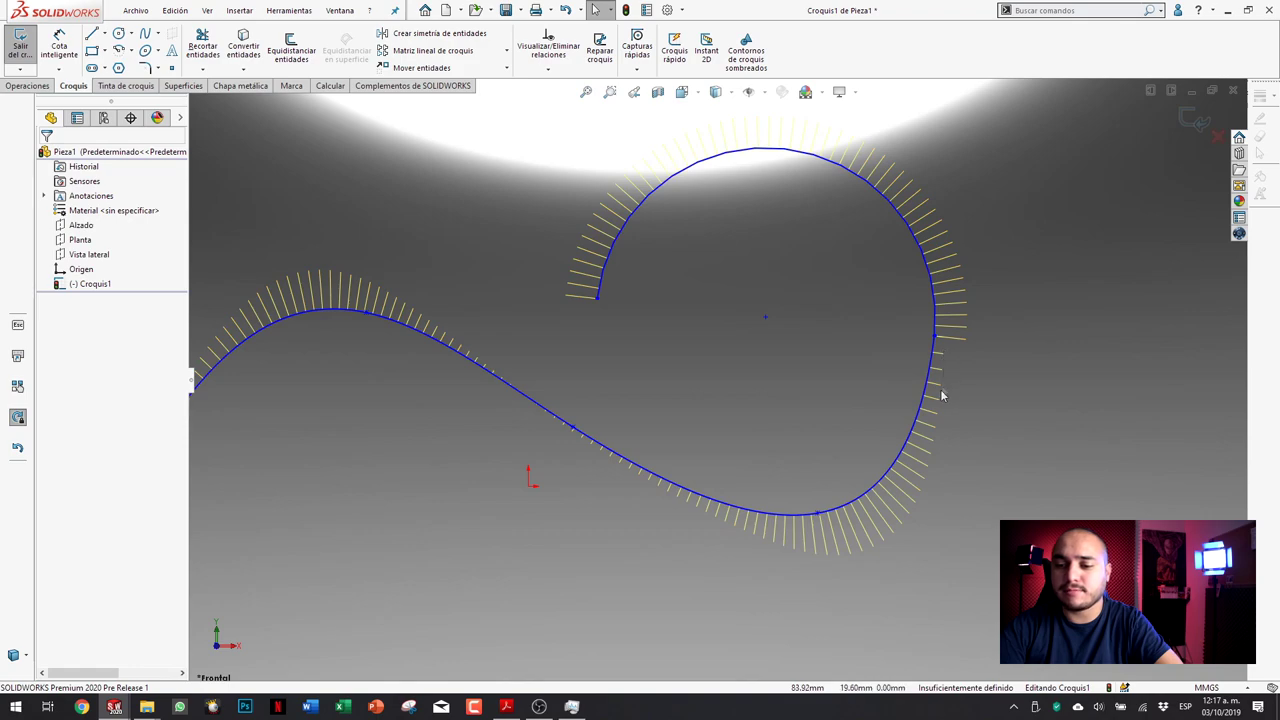
left_click(934, 337)
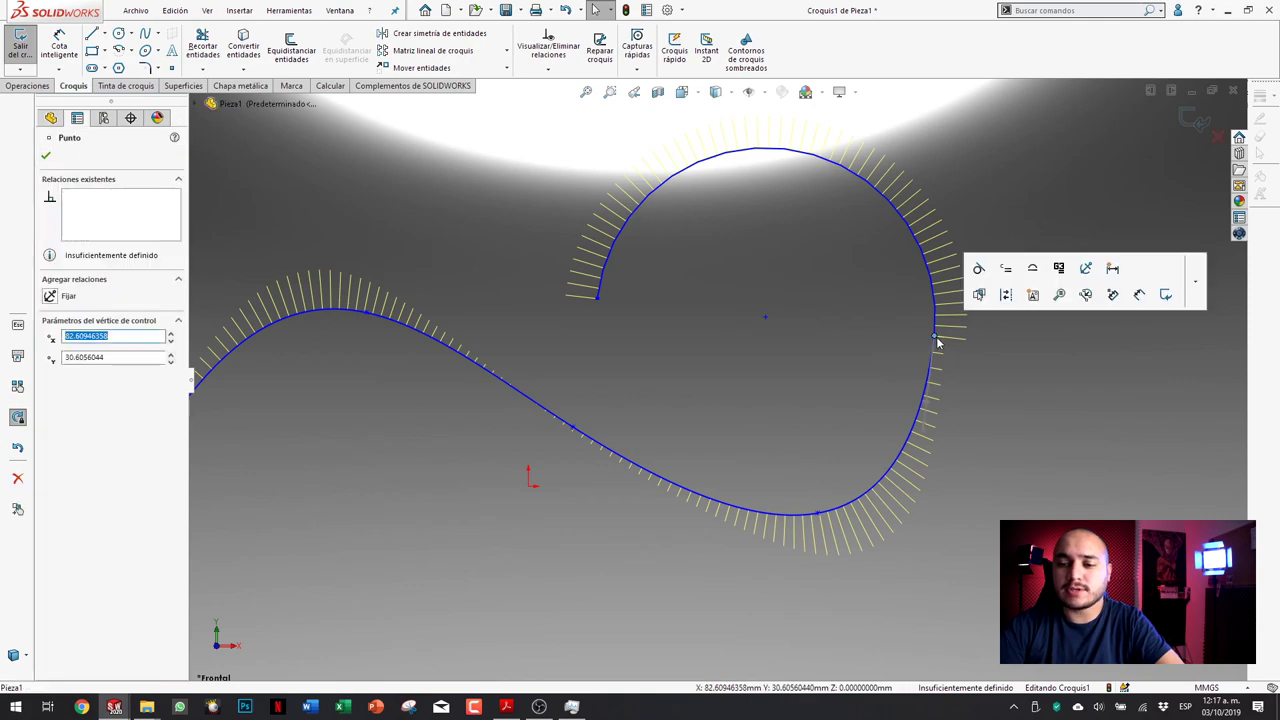
left_click(1059, 272)
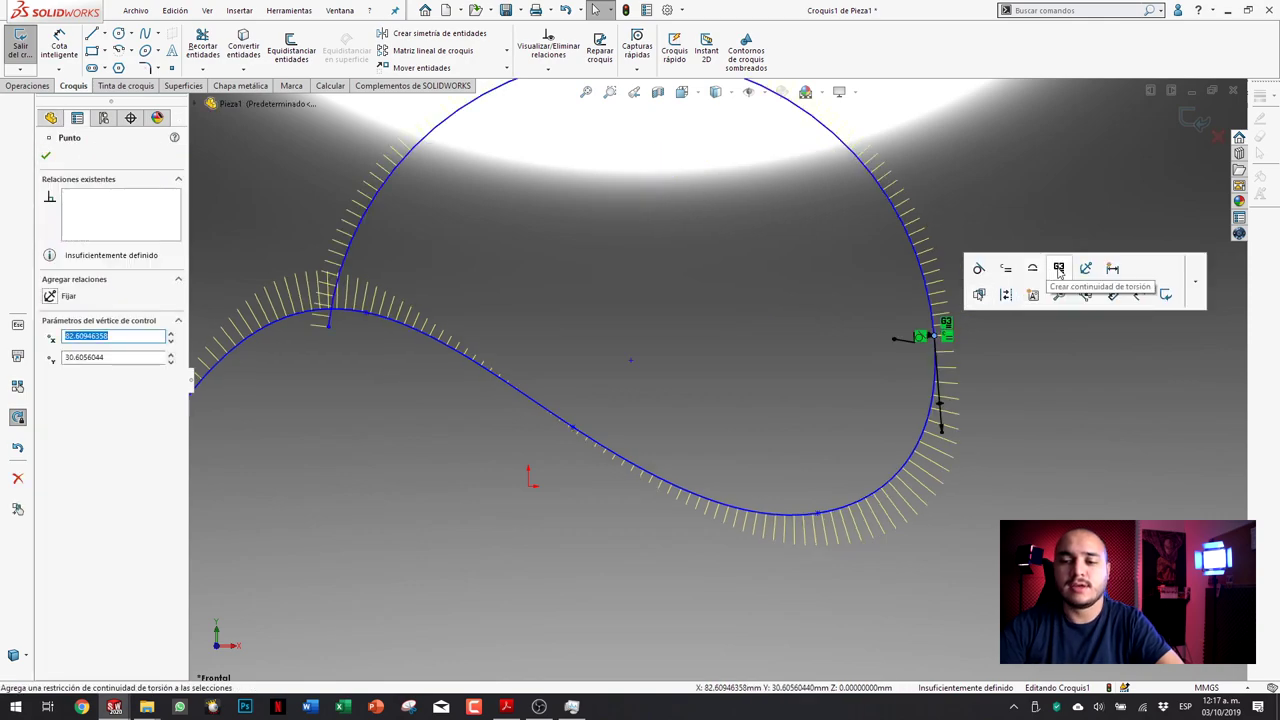
left_click(987, 202)
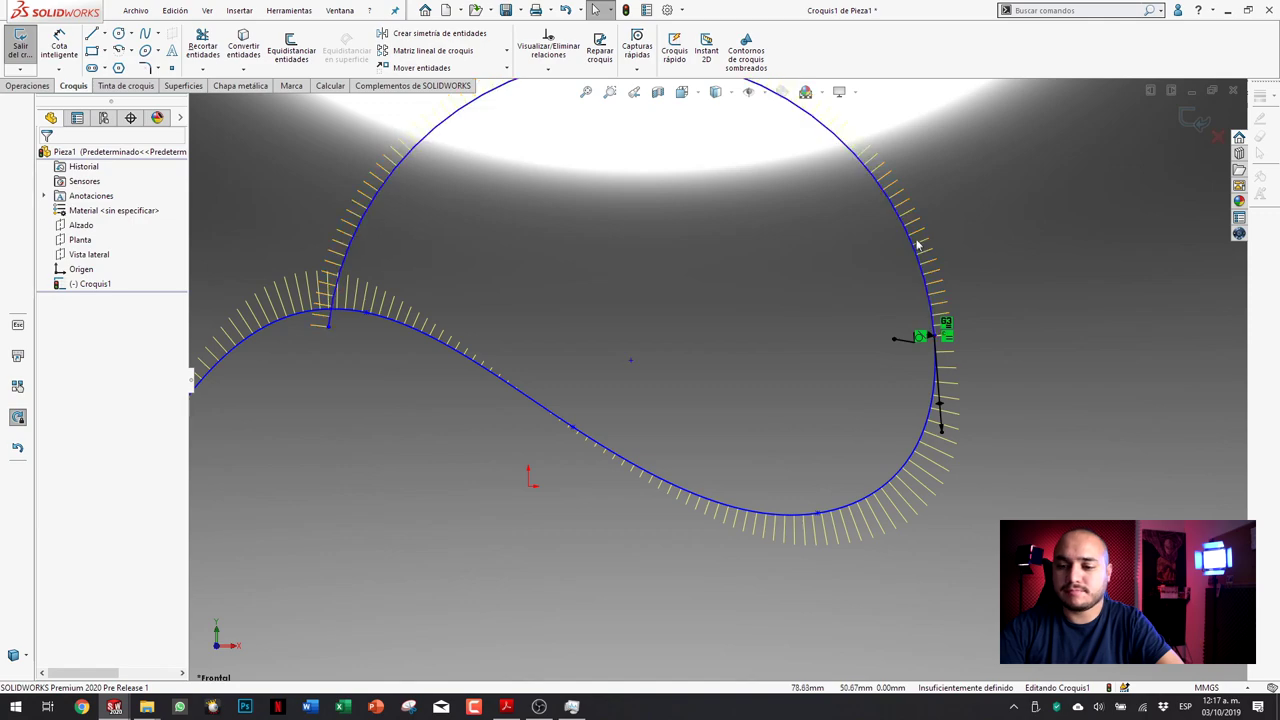
Step: Drag the upper loop's end point to reshape the spline curve
scroll(947, 322, "down", 3)
scroll(946, 345, "down", 1)
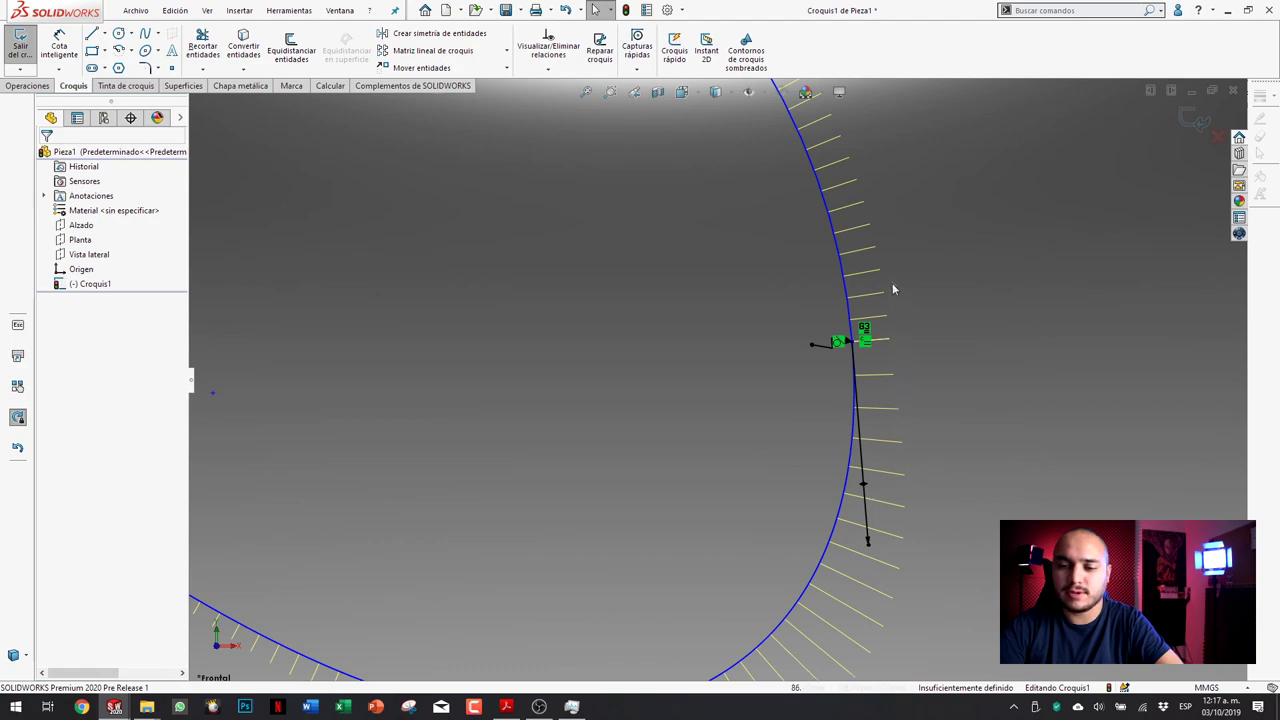
scroll(700, 320, "up", 4)
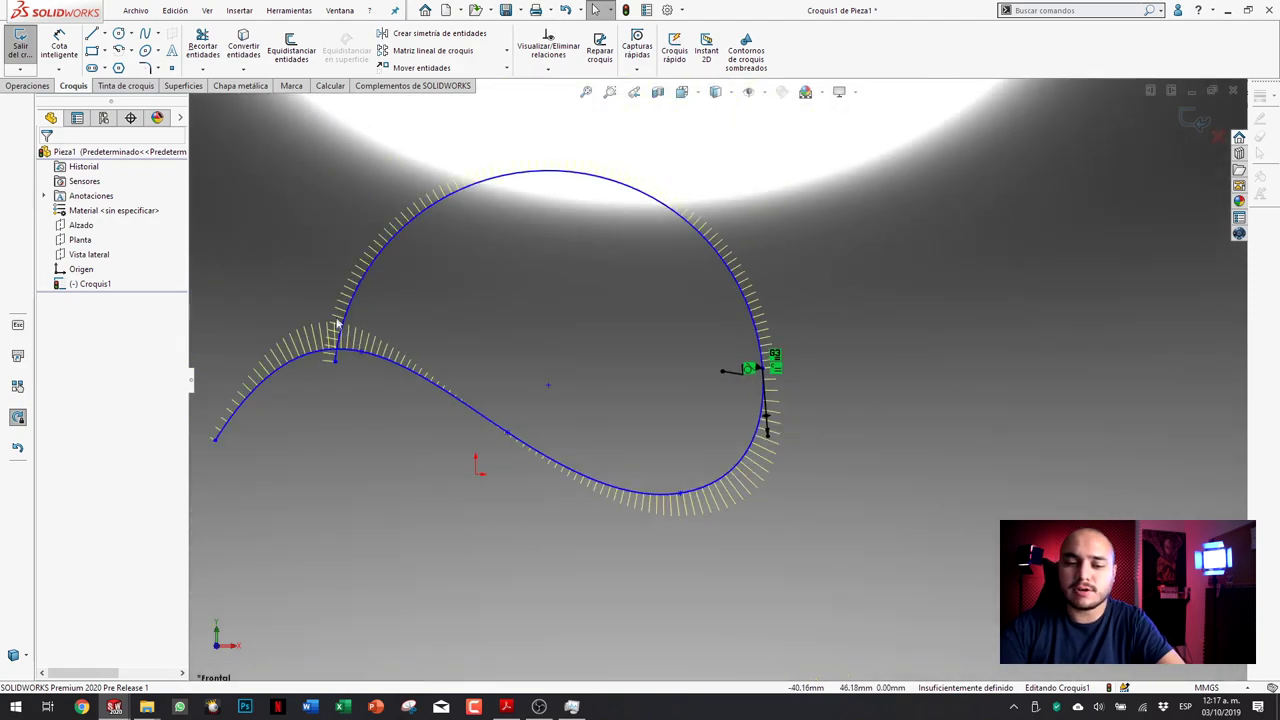
left_click_drag(340, 350, 458, 314)
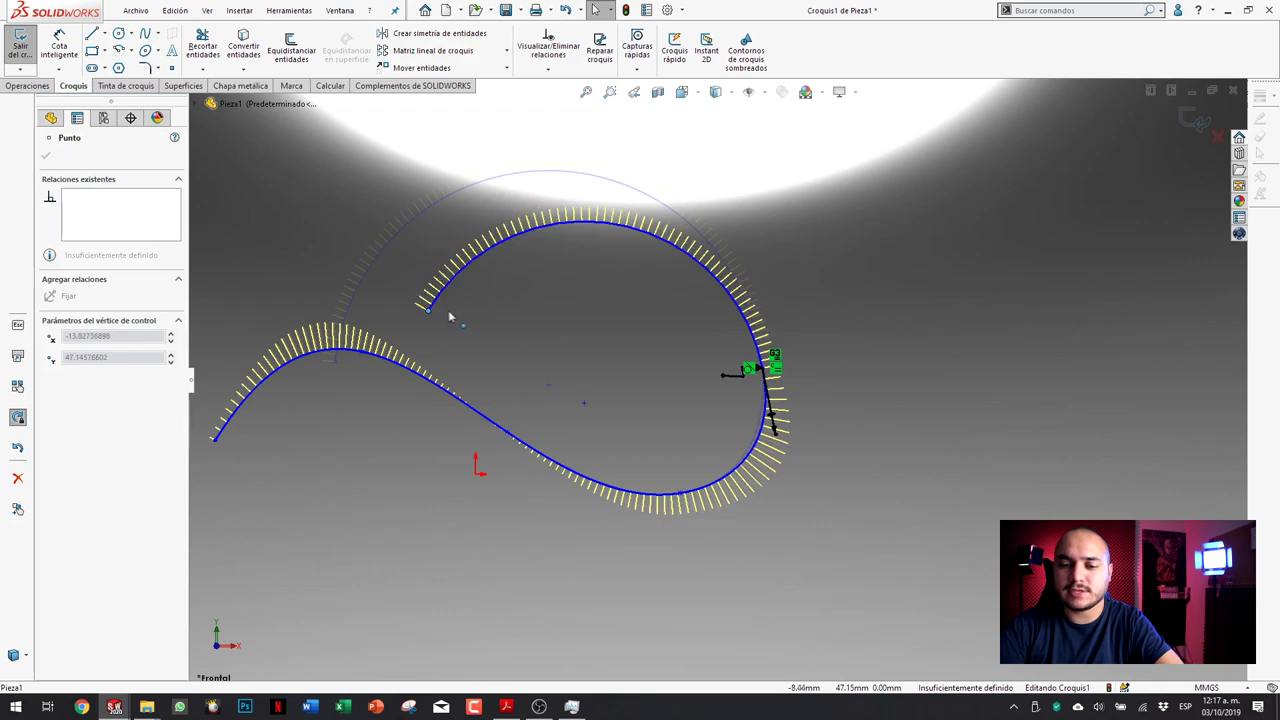
left_click(587, 335)
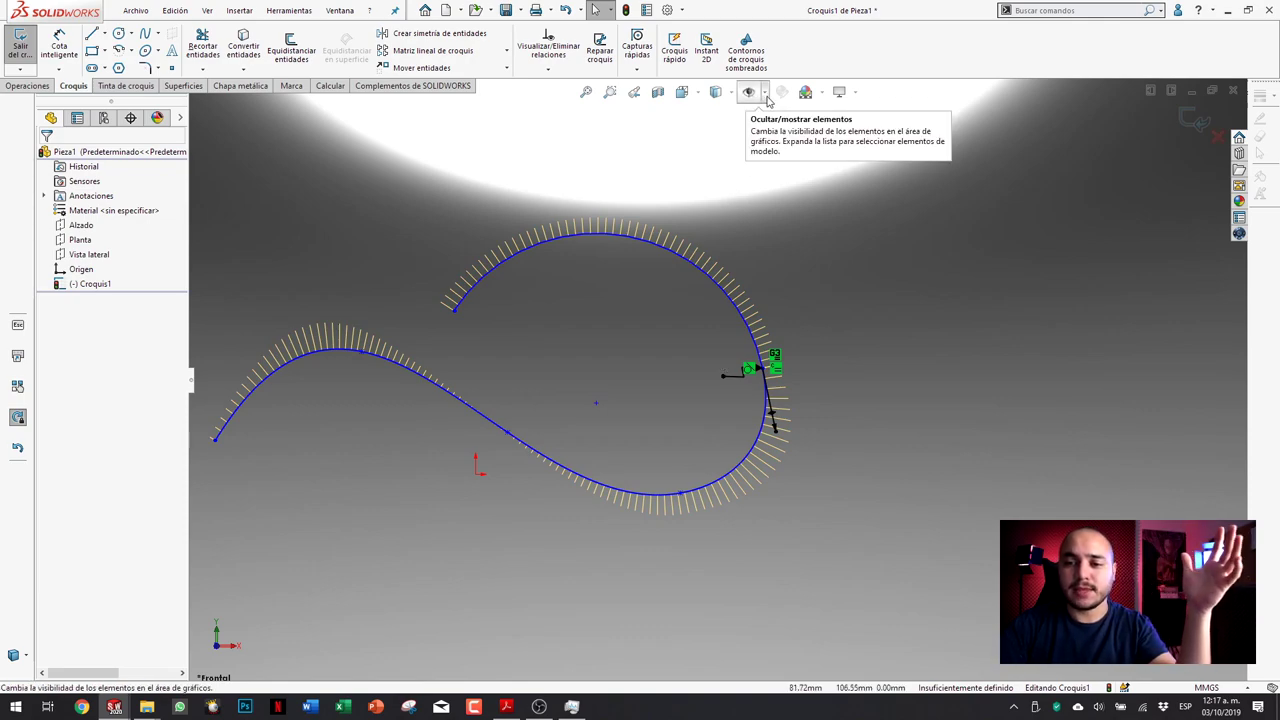
Step: Switch to a light white background scene and show the Sketch Ink tools
left_click(806, 92)
left_click(830, 129)
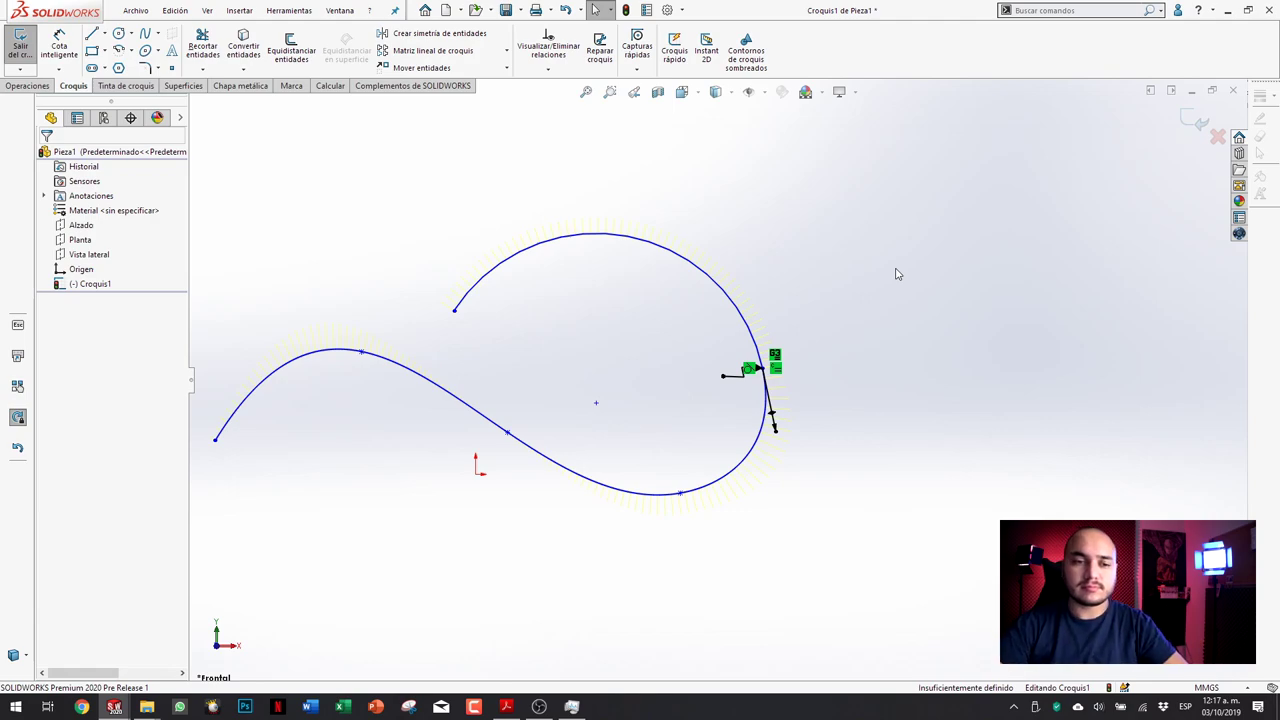
left_click(117, 86)
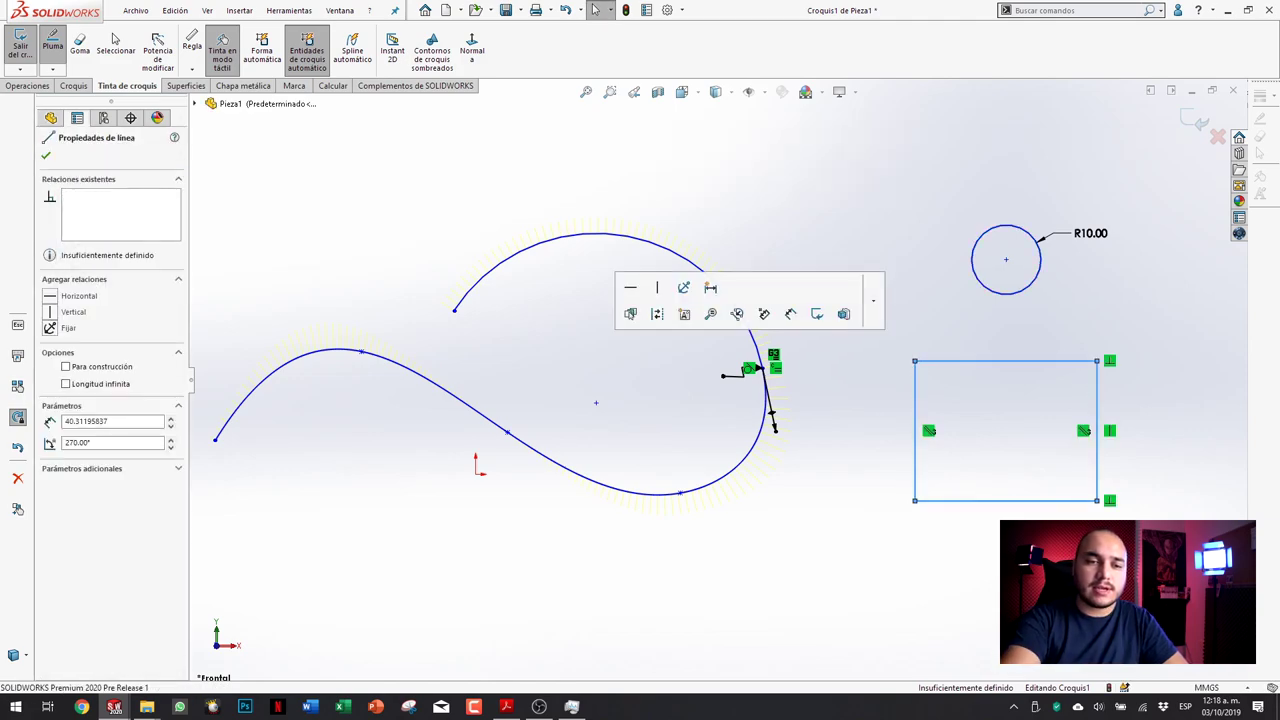
Step: Use Smart Modify ink strokes to chamfer the rectangle's top-left corner 8.50 and round the top-right corner R3.00
left_click(157, 50)
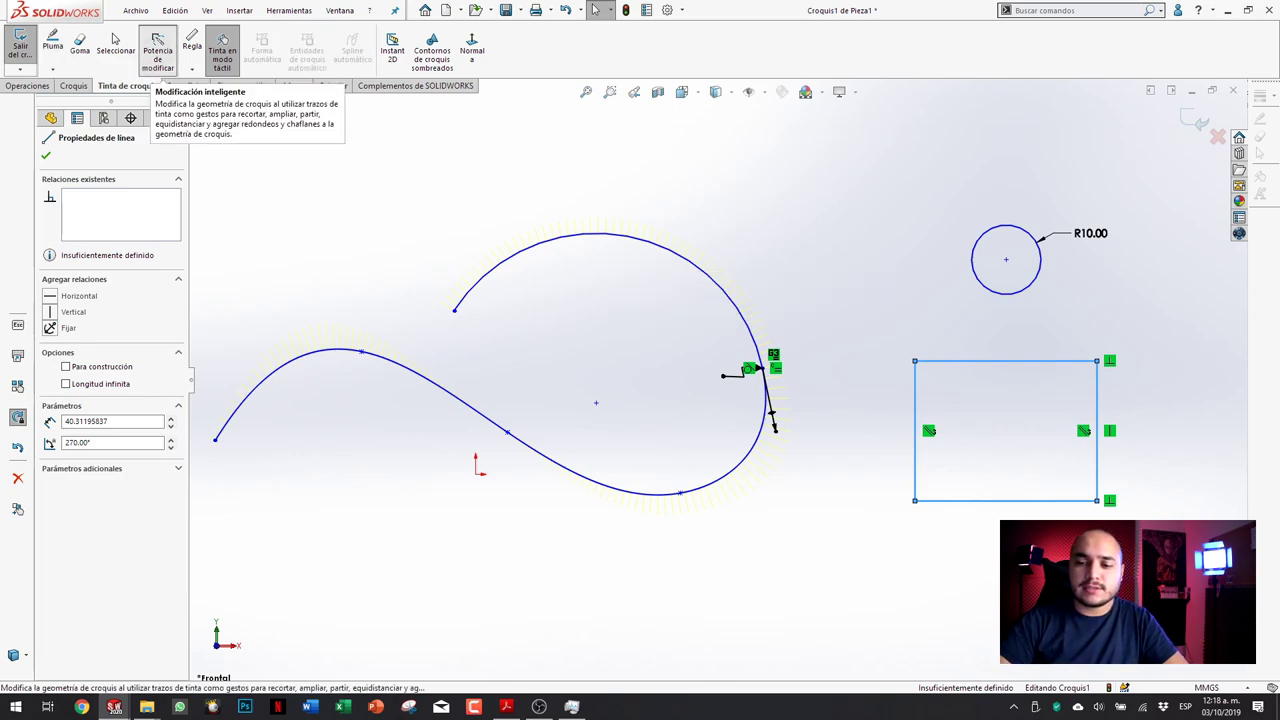
left_click_drag(985, 330, 925, 376)
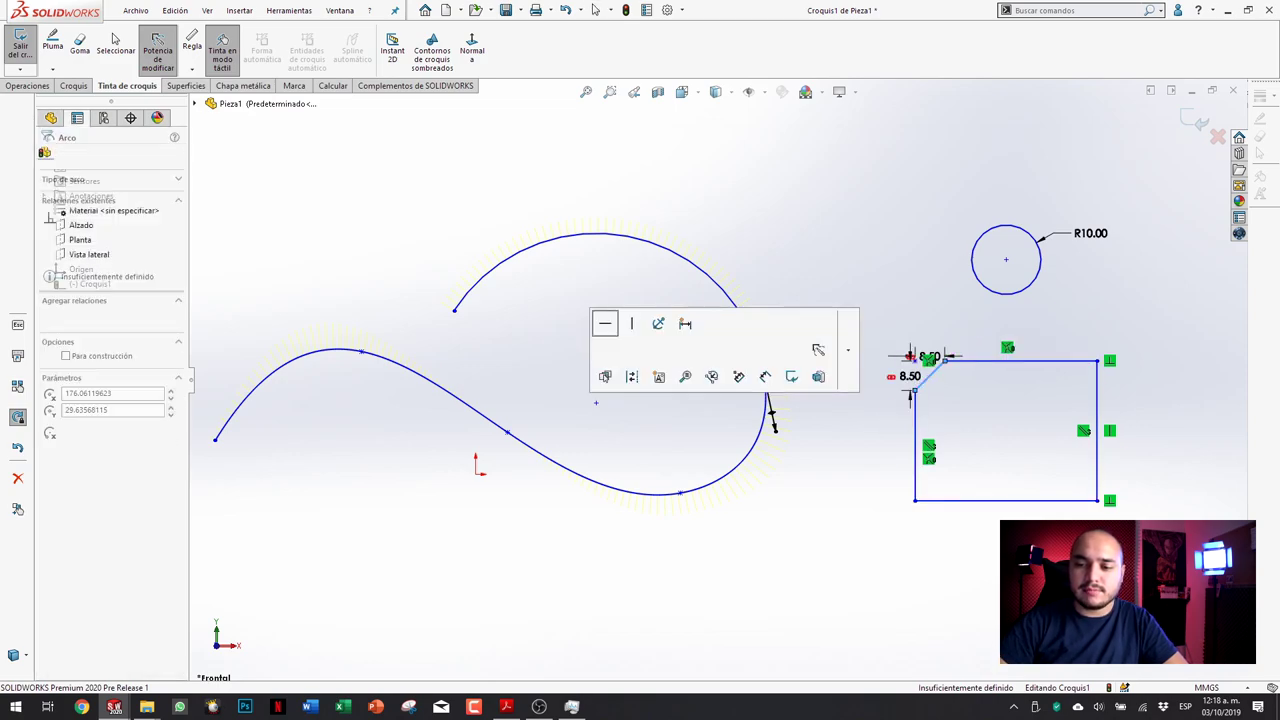
right_click(65, 4)
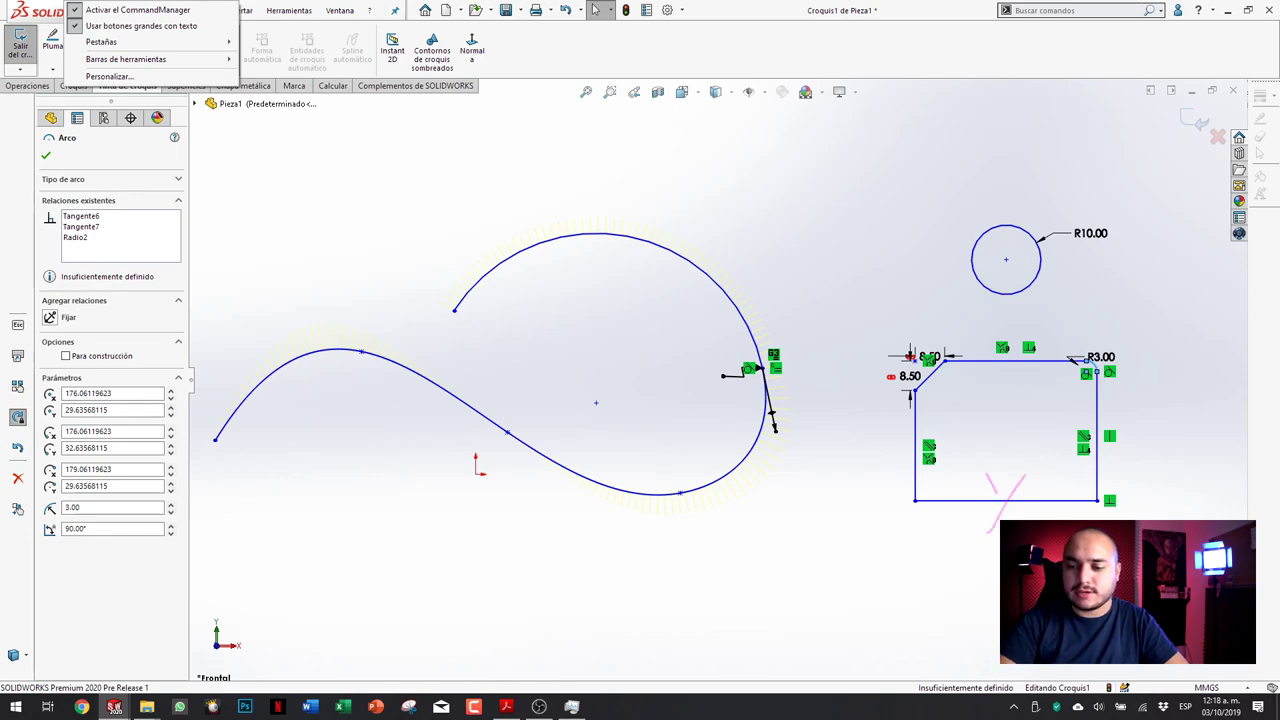
key("Escape")
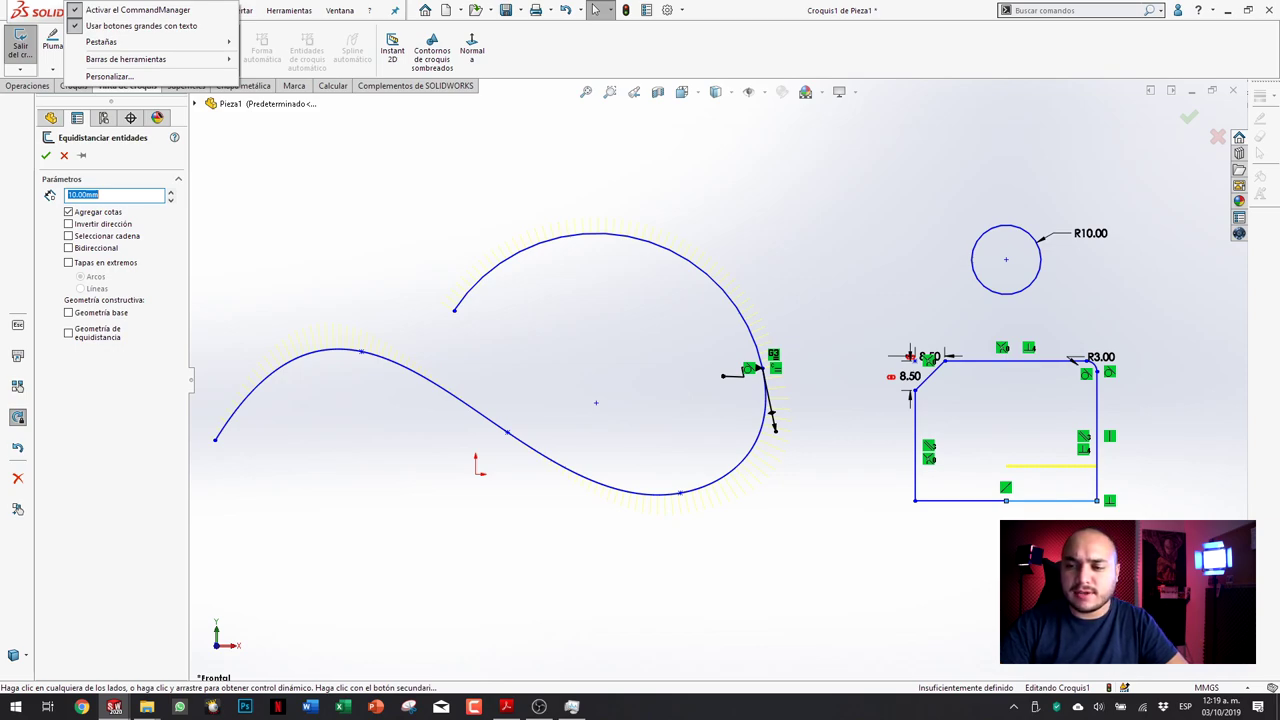
Step: Create a 10 mm offset line of the rectangle's bottom edge
left_click(595, 10)
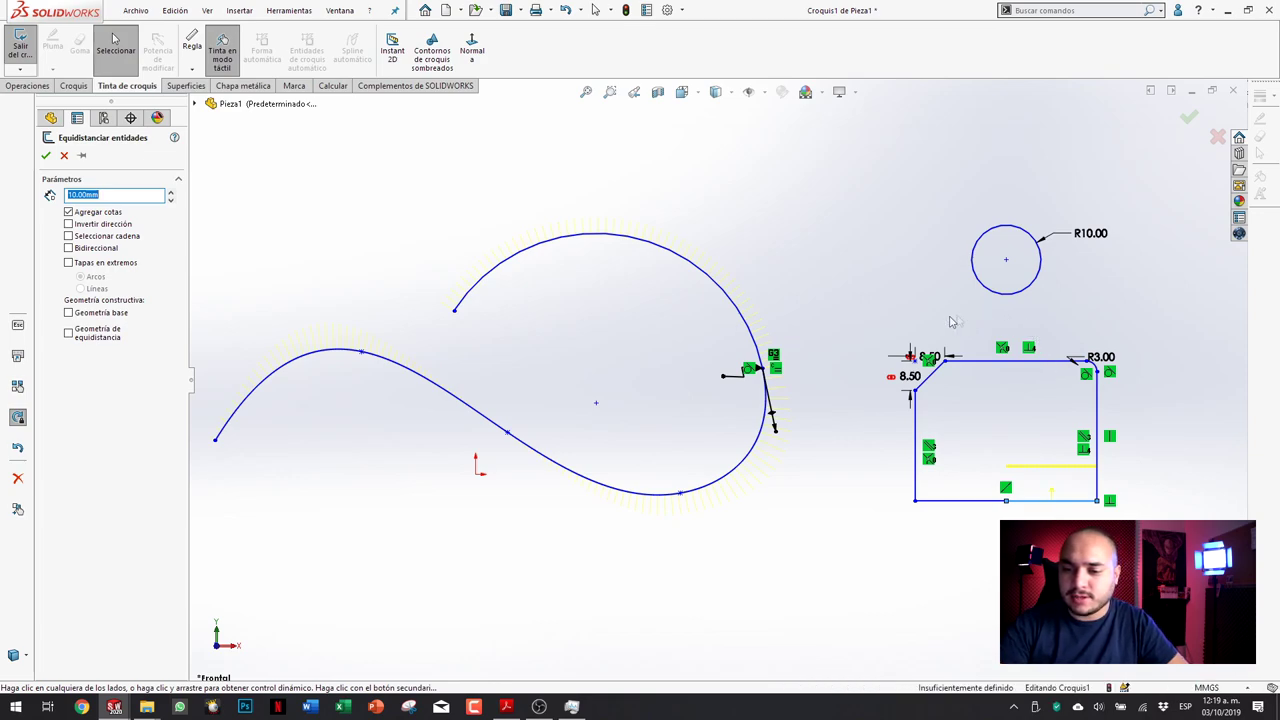
left_click(986, 312)
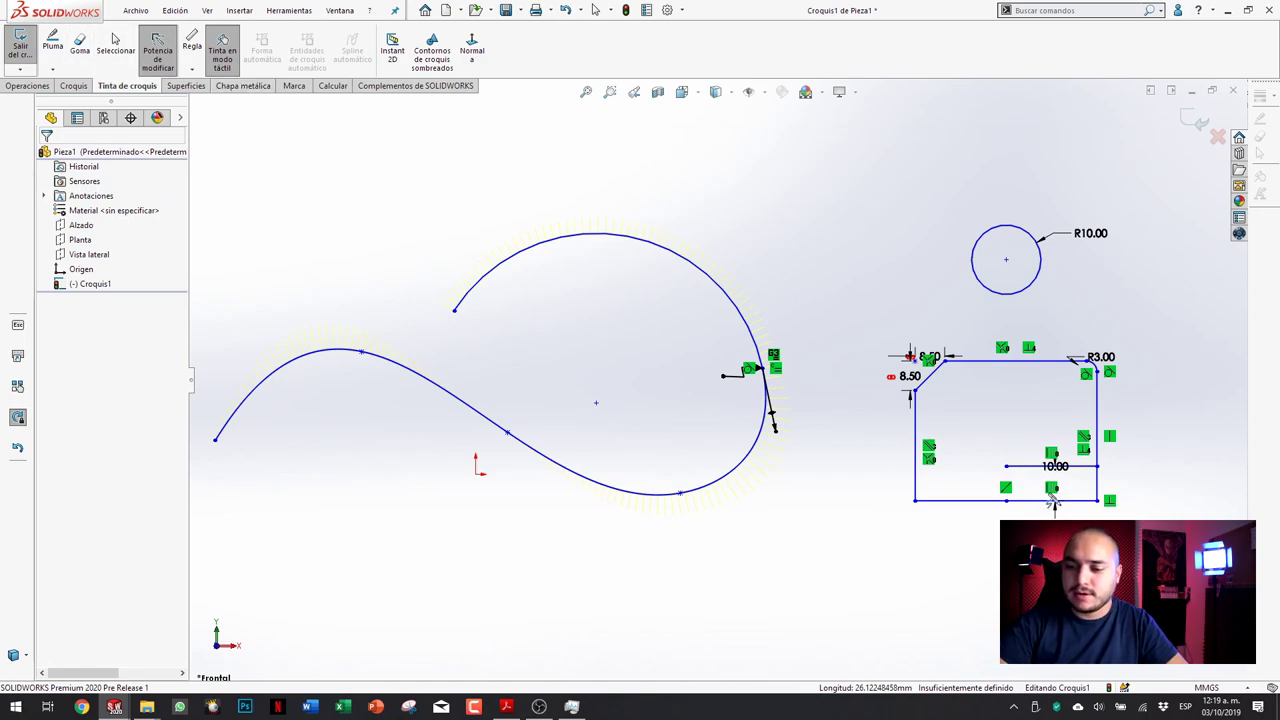
left_click(1007, 466)
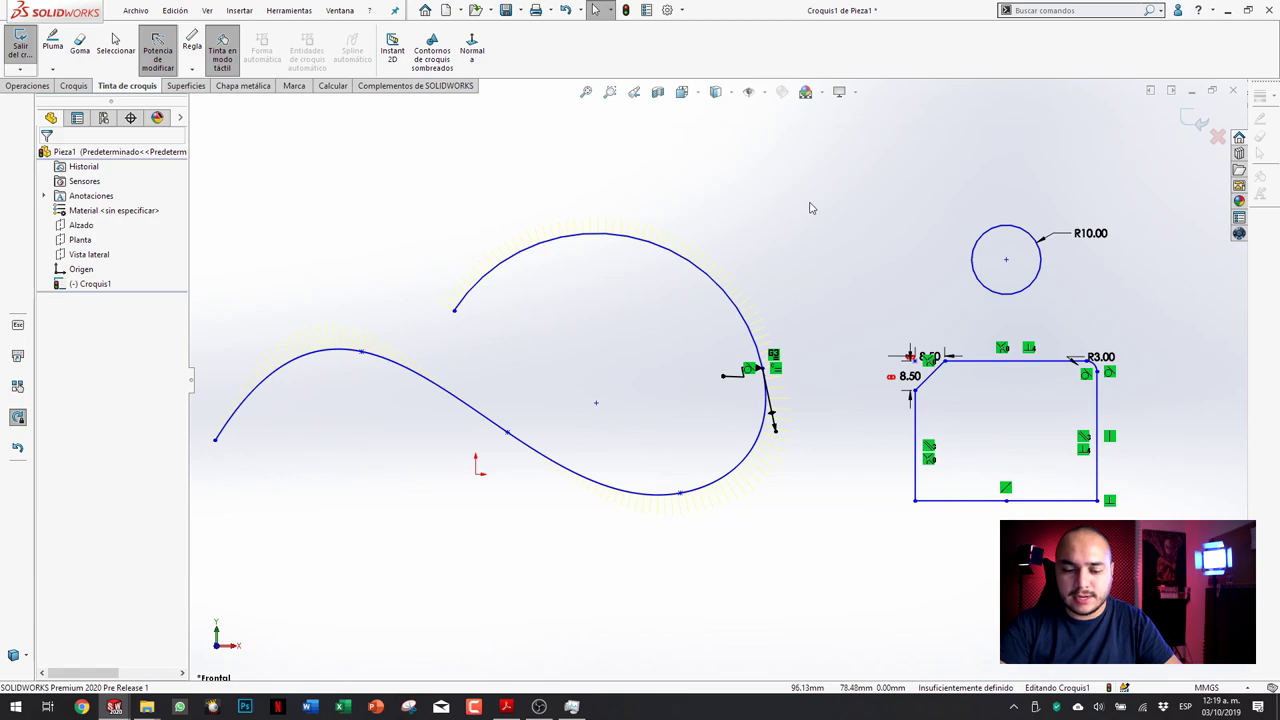
Step: Return the ink mode to Smart Modify and exit the sketch
left_click(221, 50)
left_click(155, 58)
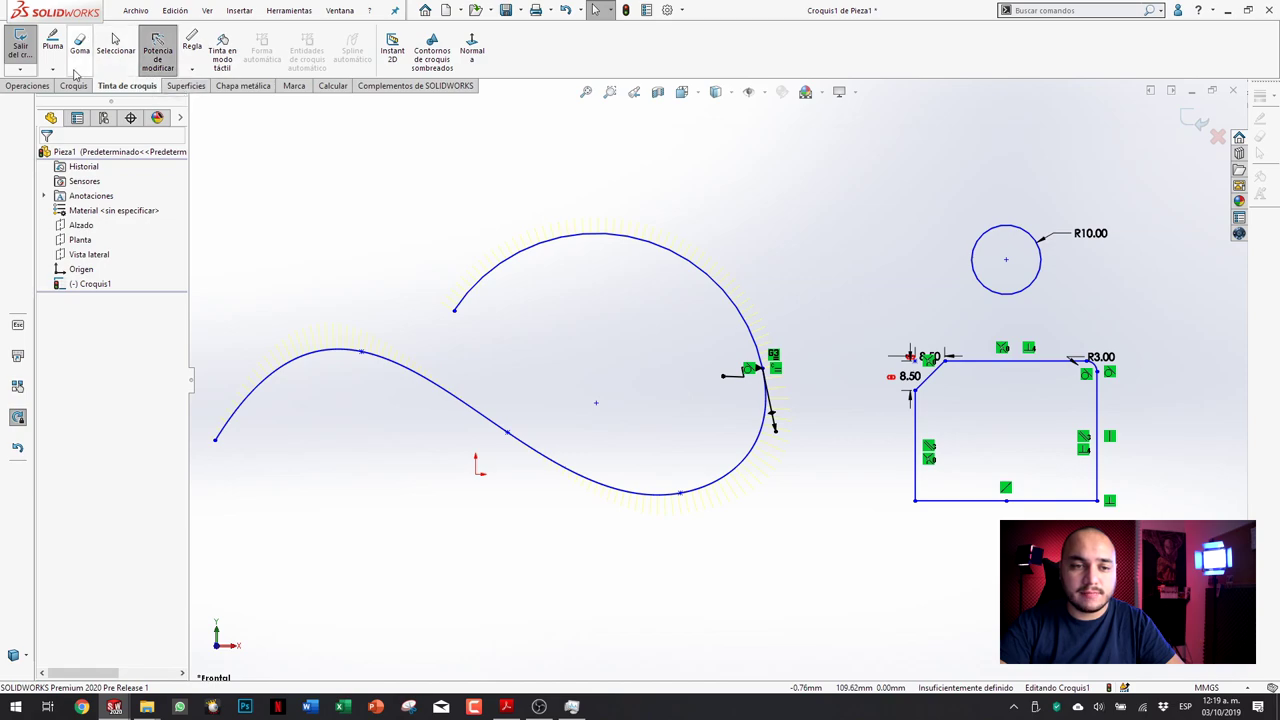
left_click(20, 45)
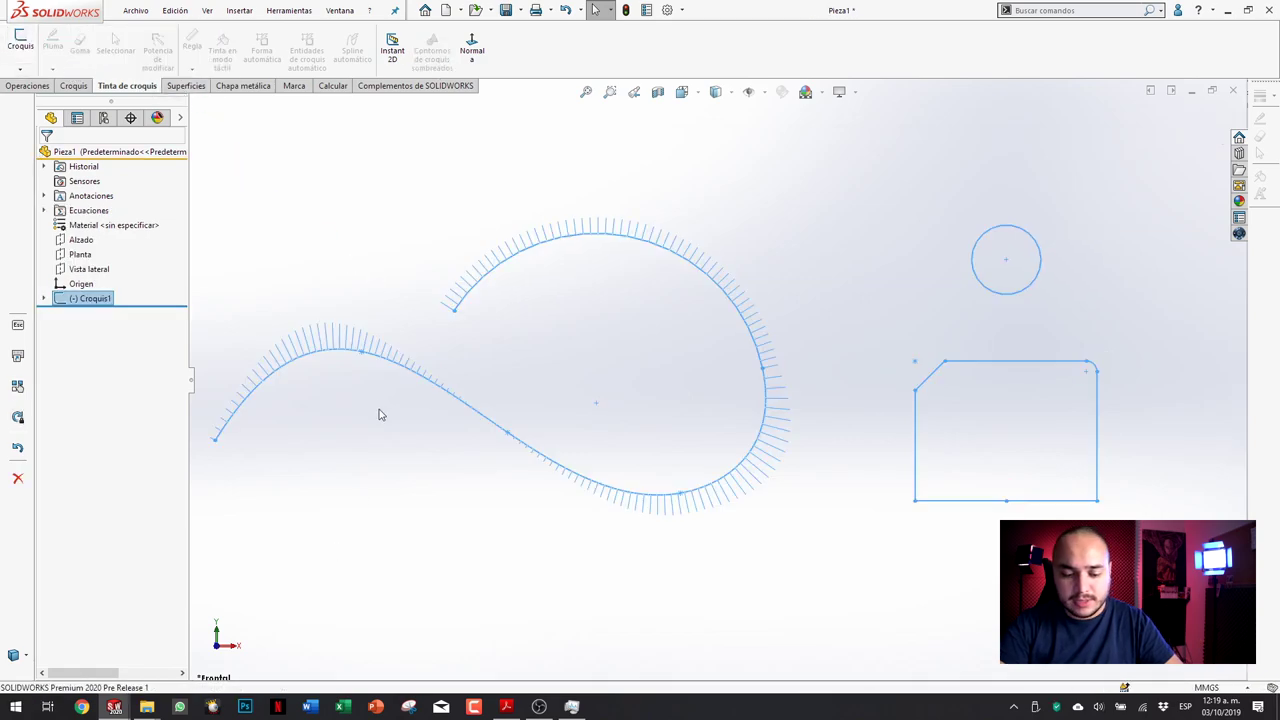
Step: Switch to the Anillo.SLDPRT part window
key("alt+Tab")
key("Tab")
key("shift+Tab")
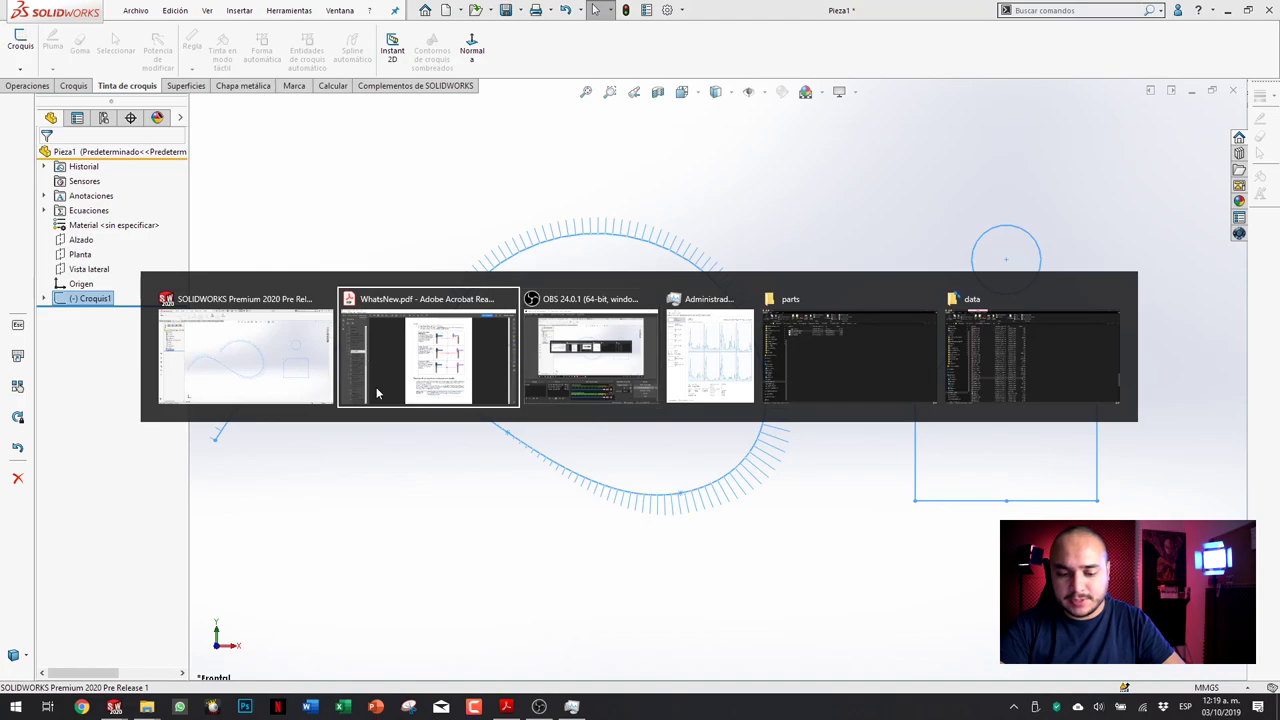
key("Escape")
key("ctrl+Tab")
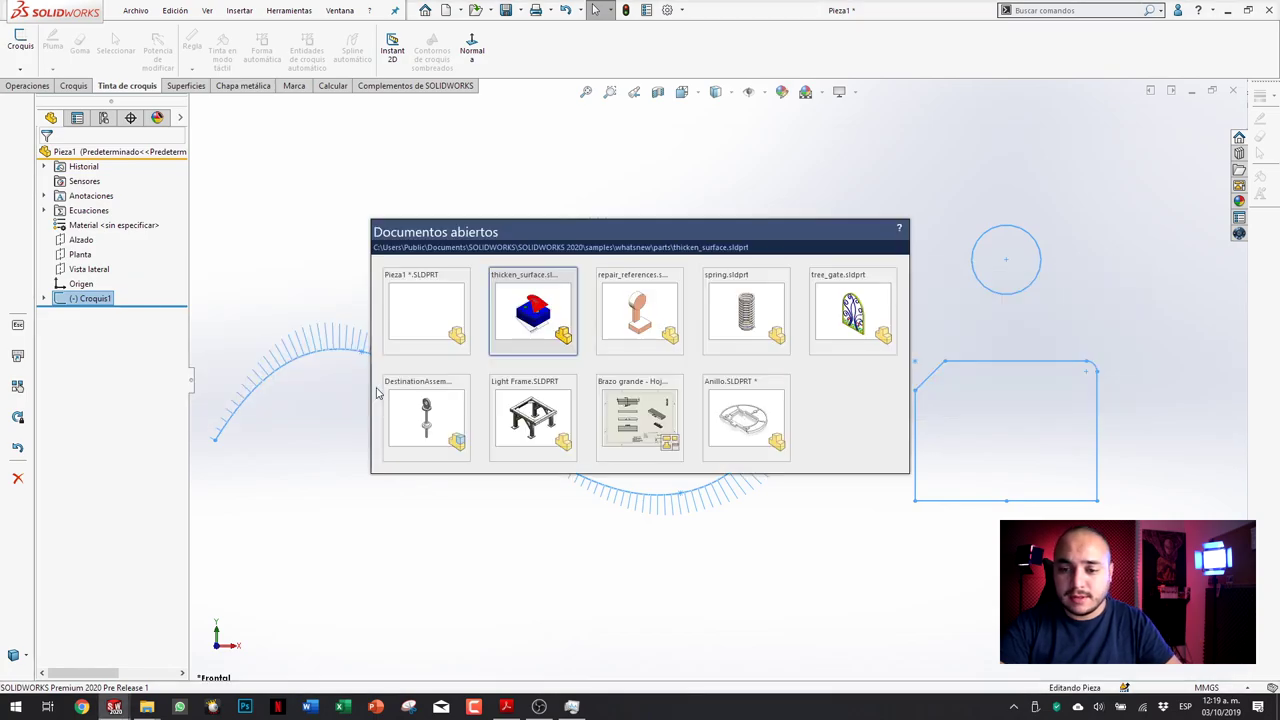
key("ctrl+Tab")
key("ctrl+Tab")
key("ctrl+Tab")
key("ctrl+Tab")
key("ctrl+Tab")
key("ctrl+Tab")
key("ctrl+Tab")
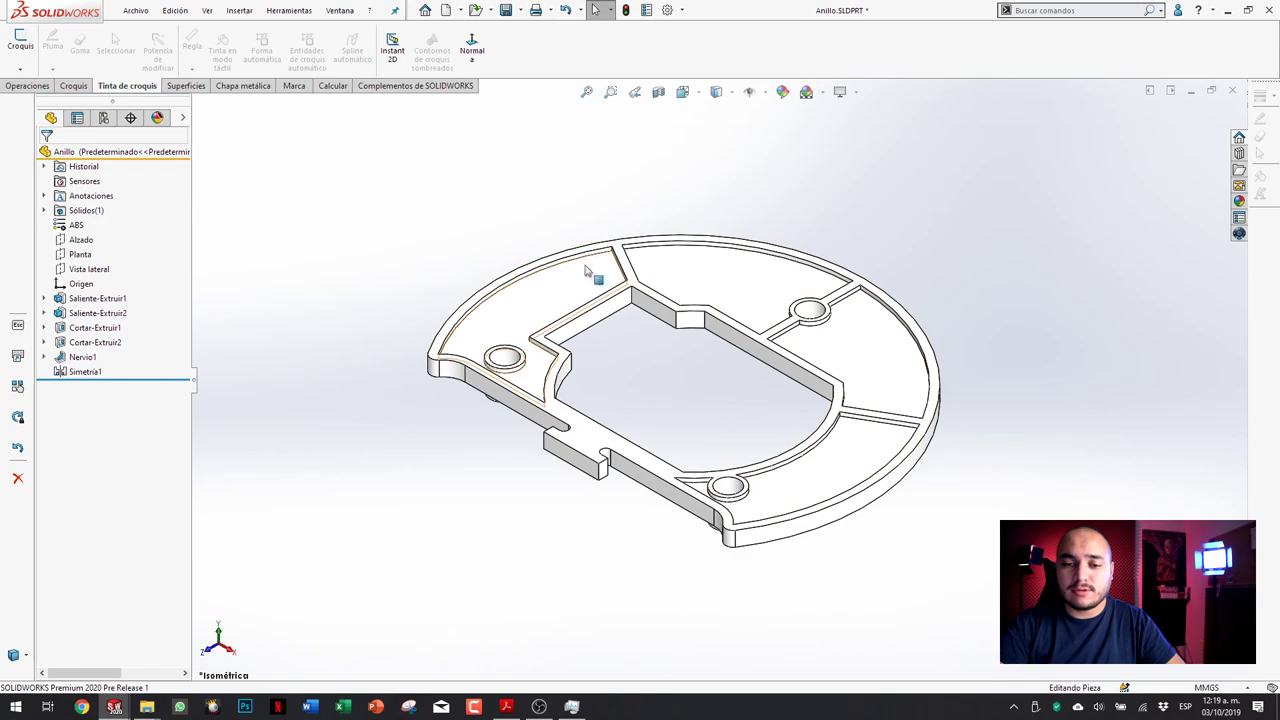
Step: Start a new sketch, Croquis6, on the top face of Saliente-Extruir1
left_click(576, 432)
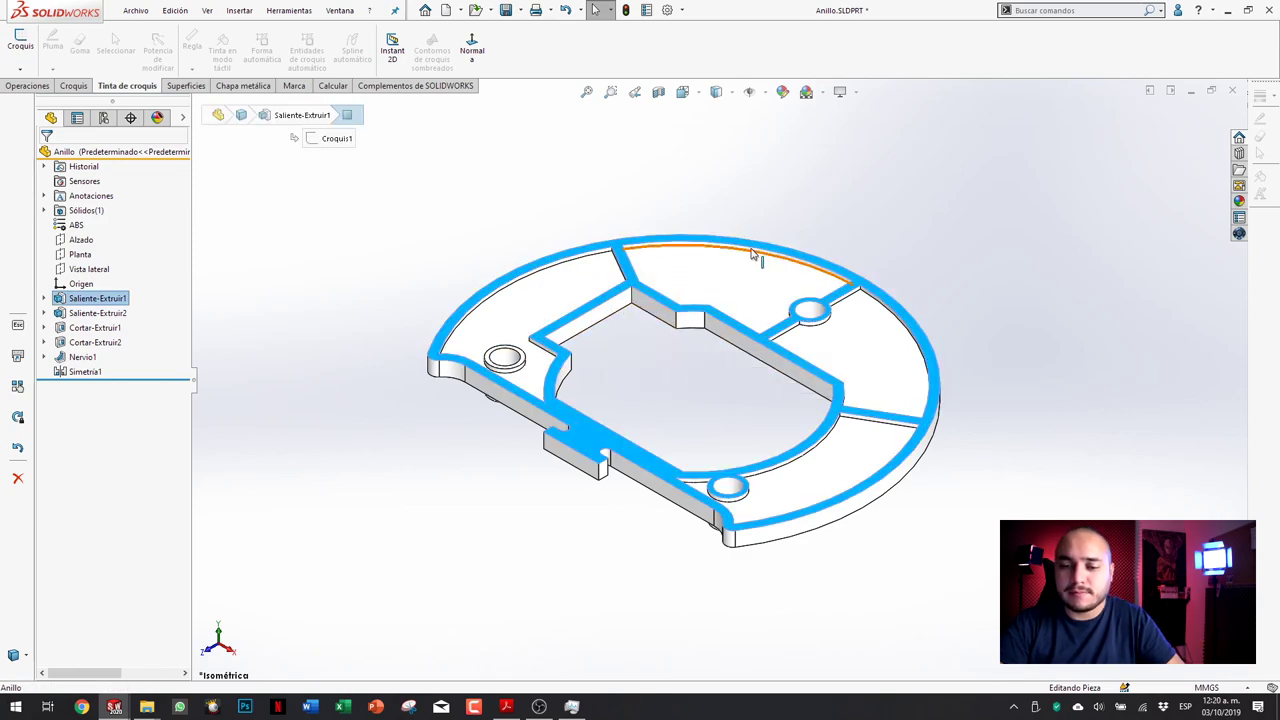
left_click(20, 42)
left_click(73, 85)
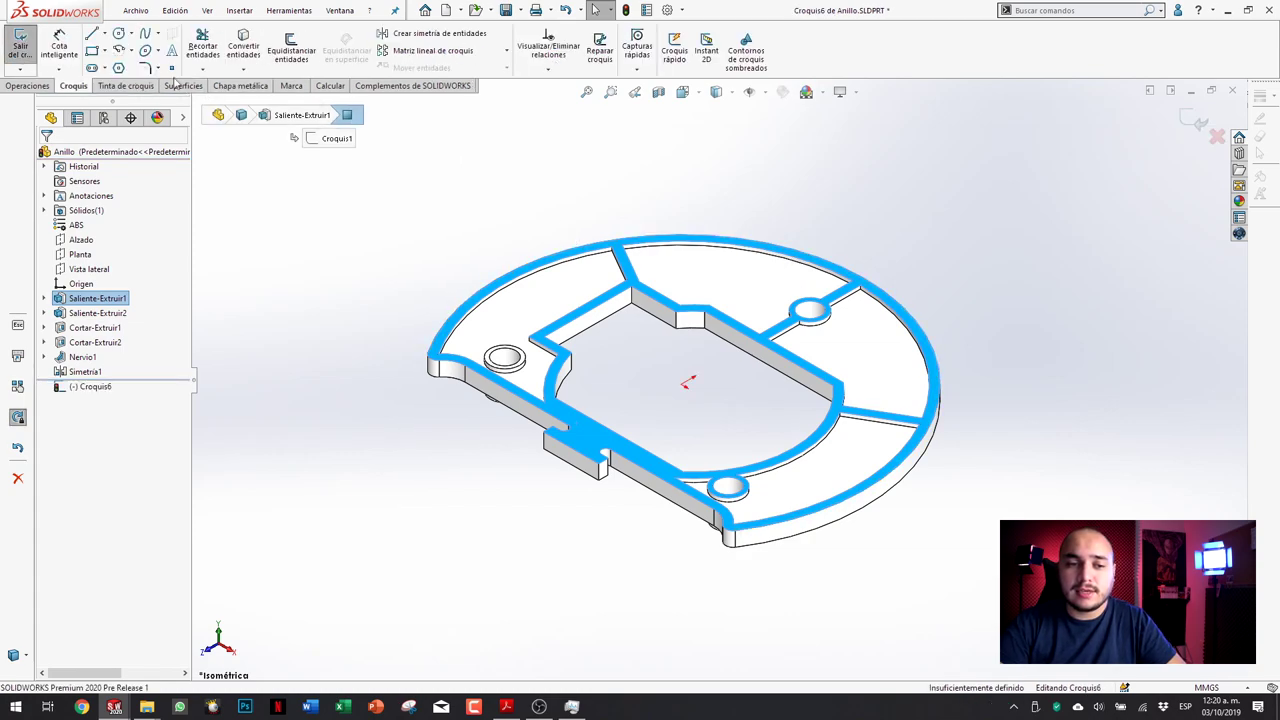
Step: Convert the top face's edges into the sketch, viewed normal to the sketch plane
left_click(243, 47)
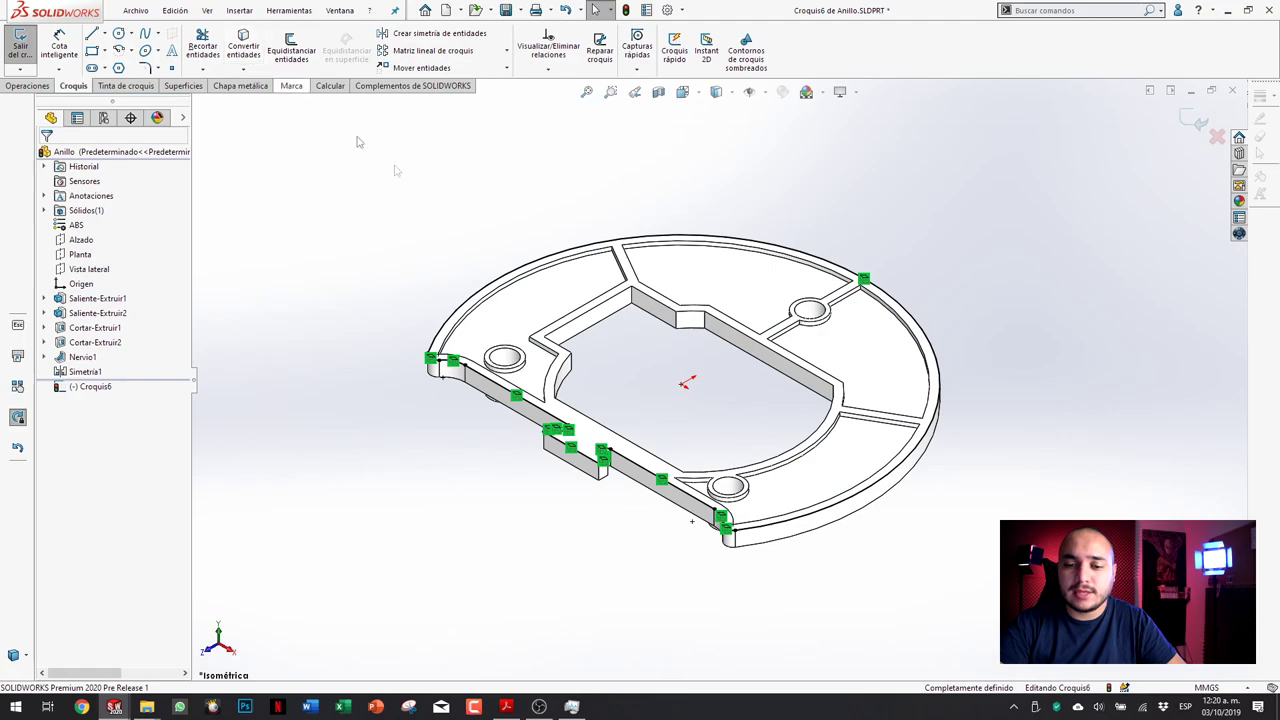
key("ctrl+8")
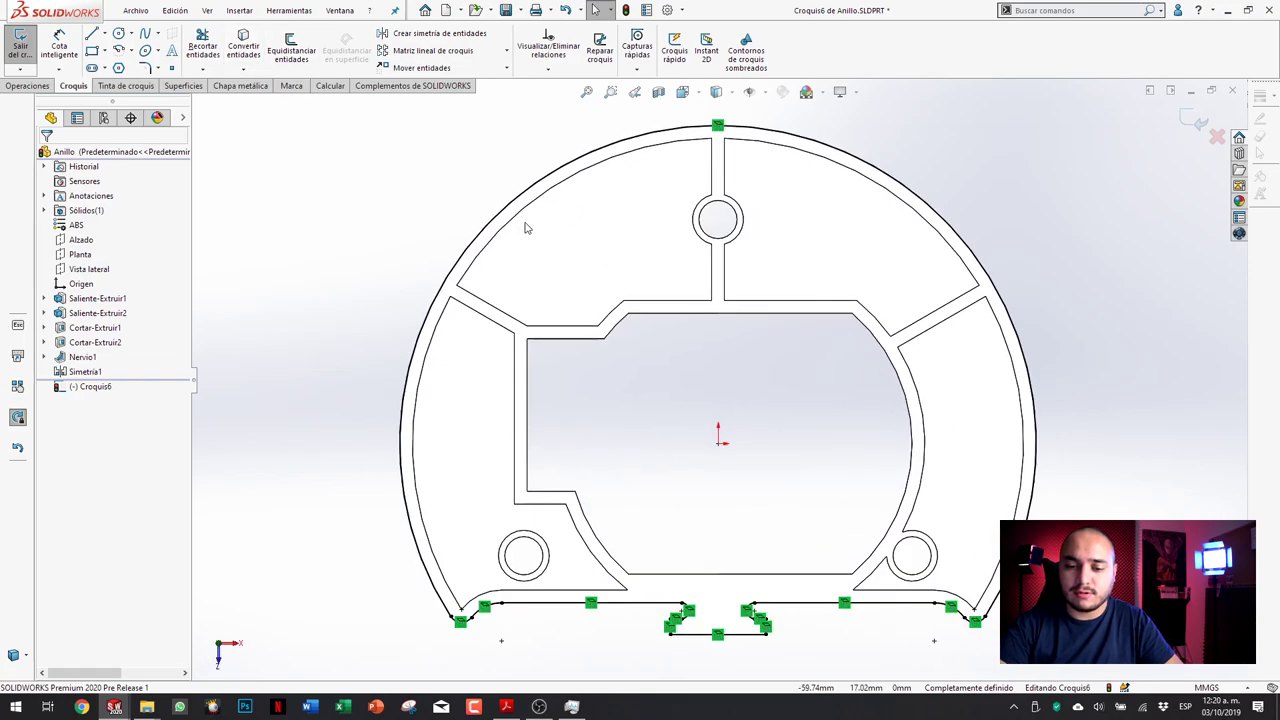
left_click(525, 226)
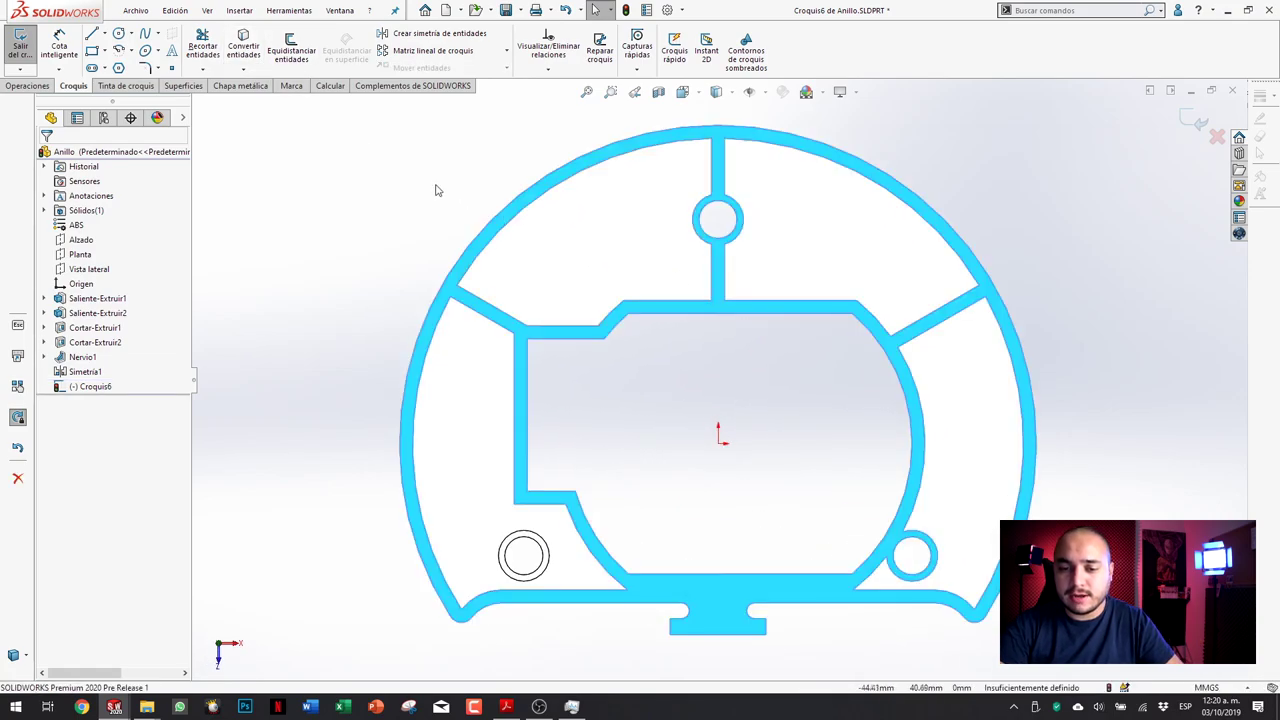
left_click(476, 255)
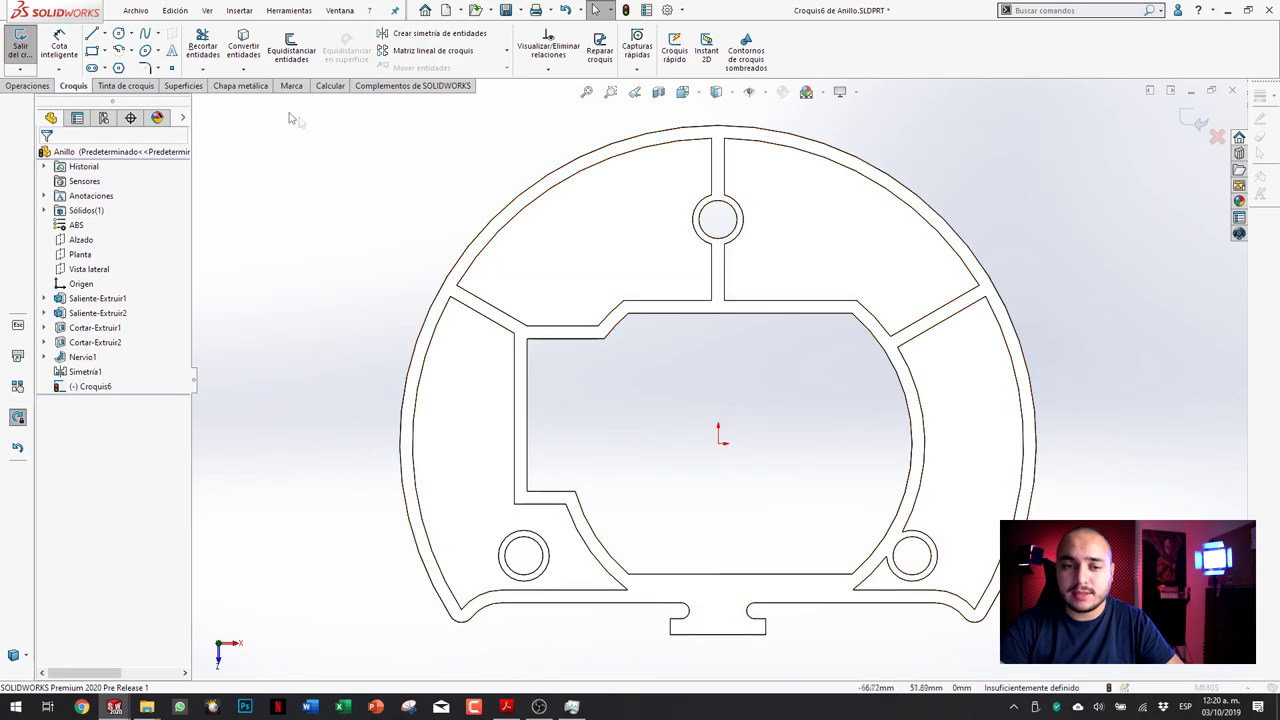
Step: Project the ring's solid body silhouette into the sketch with Entidades de silueta
left_click(242, 71)
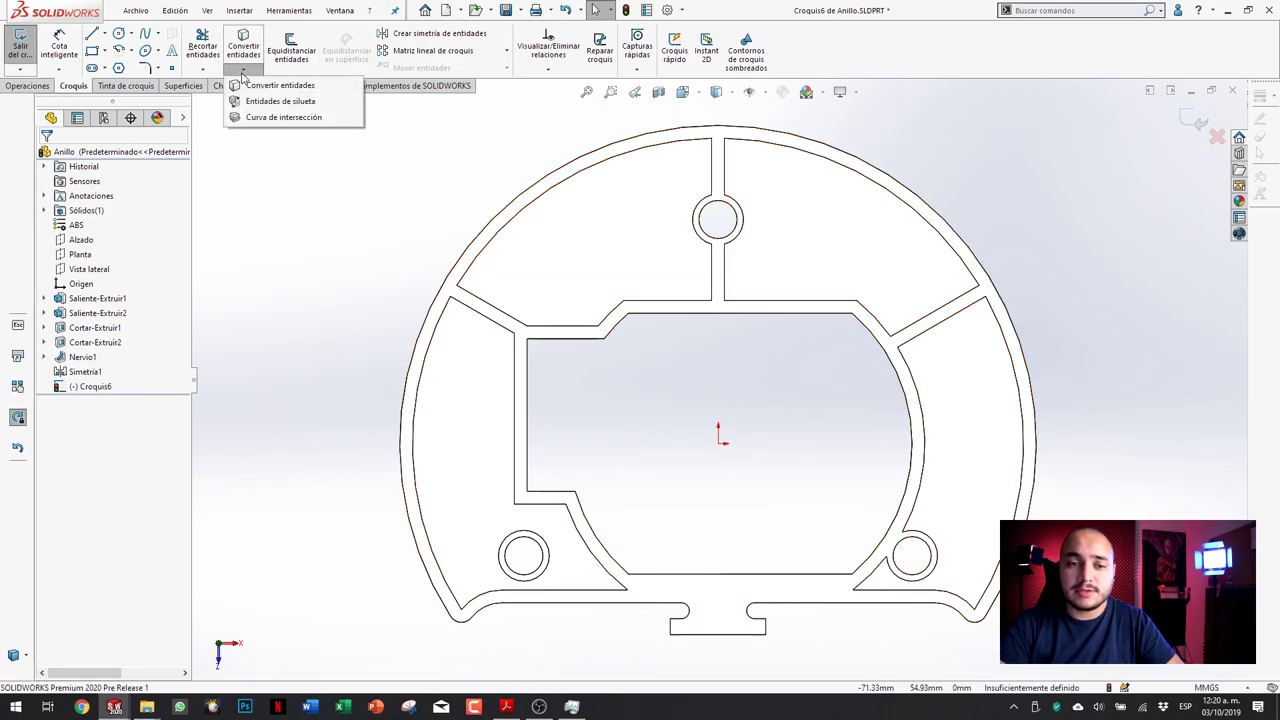
left_click(261, 104)
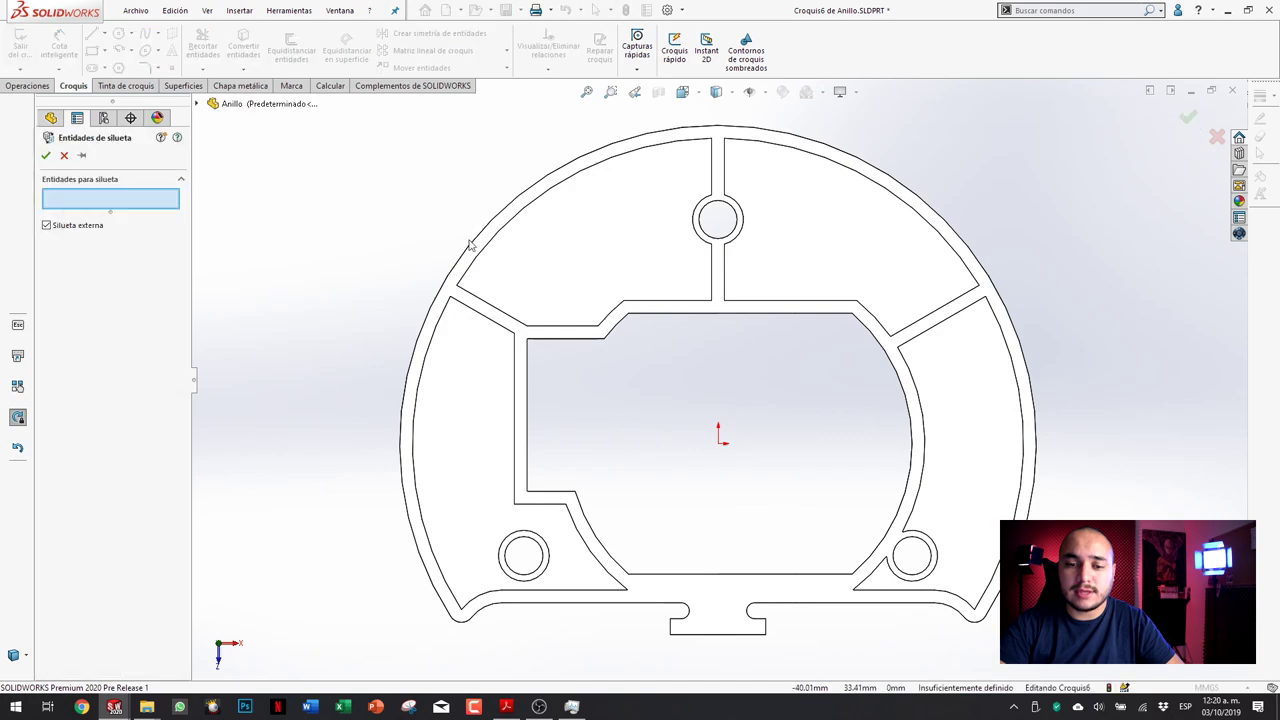
left_click(521, 302)
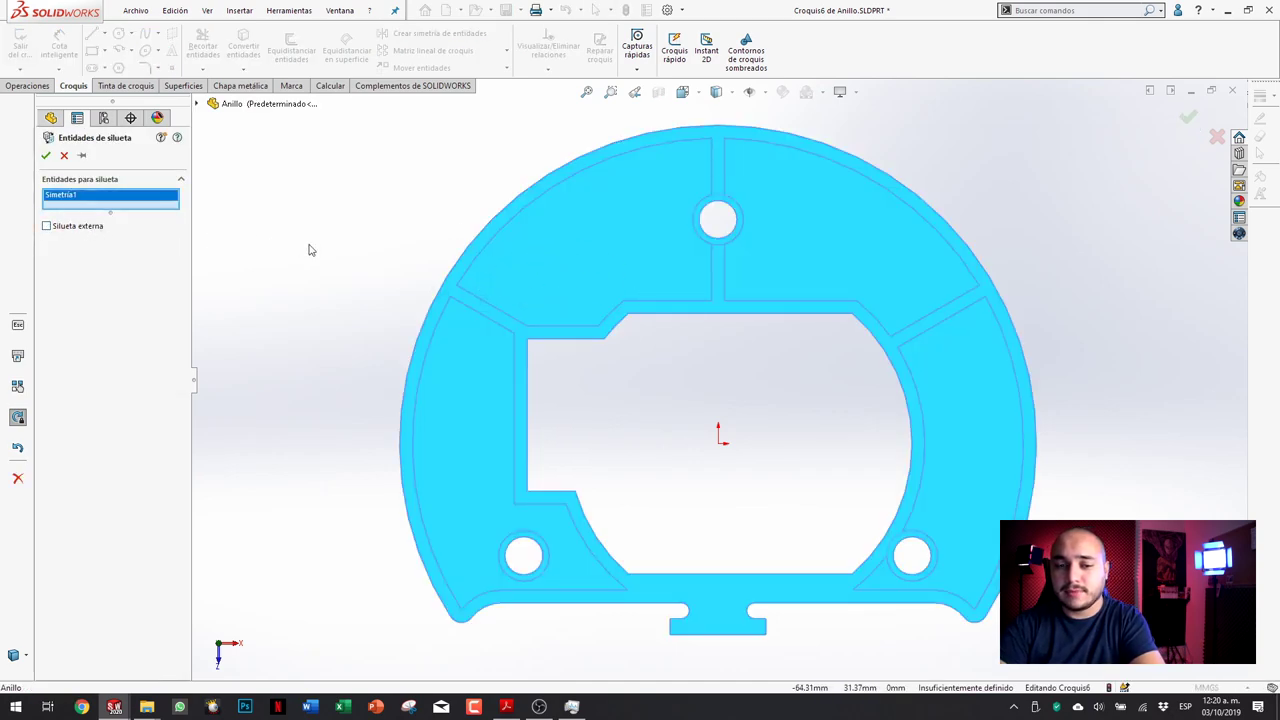
key("Return")
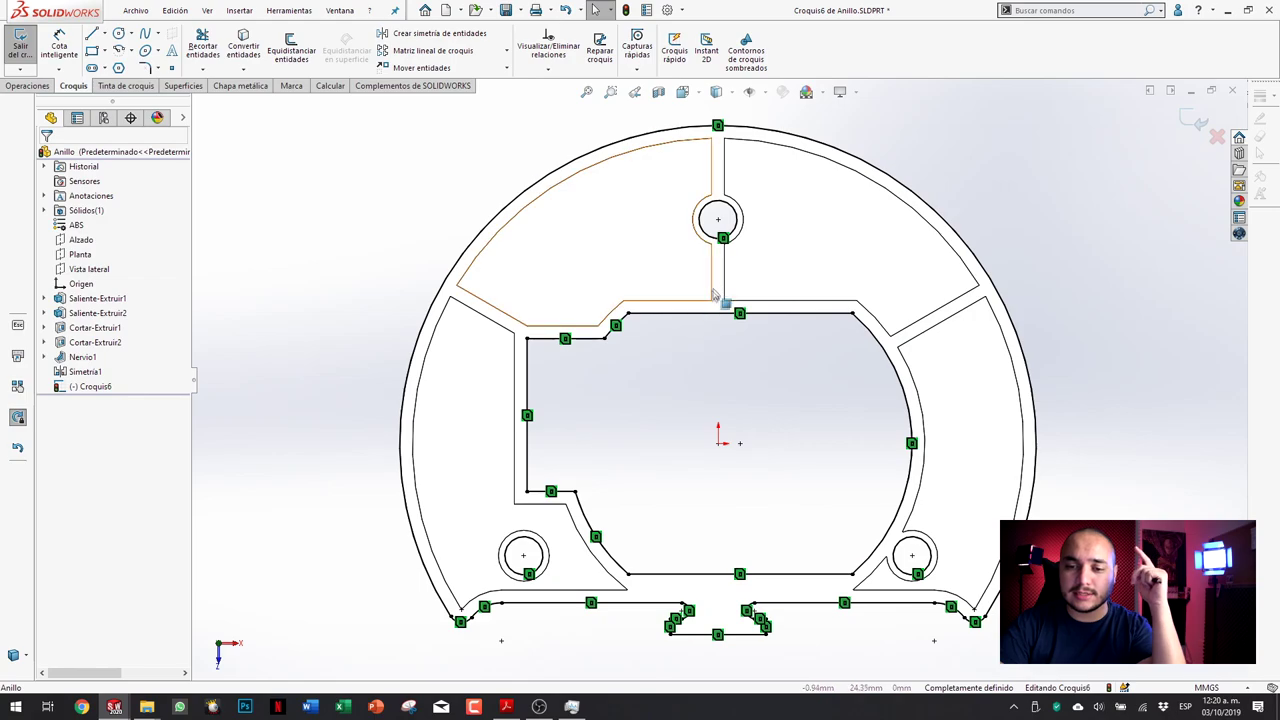
Step: Orbit the part, then hide and show Sólidos(1) to check the sketch curves
mouse_move(786, 291)
middle_mouse_down()
mouse_move(770, 175)
mouse_move(766, 185)
middle_mouse_up()
scroll(766, 180, "down", 2)
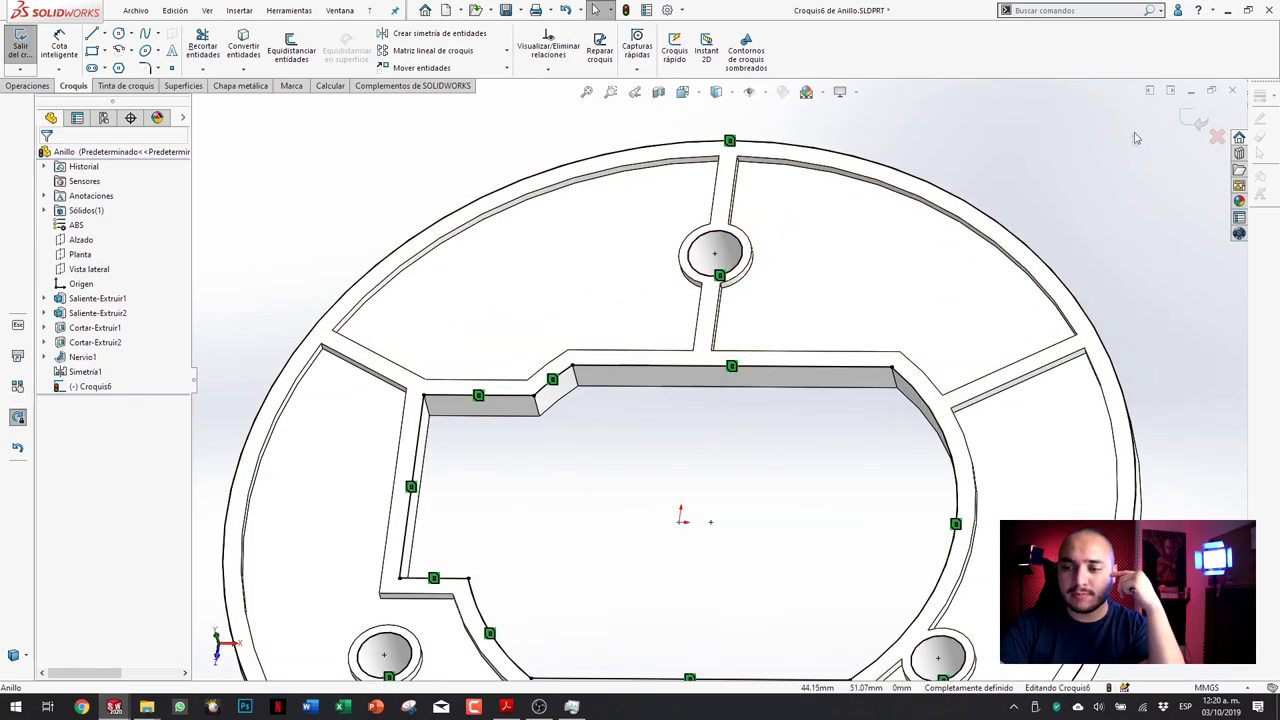
left_click(85, 210)
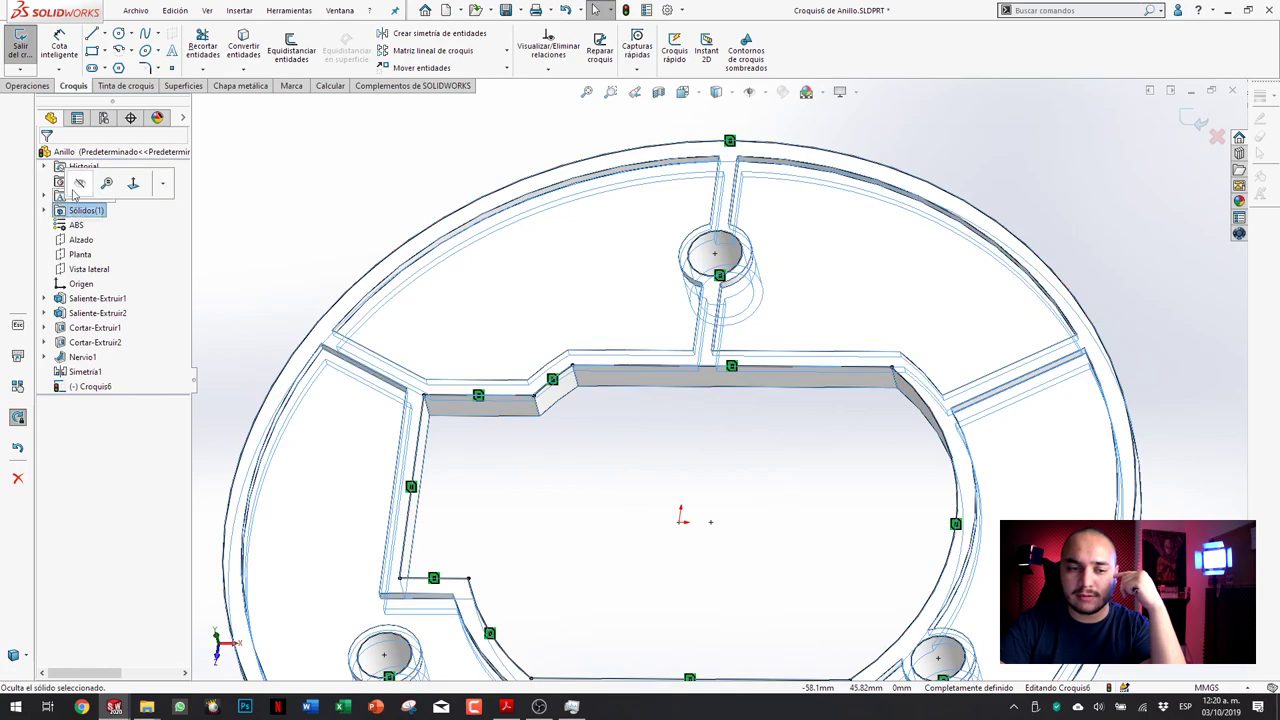
left_click(79, 184)
scroll(640, 315, "up", 2)
scroll(718, 306, "up", 1)
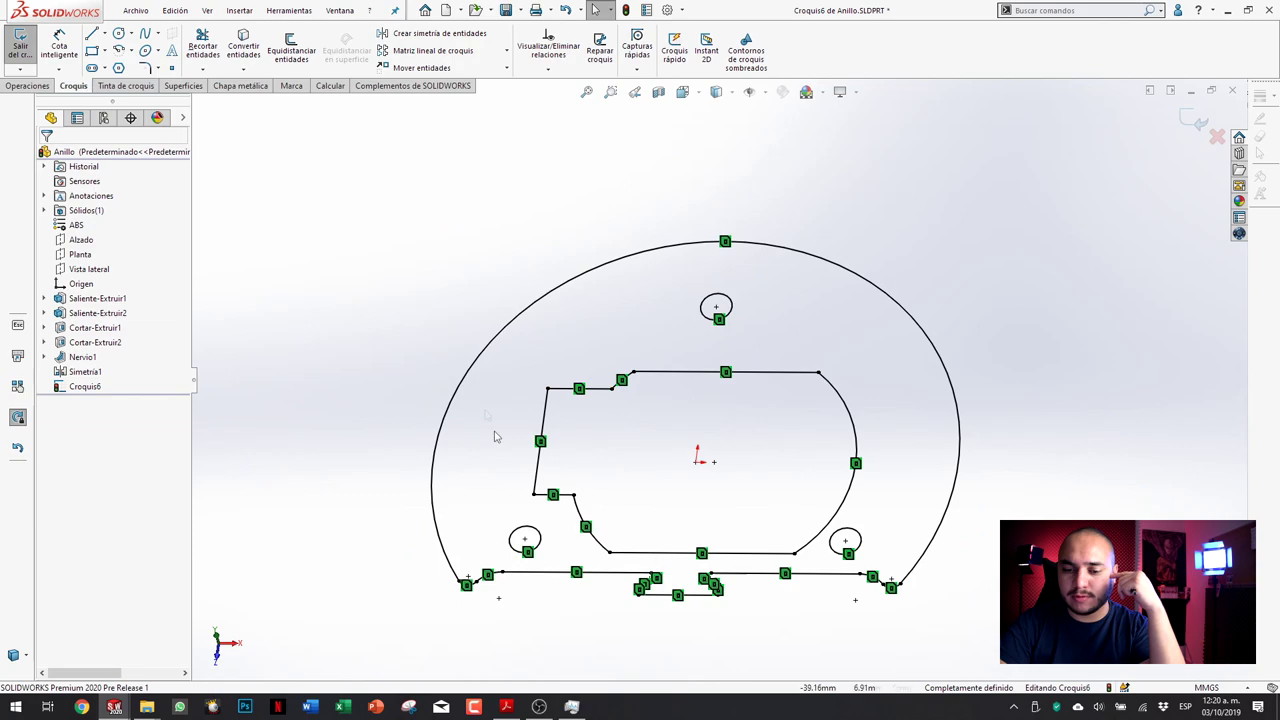
left_click(85, 210)
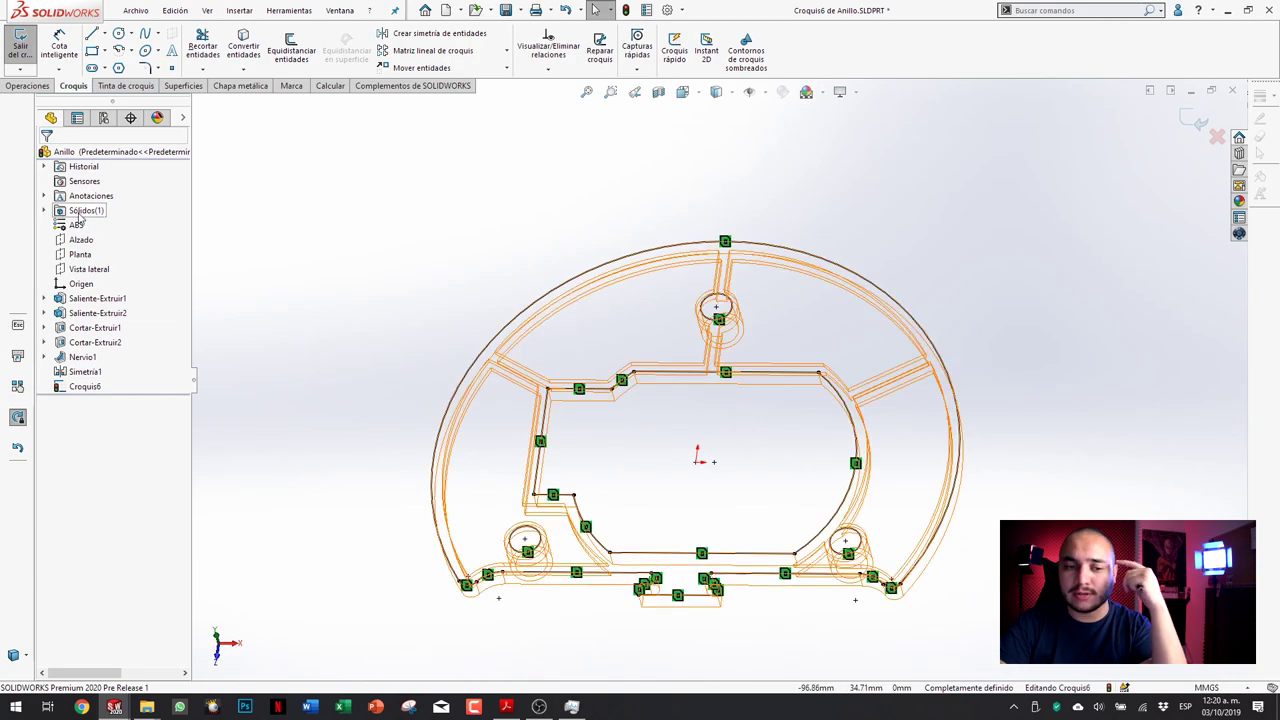
left_click(79, 184)
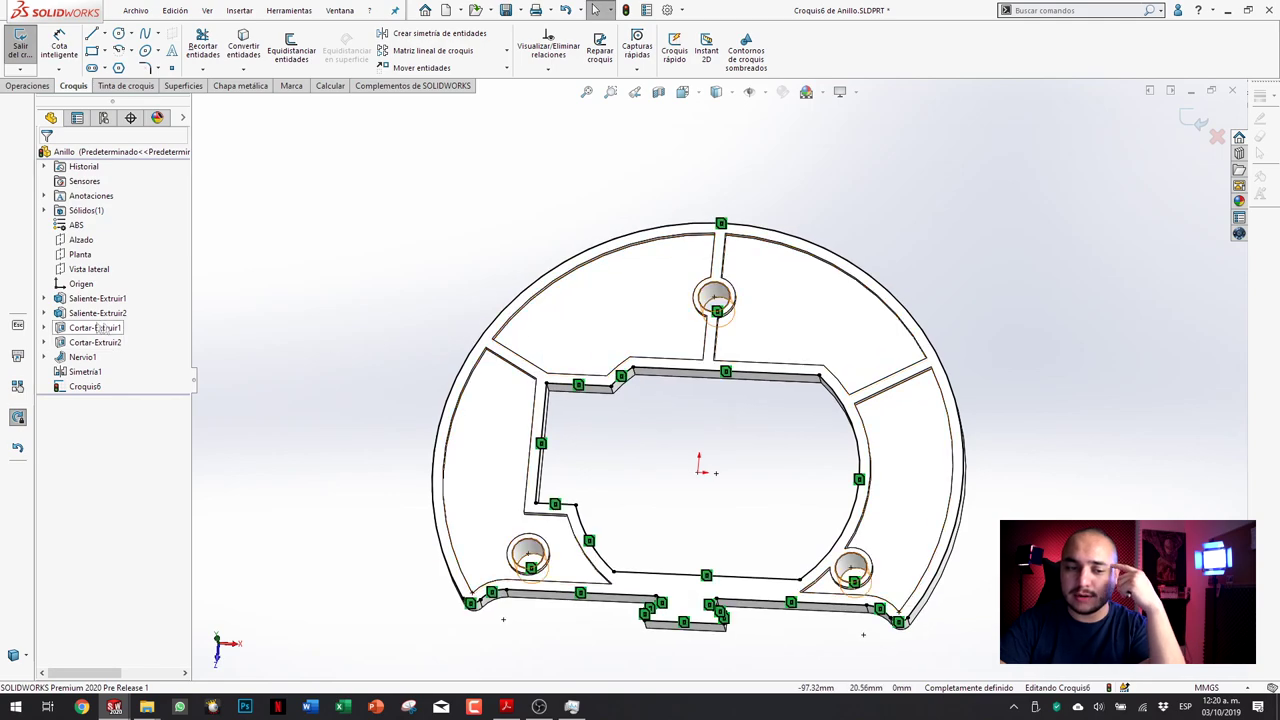
Step: Highlight the two Cortar-Extruir features in the design tree
left_click(85, 328)
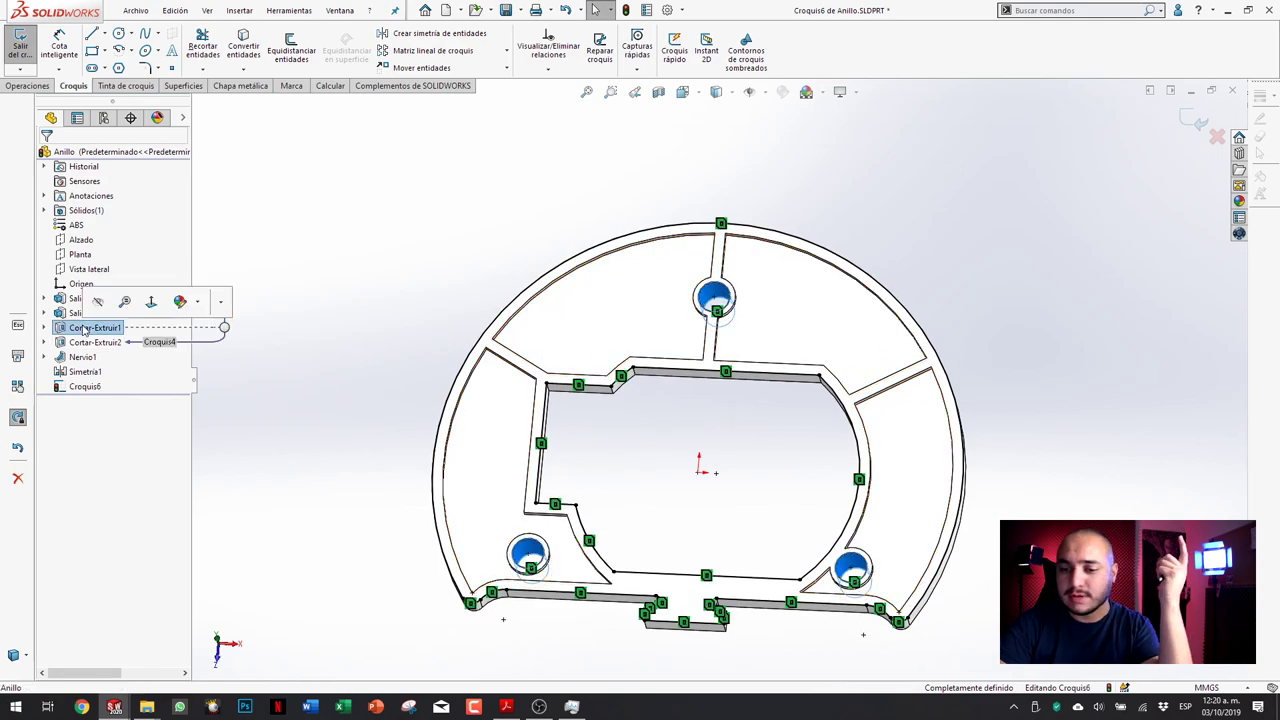
left_click(87, 343)
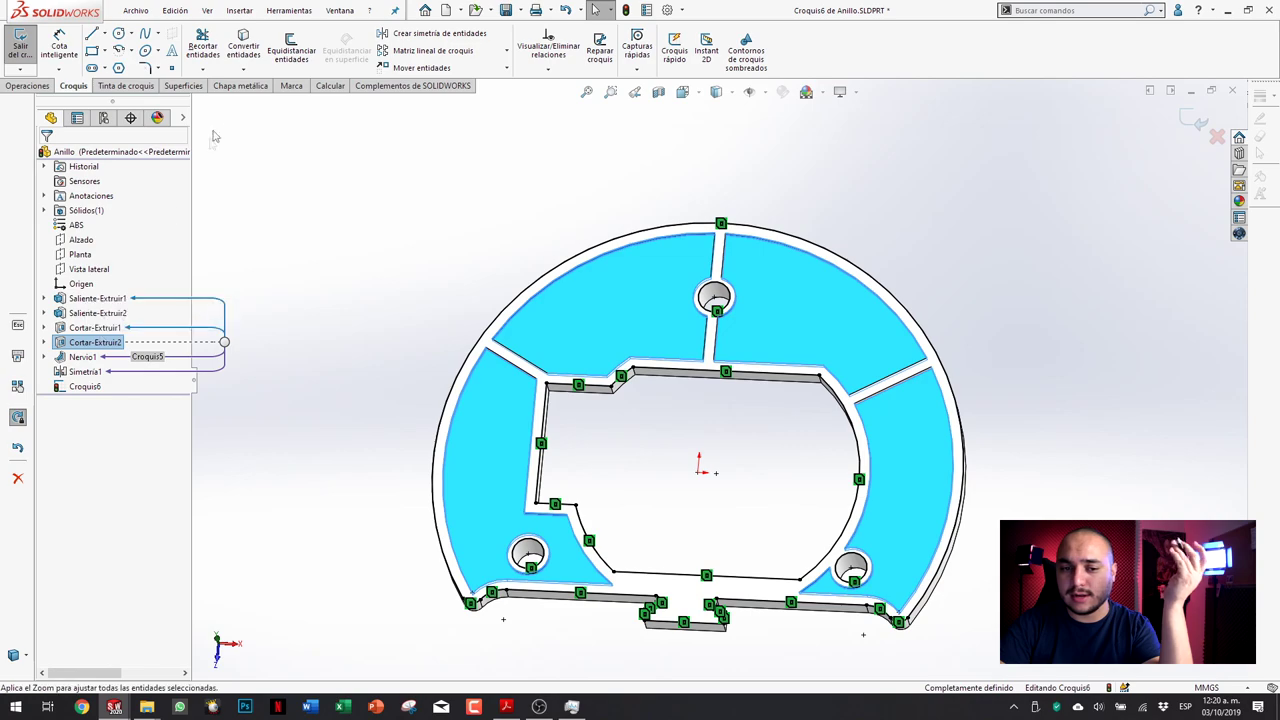
left_click(243, 45)
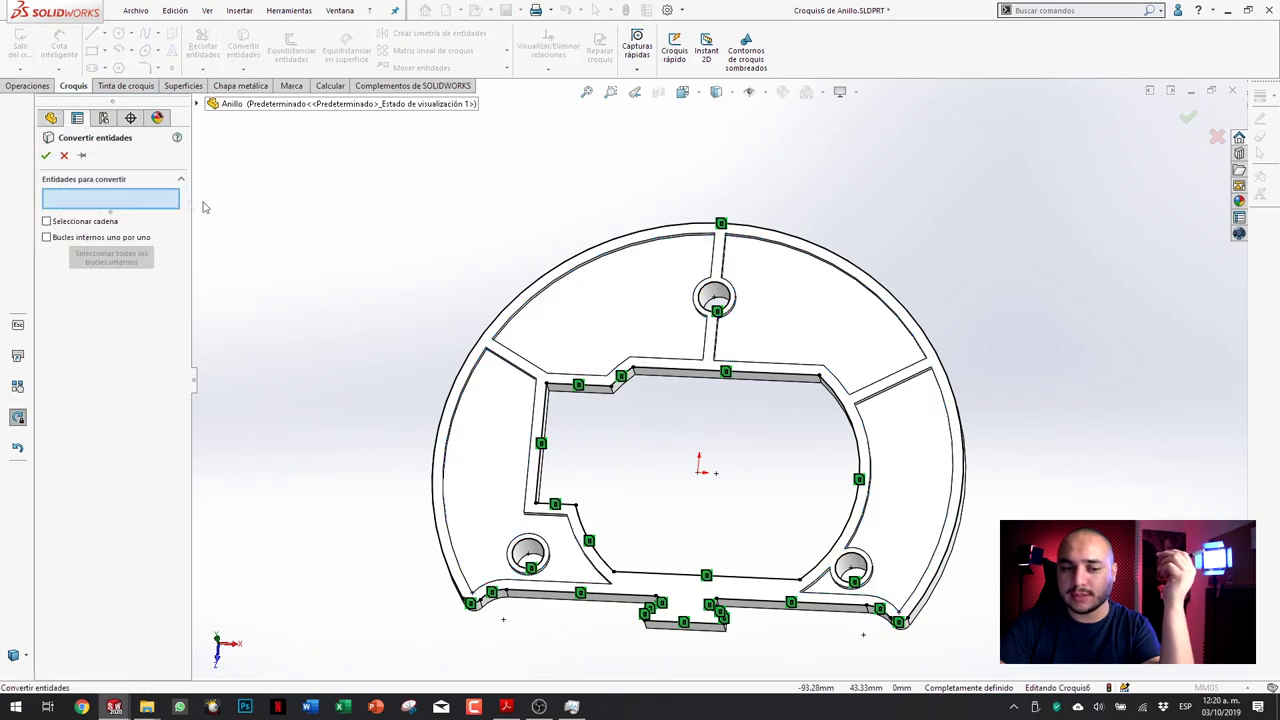
Step: Convert the edges of the four pocket faces Cara<1>–Cara<4> into Croquis6
left_click(573, 320)
left_click(820, 300)
left_click(900, 480)
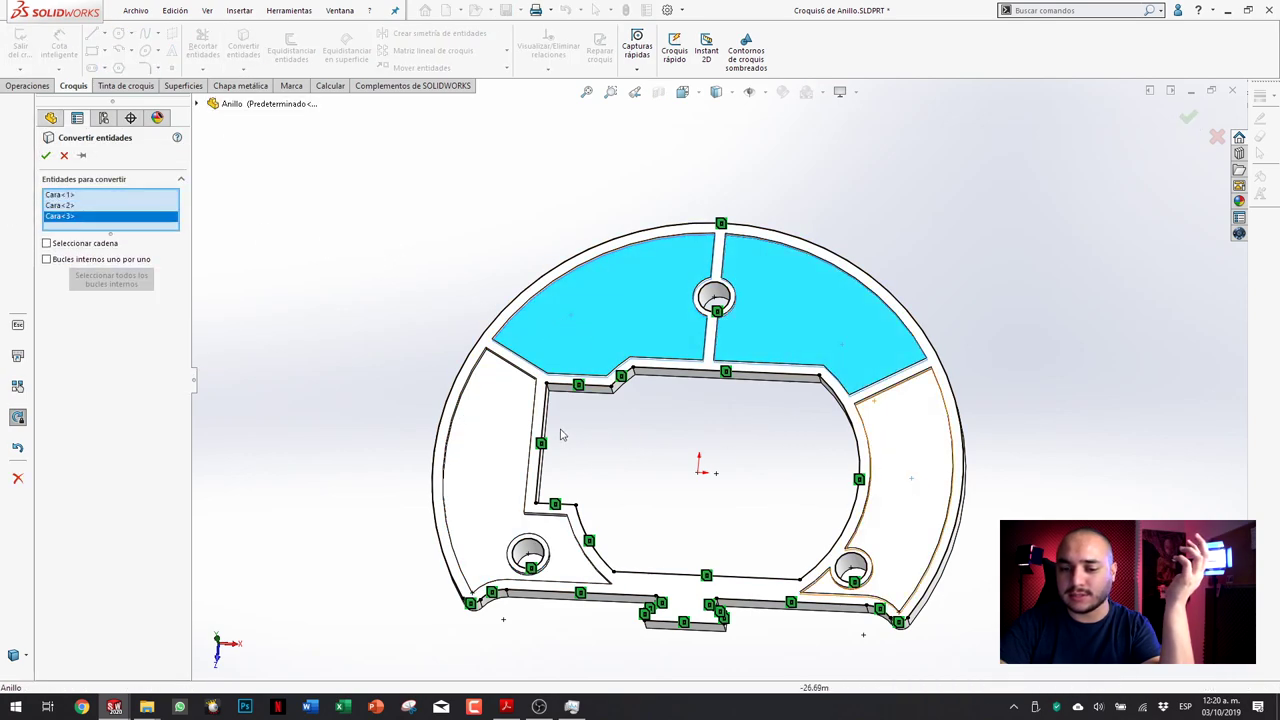
left_click(494, 420)
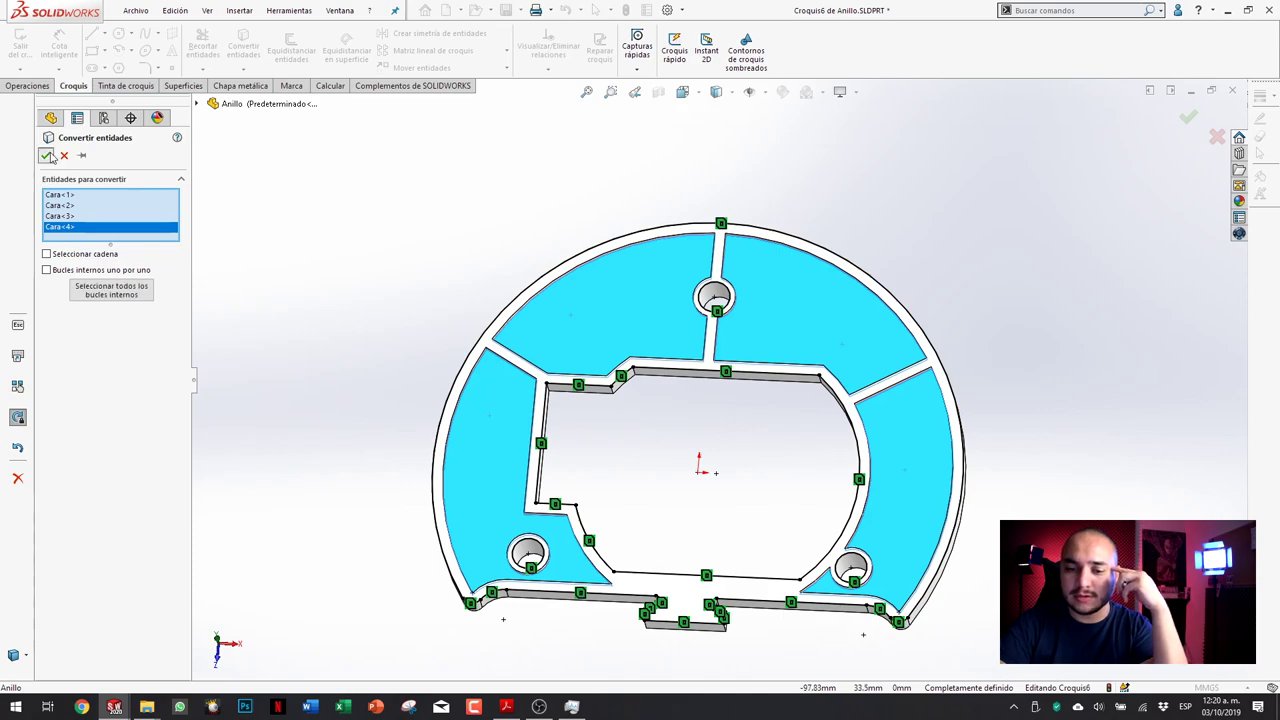
left_click(45, 155)
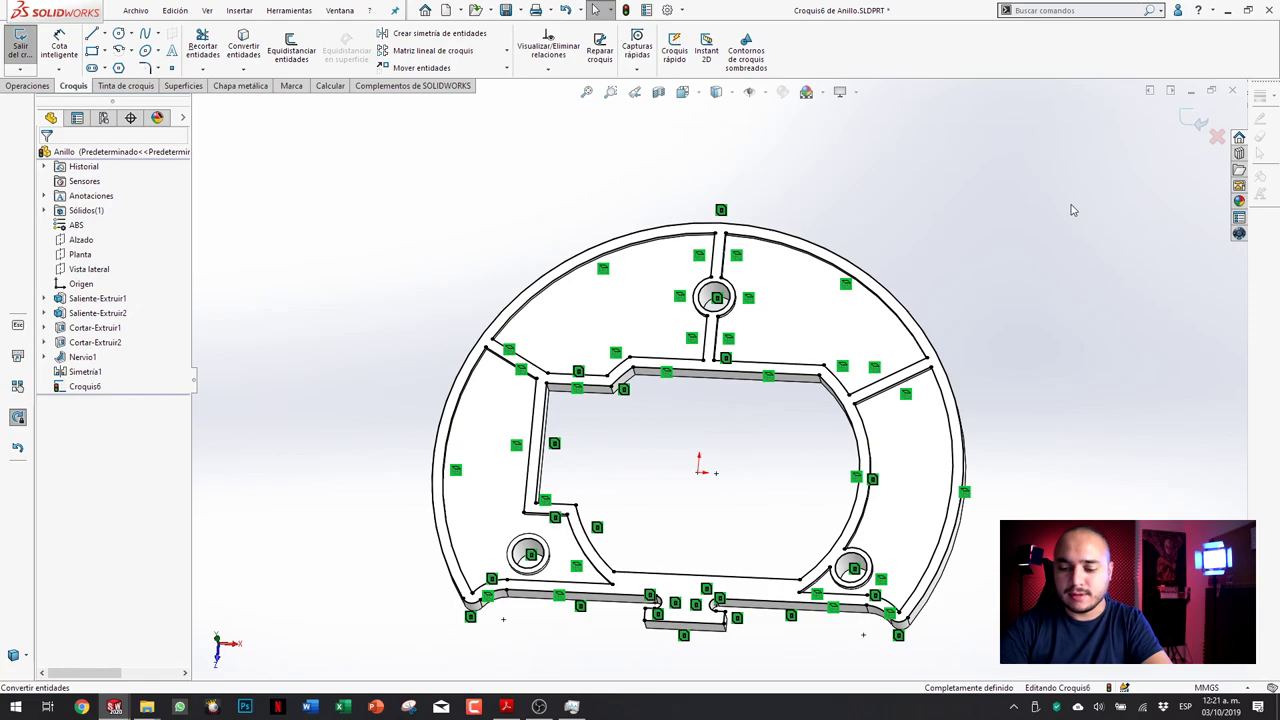
key("ctrl+o")
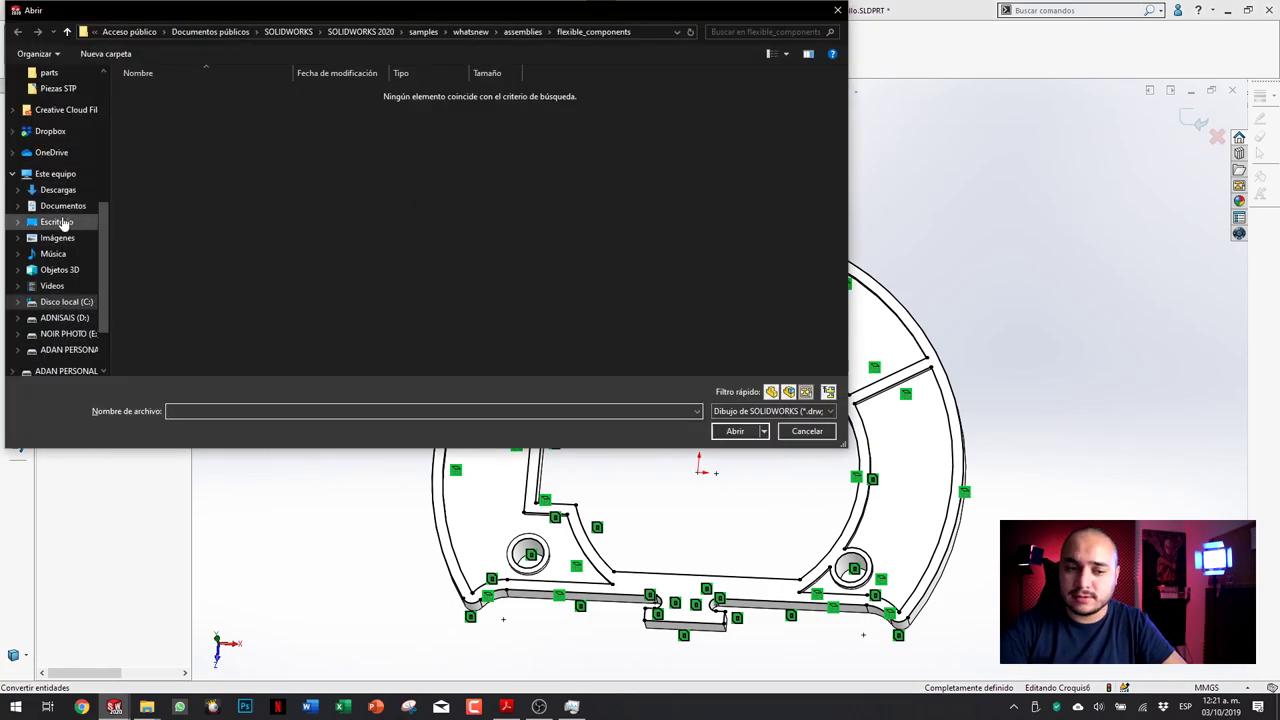
Step: Open RDM - Motor 5.STL from Escritorio with file type Todos los archivos (*.*)
left_click(62, 222)
scroll(740, 300, "down", 3)
scroll(745, 245, "down", 3)
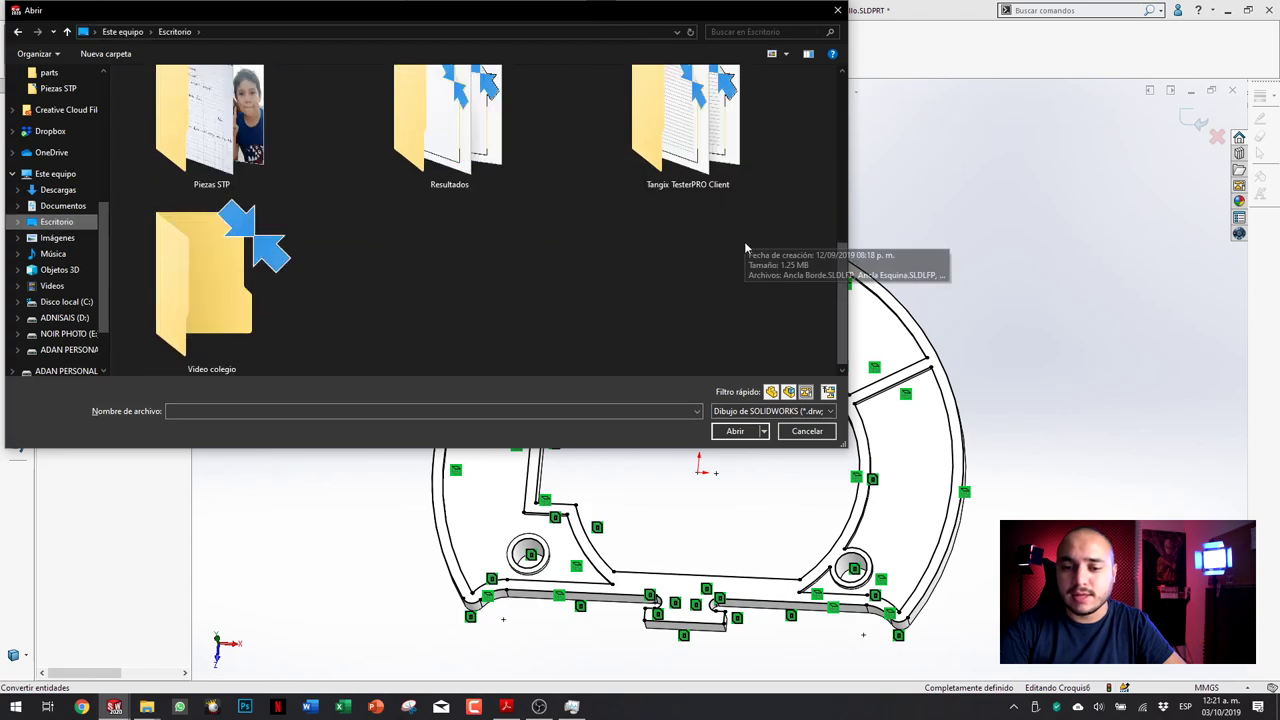
left_click(758, 412)
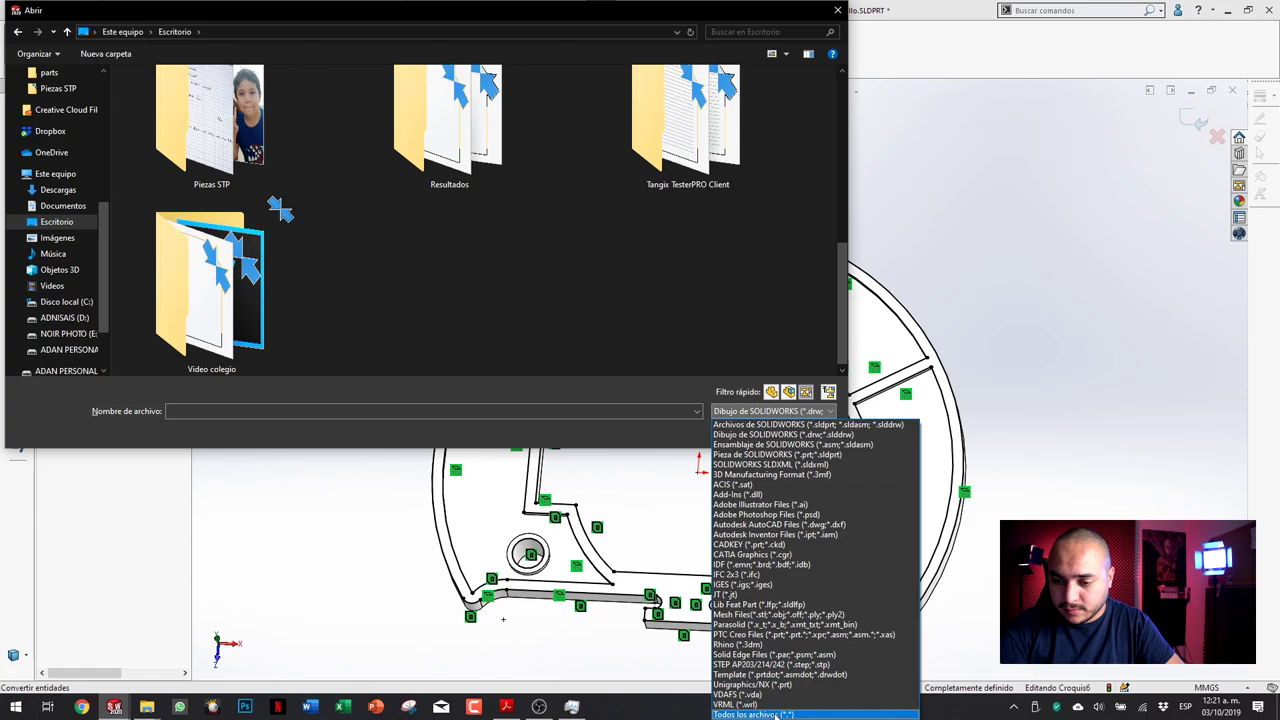
left_click(778, 714)
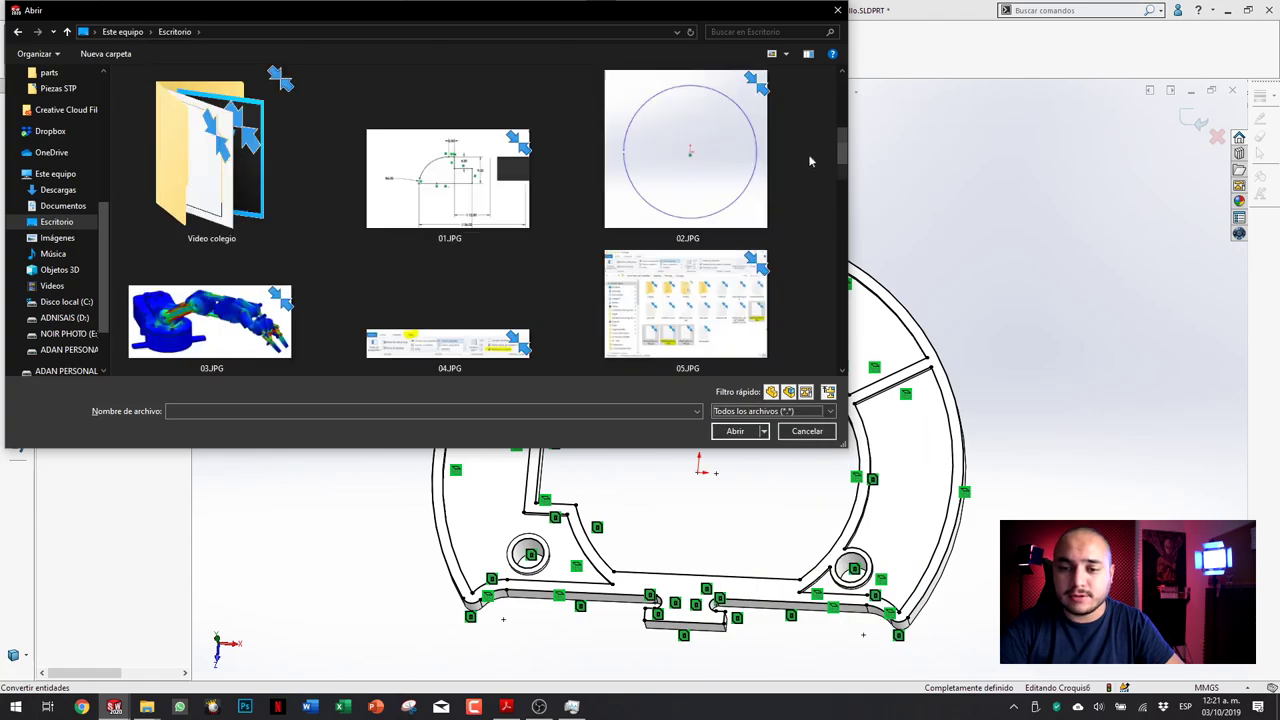
scroll(808, 154, "down", 5)
scroll(806, 155, "down", 5)
scroll(803, 157, "down", 5)
scroll(800, 157, "up", 1)
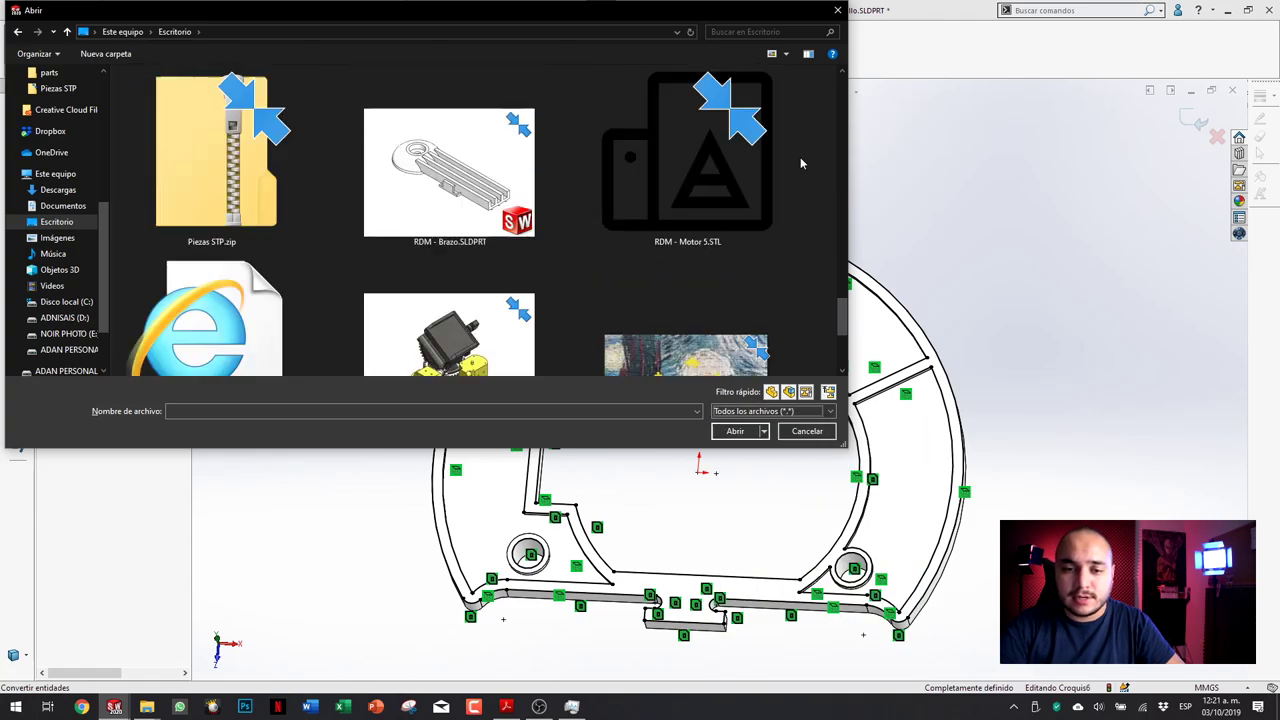
scroll(800, 157, "up", 1)
double_click(700, 320)
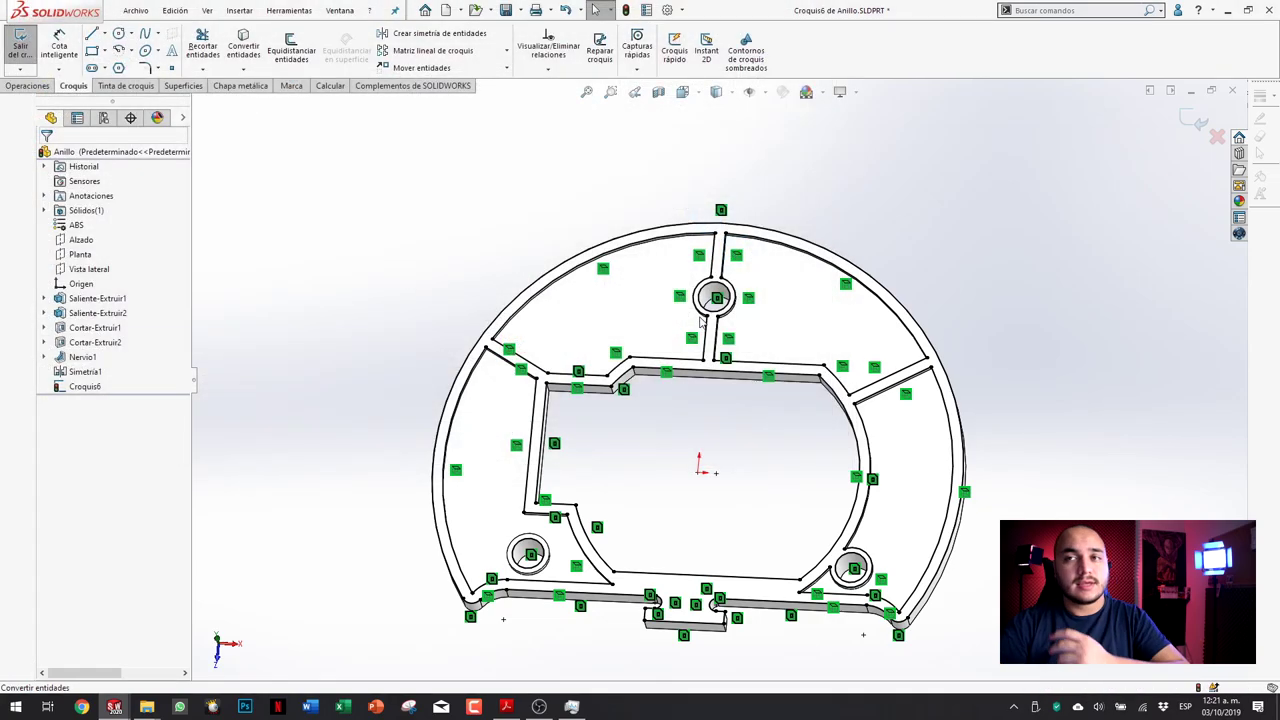
Step: Convert the Gráfico importado under Gráfico1 into a mesh solid body
mouse_move(736, 272)
middle_mouse_down()
mouse_move(668, 253)
mouse_move(860, 246)
mouse_move(894, 286)
middle_mouse_up()
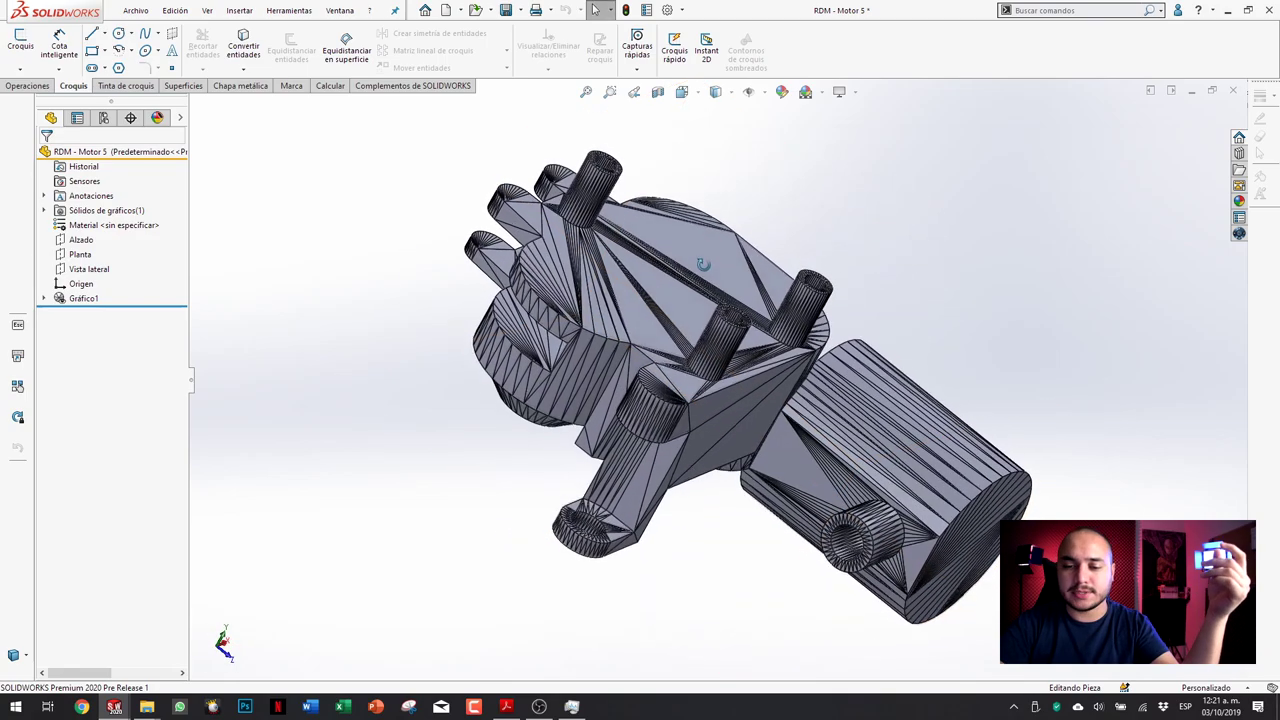
middle_click_drag(703, 264, 672, 287)
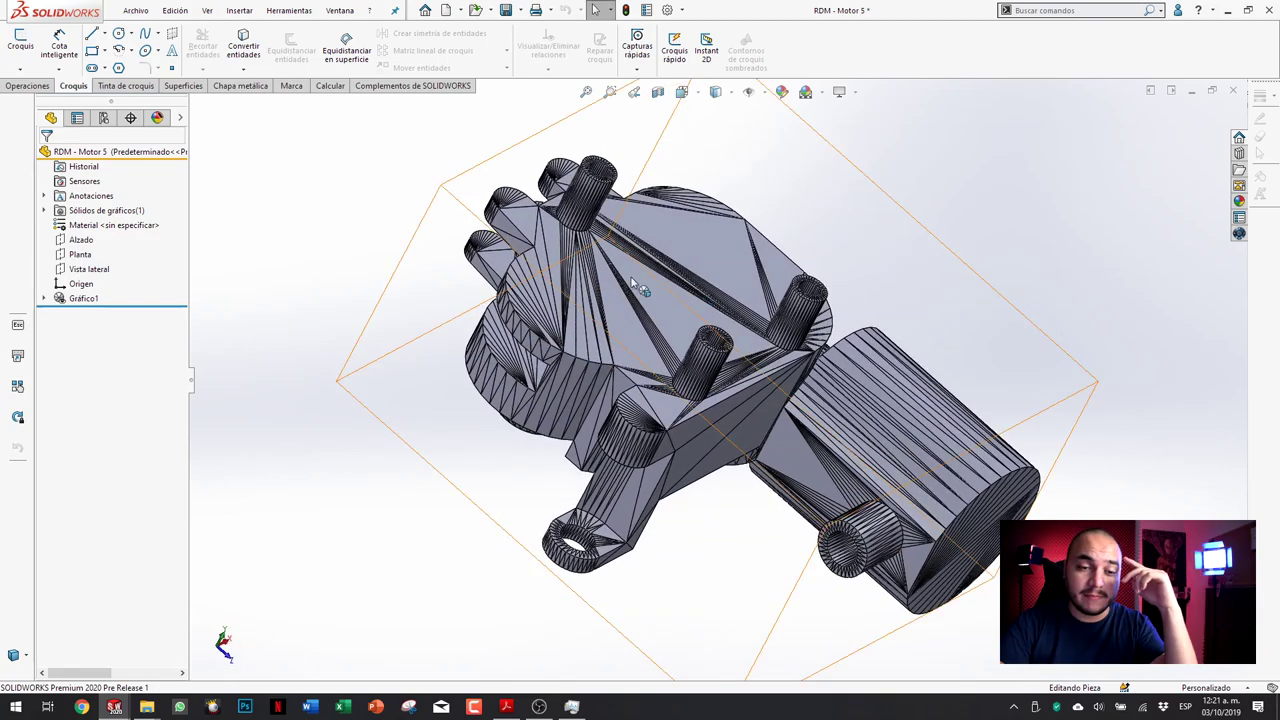
left_click(551, 304)
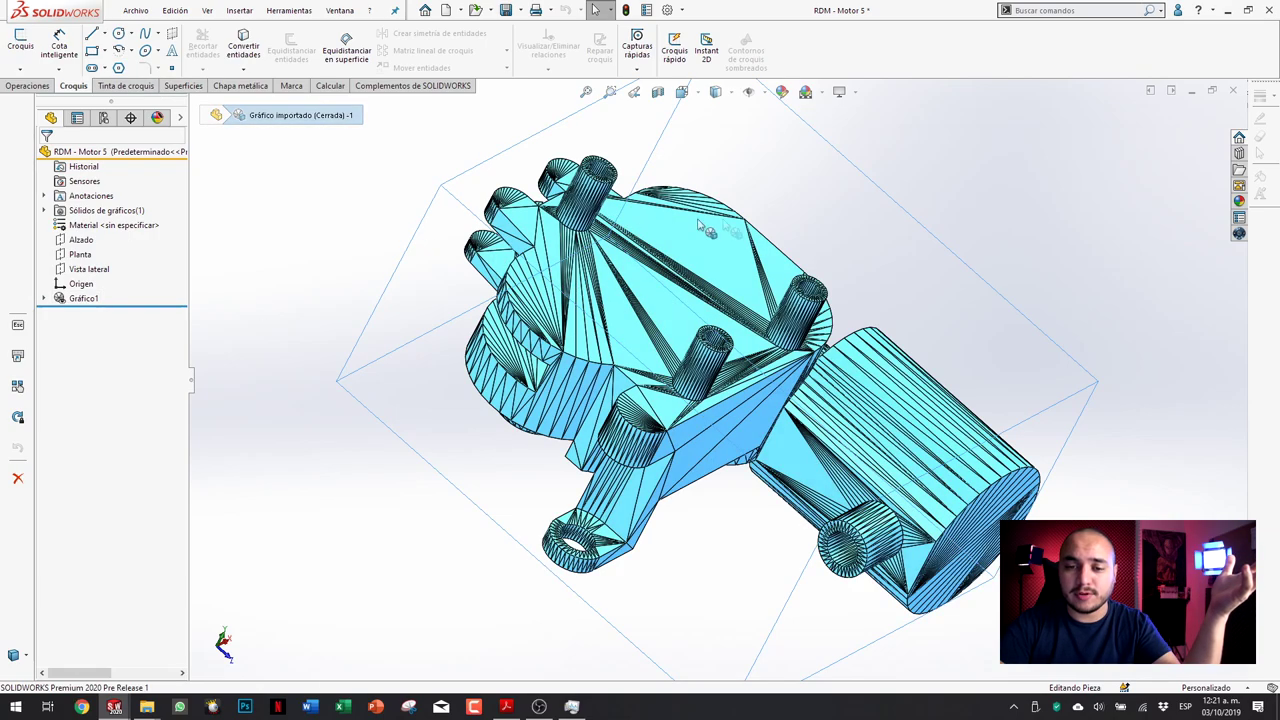
right_click(81, 300)
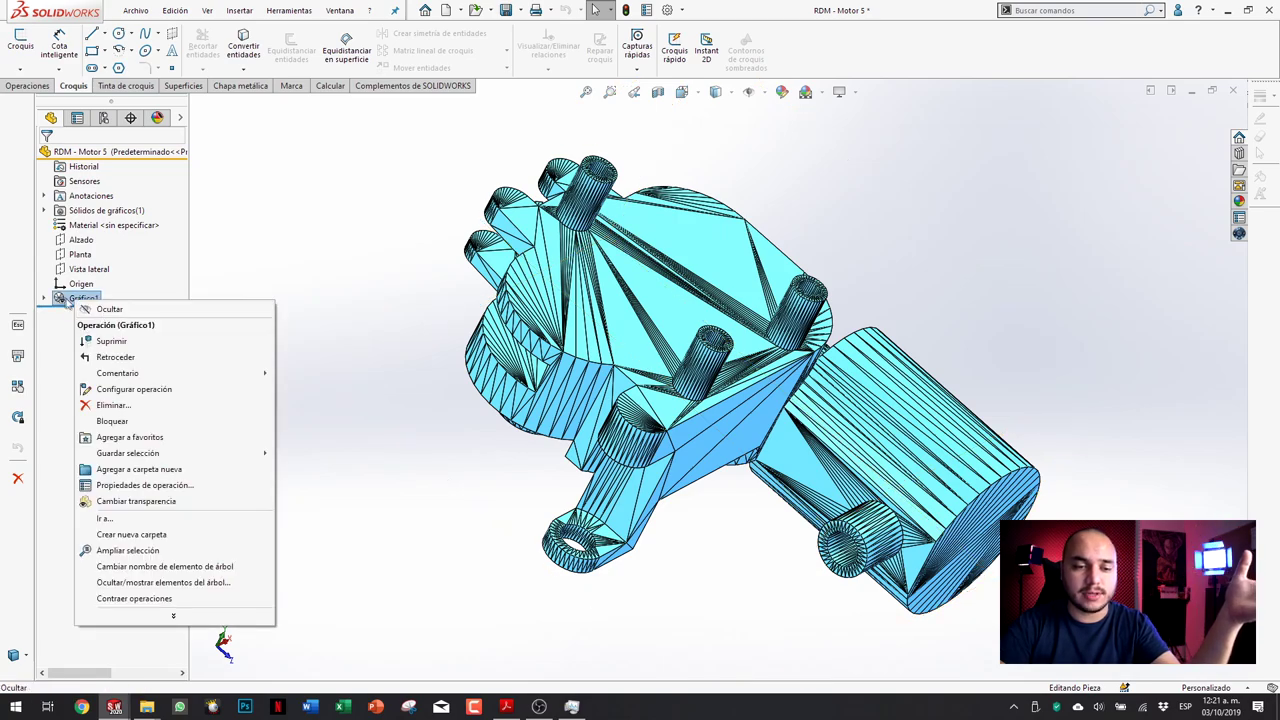
left_click(65, 303)
left_click(44, 298)
right_click(80, 313)
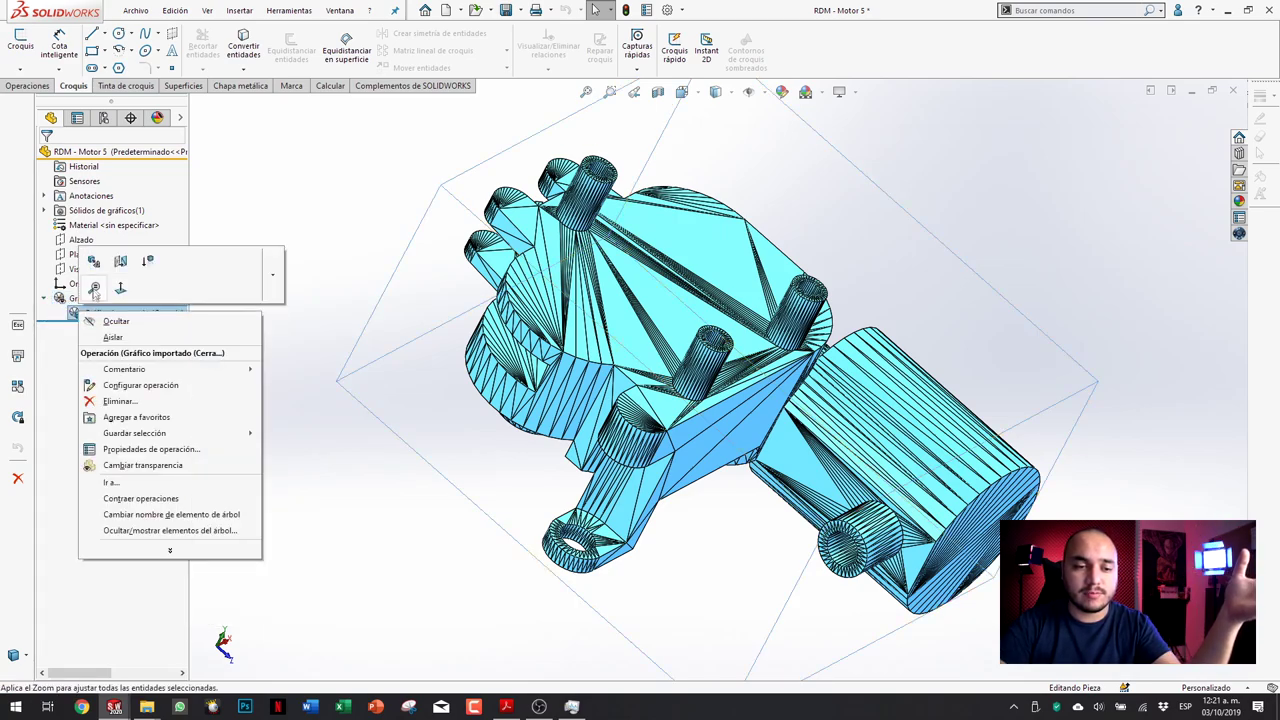
left_click(95, 261)
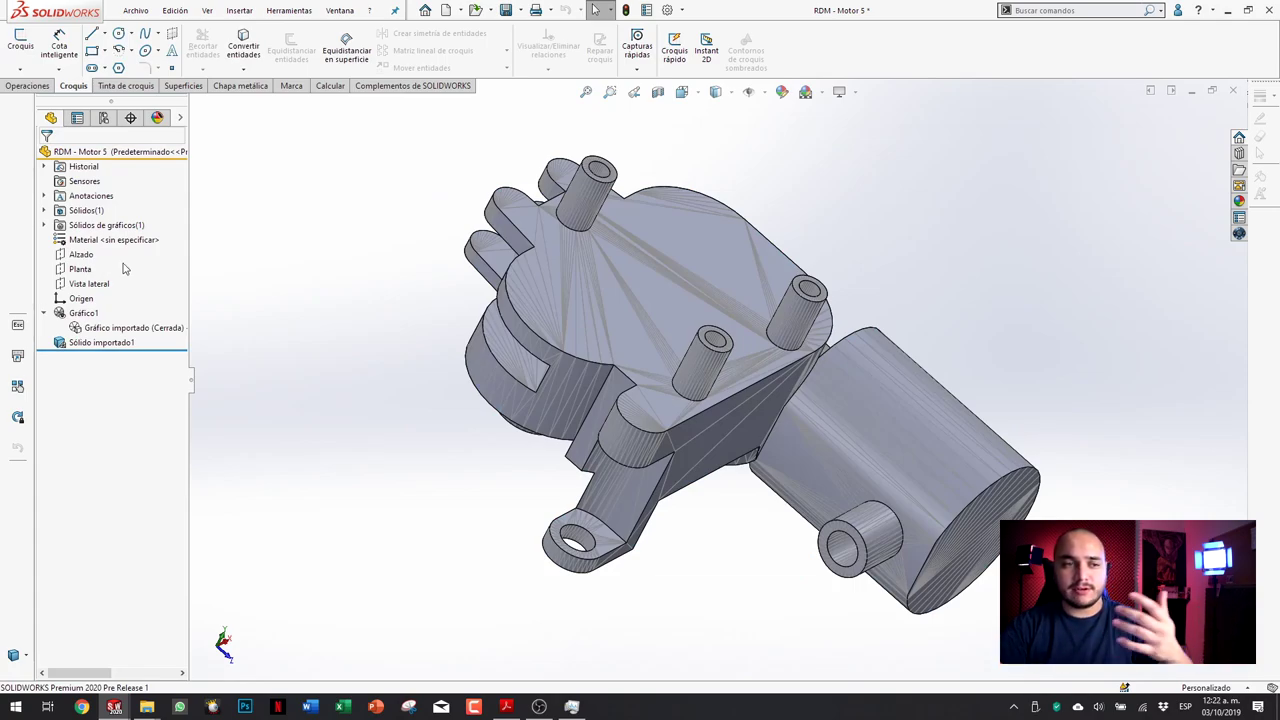
Step: Orbit the motor and inspect its body and top face
mouse_move(510, 220)
middle_mouse_down()
mouse_move(463, 204)
mouse_move(523, 244)
middle_mouse_up()
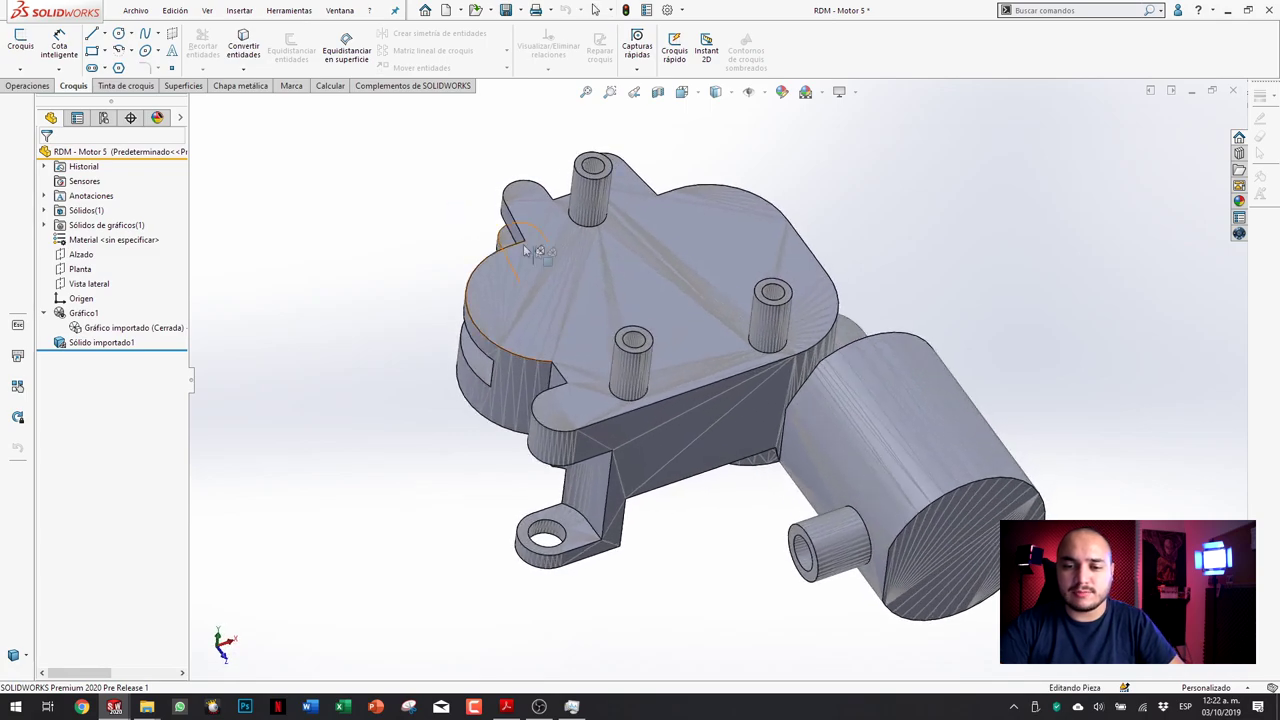
left_click(587, 275)
left_click(300, 210)
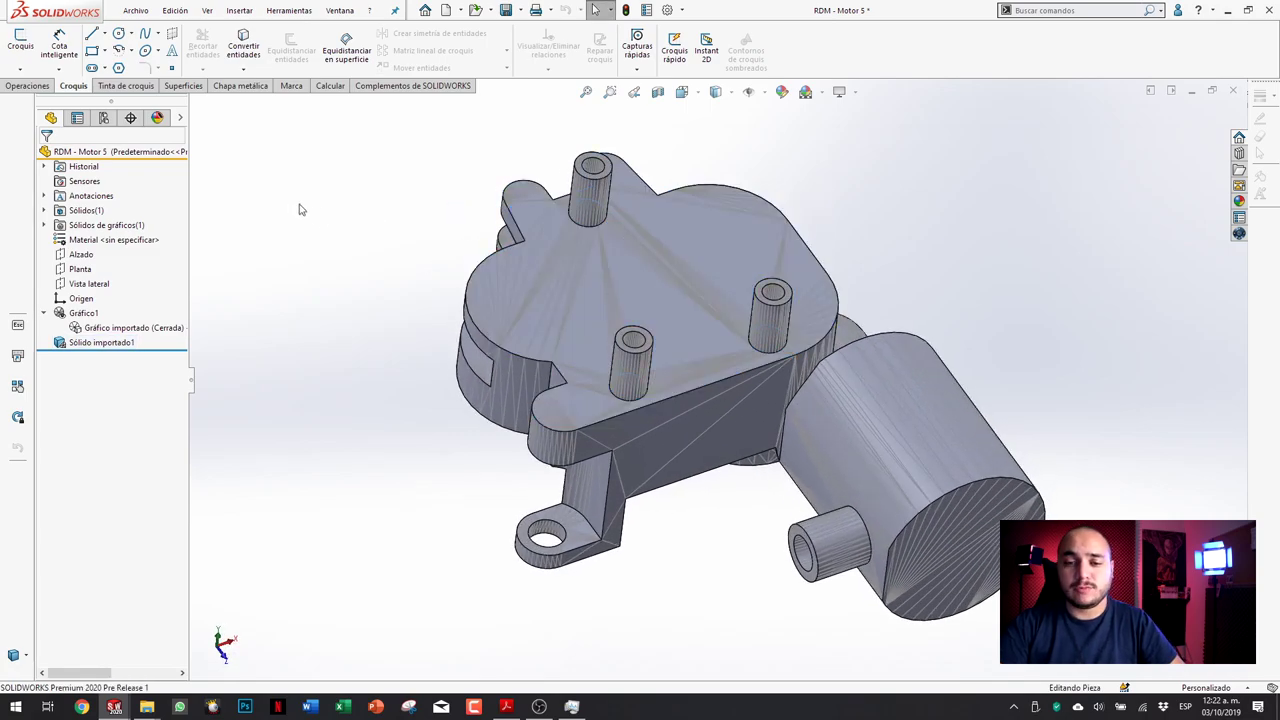
left_click(660, 270)
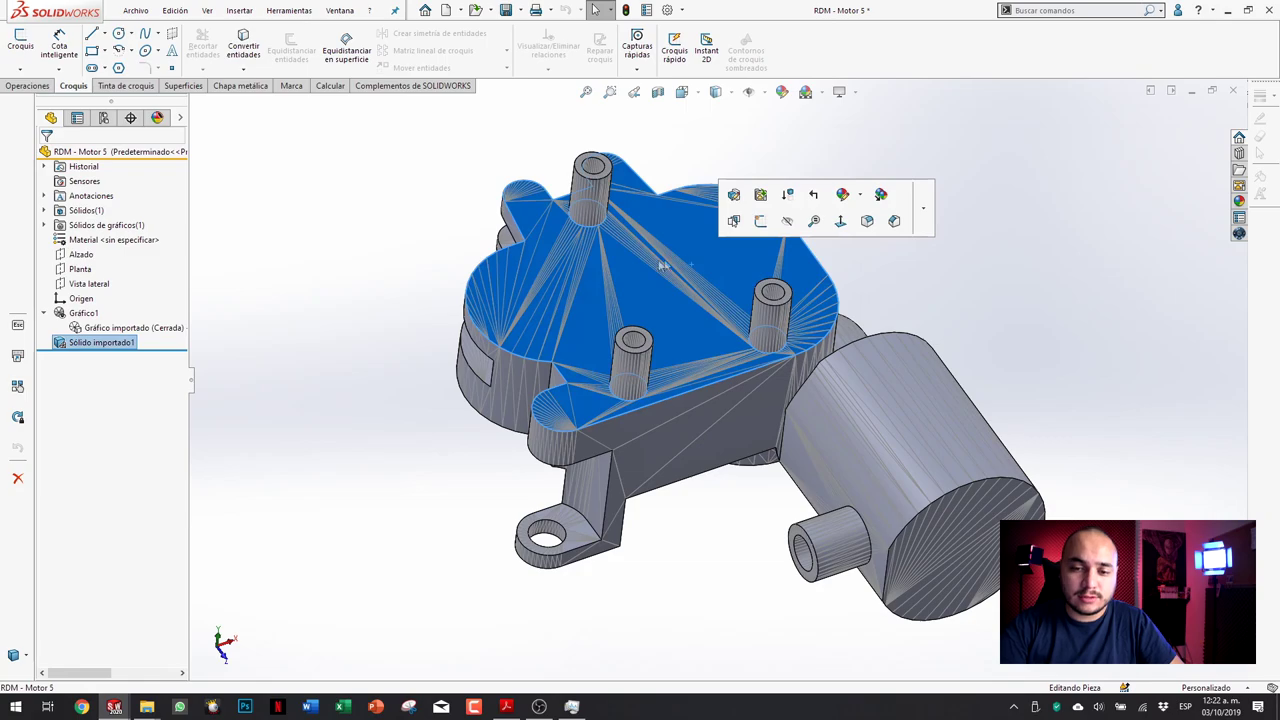
left_click(400, 180)
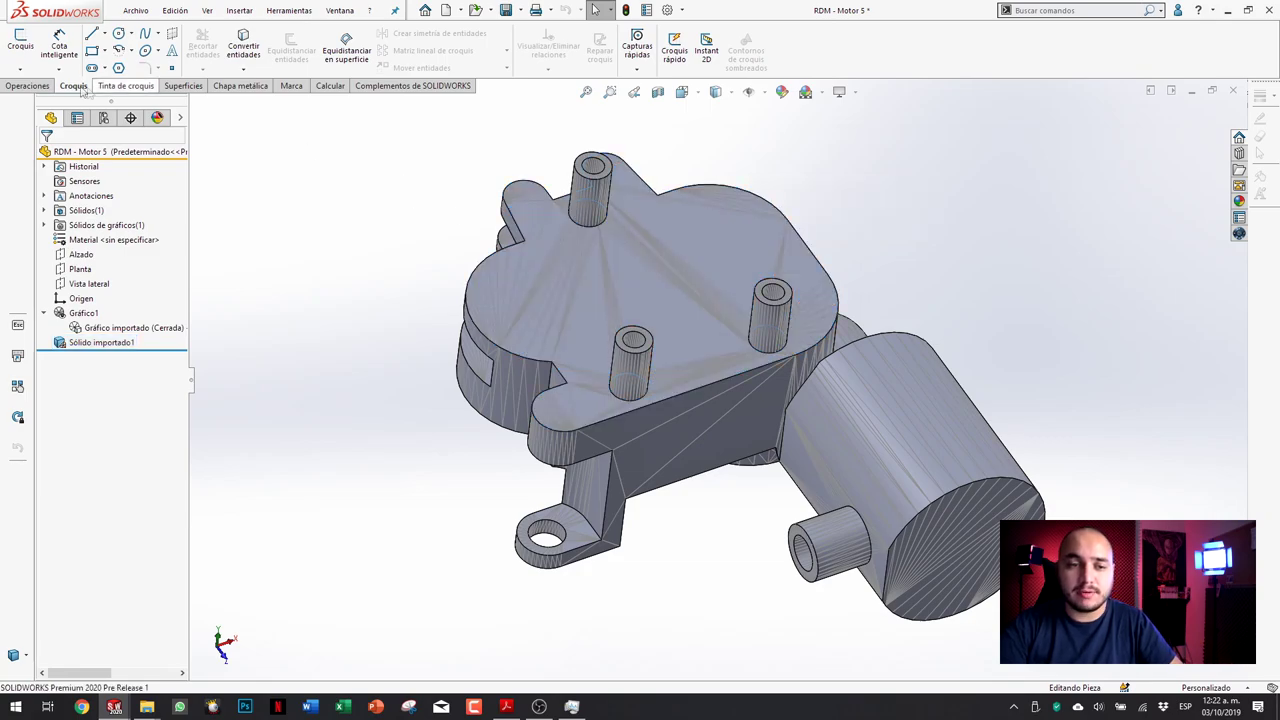
Step: Fillet the plate edge, cylinder end face and small boss with a 1 mm radius
left_click(48, 86)
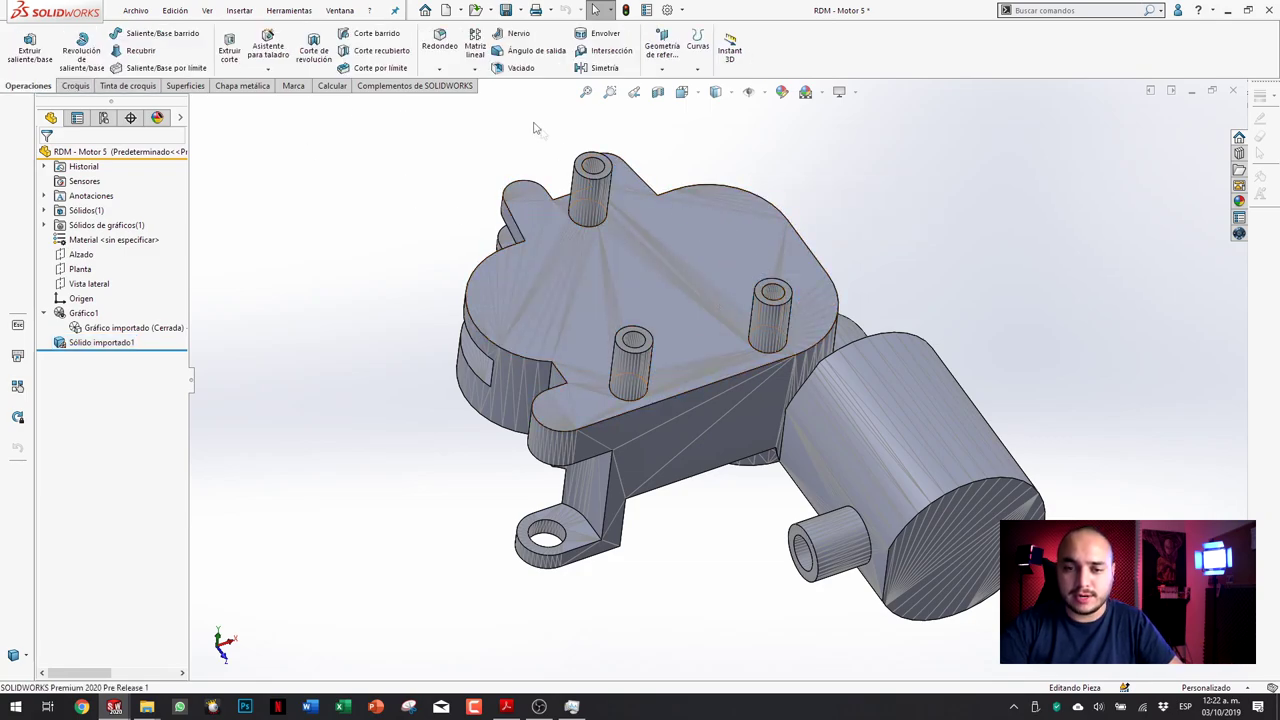
left_click(444, 52)
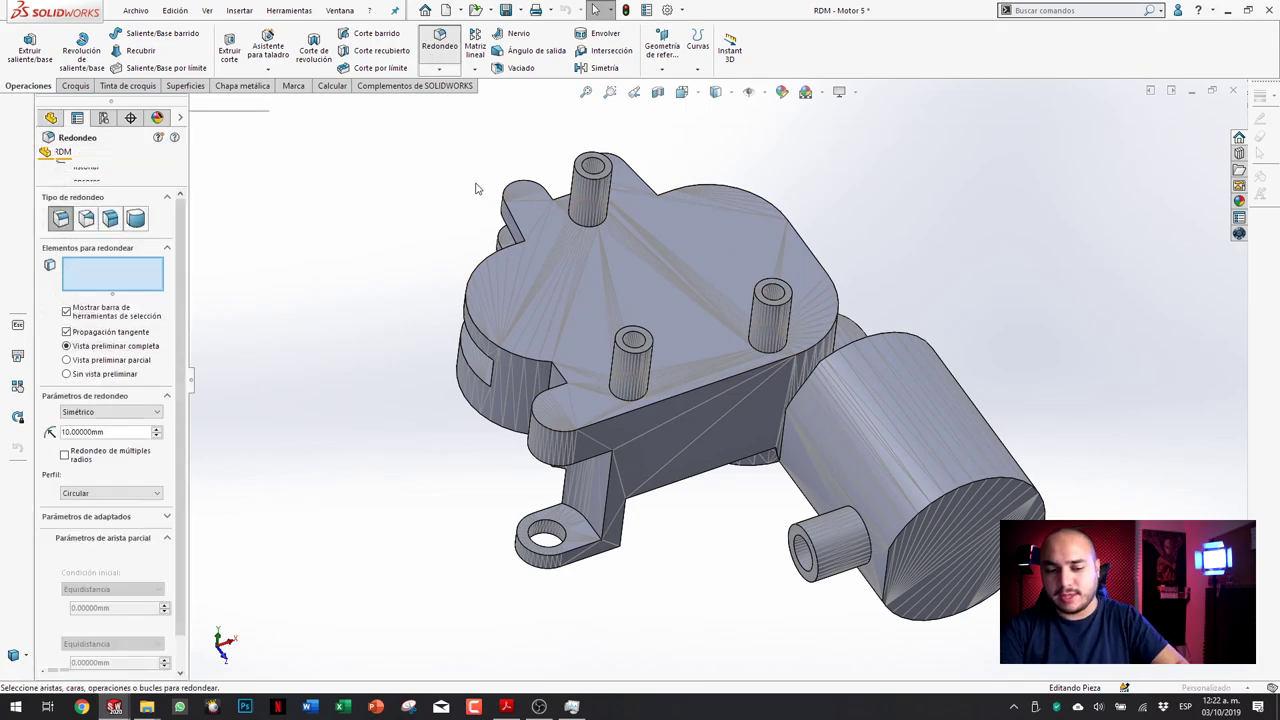
type("1")
key("Return")
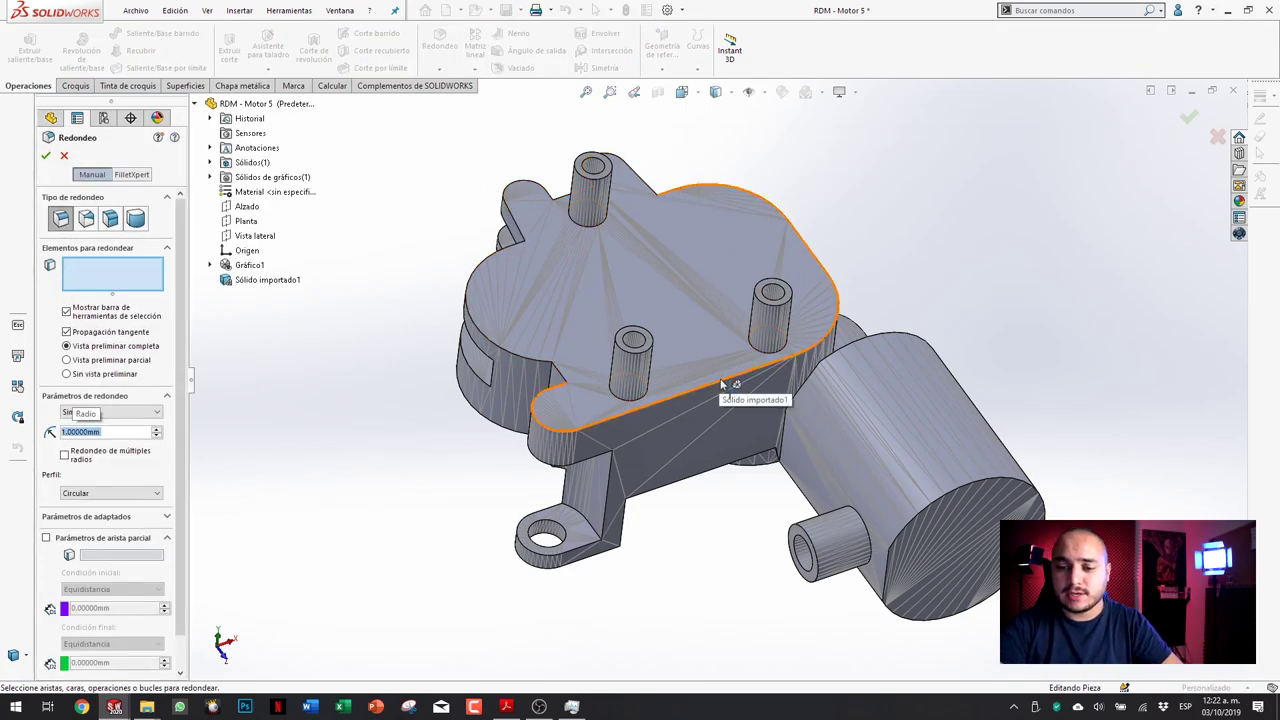
left_click(730, 383)
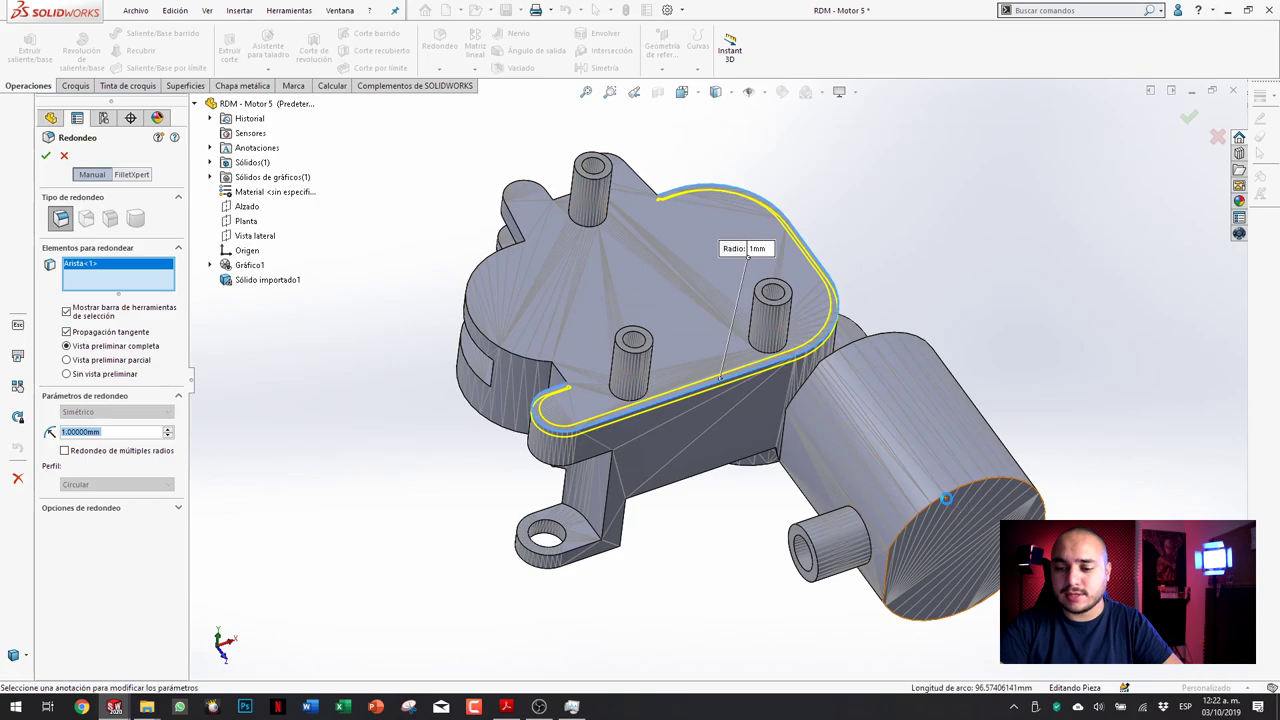
left_click(930, 556)
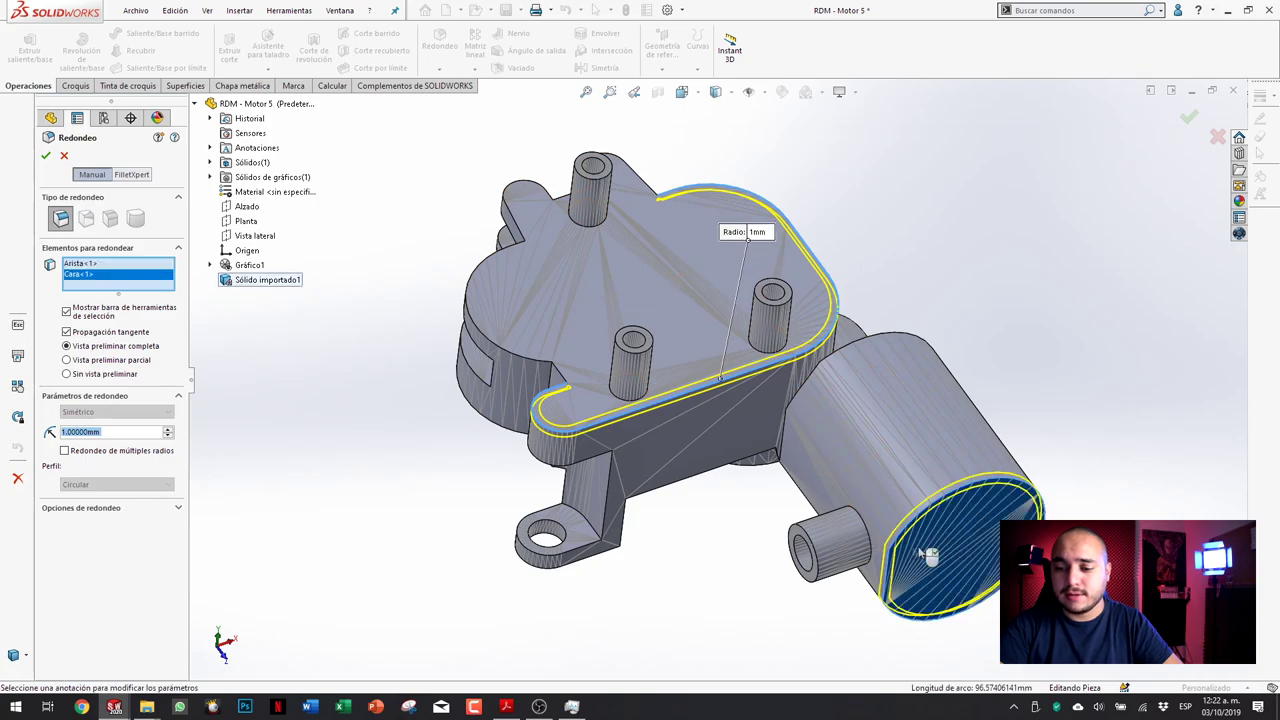
left_click(811, 539)
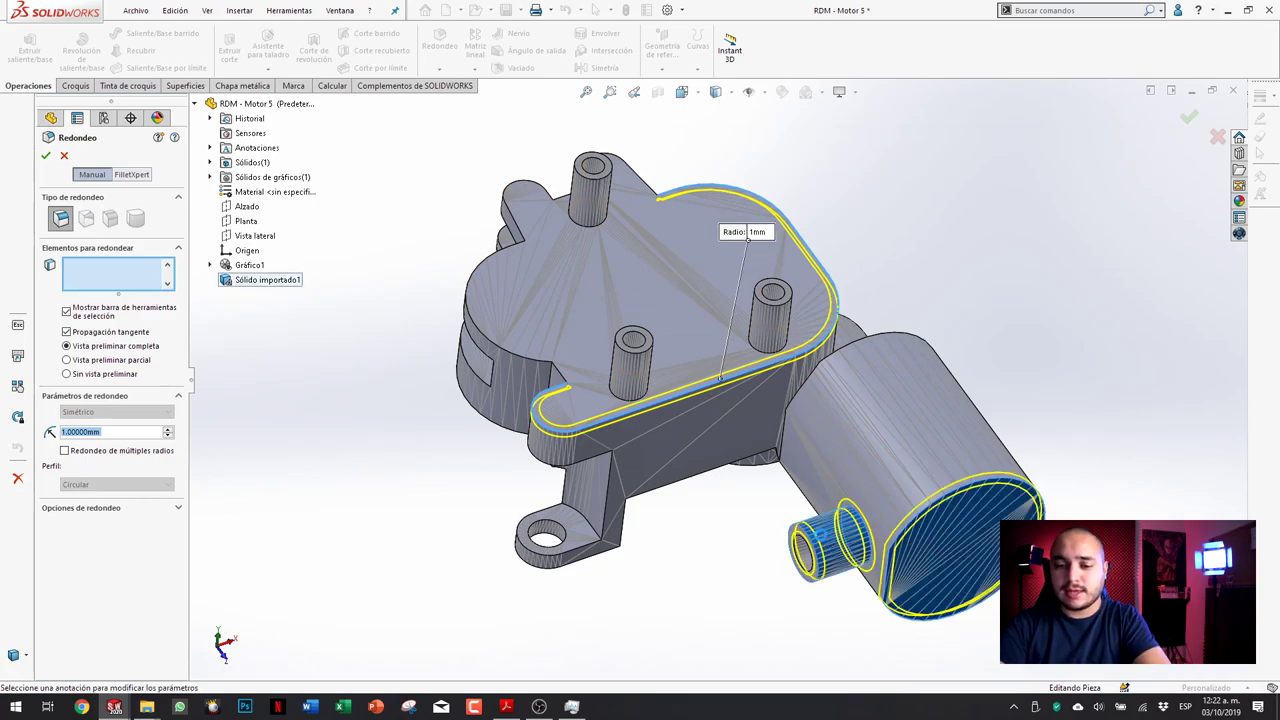
key("Return")
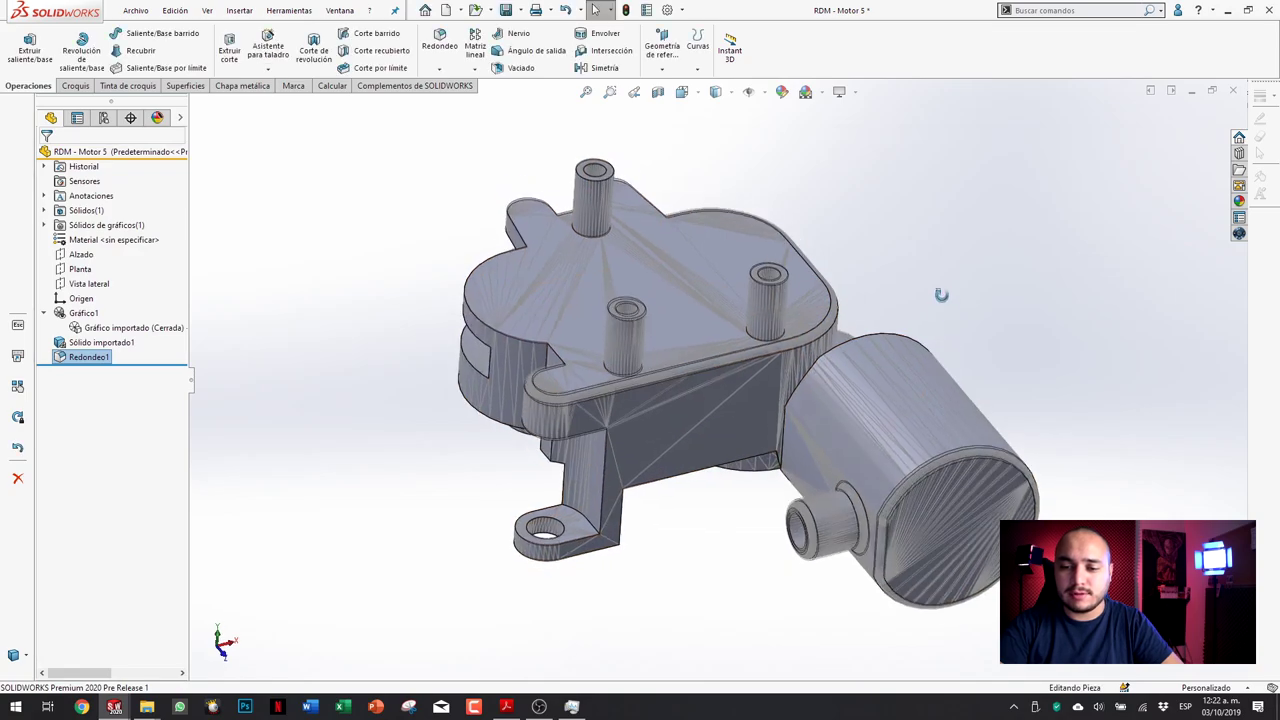
middle_click_drag(941, 294, 951, 289)
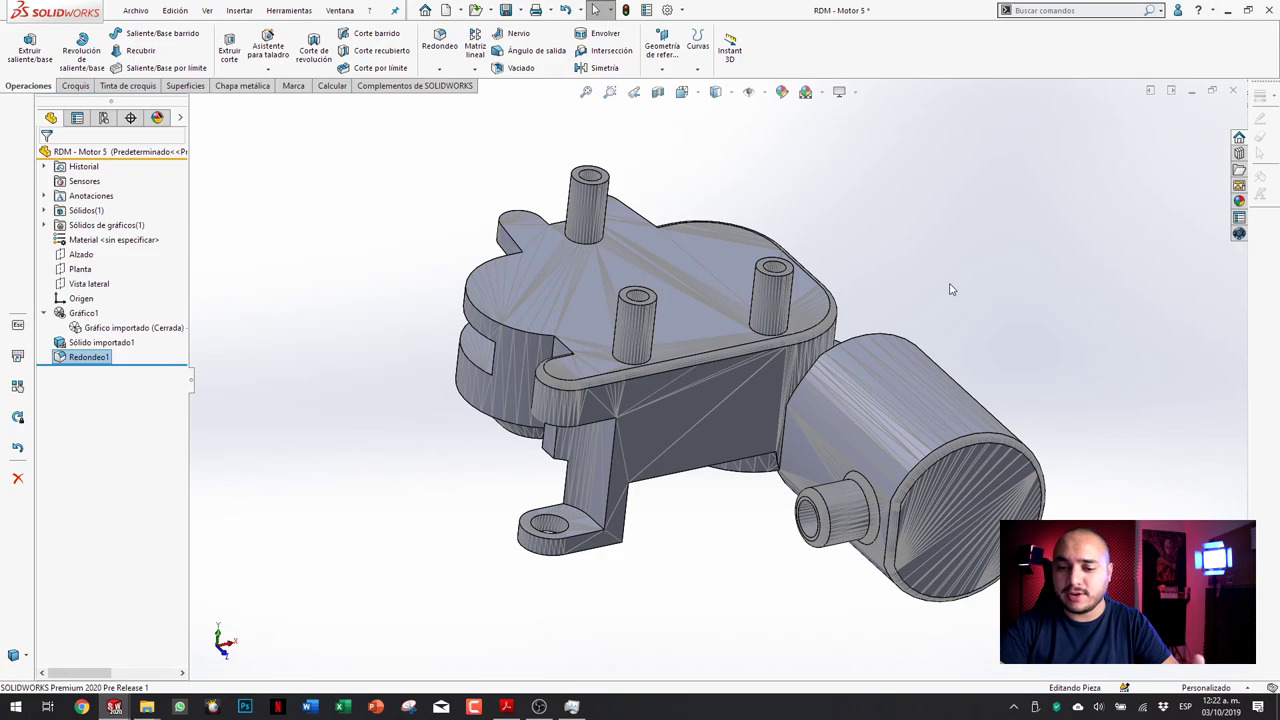
Step: Remove the lower mounting tab hole's inner face with Eliminar cara
scroll(590, 550, "down", 5)
scroll(575, 495, "down", 3)
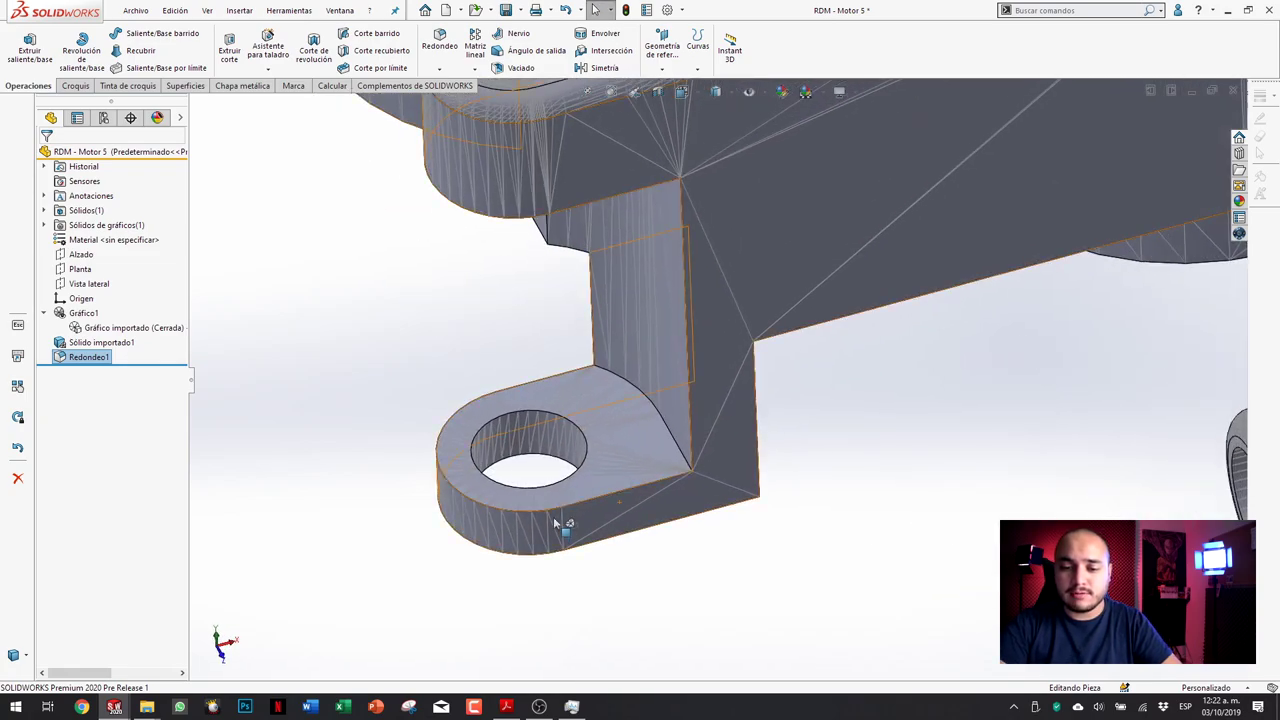
left_click(1053, 9)
type("elimi")
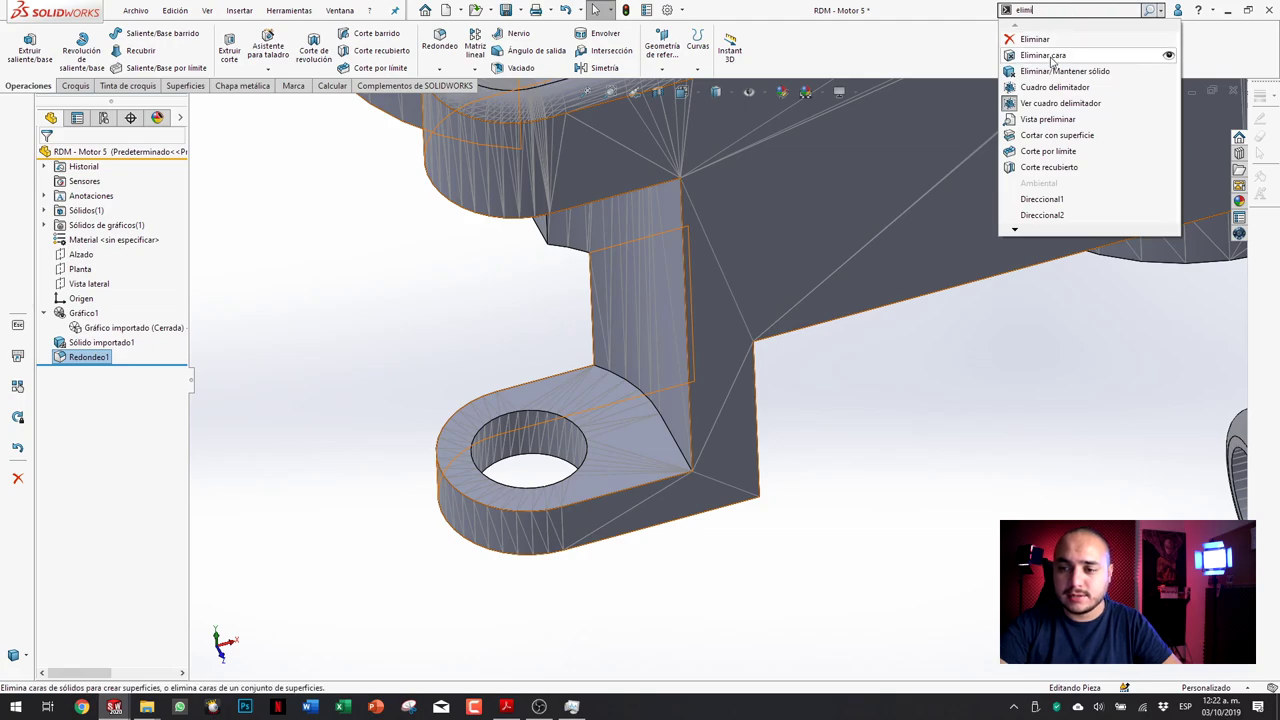
left_click(1057, 51)
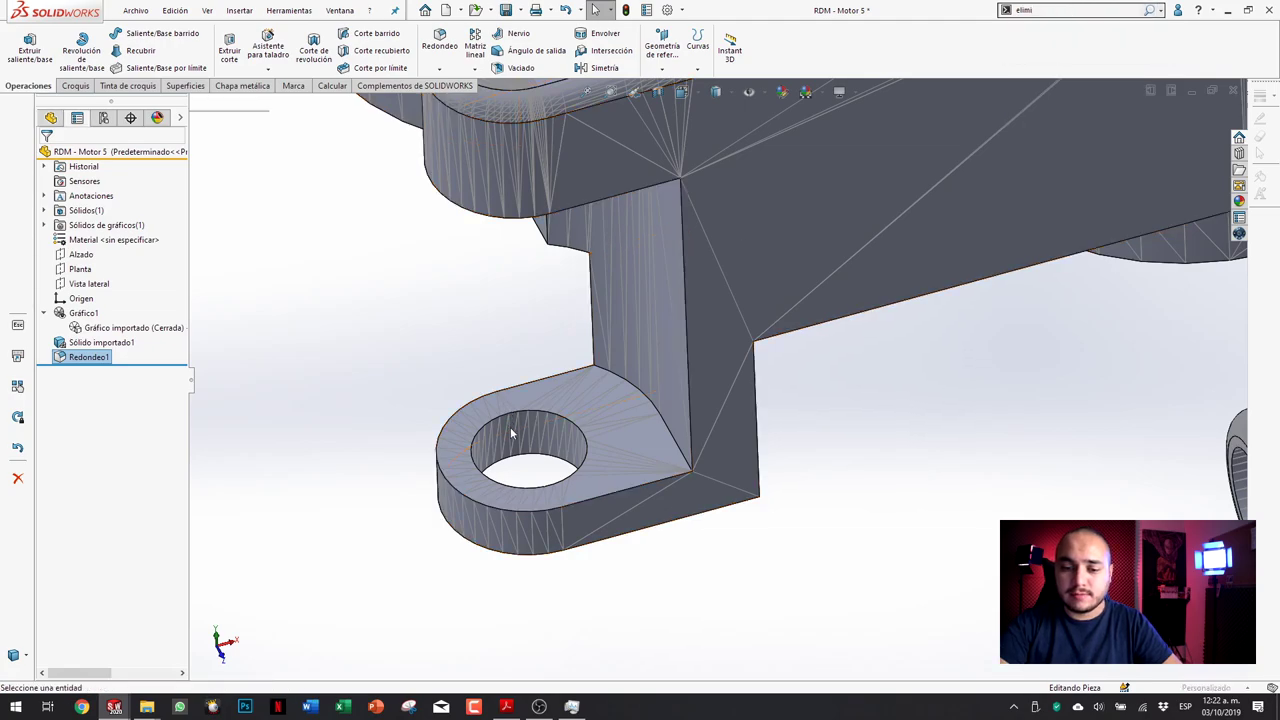
left_click(518, 445)
key("Return")
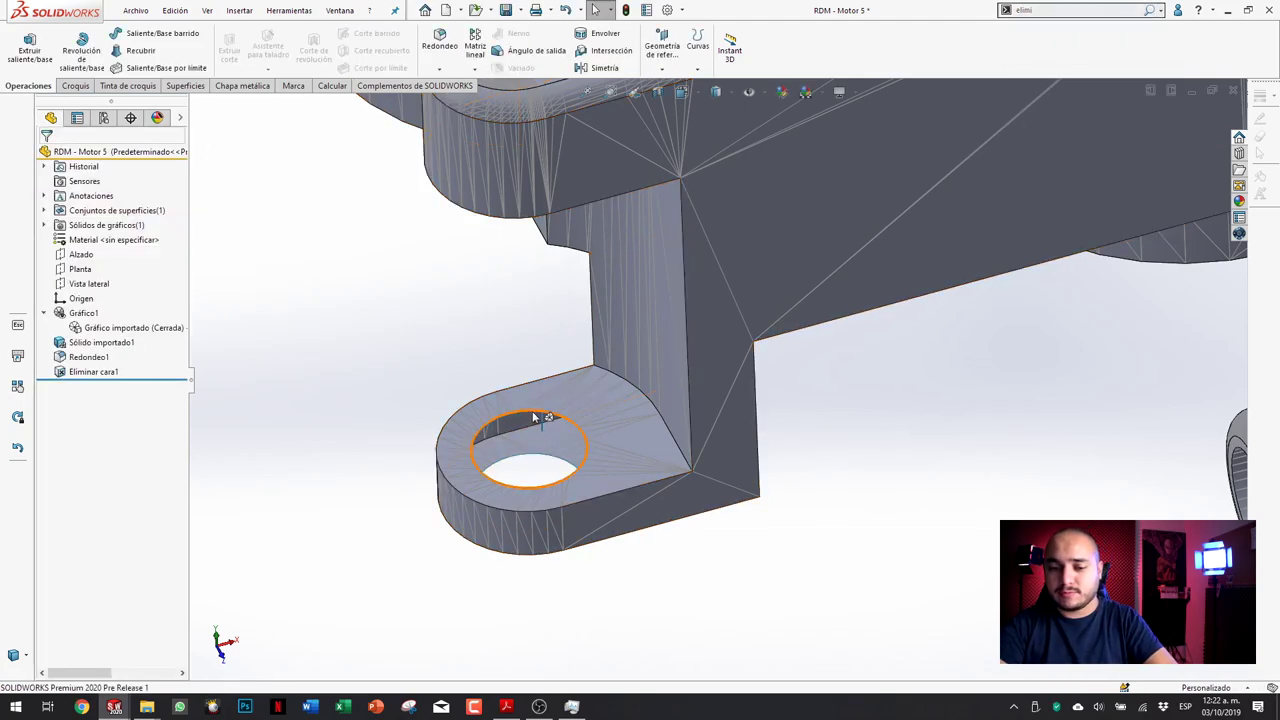
Step: Delete the tab hole by its edge, creating Eliminar taladro1
left_click(534, 418)
key("Delete")
key("Return")
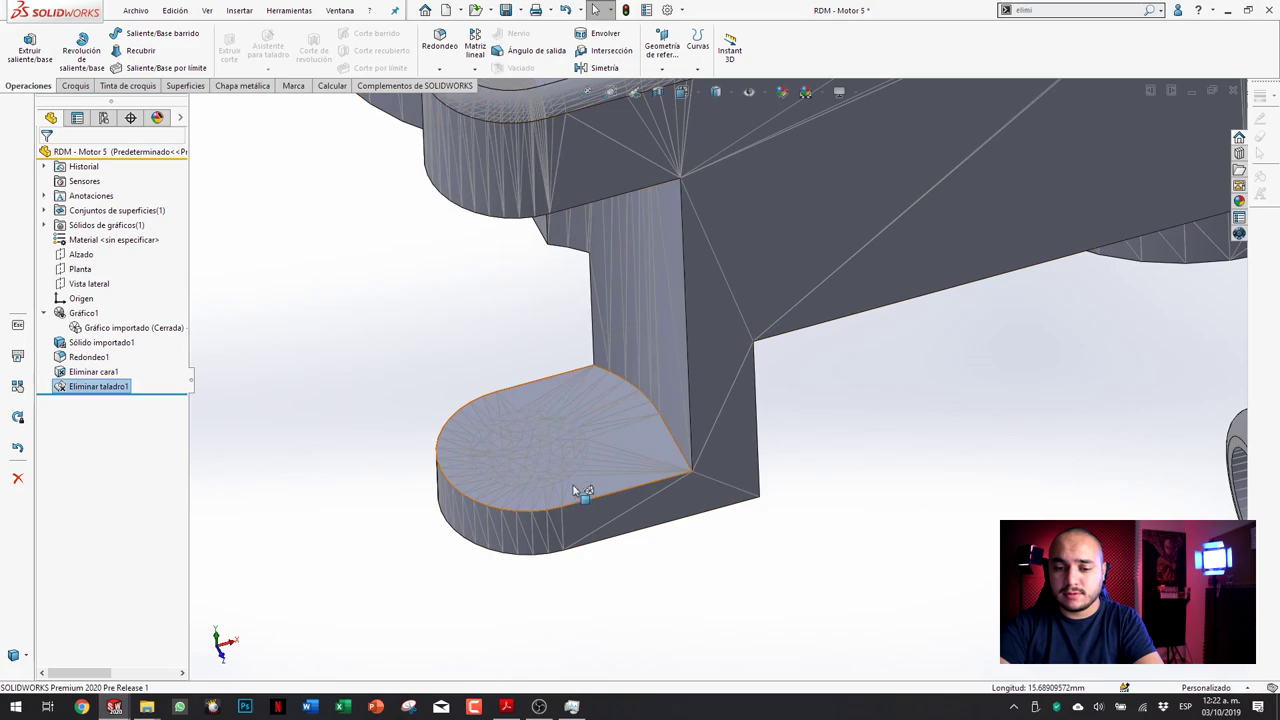
Step: Delete the circular hole underneath the housing, creating Eliminar taladro2
middle_click_drag(575, 490, 570, 290)
left_click(583, 292)
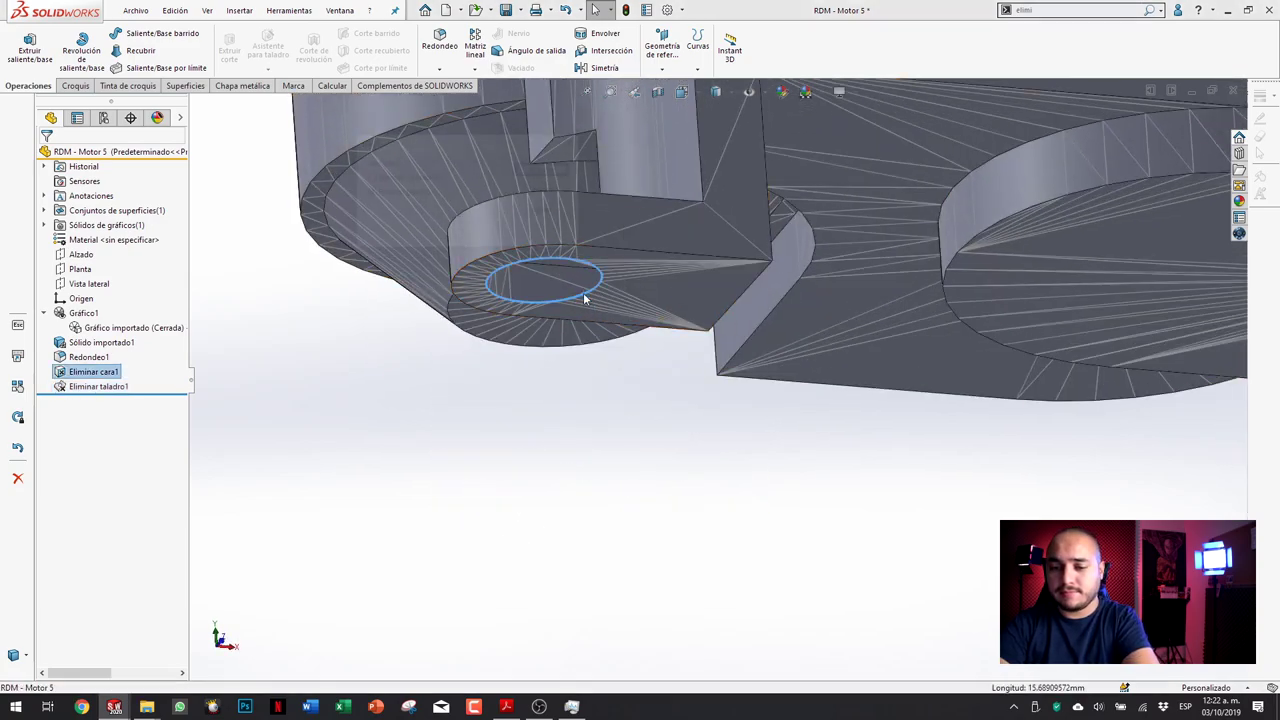
key("Delete")
key("Return")
mouse_move(623, 349)
middle_mouse_down()
mouse_move(690, 445)
mouse_move(857, 234)
middle_mouse_up()
scroll(690, 445, "down", 3)
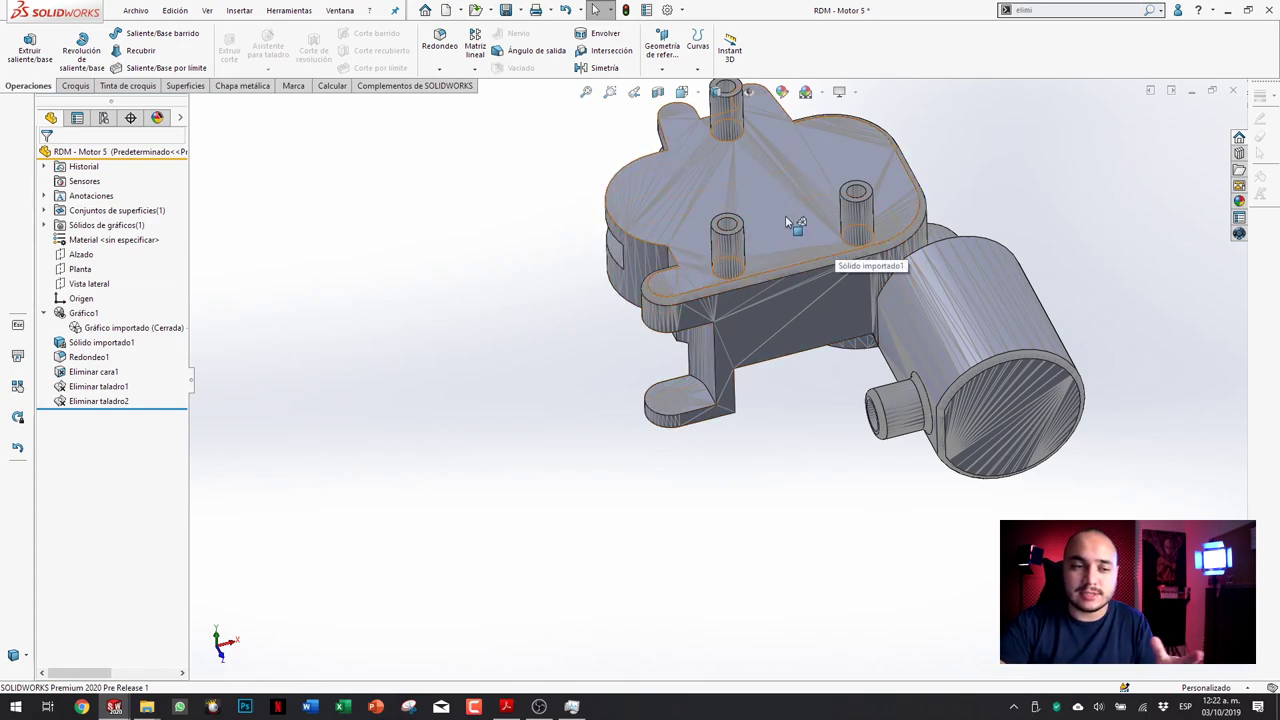
mouse_move(829, 220)
middle_mouse_down()
mouse_move(848, 186)
mouse_move(822, 185)
middle_mouse_up()
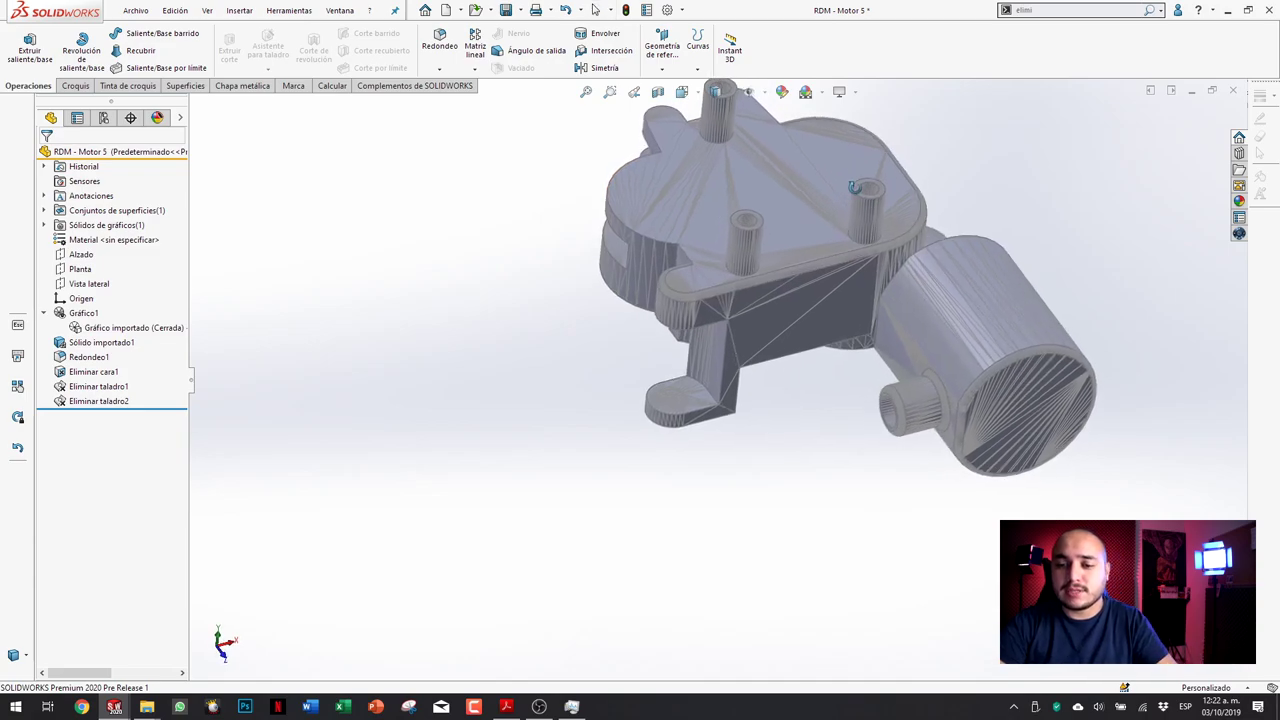
scroll(862, 170, "down", 1)
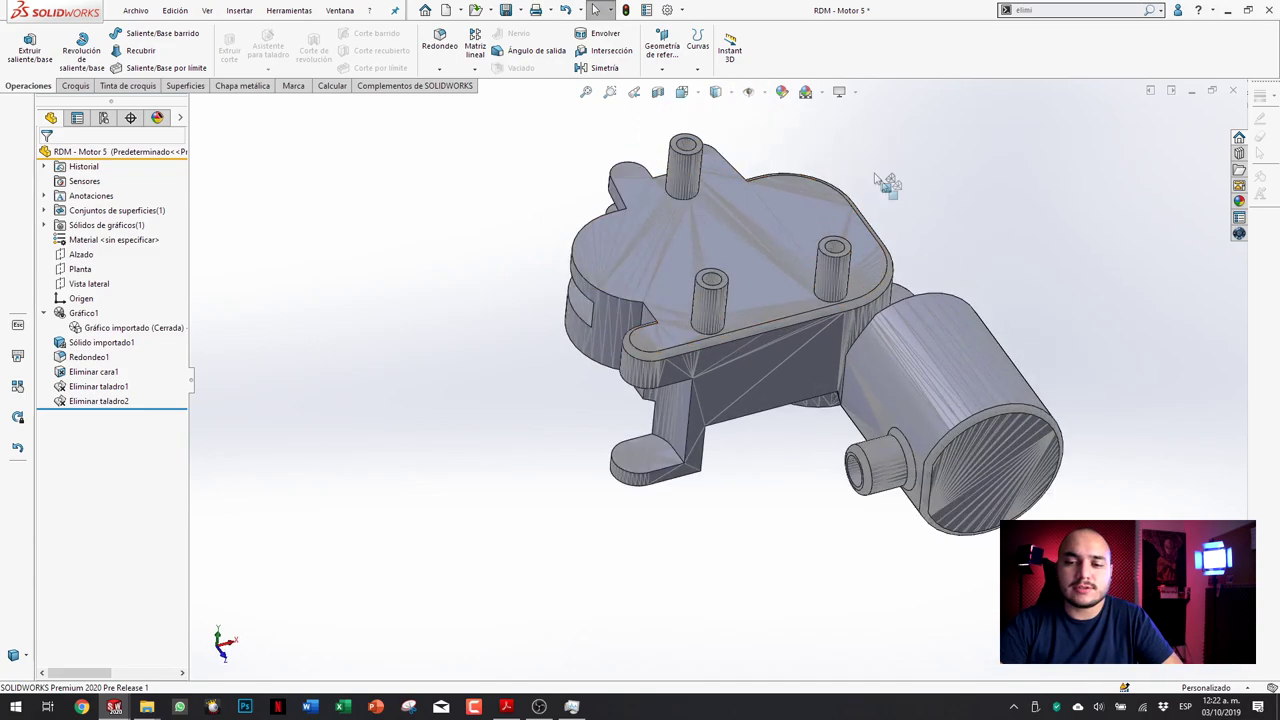
scroll(932, 236, "down", 1)
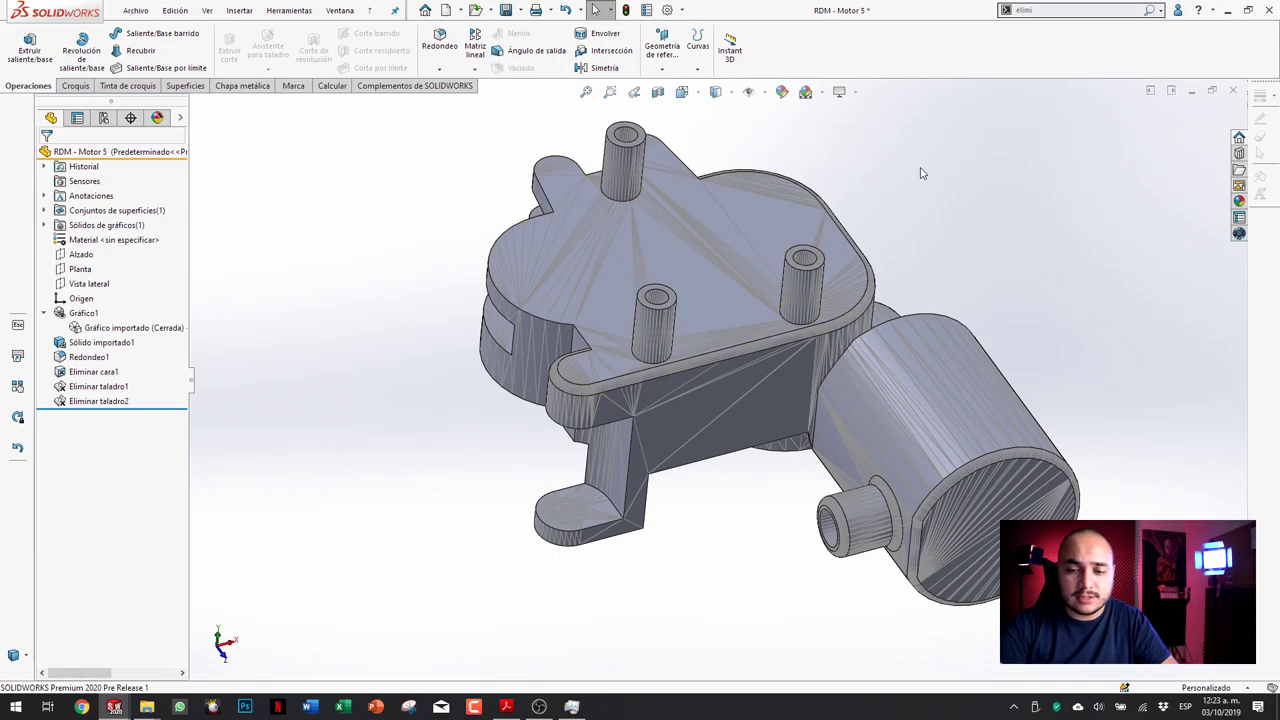
Step: Sketch a circle on the housing's top face plane and extrude it 10 mm into a cylinder
left_click(678, 247)
left_click(746, 210)
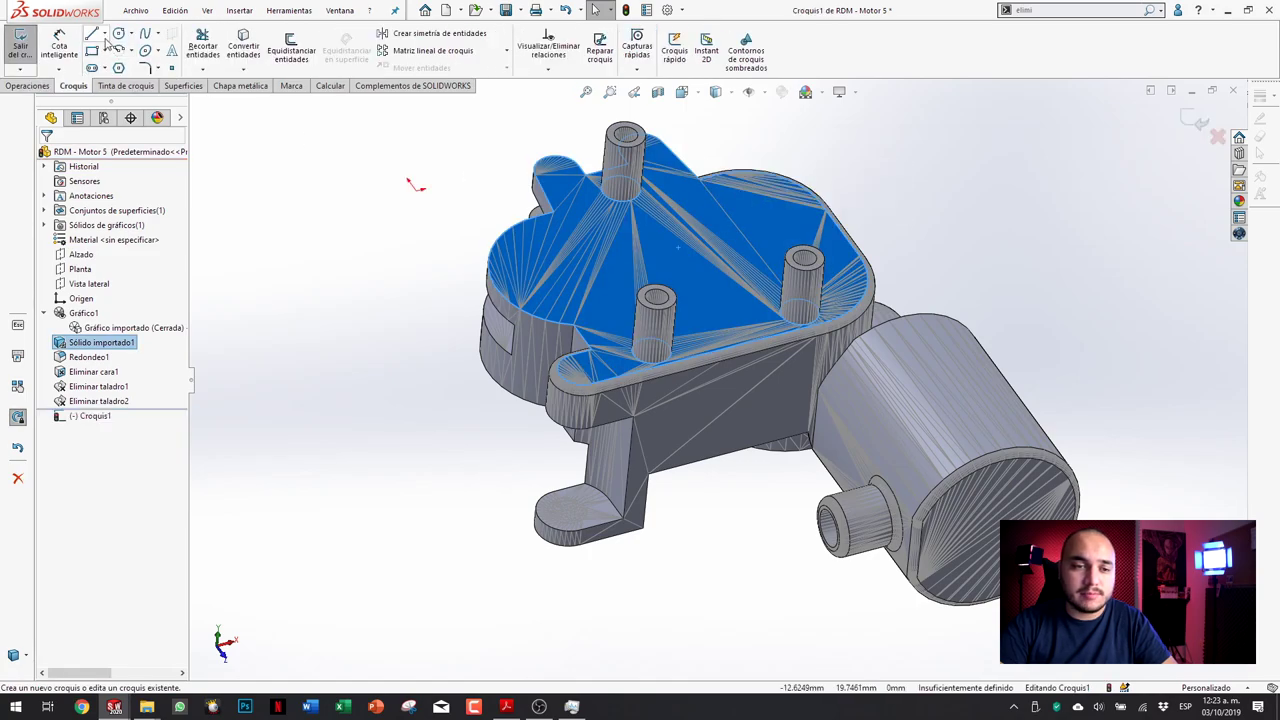
left_click(131, 33)
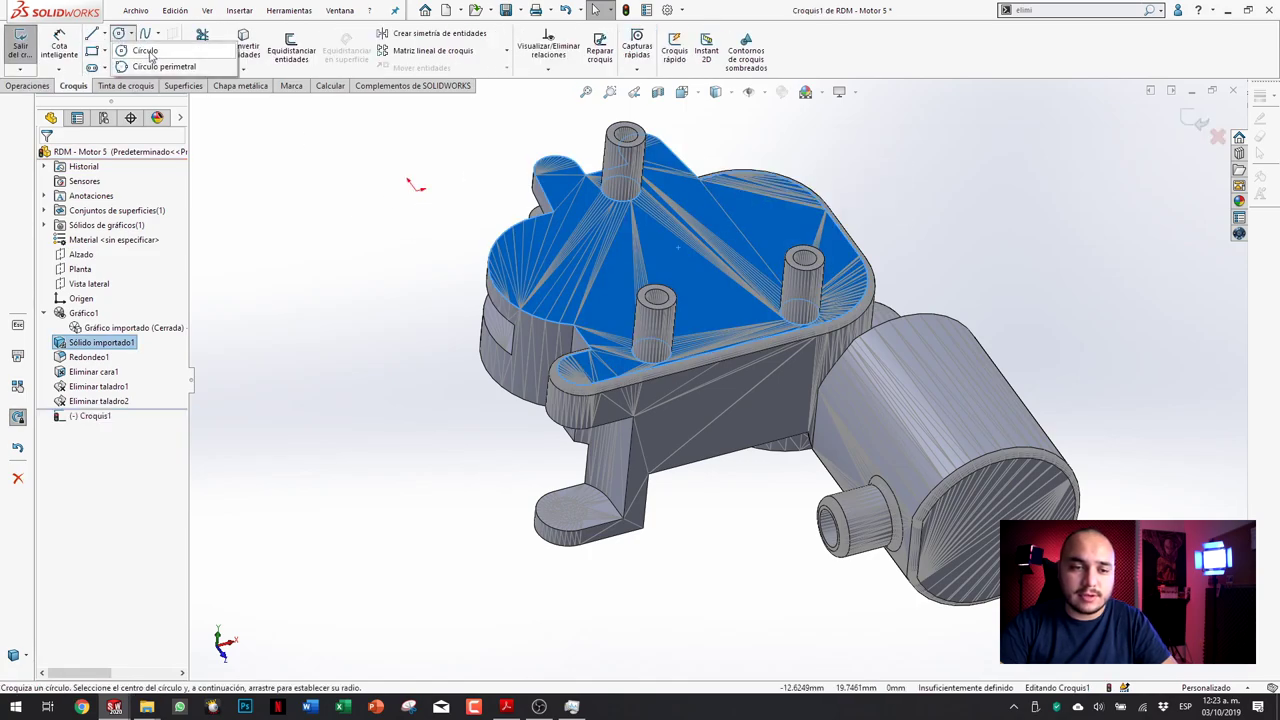
left_click(416, 187)
left_click(476, 146)
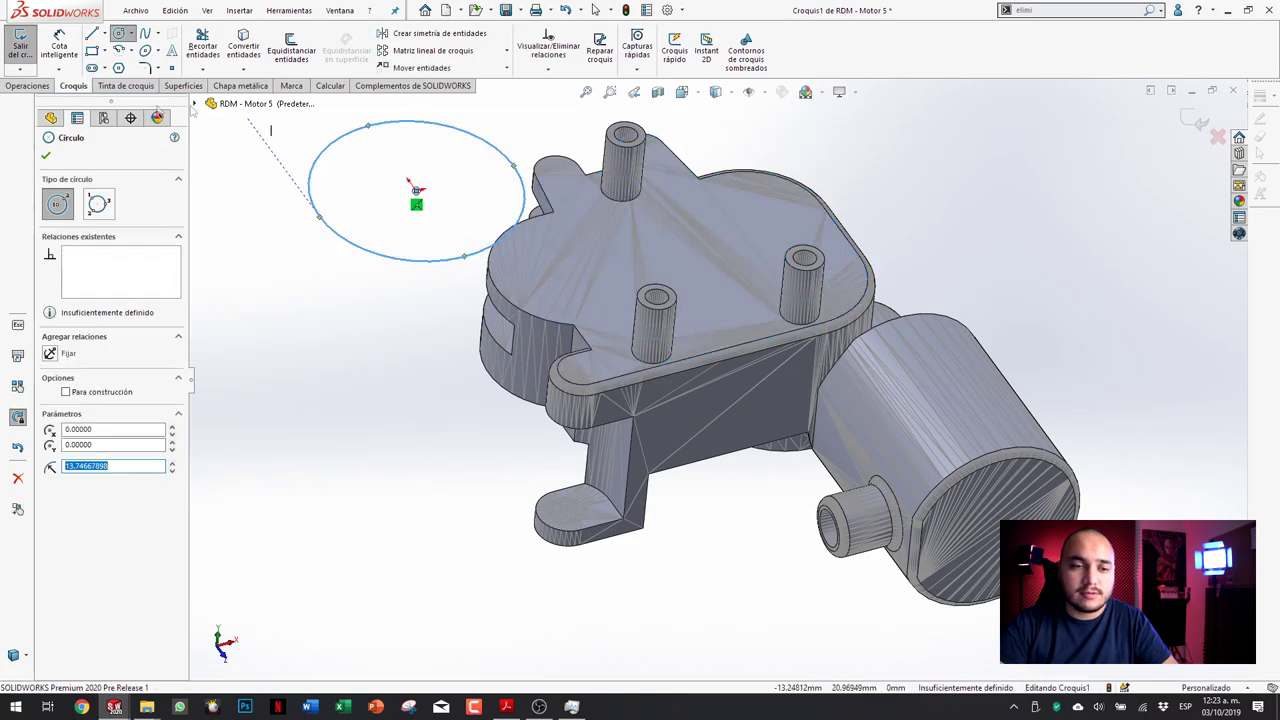
left_click(30, 87)
left_click(30, 45)
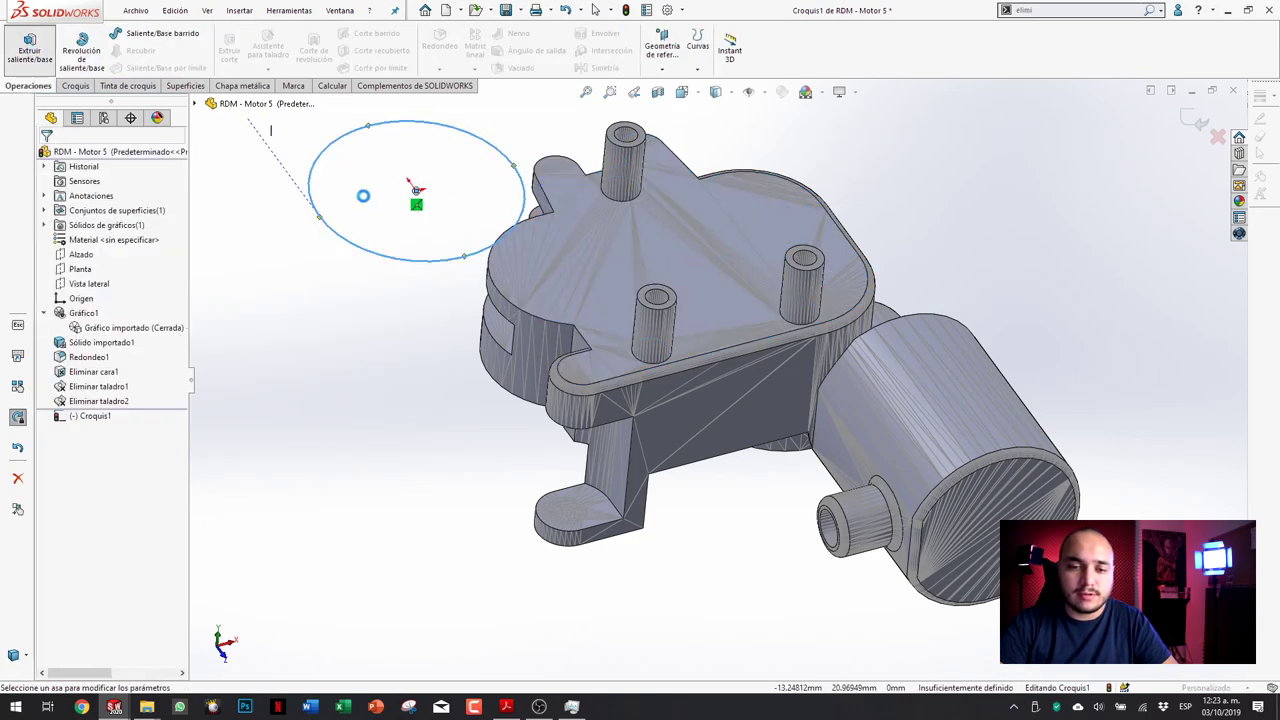
left_click(46, 156)
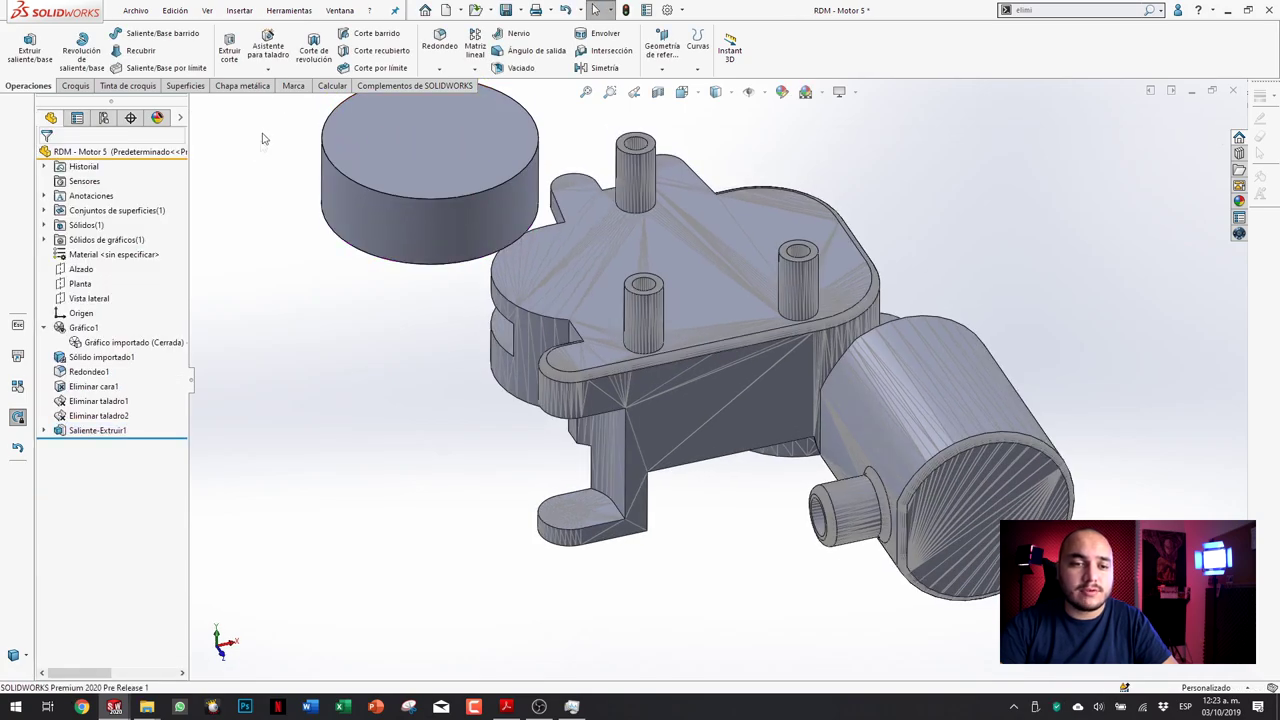
Step: Position the #8 clearance hole at the edge of the cylinder's top face
left_click(123, 179)
left_click(360, 158)
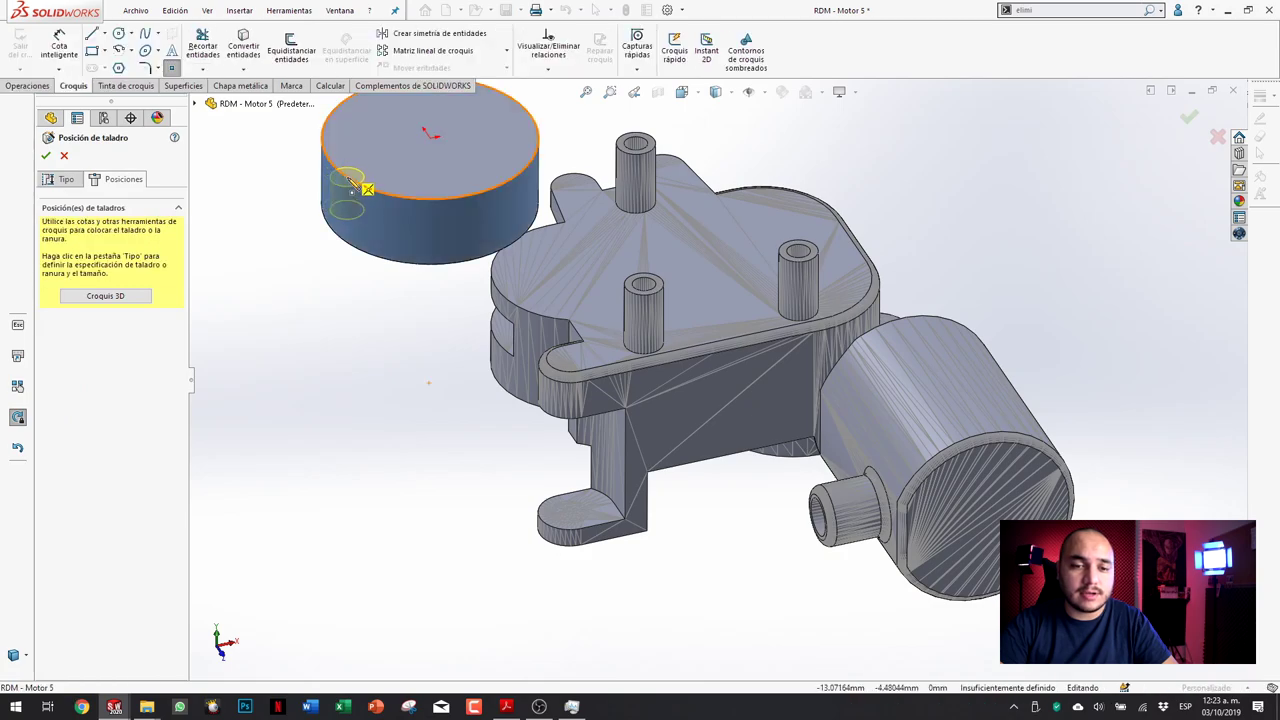
left_click(372, 192)
middle_click_drag(372, 192, 410, 152)
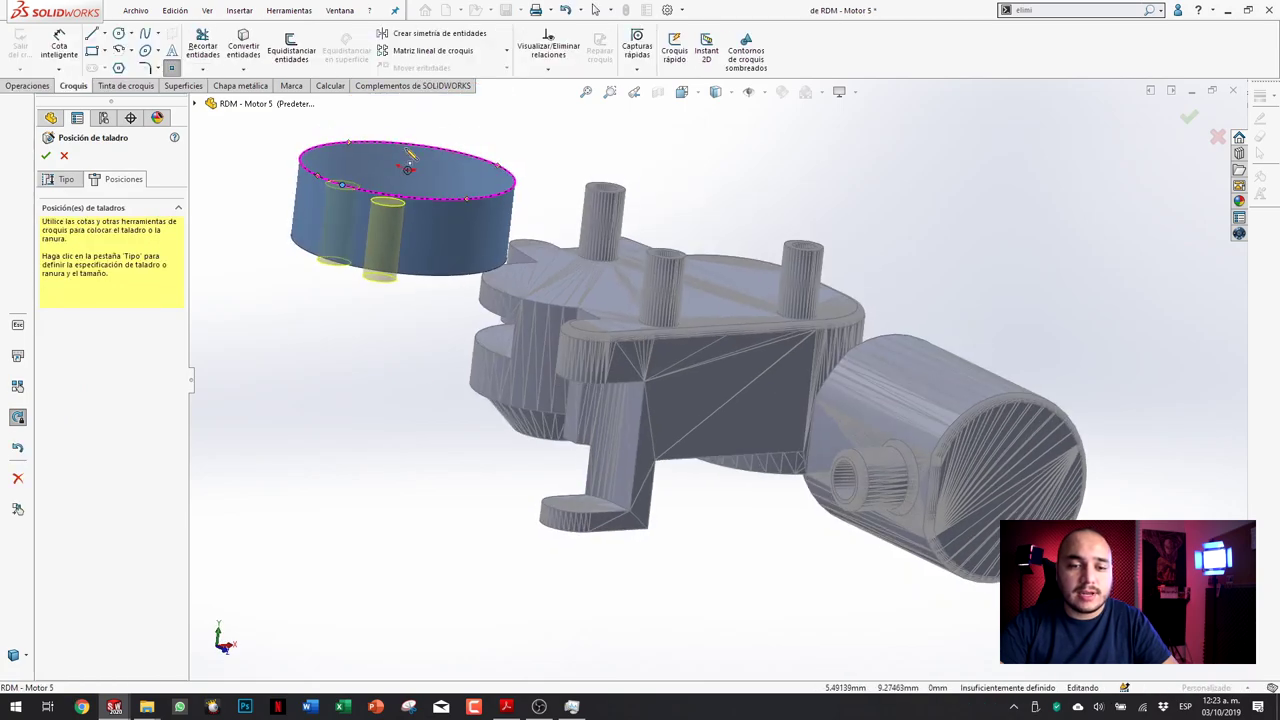
Step: Set the hole end condition to Hasta profundidad especificada, 5 mm deep
left_click(60, 179)
scroll(293, 260, "down", 3)
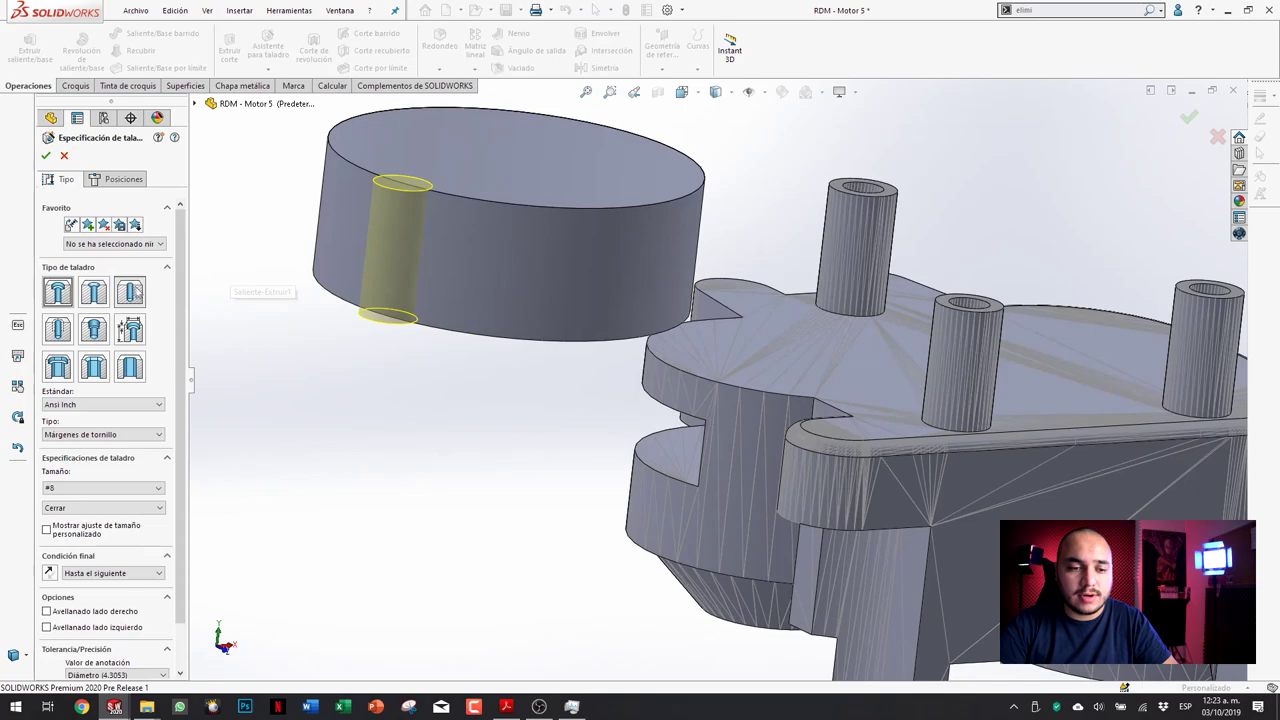
left_click(80, 575)
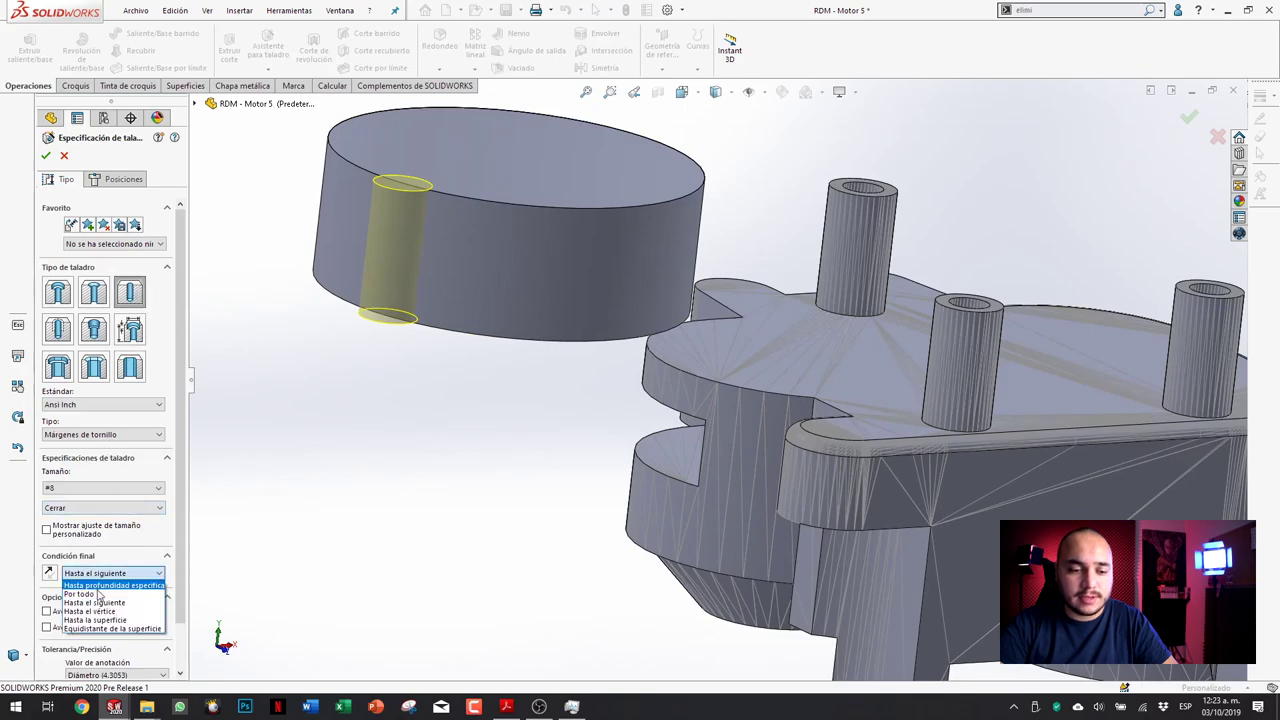
left_click(95, 585)
scroll(395, 322, "down", 3)
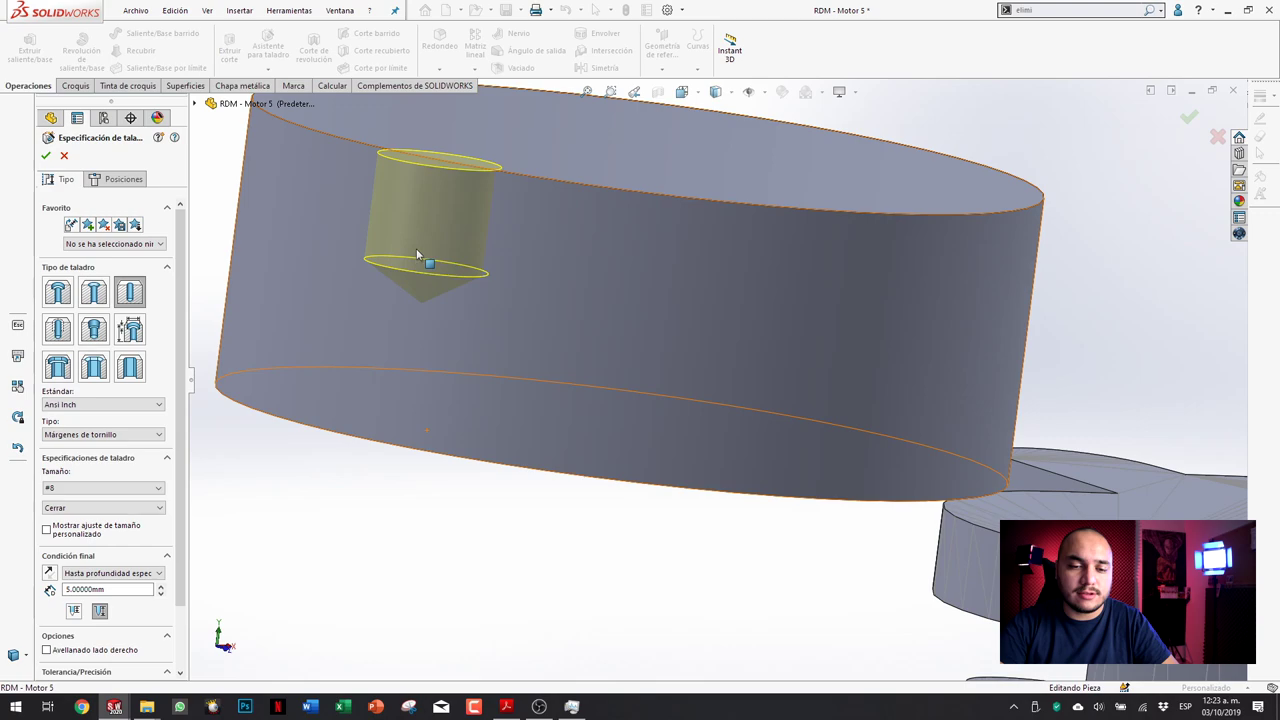
Step: Use the depth reference that lengthens the hole, then accept the clearance hole
left_click(73, 612)
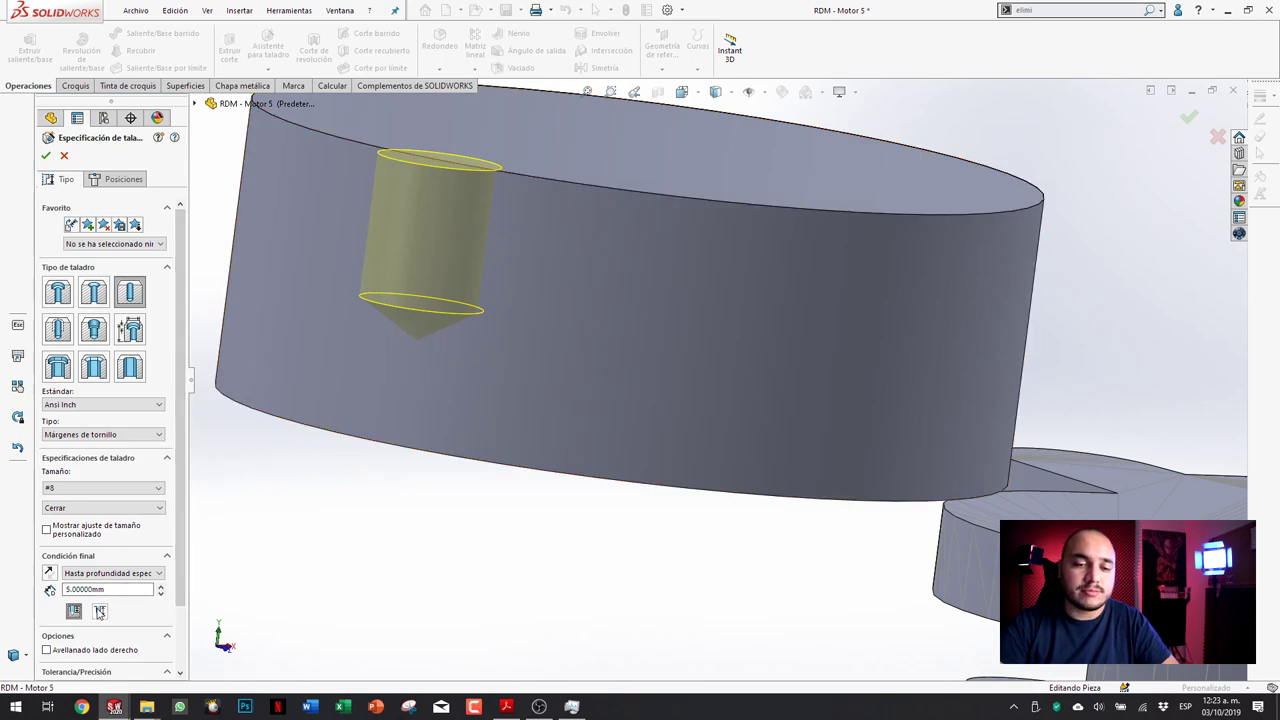
left_click(103, 614)
left_click(74, 611)
left_click(100, 611)
left_click(74, 611)
left_click(100, 611)
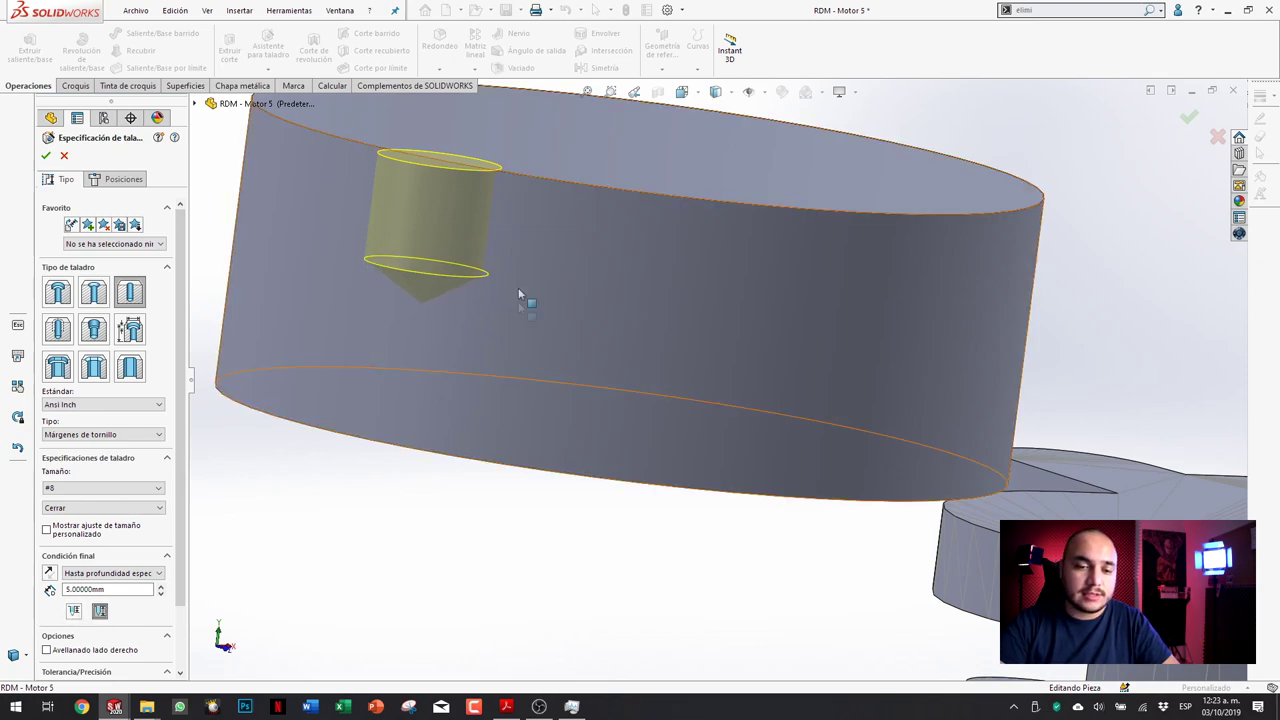
left_click(74, 611)
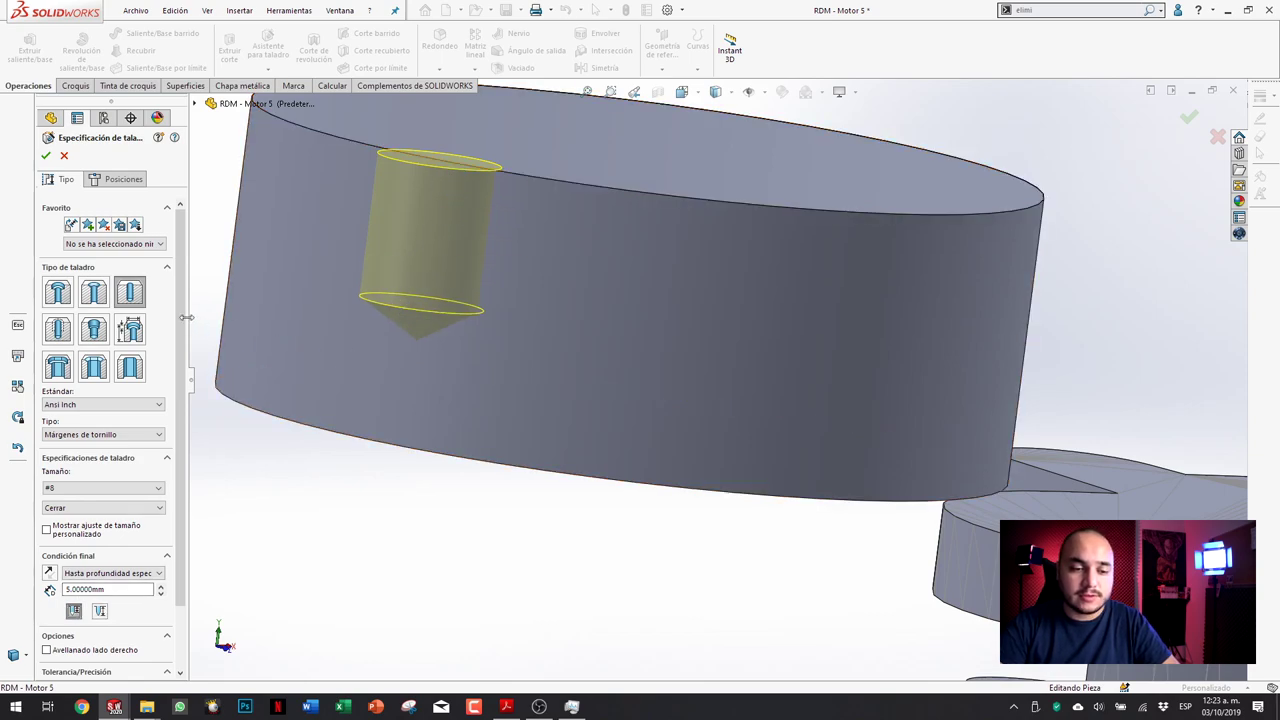
left_click(45, 155)
middle_click_drag(395, 327, 397, 310)
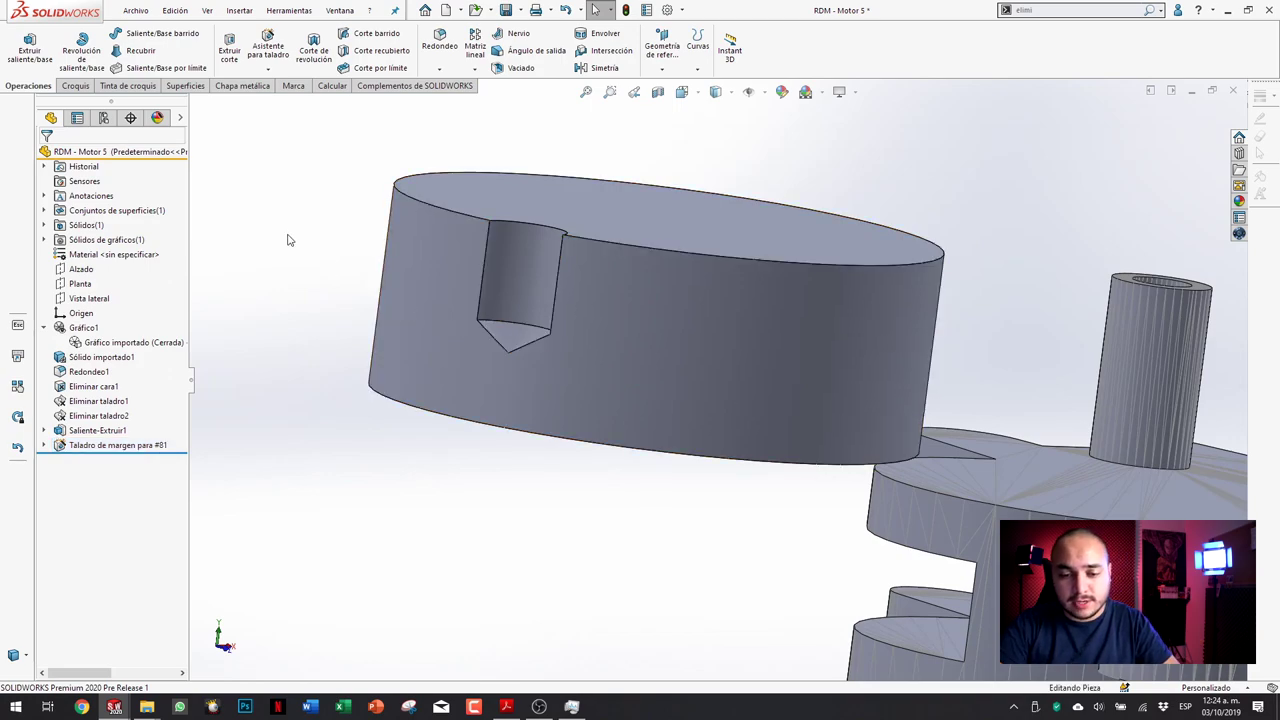
key("alt+Tab")
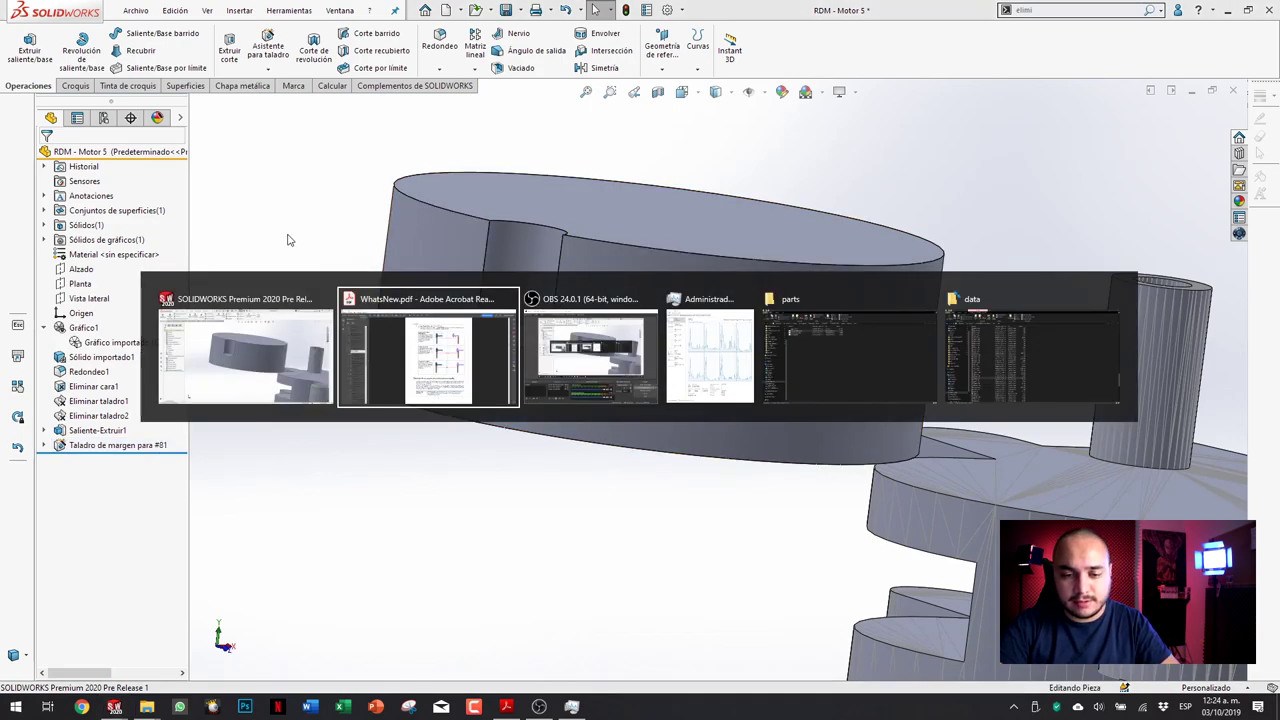
Step: Switch to the repair_references part and edit the failing Fillet1
key("Escape")
key("ctrl+Tab")
key("ctrl+Tab")
key("ctrl+Tab")
key("ctrl+Tab")
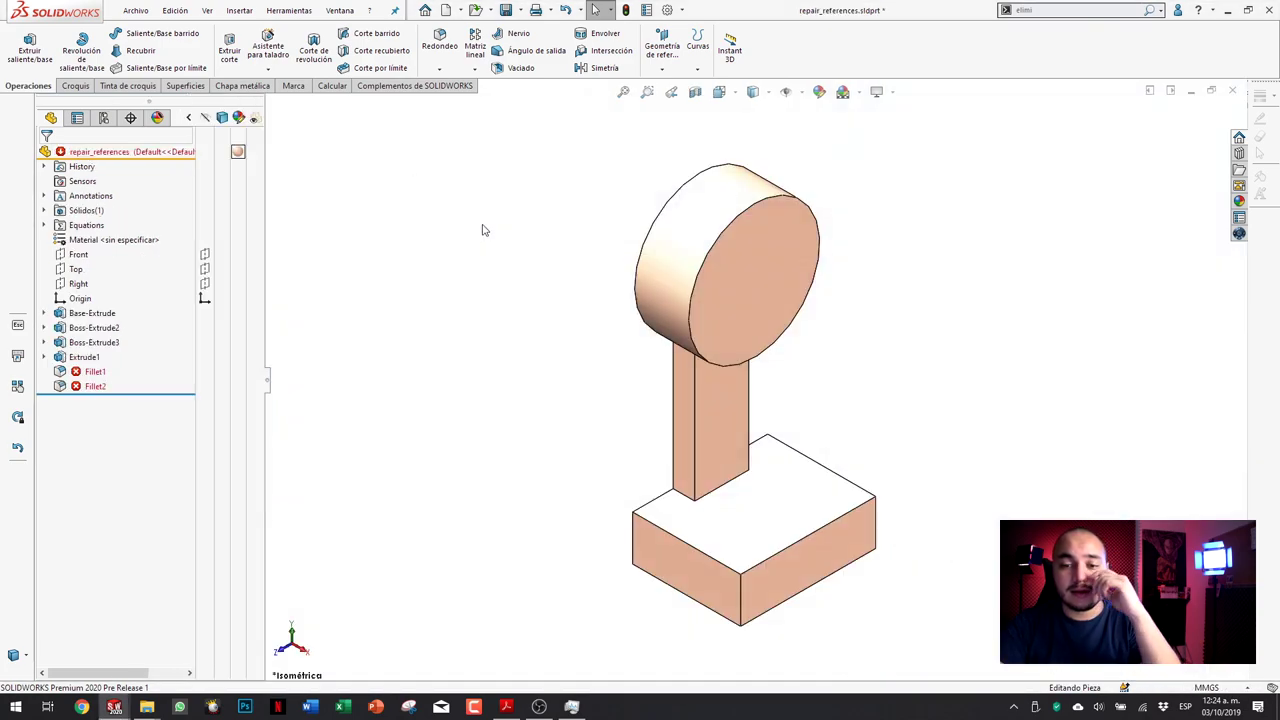
left_click(93, 371)
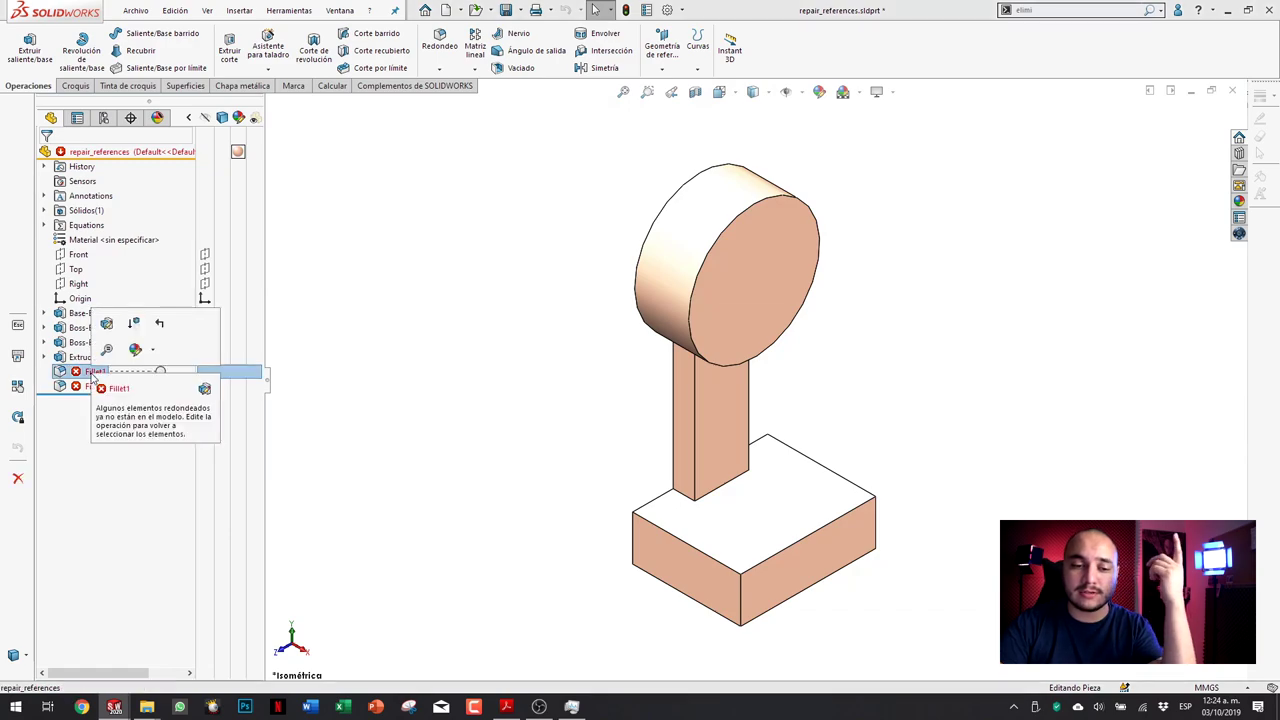
left_click(106, 325)
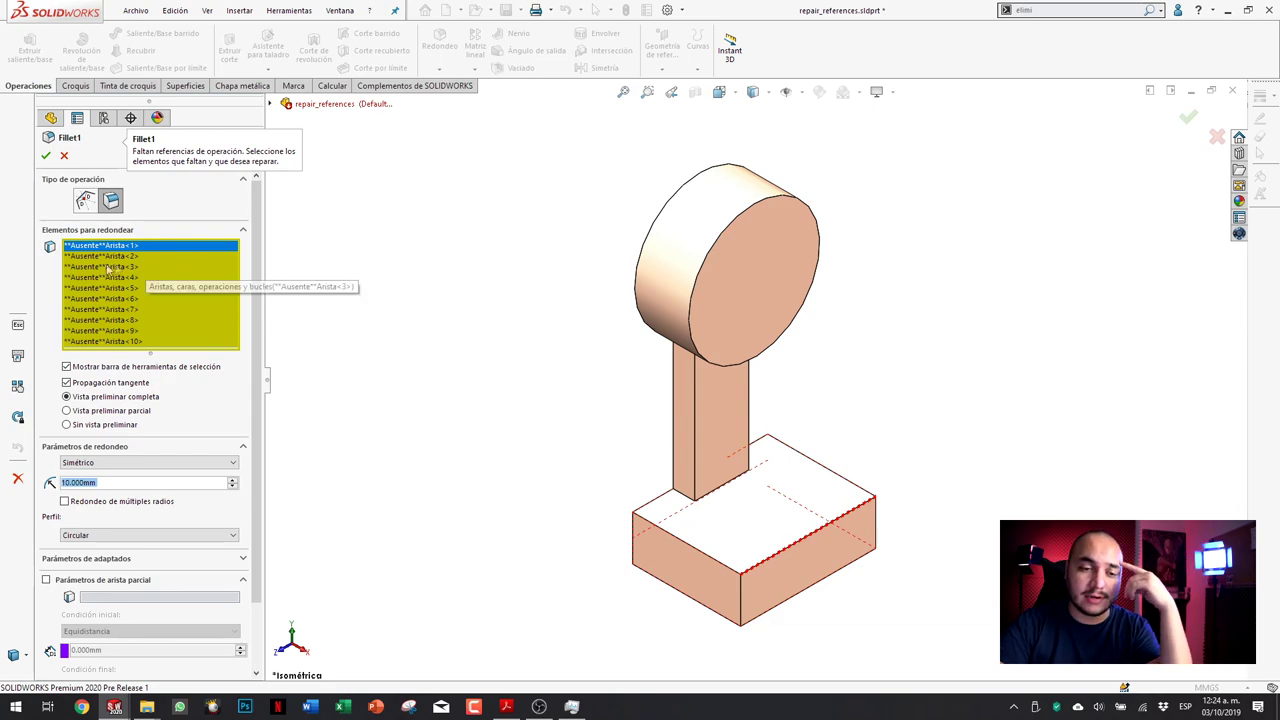
Step: Repair all of Fillet1's missing edge references, accept, and let the leftover missing edge be removed
right_click(140, 258)
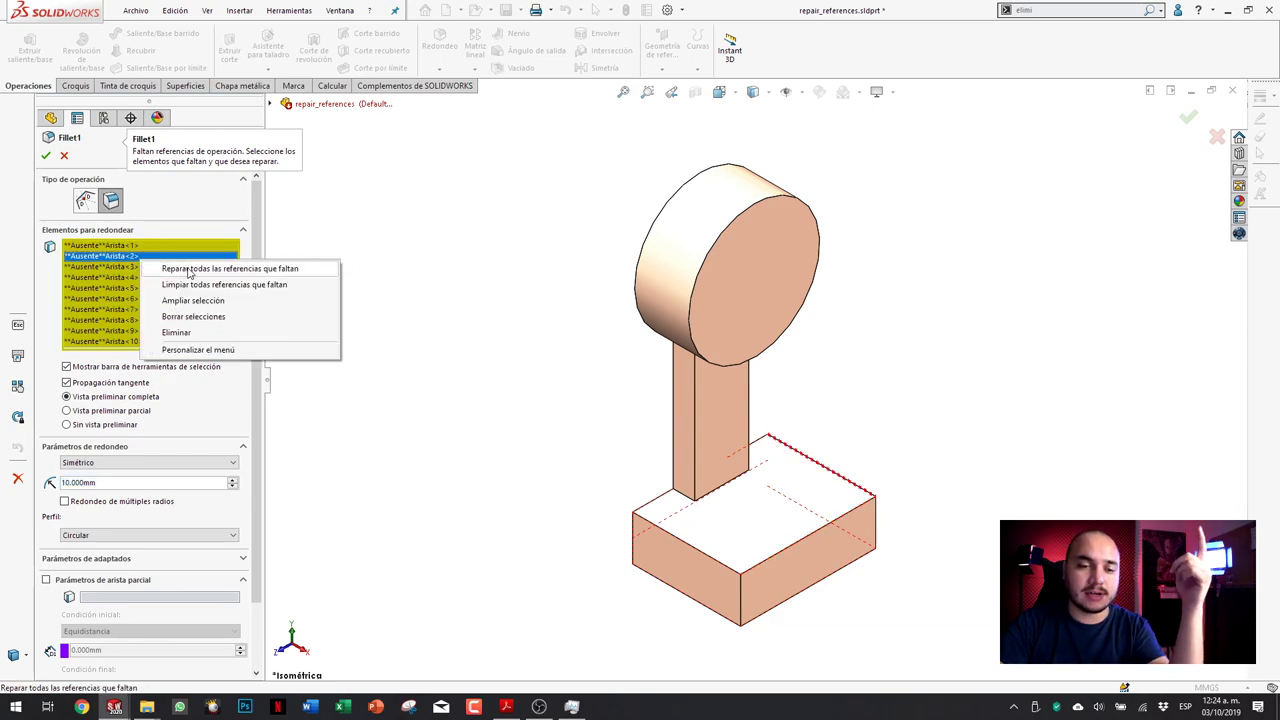
left_click(189, 270)
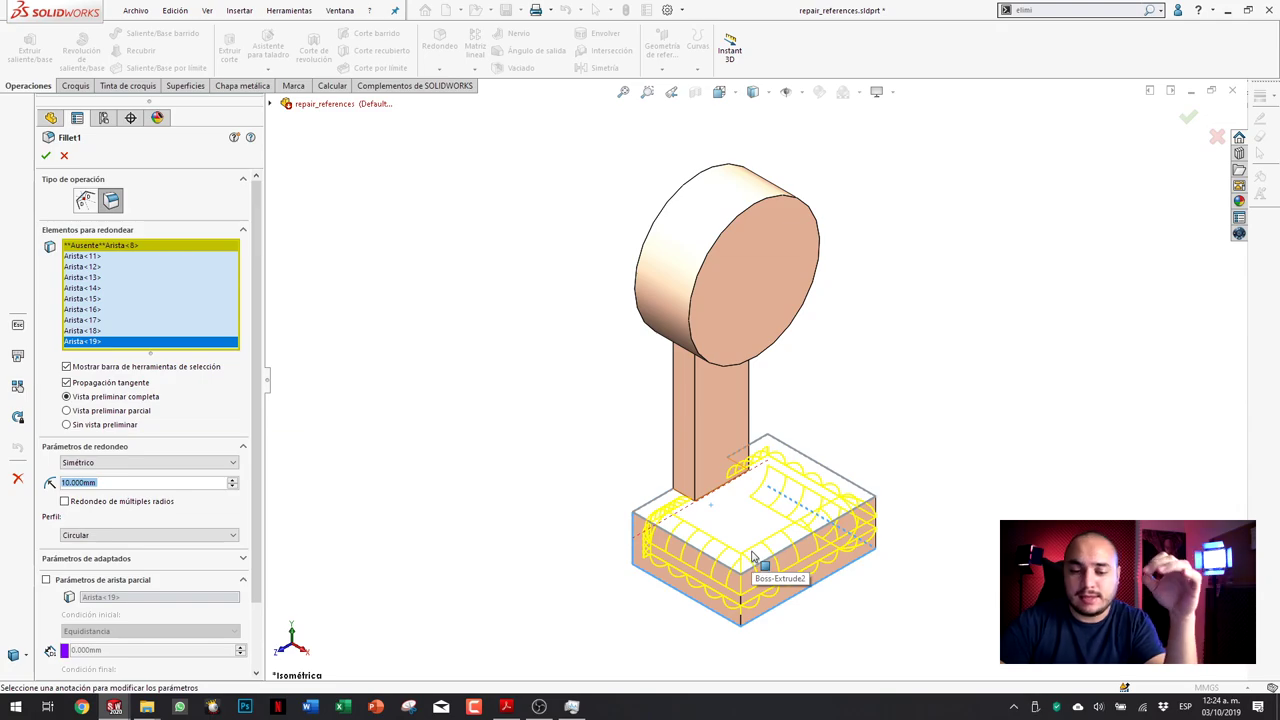
mouse_move(746, 500)
middle_mouse_down()
mouse_move(746, 457)
mouse_move(778, 537)
middle_mouse_up()
scroll(778, 537, "down", 2)
scroll(723, 543, "down", 2)
scroll(731, 477, "down", 2)
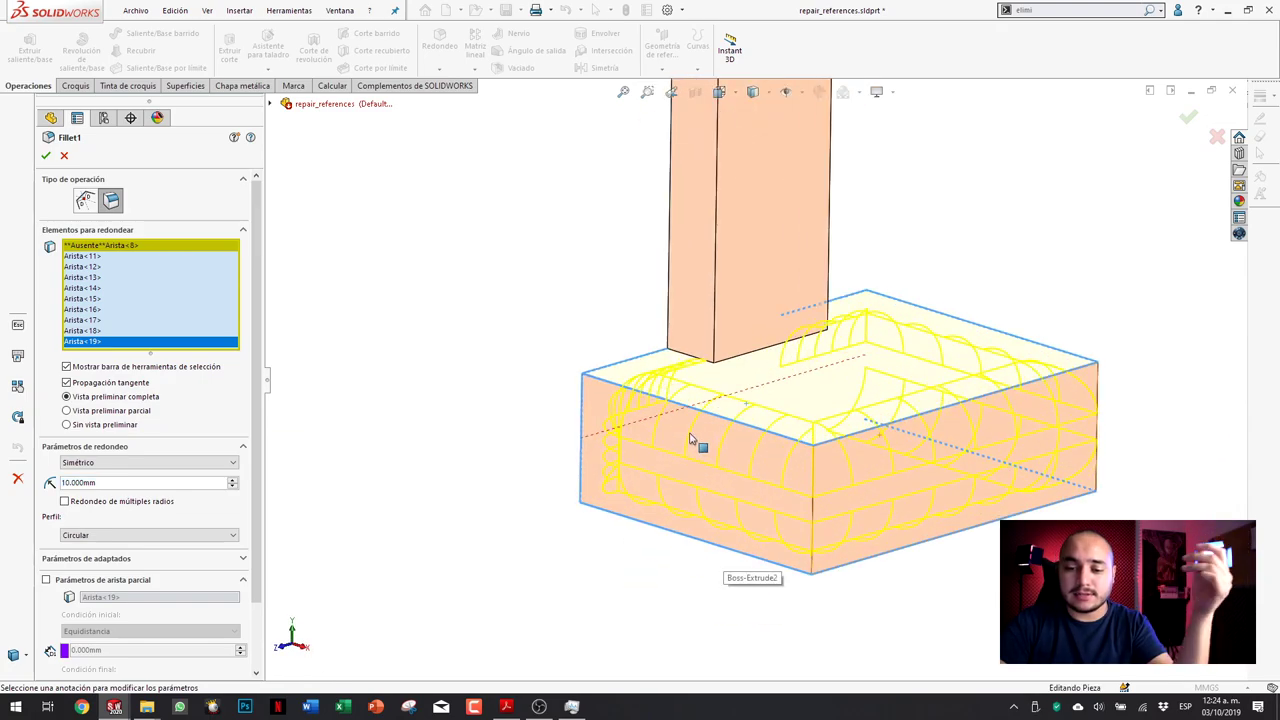
mouse_move(694, 434)
middle_mouse_down()
mouse_move(786, 437)
mouse_move(795, 488)
middle_mouse_up()
middle_click_drag(790, 358, 674, 389)
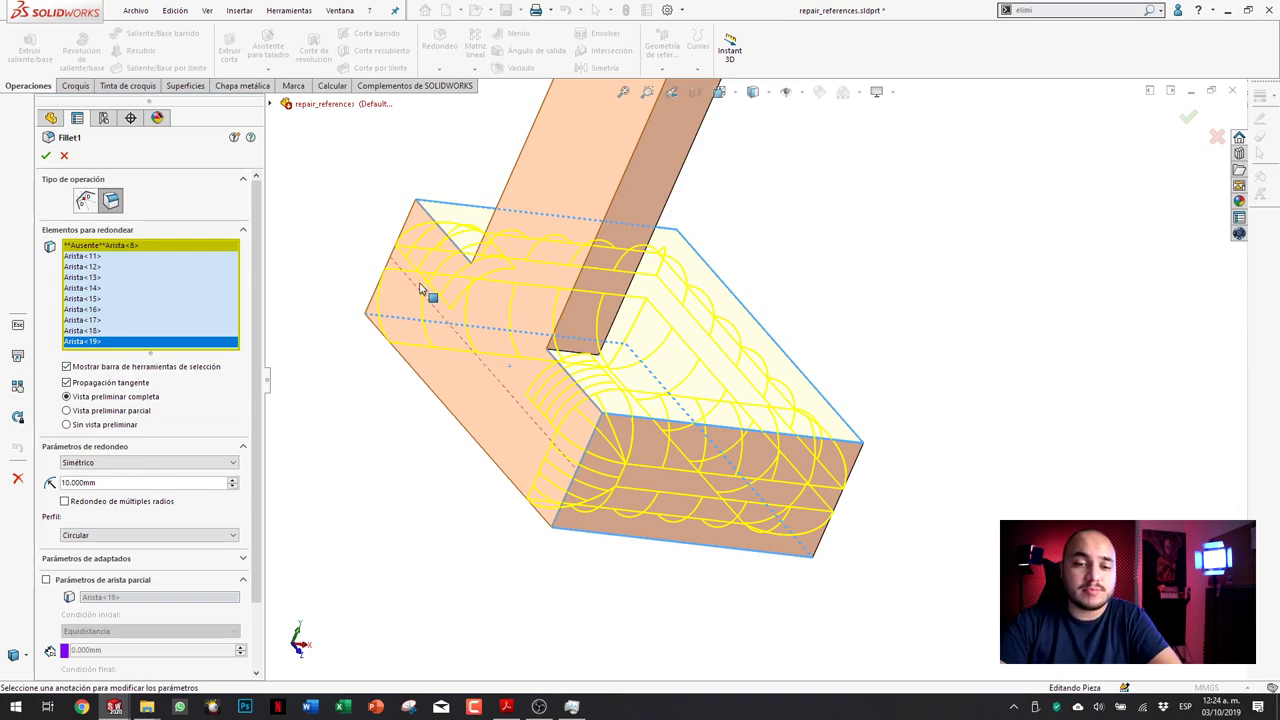
left_click(45, 155)
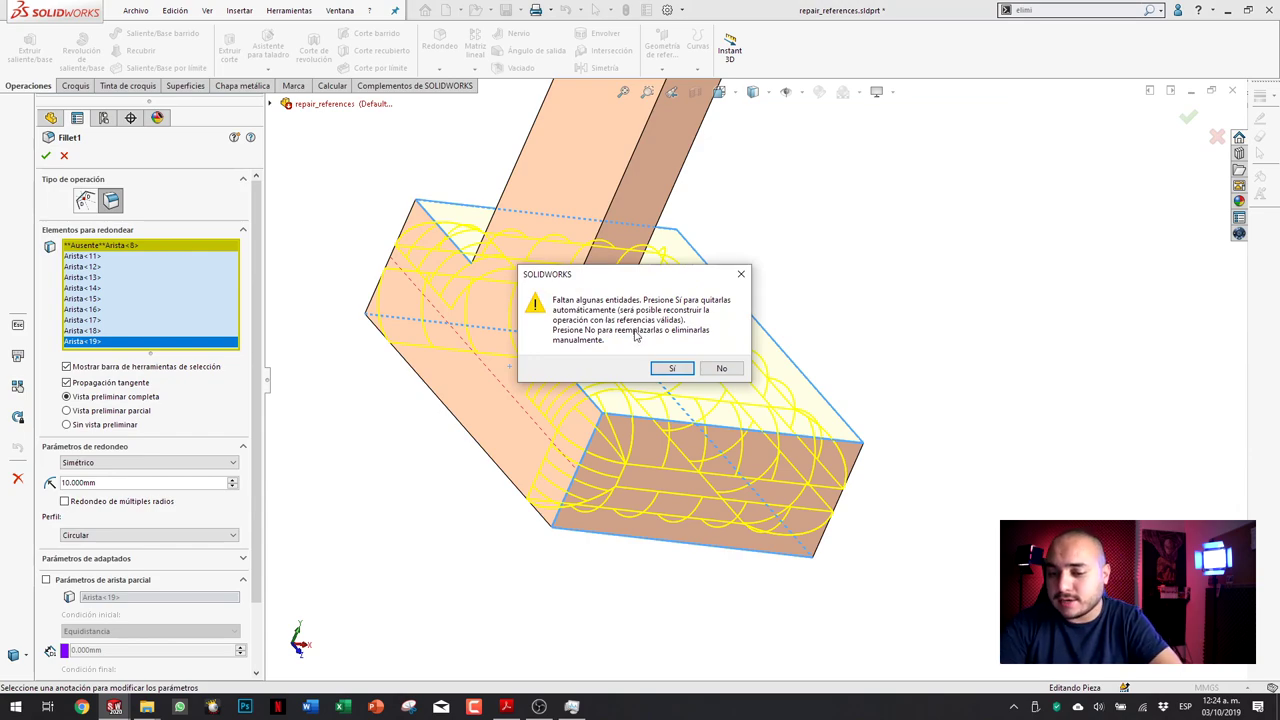
left_click(673, 368)
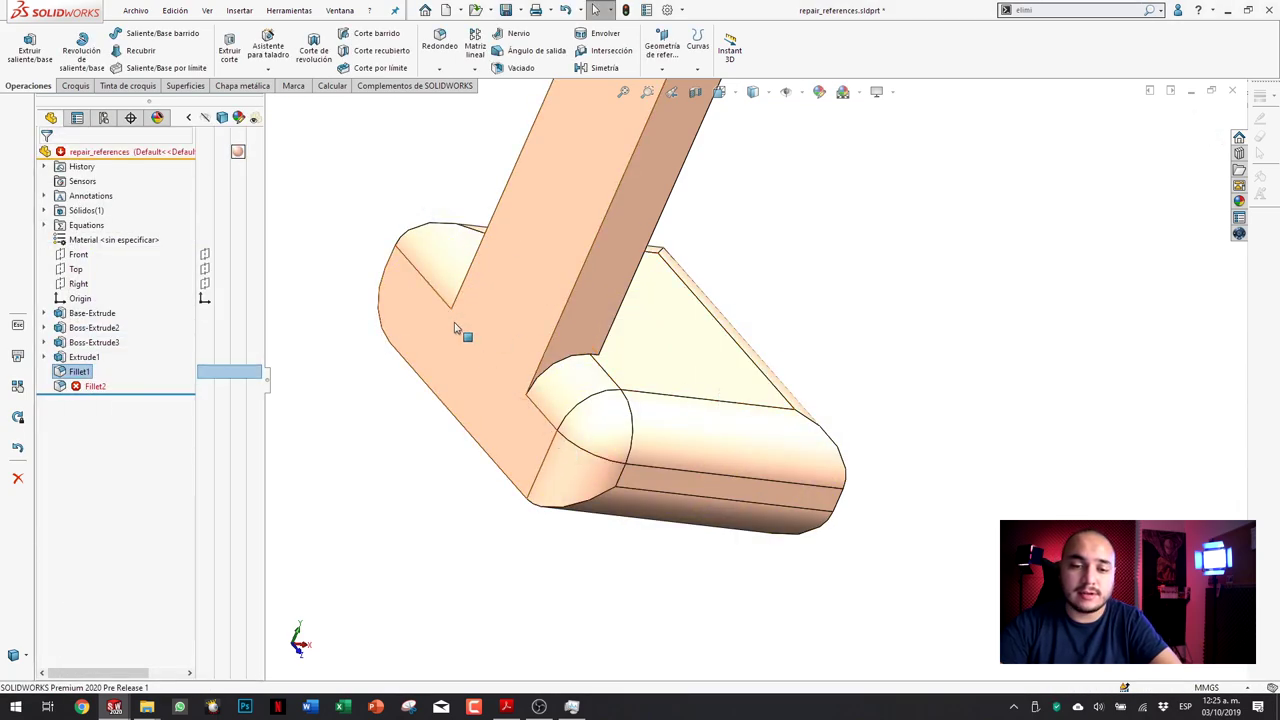
Step: Repair all missing edge references in Fillet2 and inspect the rounded beam-to-base joint
mouse_move(520, 357)
middle_mouse_down()
mouse_move(428, 289)
mouse_move(360, 357)
middle_mouse_up()
mouse_move(94, 386)
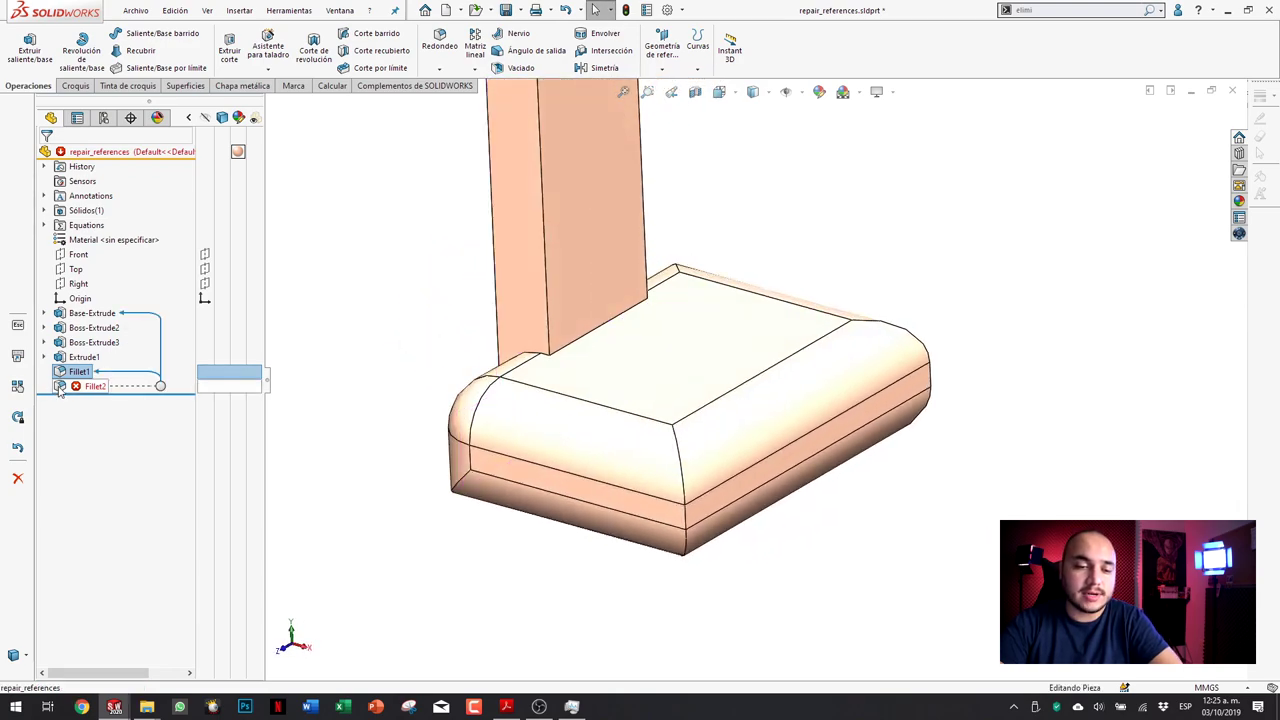
left_click(60, 388)
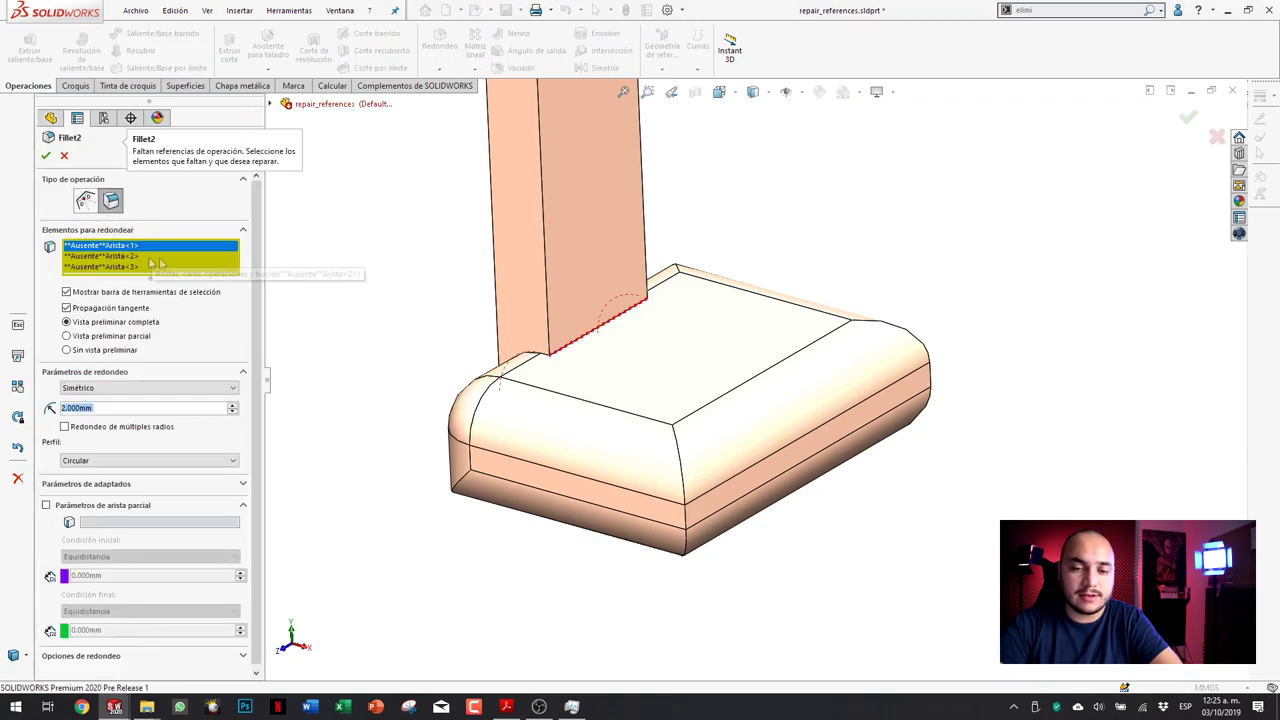
right_click(172, 258)
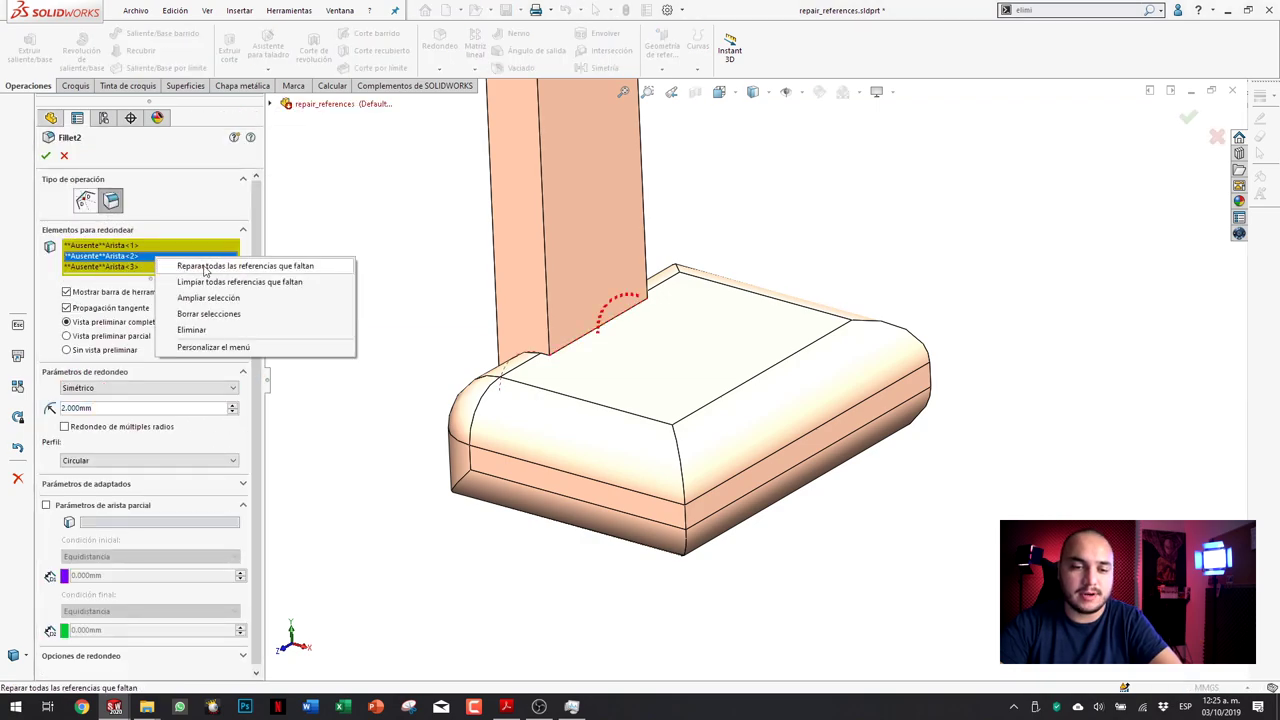
left_click(167, 257)
left_click(46, 156)
mouse_move(567, 289)
middle_mouse_down()
mouse_move(681, 352)
mouse_move(646, 423)
mouse_move(656, 428)
middle_mouse_up()
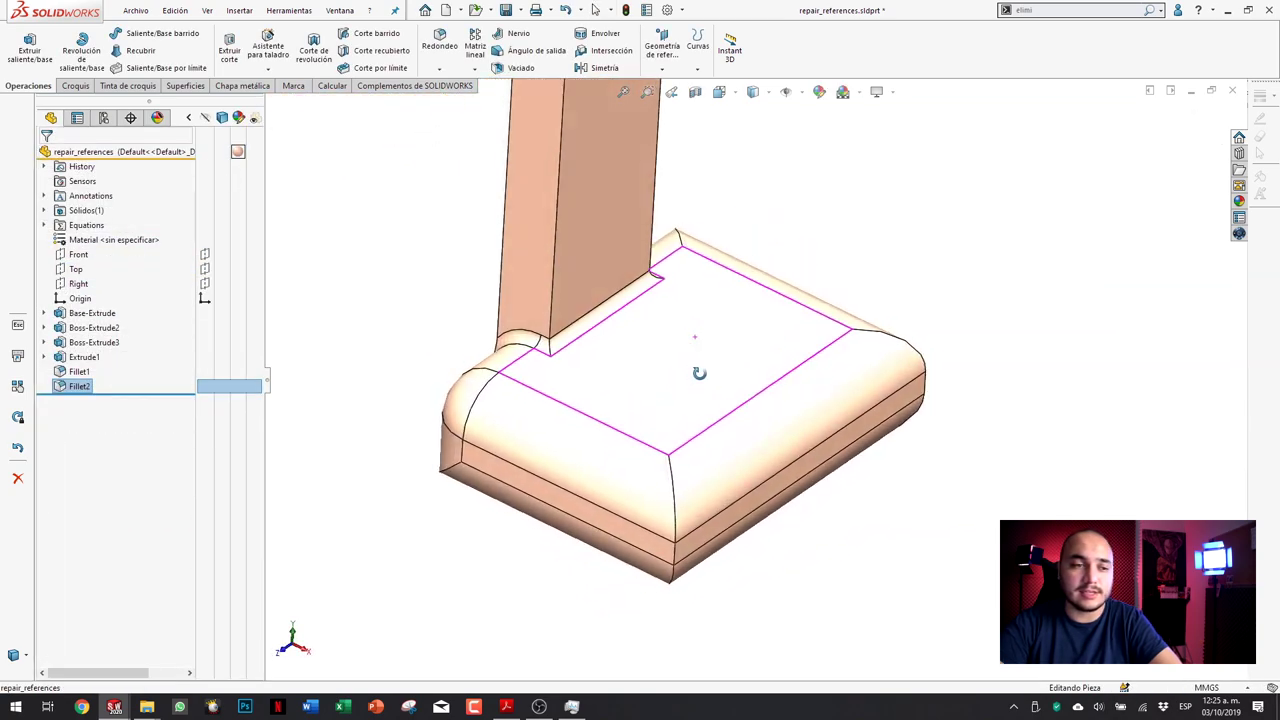
middle_click_drag(666, 388, 701, 382)
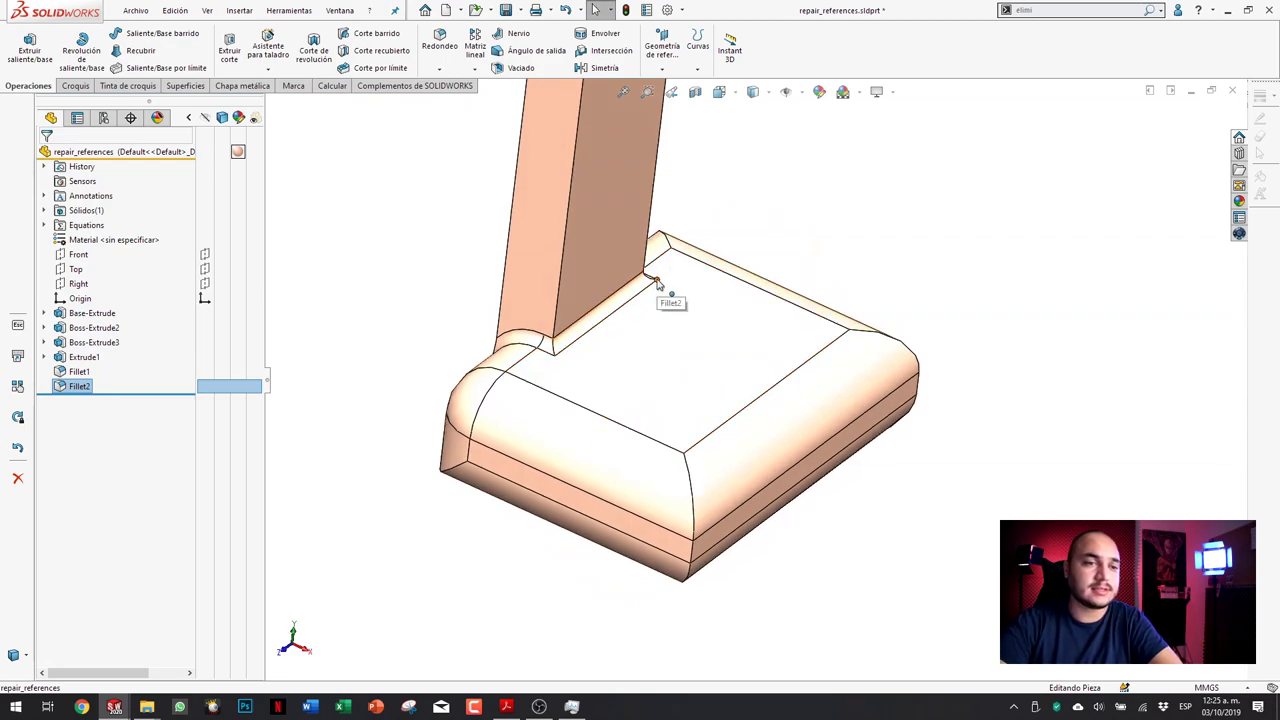
scroll(815, 208, "up", 3)
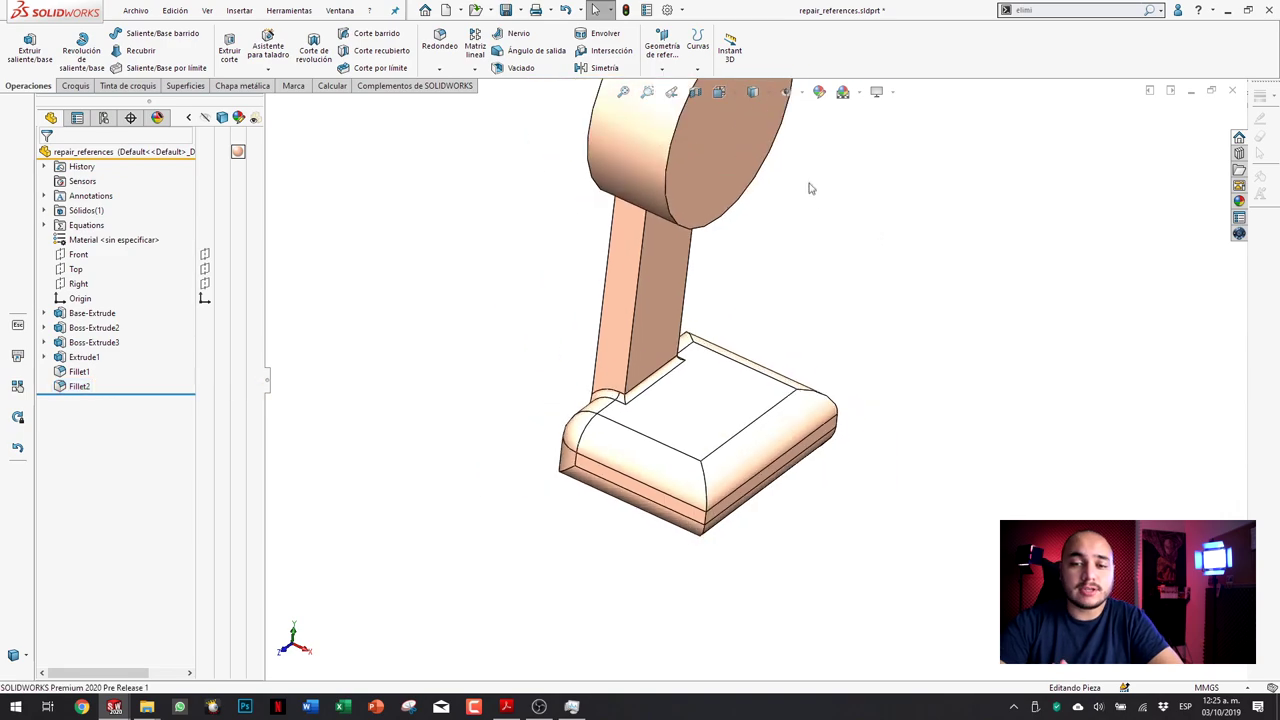
scroll(818, 170, "up", 1)
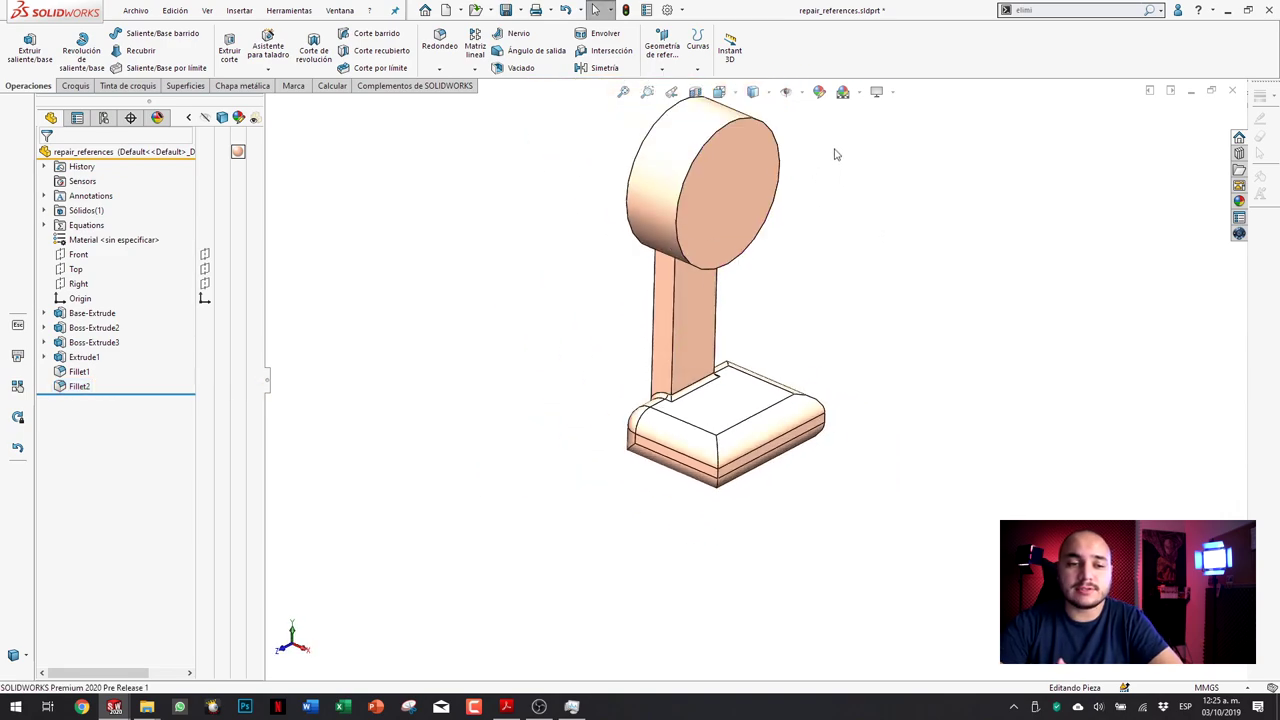
scroll(828, 150, "down", 3)
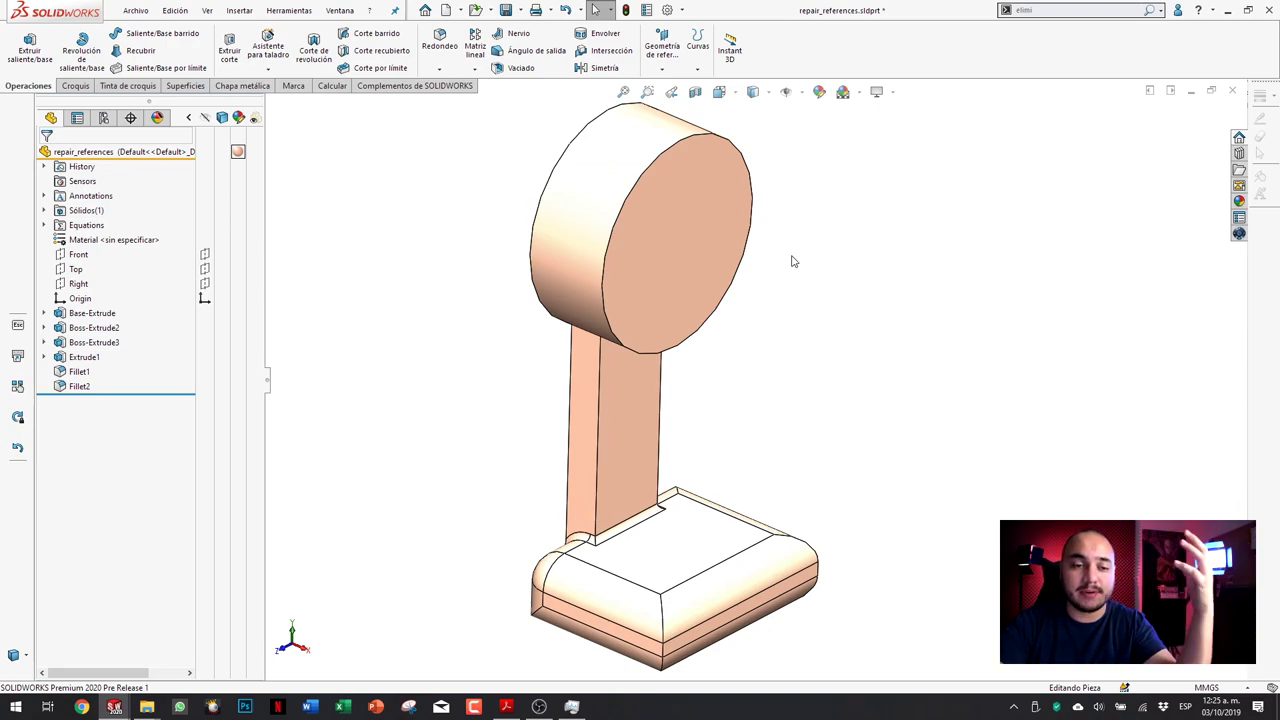
right_click(88, 240)
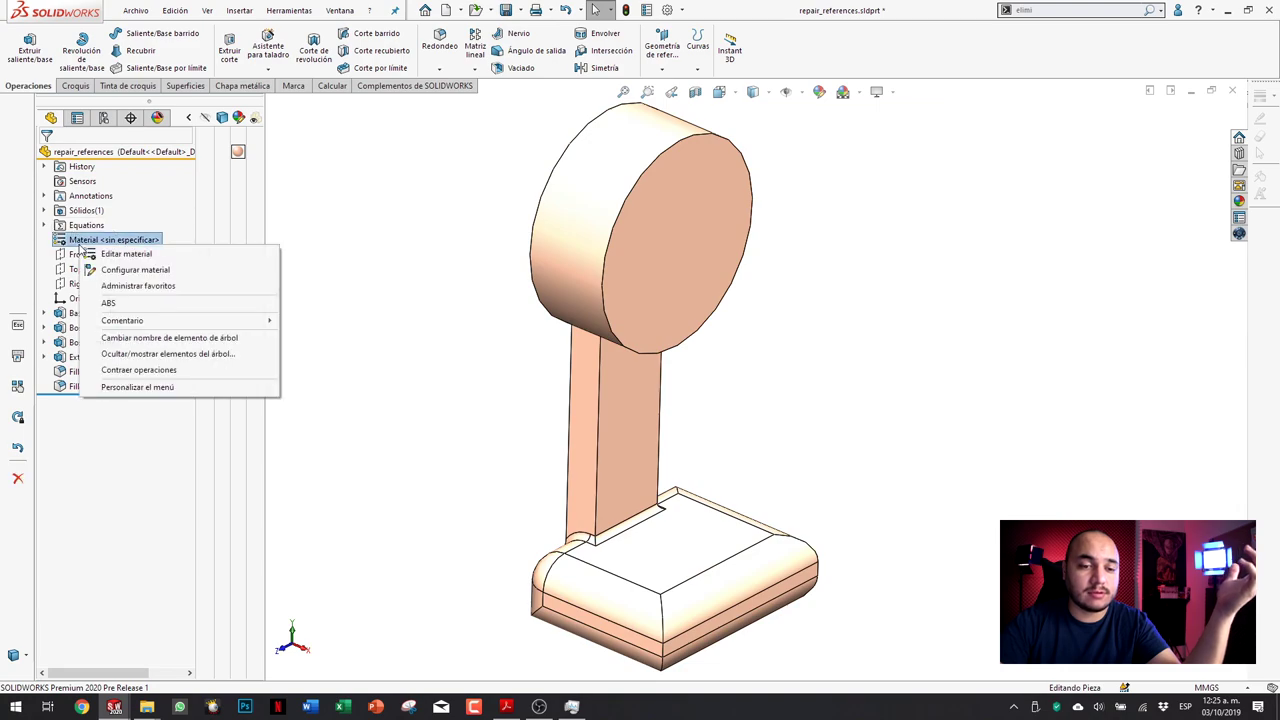
left_click(127, 256)
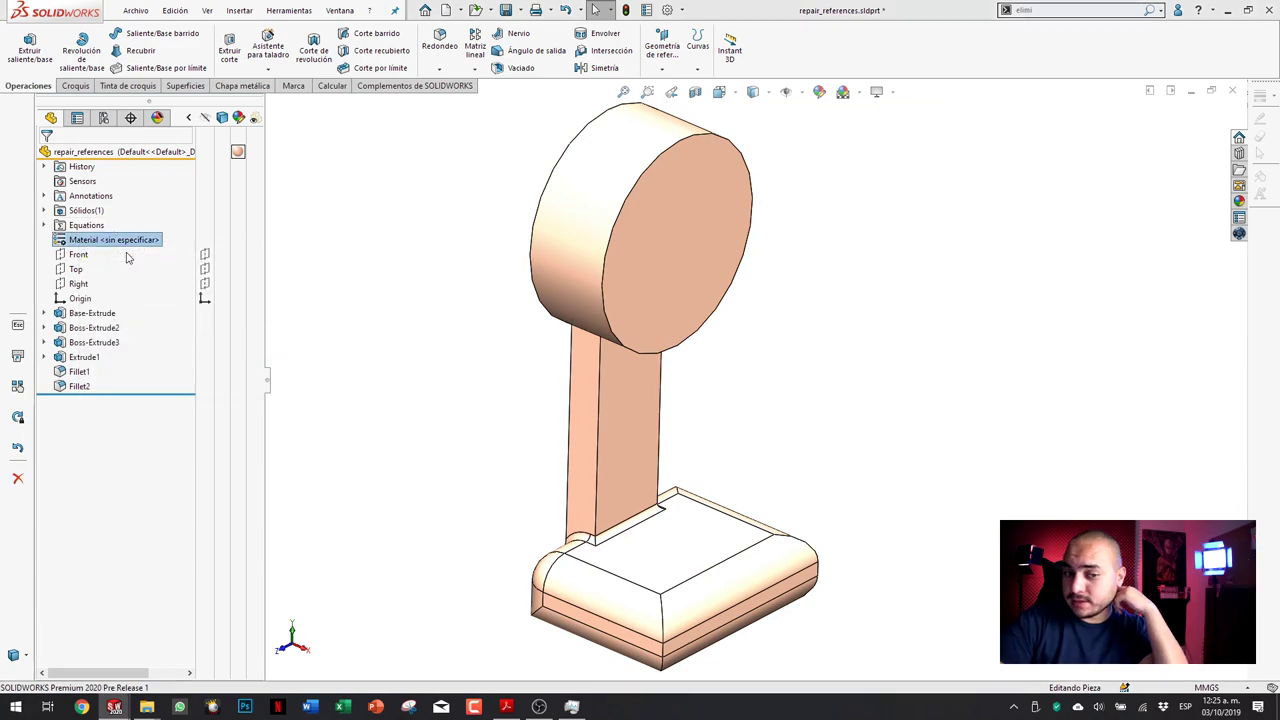
left_click(395, 334)
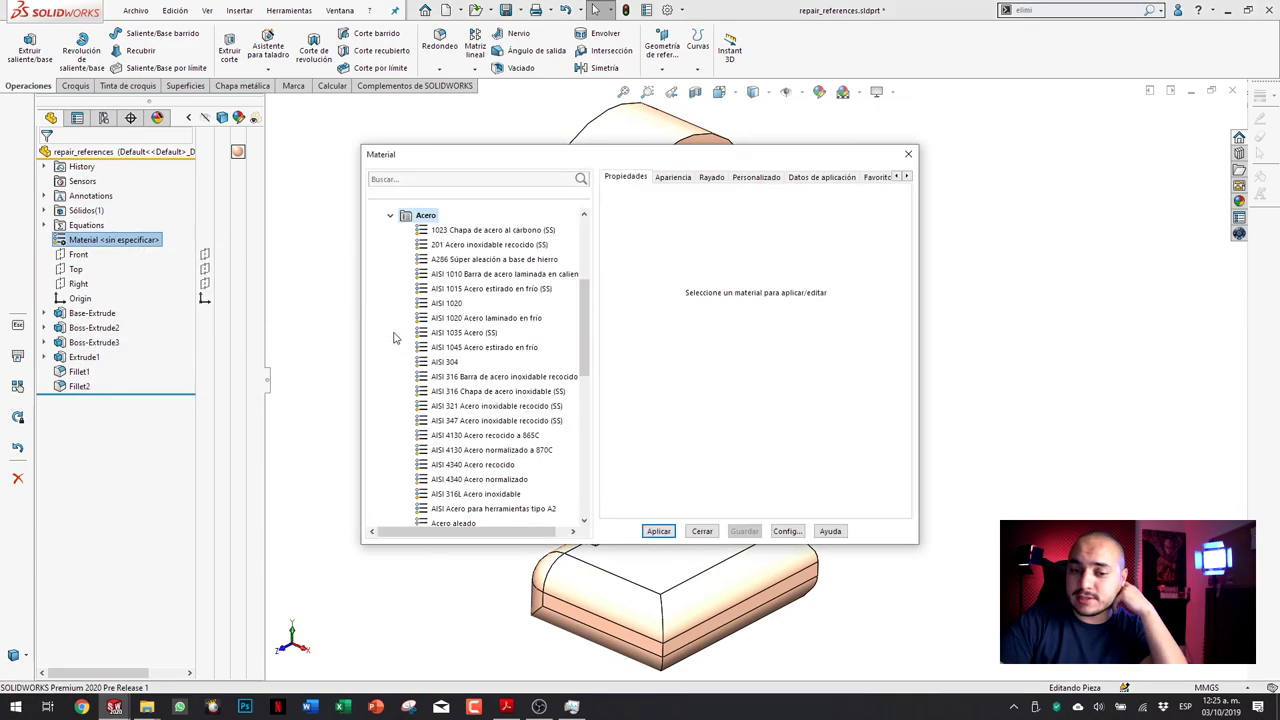
left_click(399, 220)
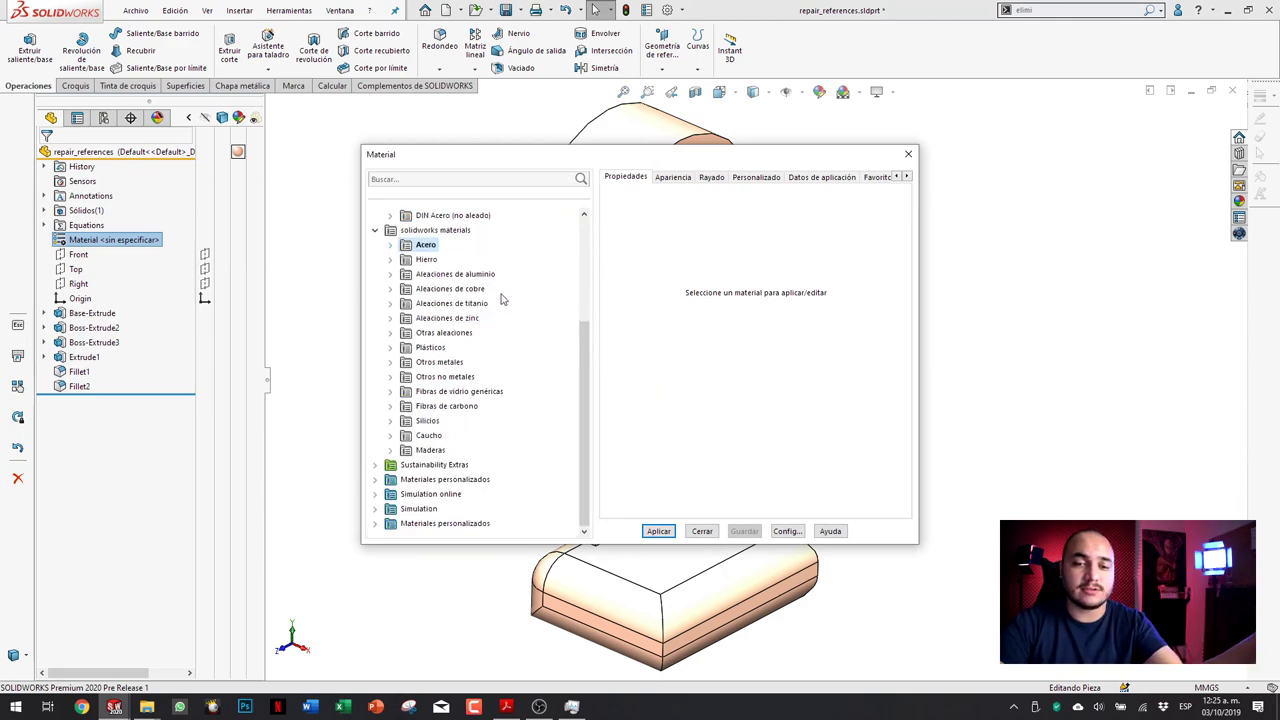
left_click(468, 180)
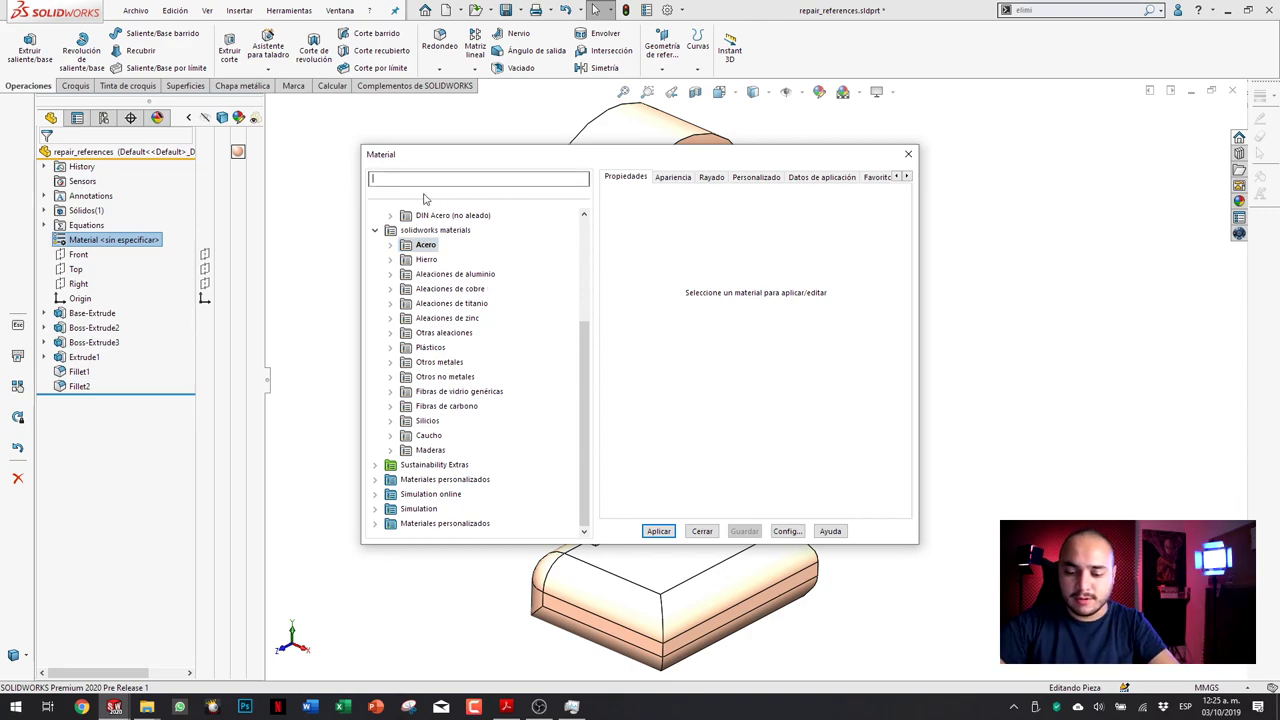
type("6061")
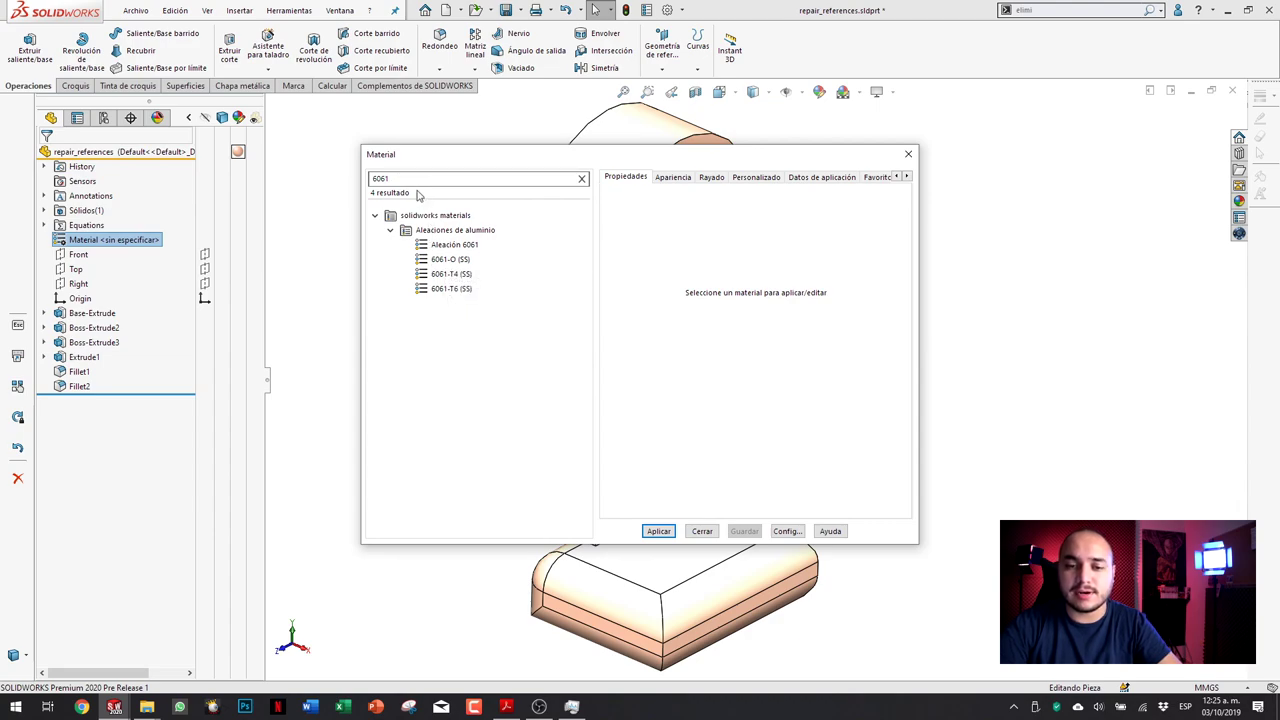
key("BackSpace")
key("BackSpace")
key("BackSpace")
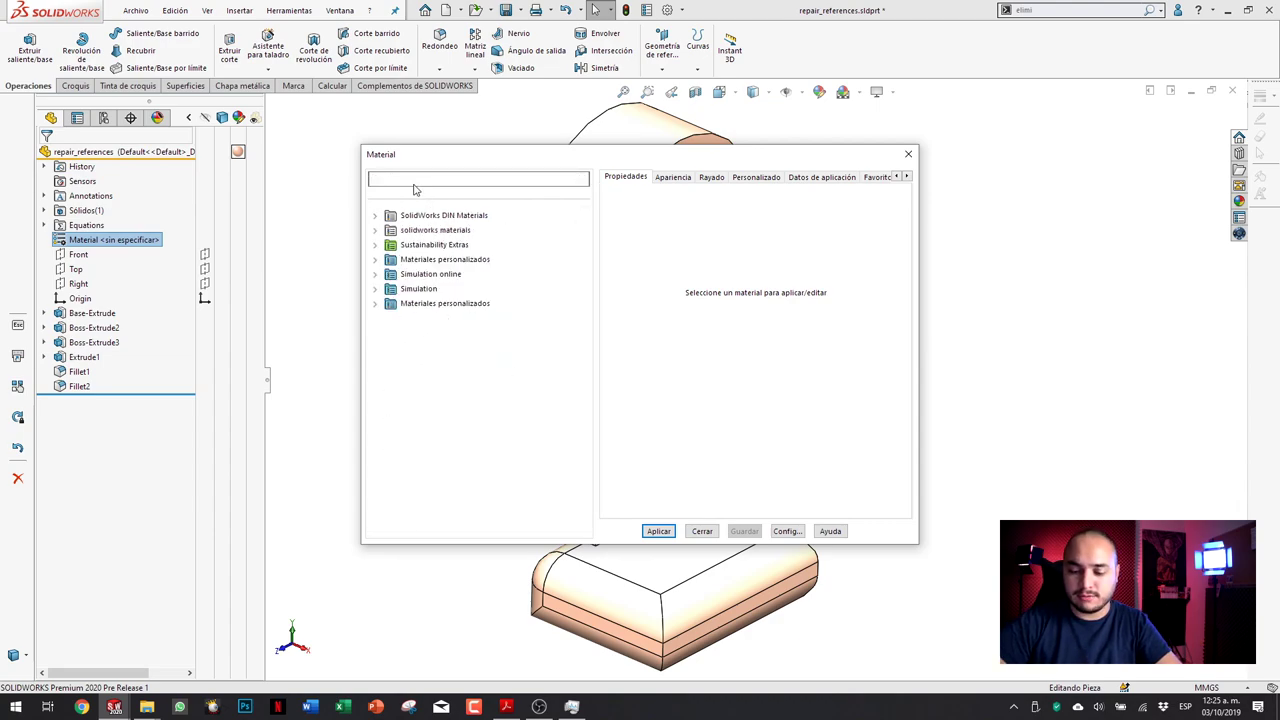
type("aisi")
key("BackSpace")
key("BackSpace")
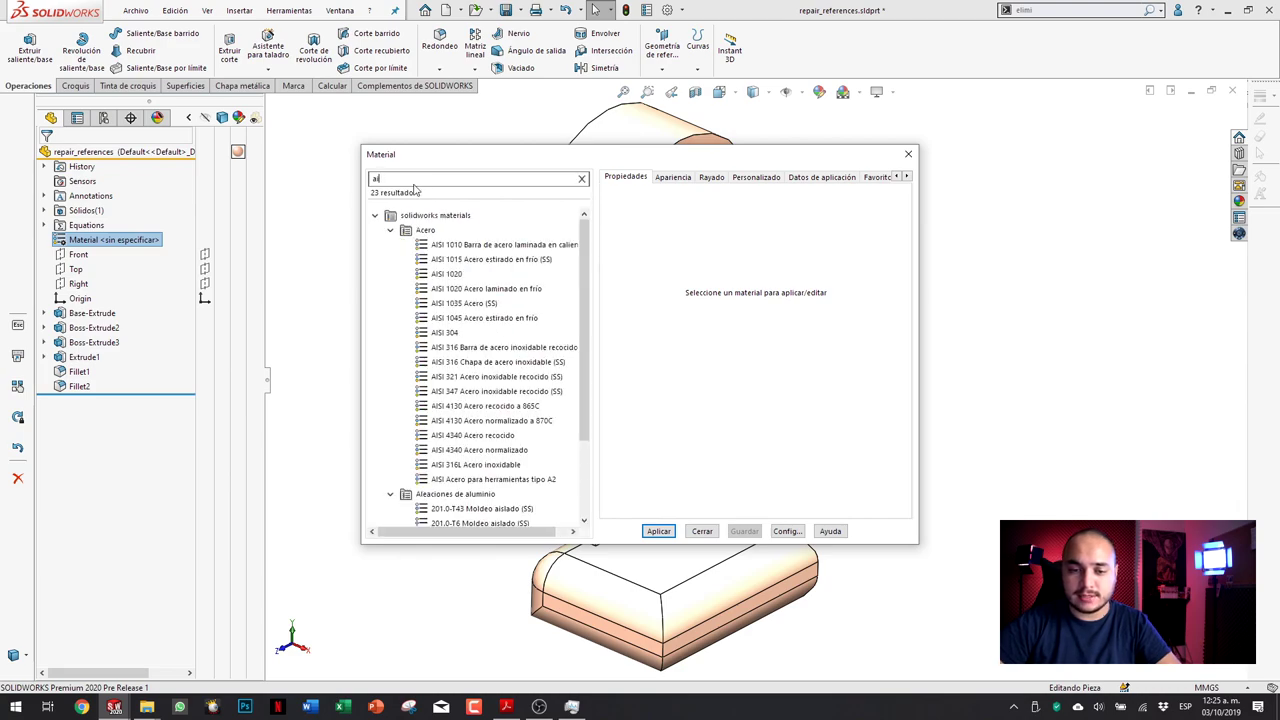
key("BackSpace")
key("BackSpace")
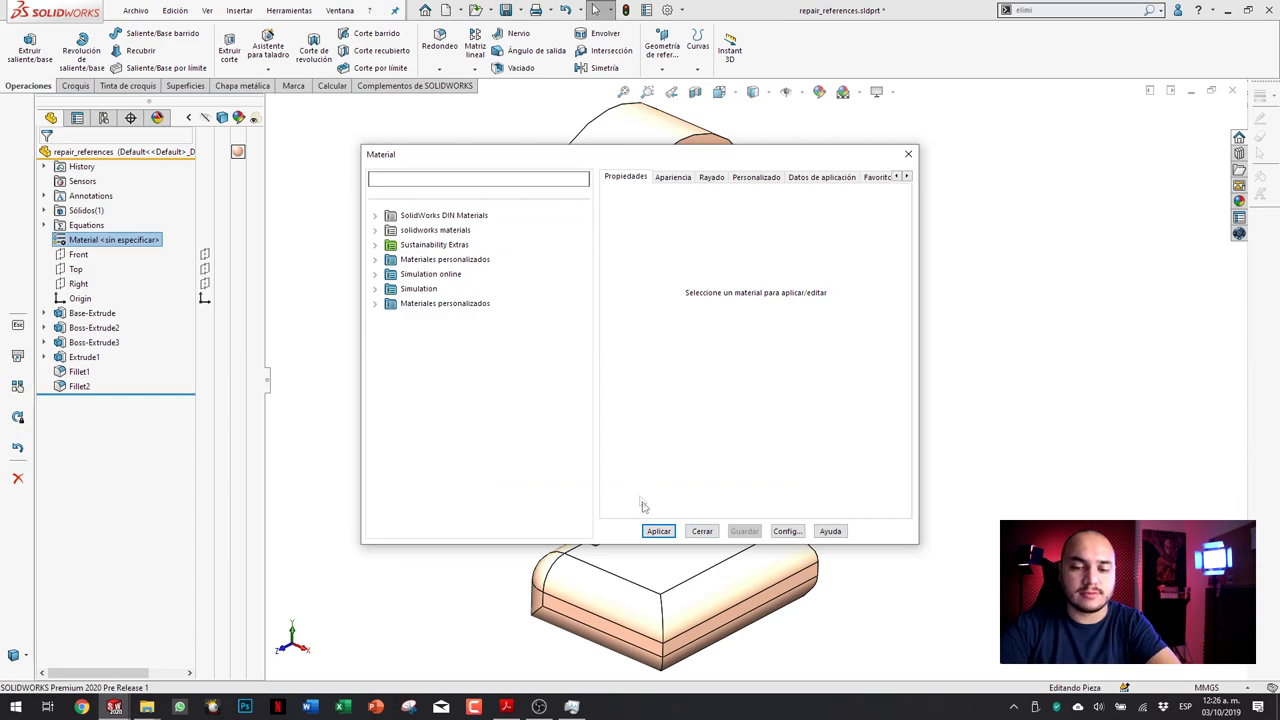
left_click(702, 531)
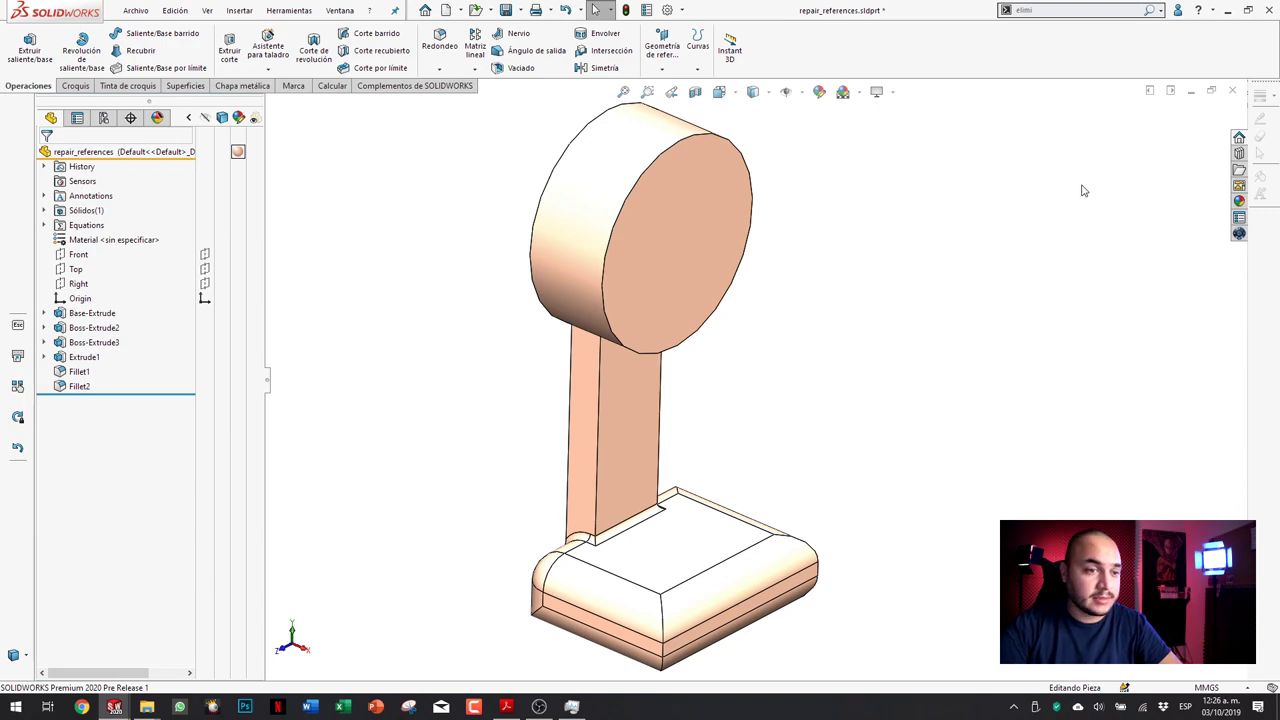
key("alt+Tab")
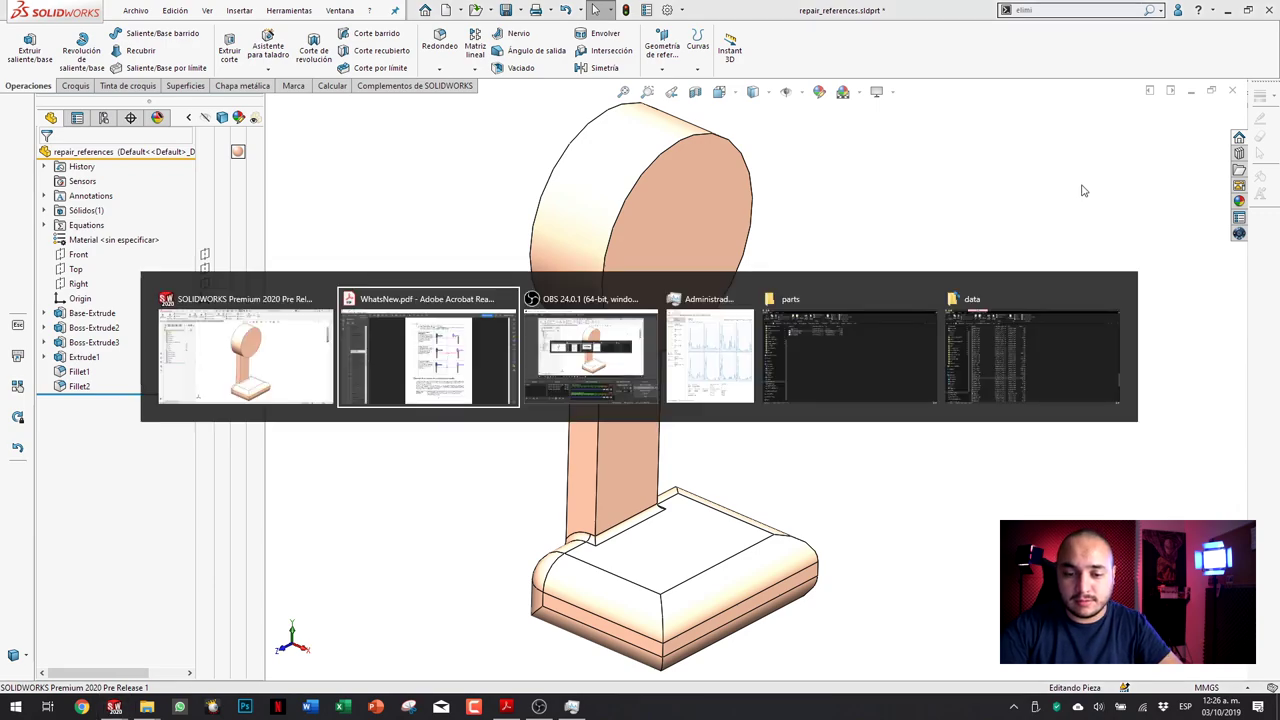
Step: In the thicken_surface part, start Dar espesor on the red Surface-Trim2 surface
key("alt+shift+Tab")
key("ctrl+Tab")
key("ctrl+Tab")
key("ctrl+Tab")
key("ctrl+Tab")
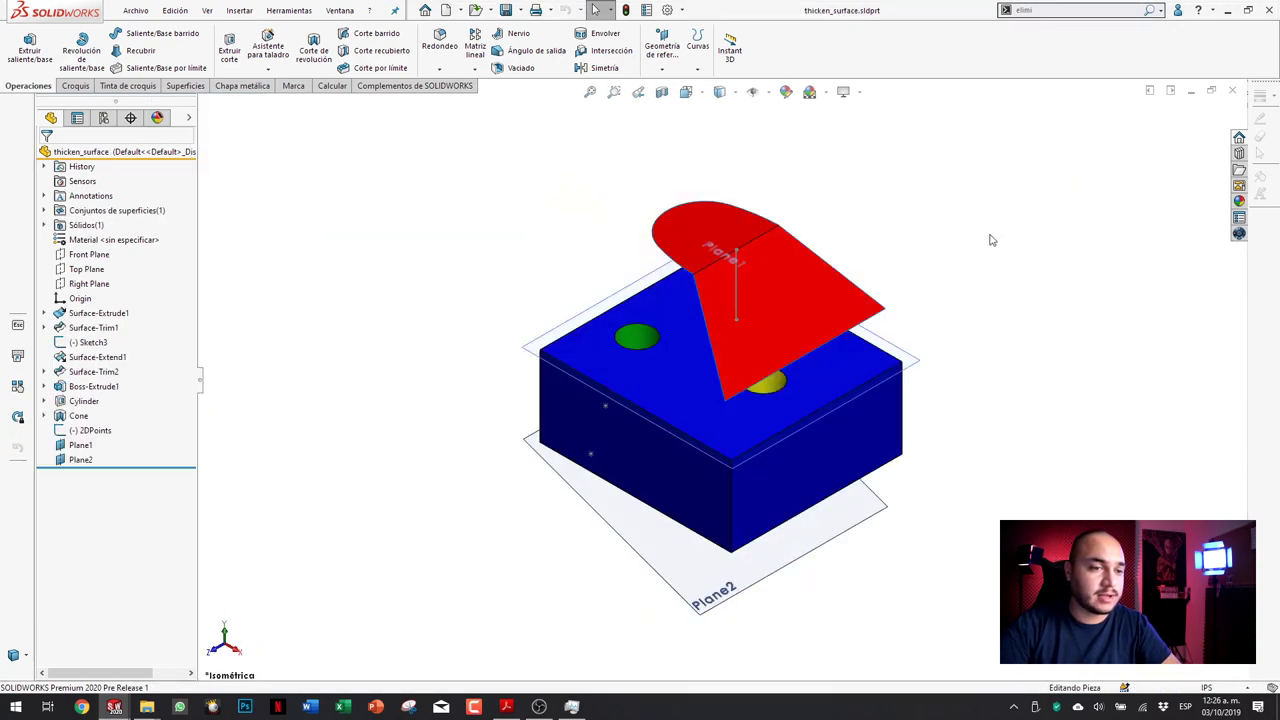
middle_click_drag(723, 266, 640, 262)
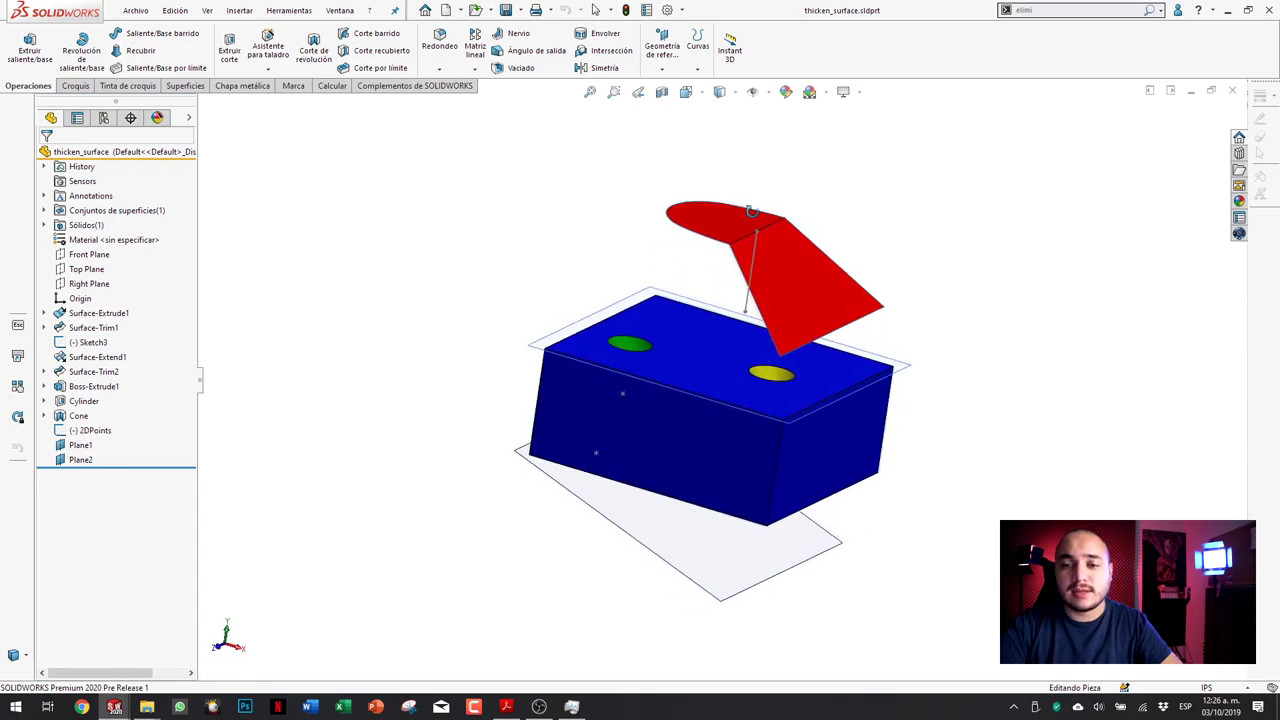
left_click(176, 88)
left_click(742, 34)
left_click(742, 224)
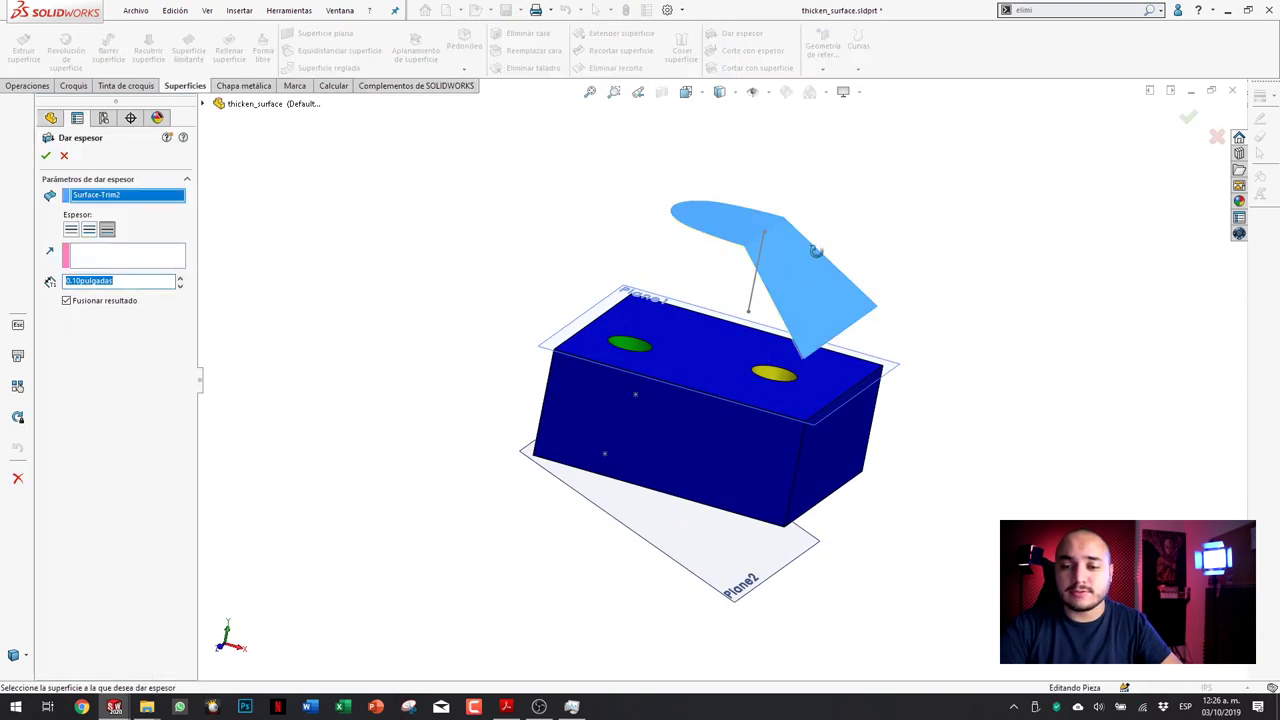
middle_click_drag(820, 263, 427, 270)
Step: Set the thickness to 1.00 in and try the opposite thickening sides
left_click(72, 230)
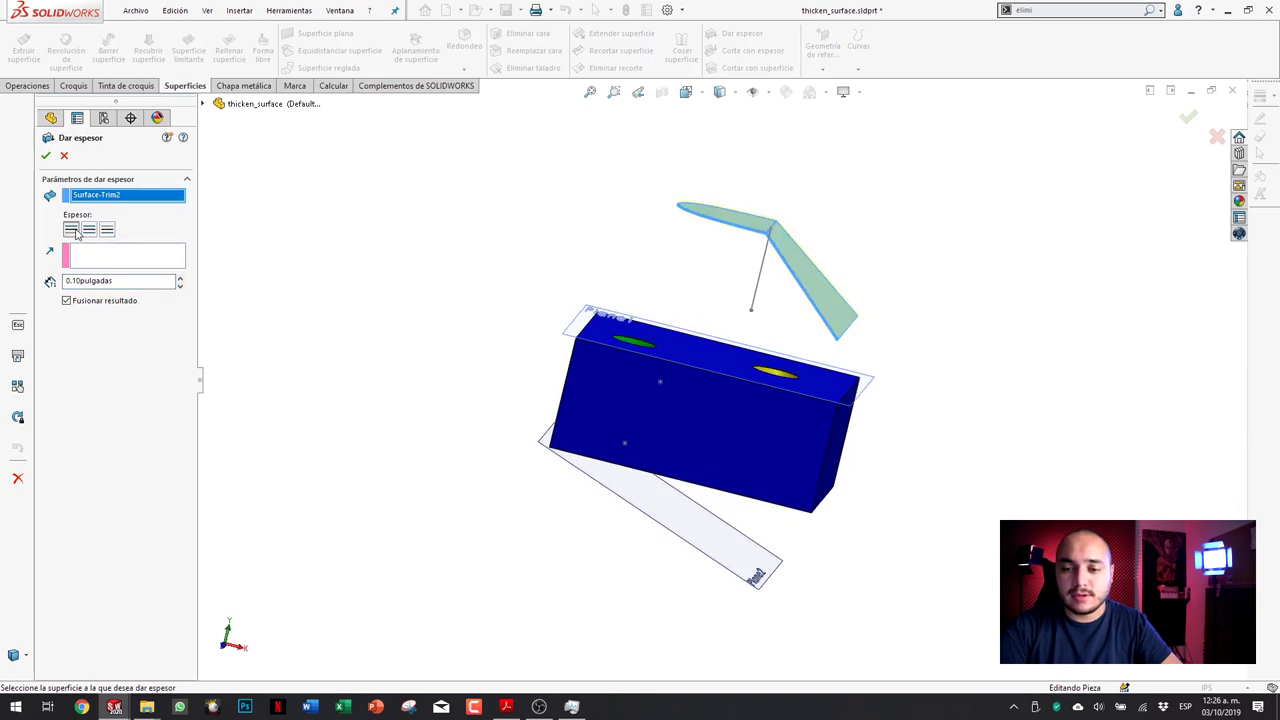
scroll(640, 225, "down", 3)
left_click(180, 277)
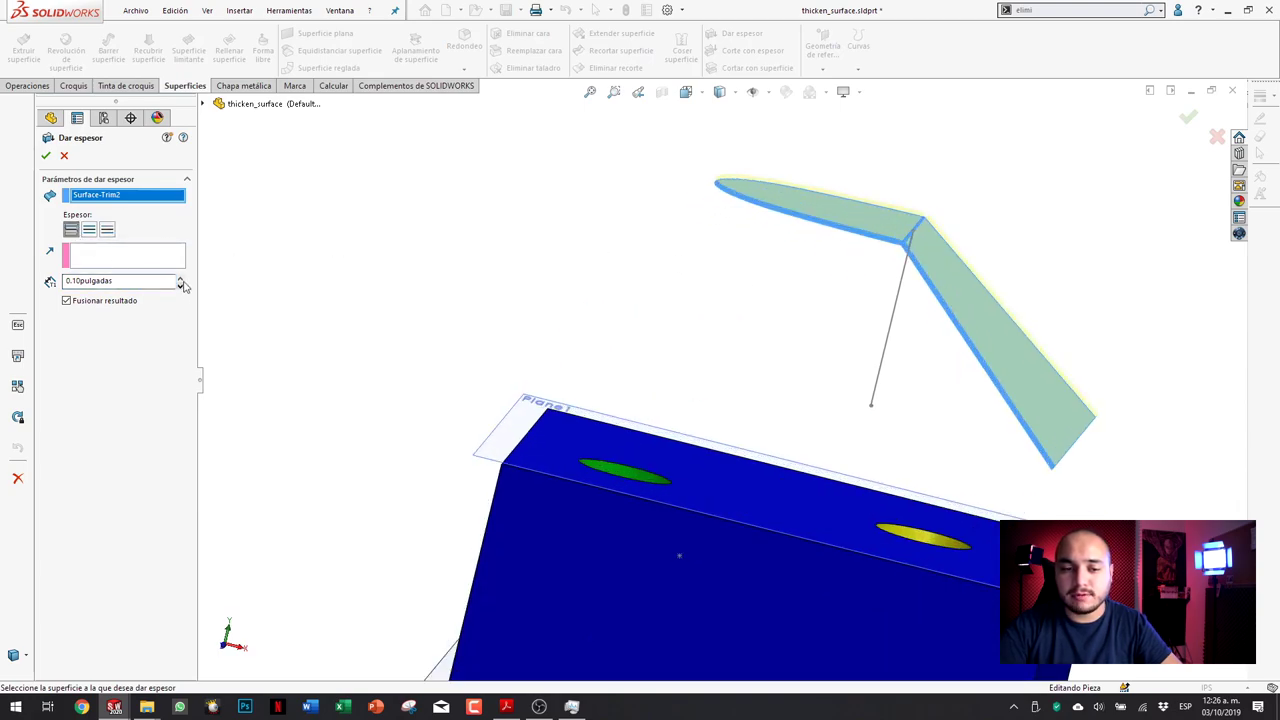
left_click(107, 230)
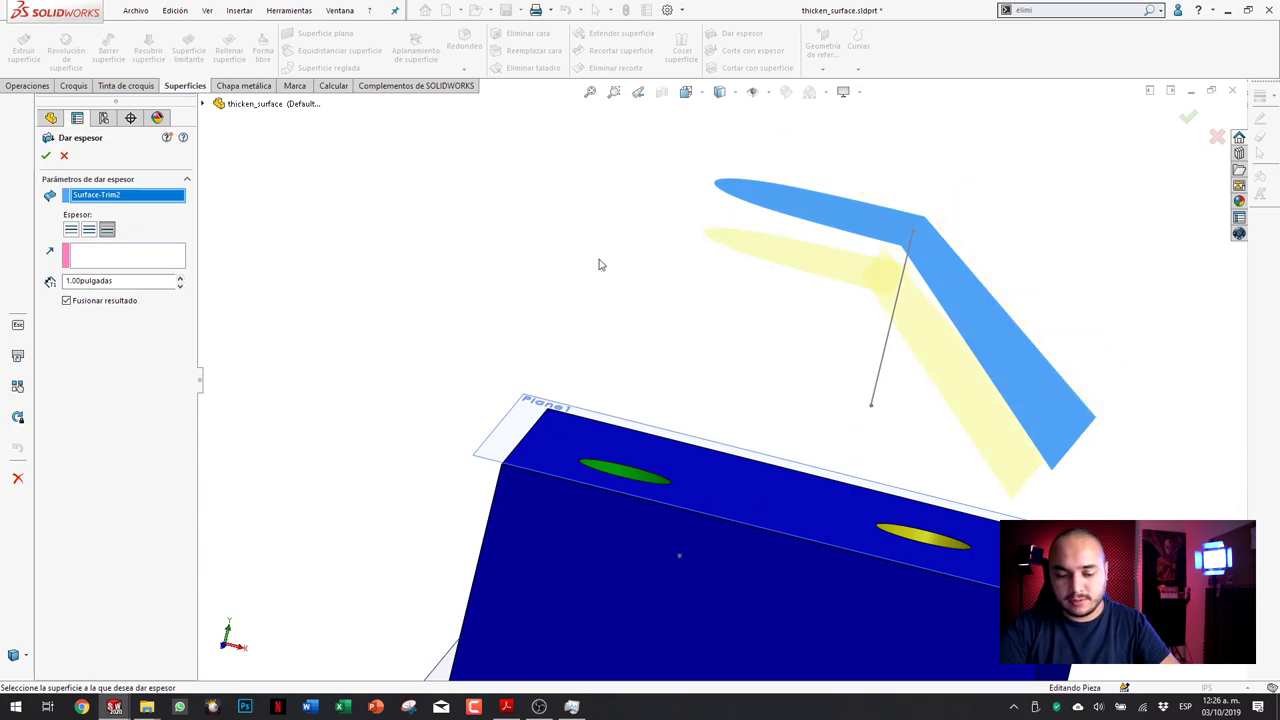
key("ctrl+1")
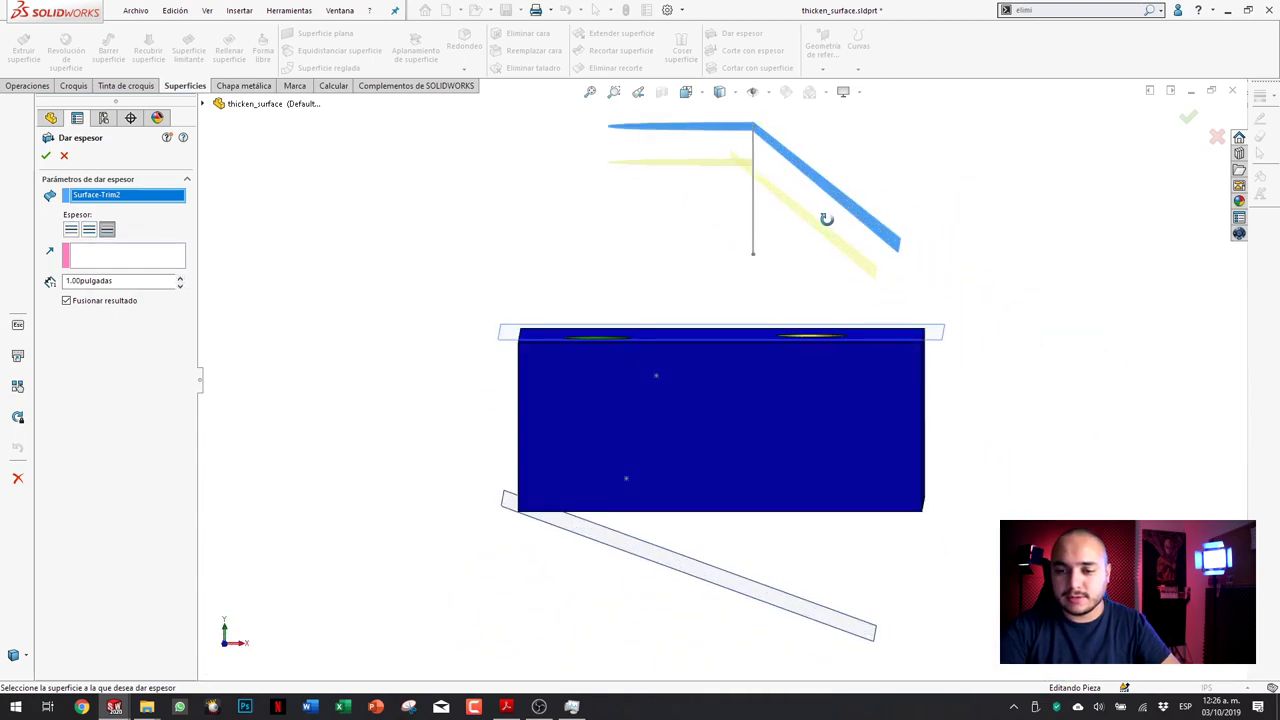
scroll(847, 248, "down", 2)
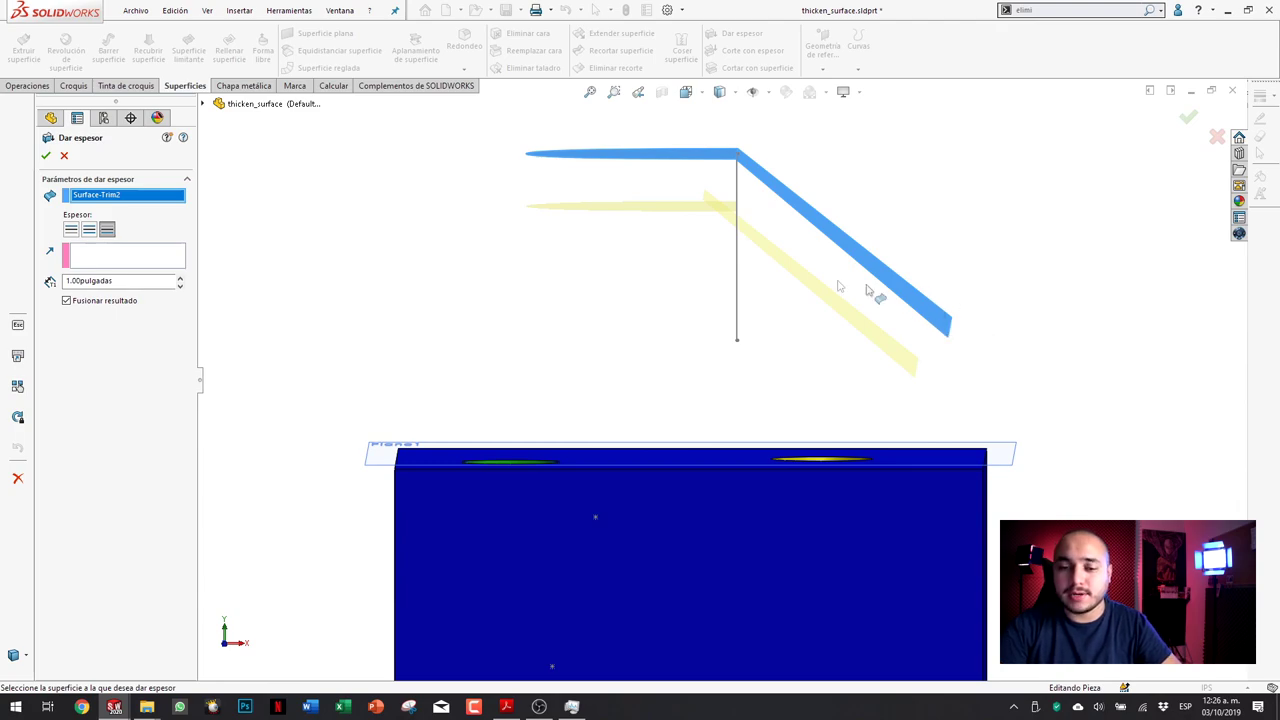
Step: Set the vertical sketch line Línea1@Sketch3 as the thickening direction after trying other references
left_click(120, 261)
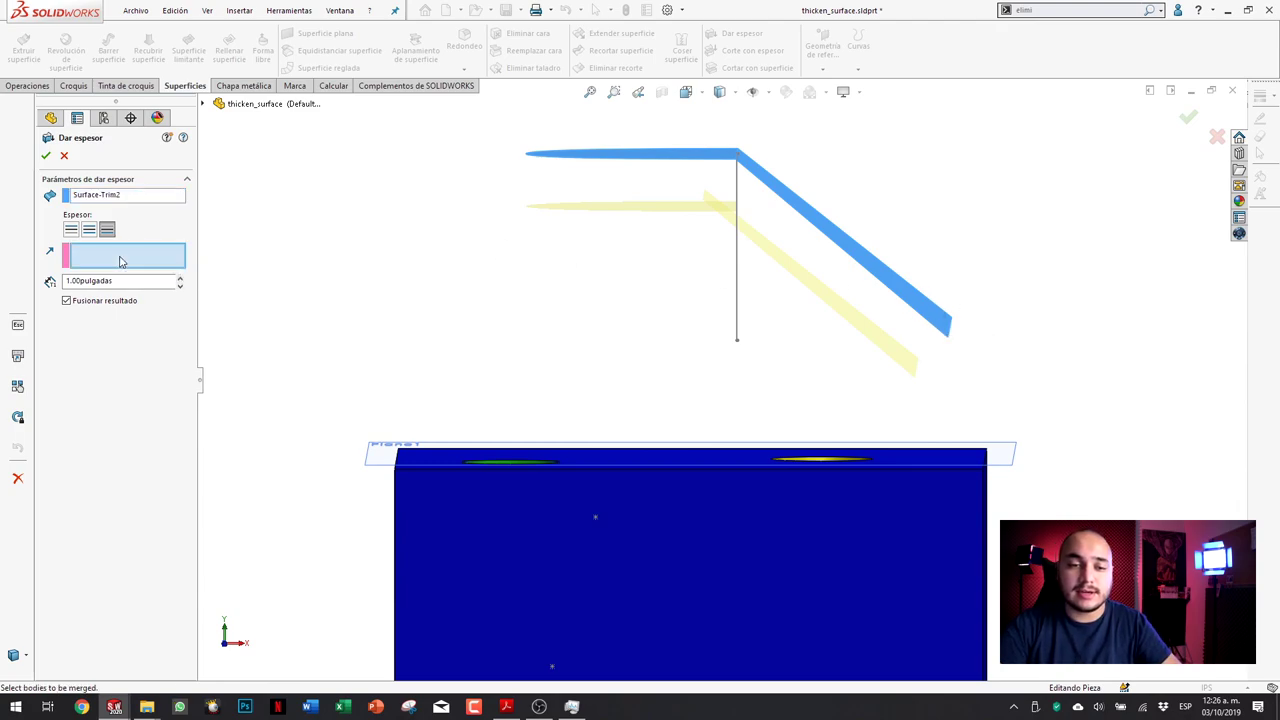
left_click(737, 263)
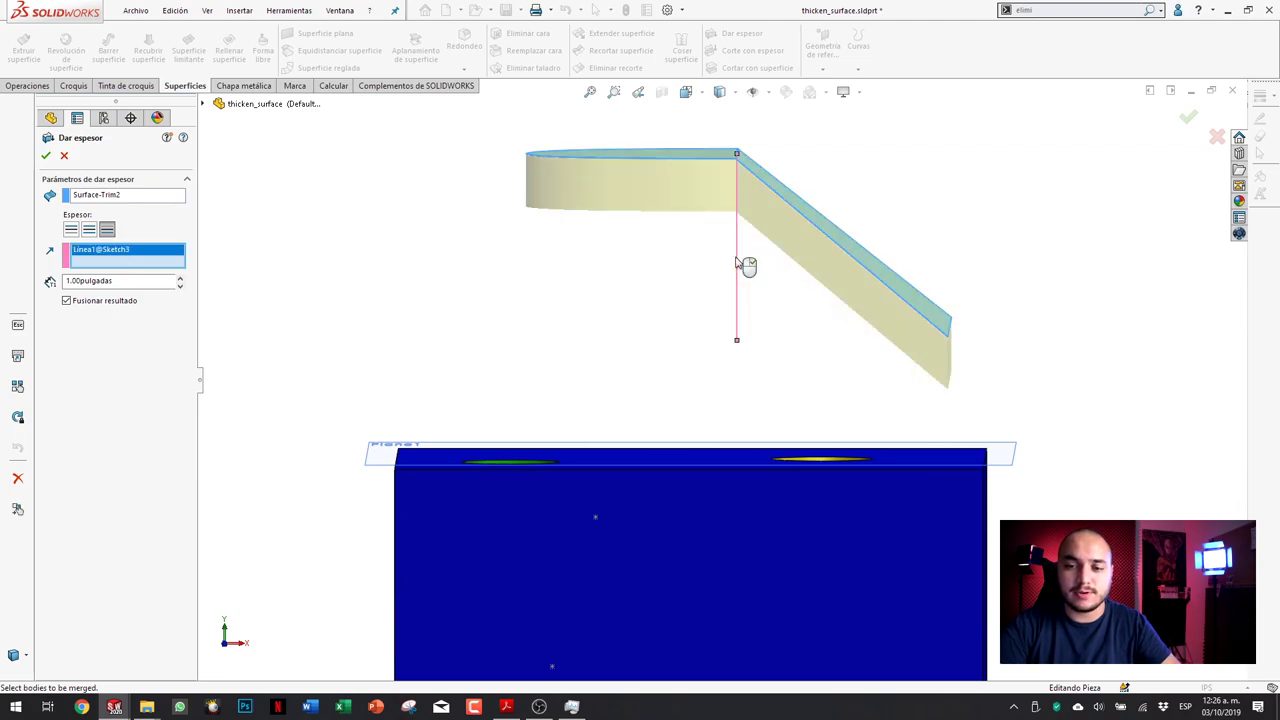
left_click(737, 263)
mouse_move(563, 451)
middle_mouse_down()
mouse_move(720, 423)
mouse_move(557, 637)
middle_mouse_up()
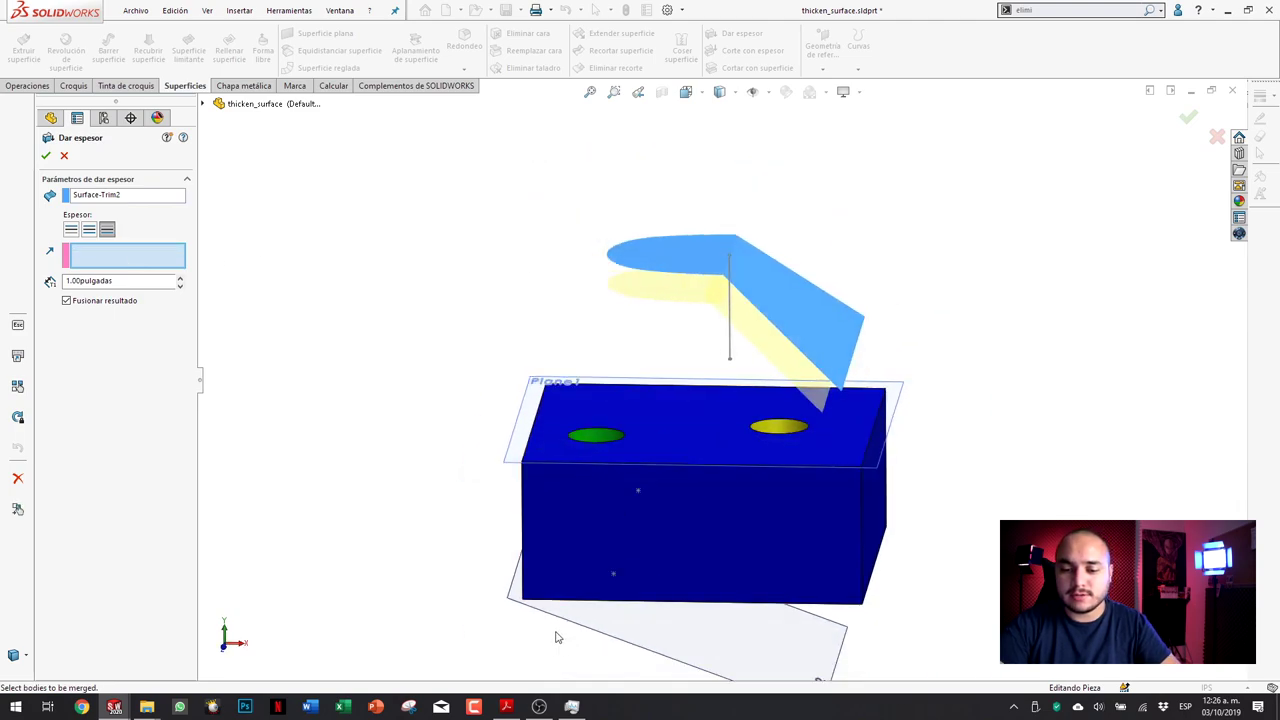
left_click(562, 626)
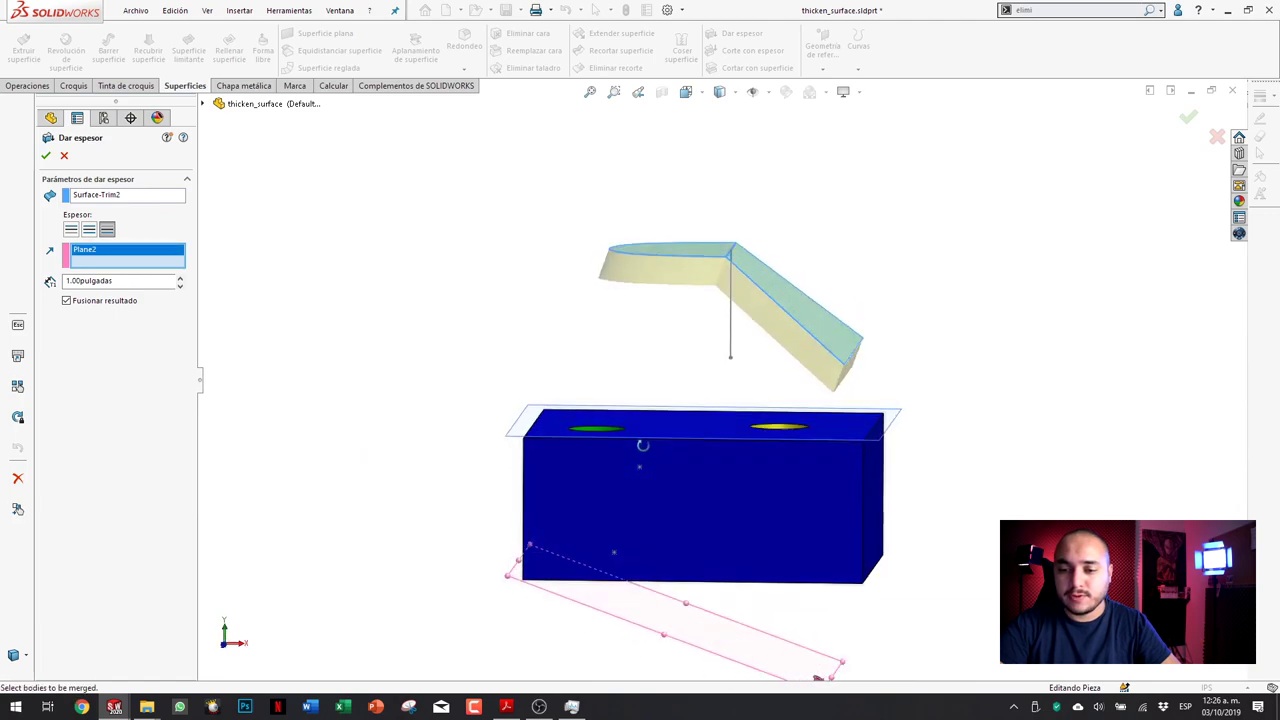
left_click(594, 624)
left_click(802, 318)
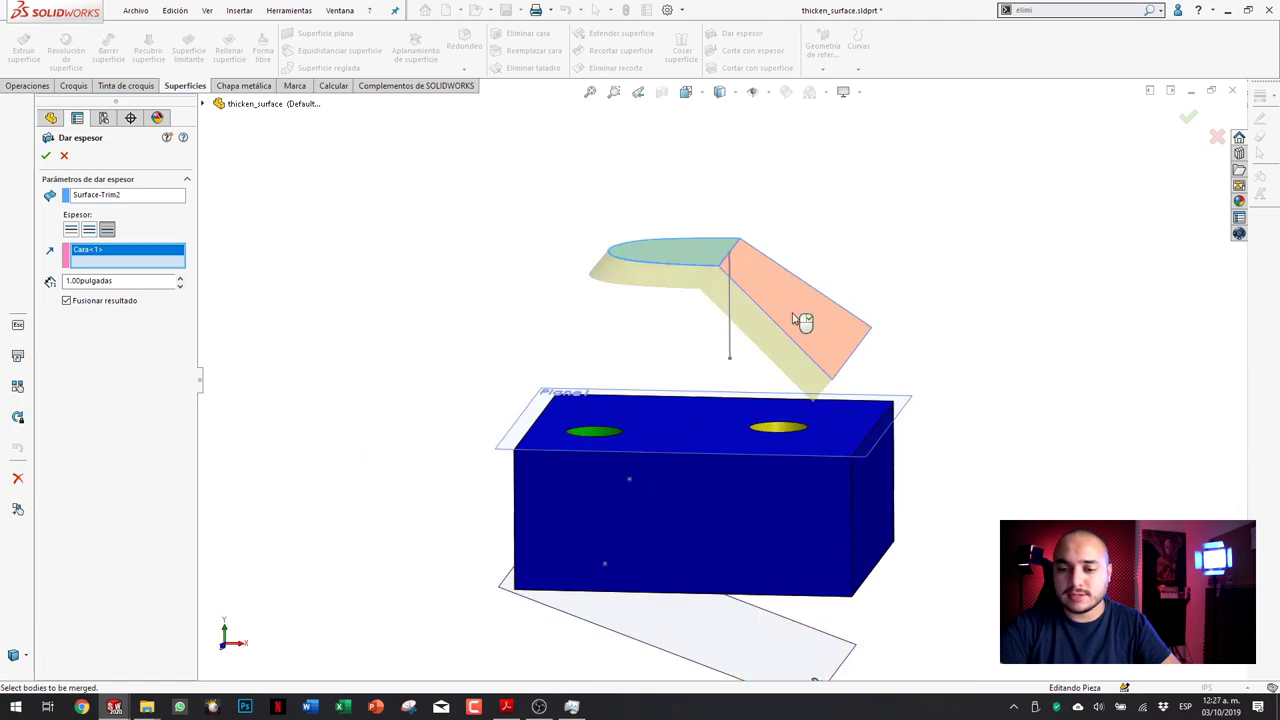
left_click(688, 272)
left_click(696, 268)
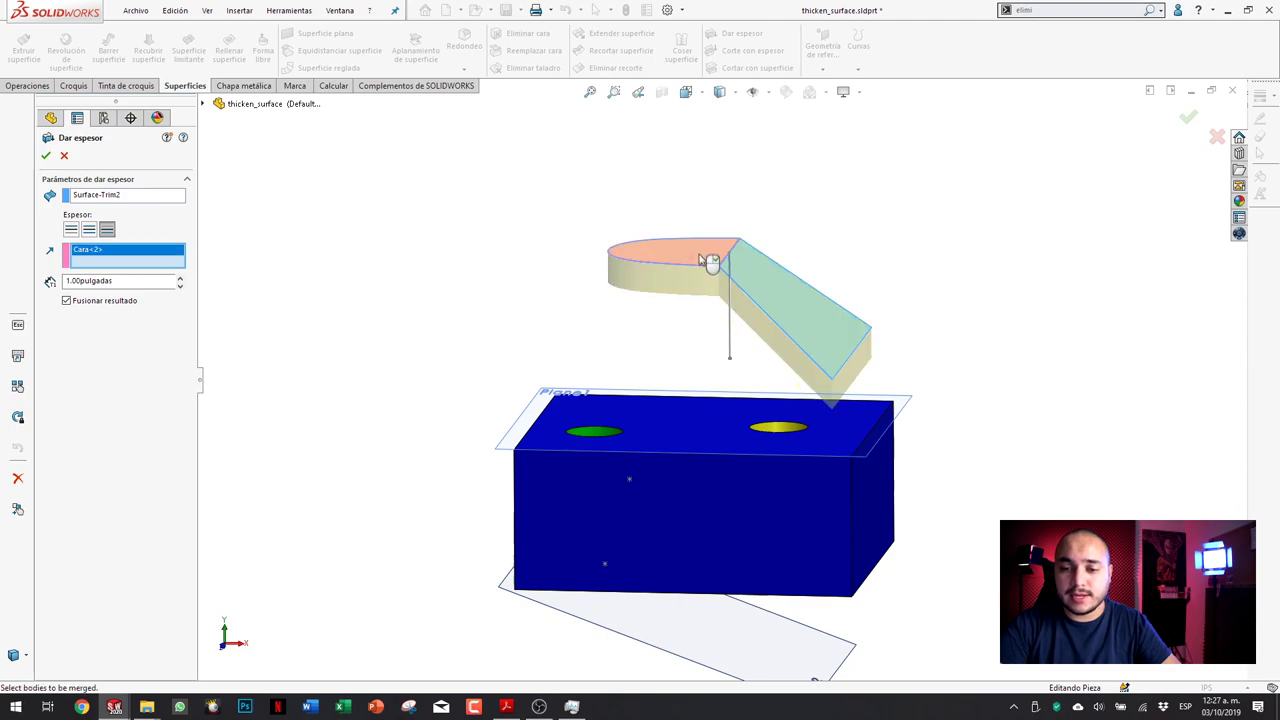
left_click(708, 267)
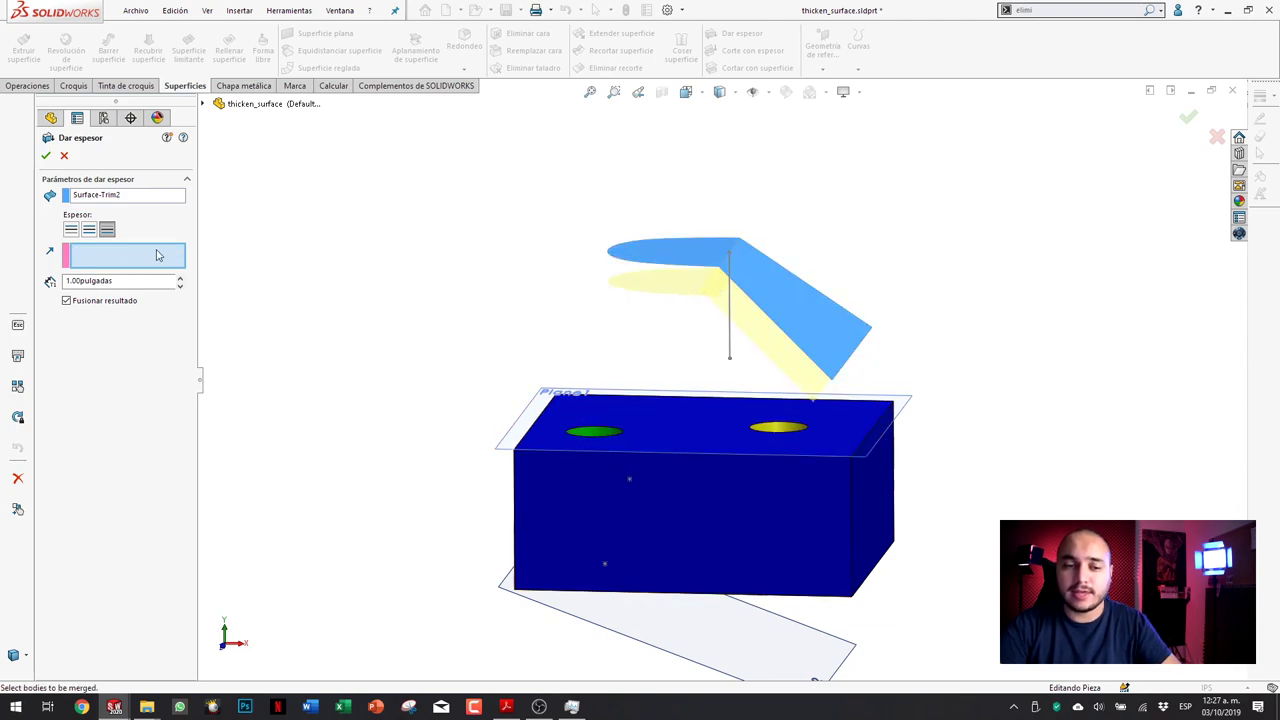
left_click(731, 292)
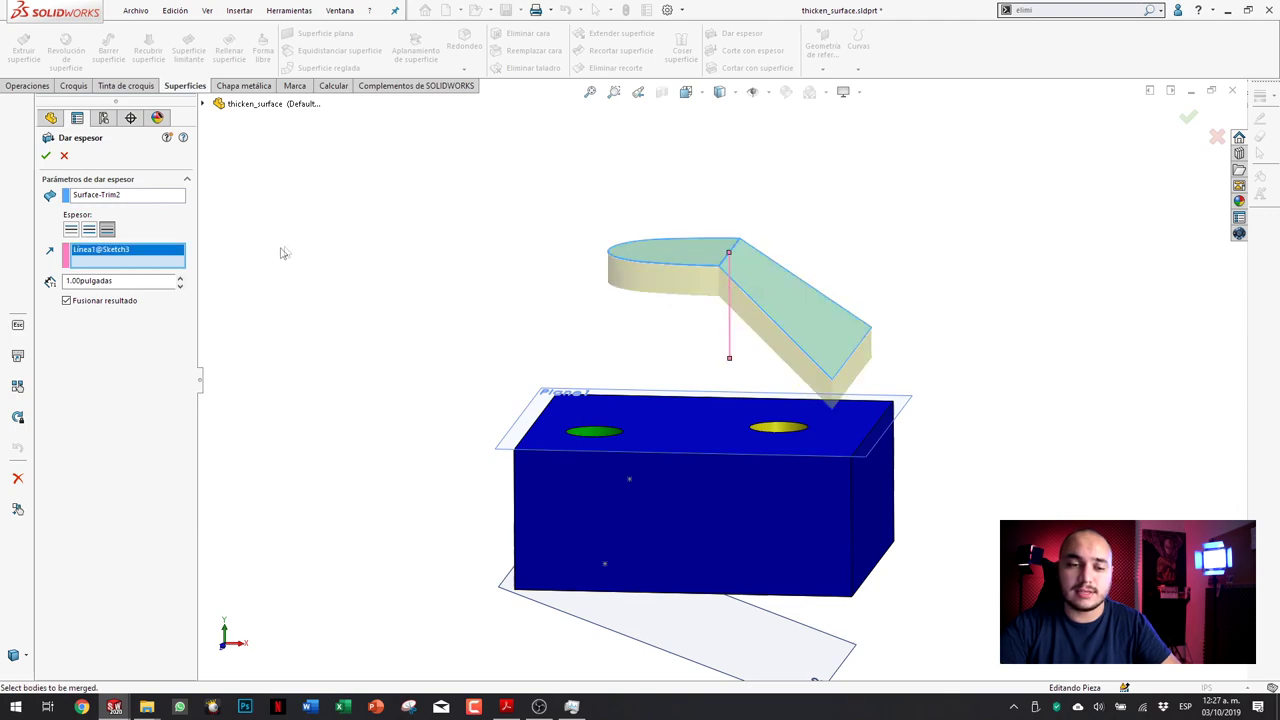
Step: Compare mid-plane and one-side thickening, keep one side, and confirm Dar espesor1
left_click(89, 230)
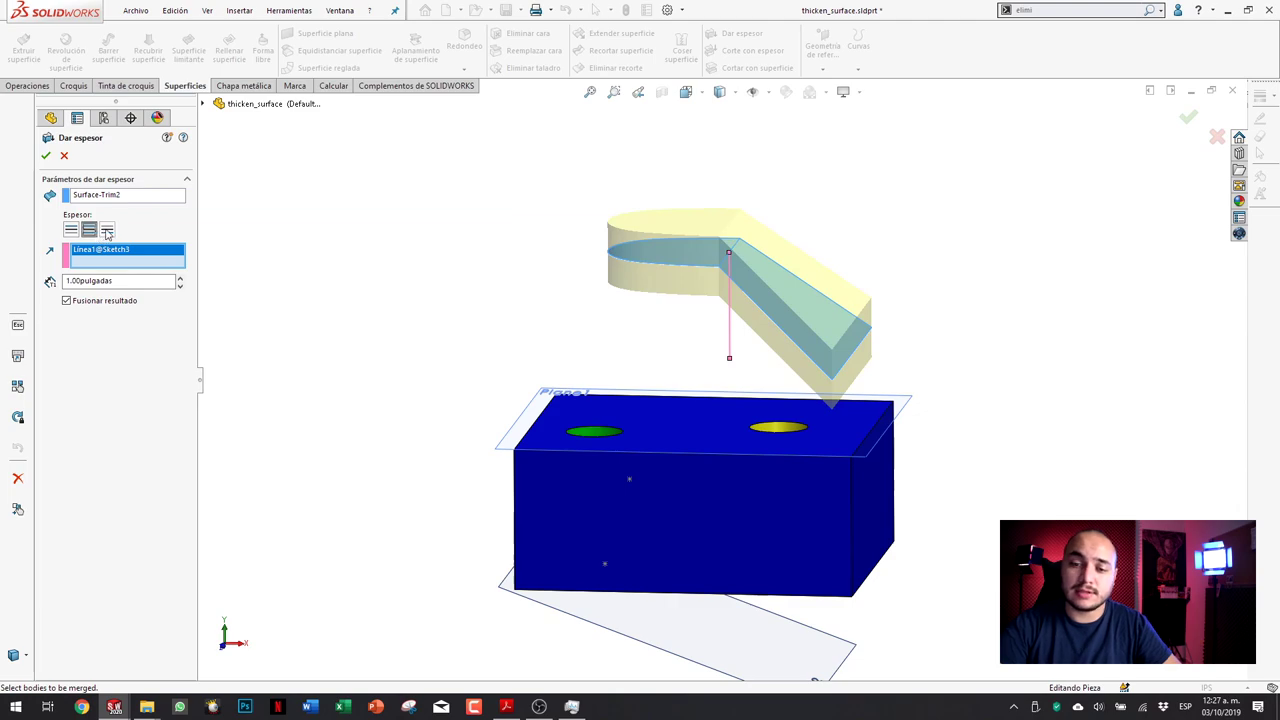
left_click(107, 230)
left_click(45, 155)
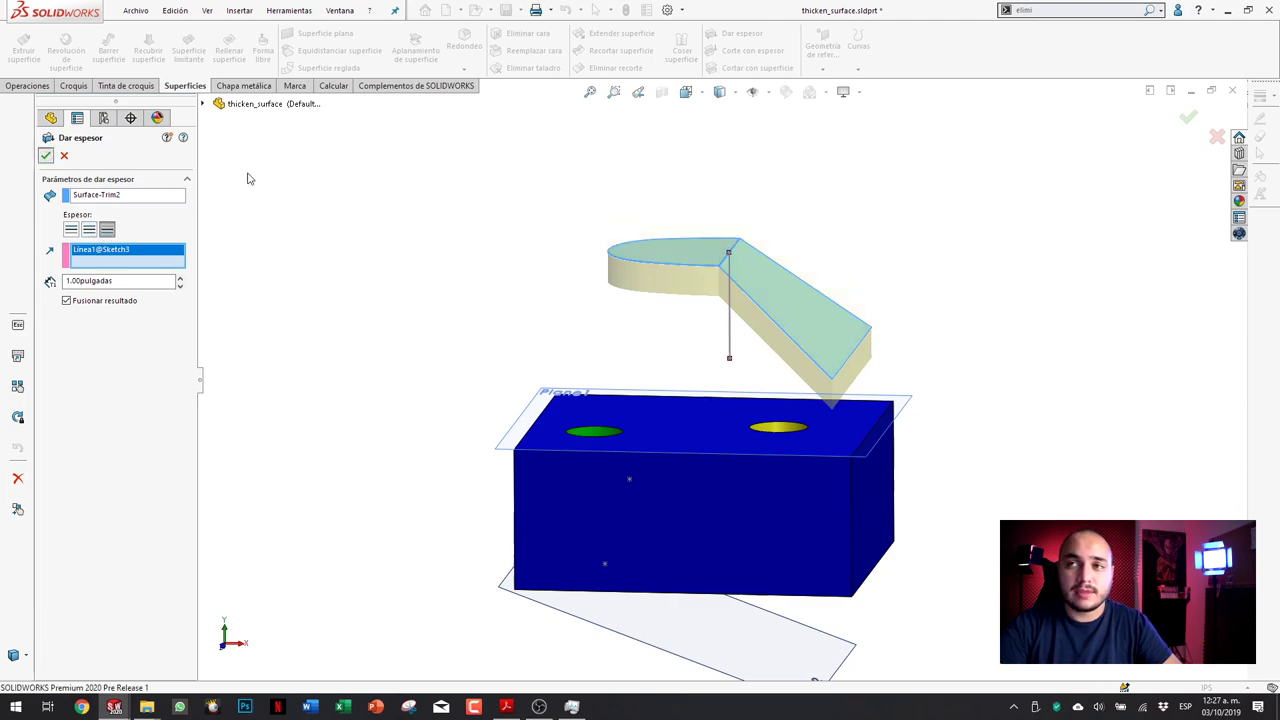
left_click(513, 206)
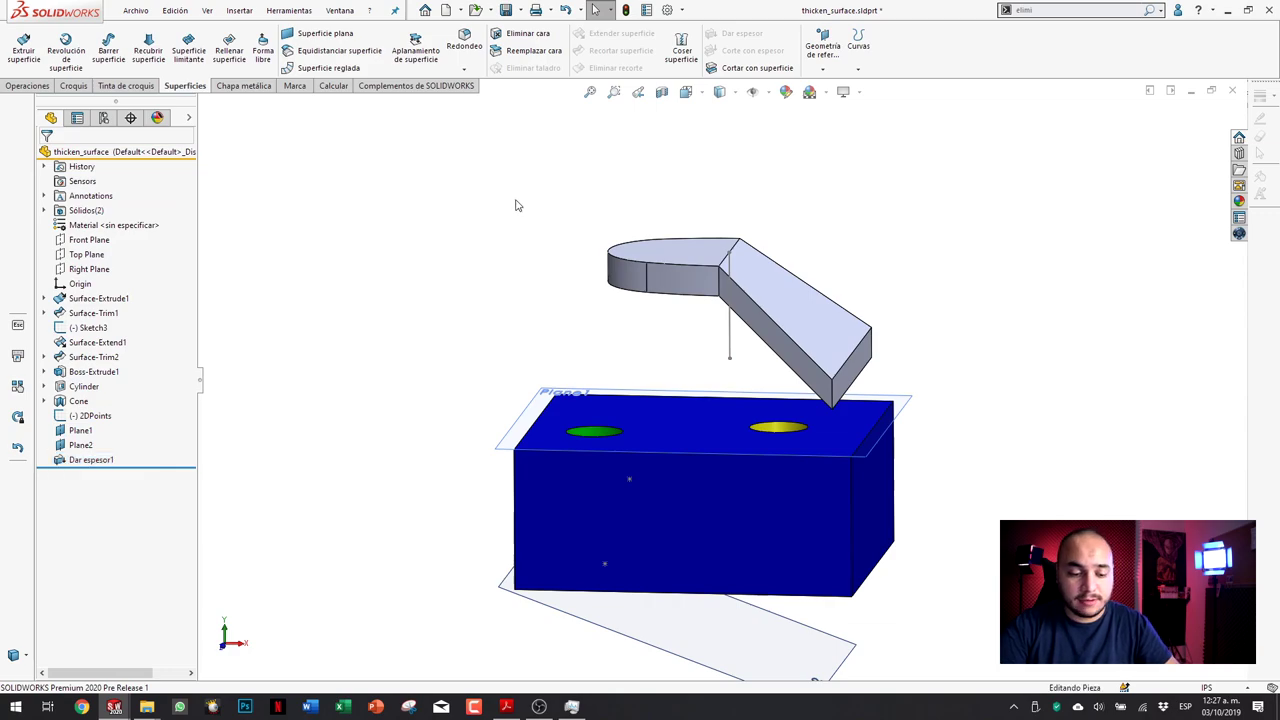
Step: In tree_gate, offset all of the gate's faces (Seleccionar todo) by 10mm
key("ctrl+Tab")
key("ctrl+Tab")
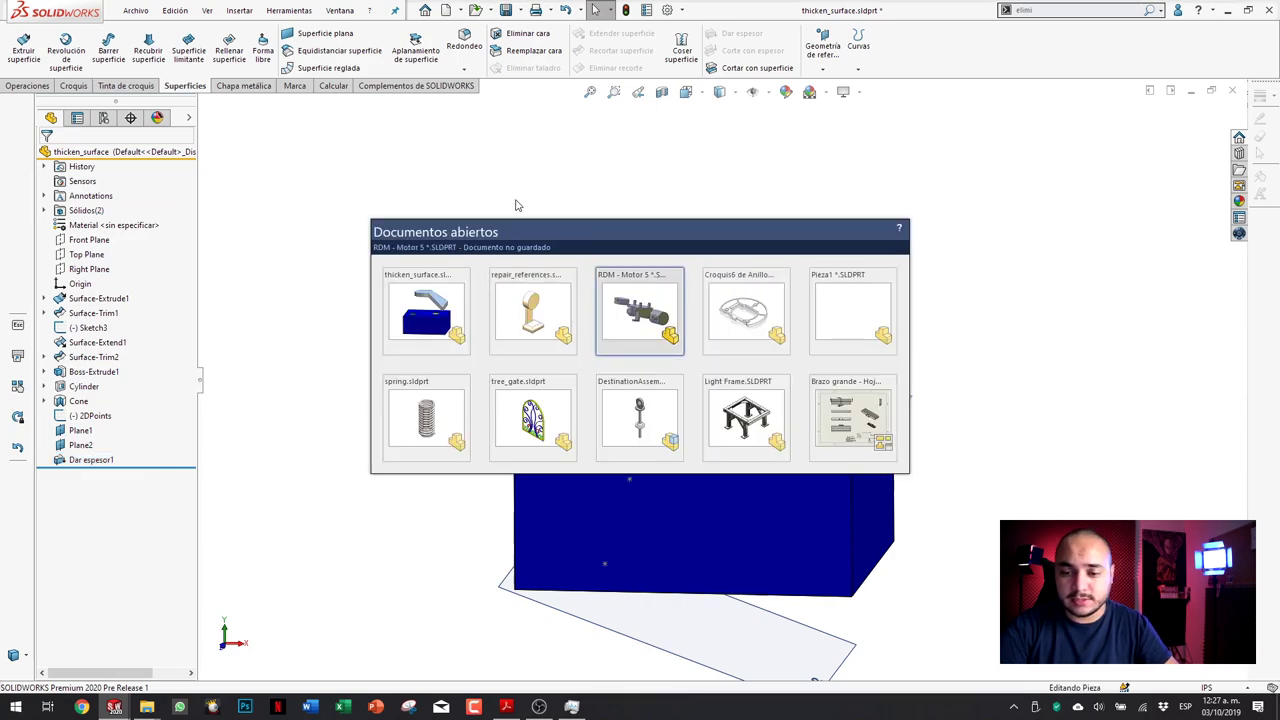
key("ctrl+Tab")
key("ctrl+Tab")
key("ctrl+Tab")
key("ctrl+Tab")
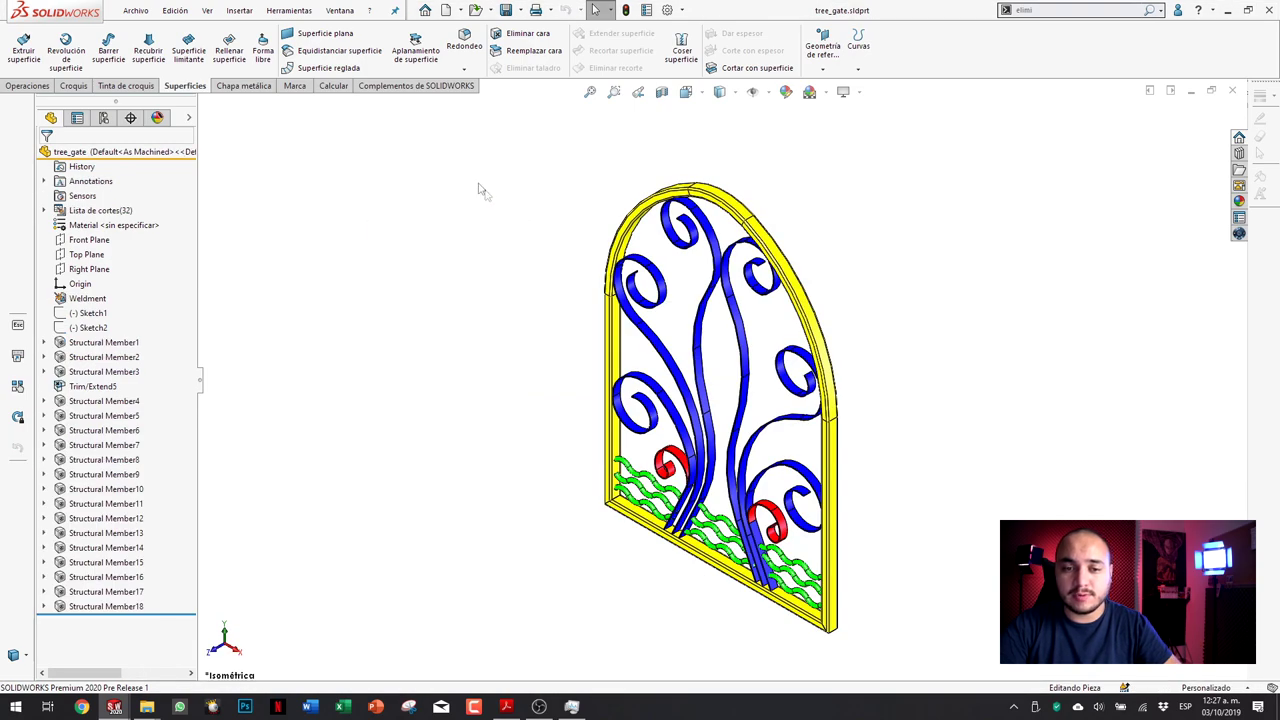
left_click(332, 52)
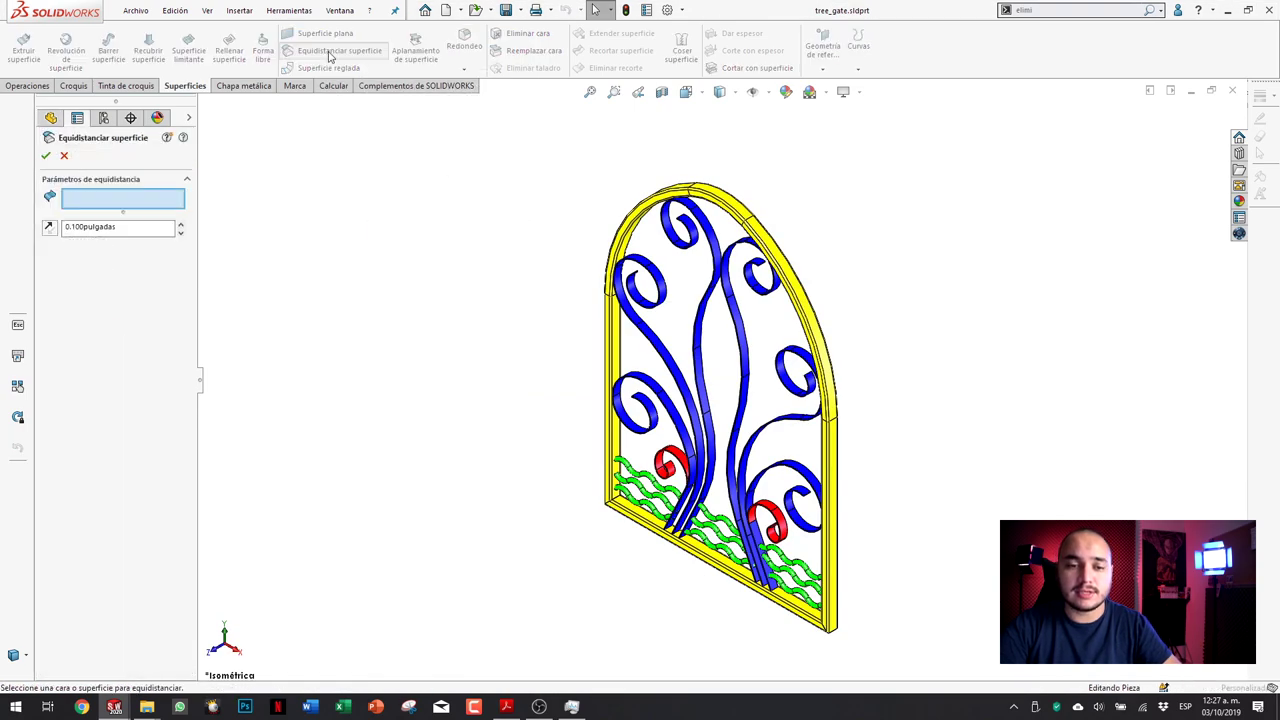
left_click(207, 10)
mouse_move(175, 10)
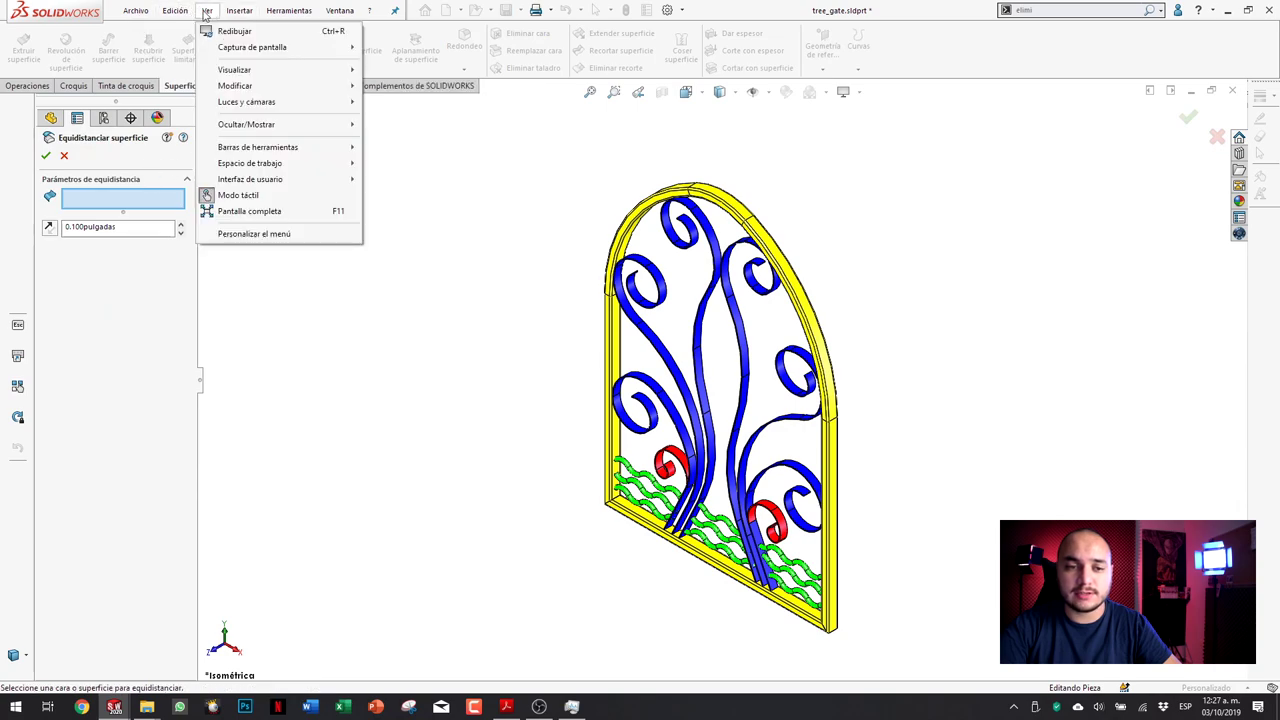
left_click(214, 92)
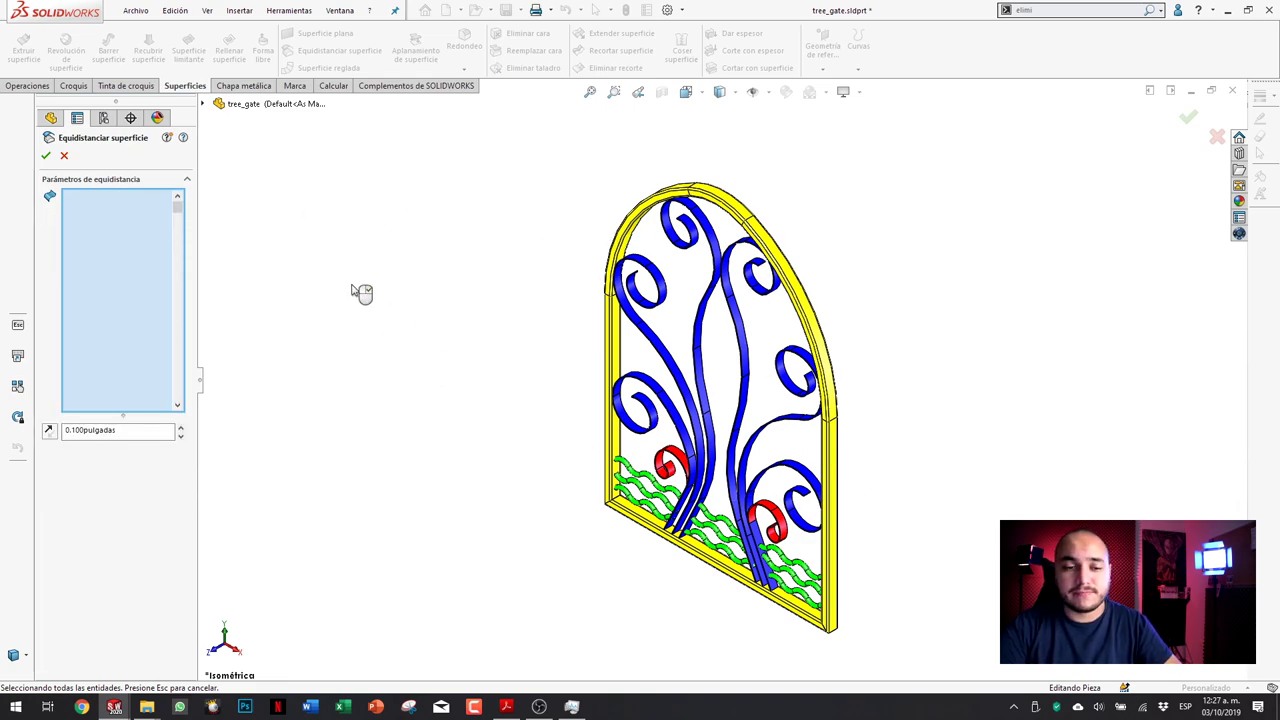
double_click(126, 430)
type("10mm")
key("Tab")
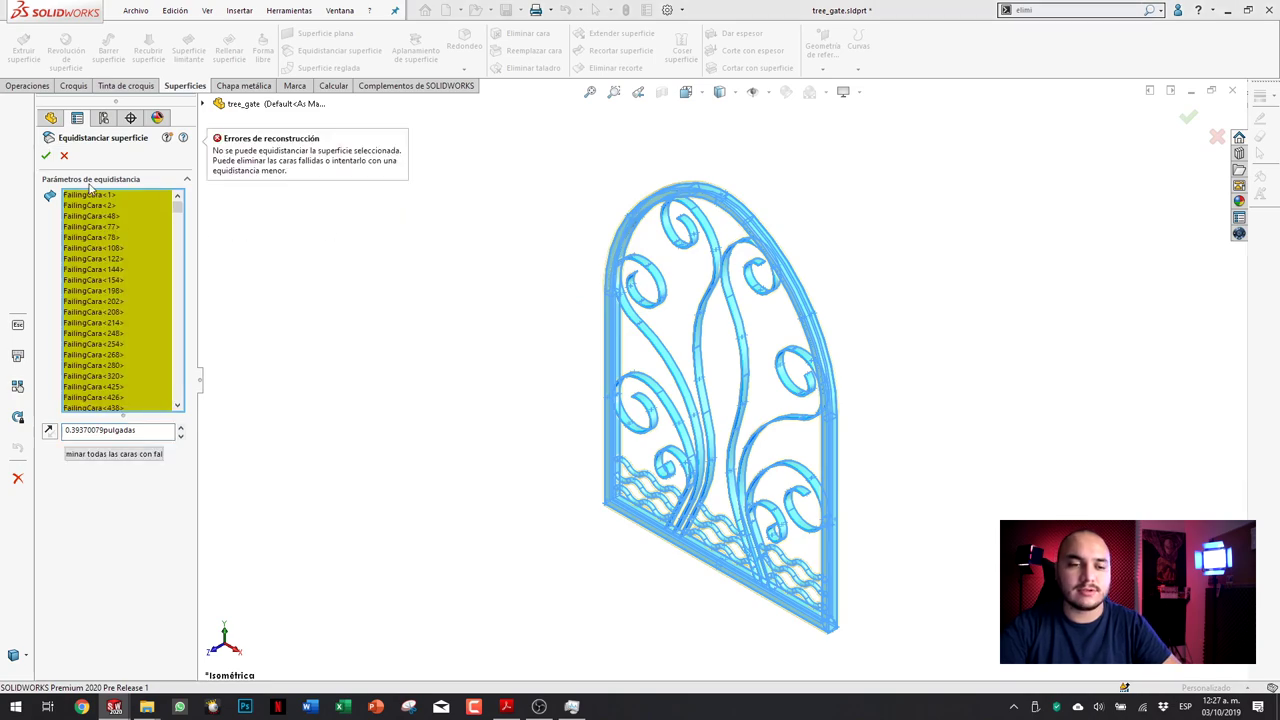
Step: Remove the faces that fail to offset and confirm the offset surface
left_click(100, 258)
left_click(95, 312)
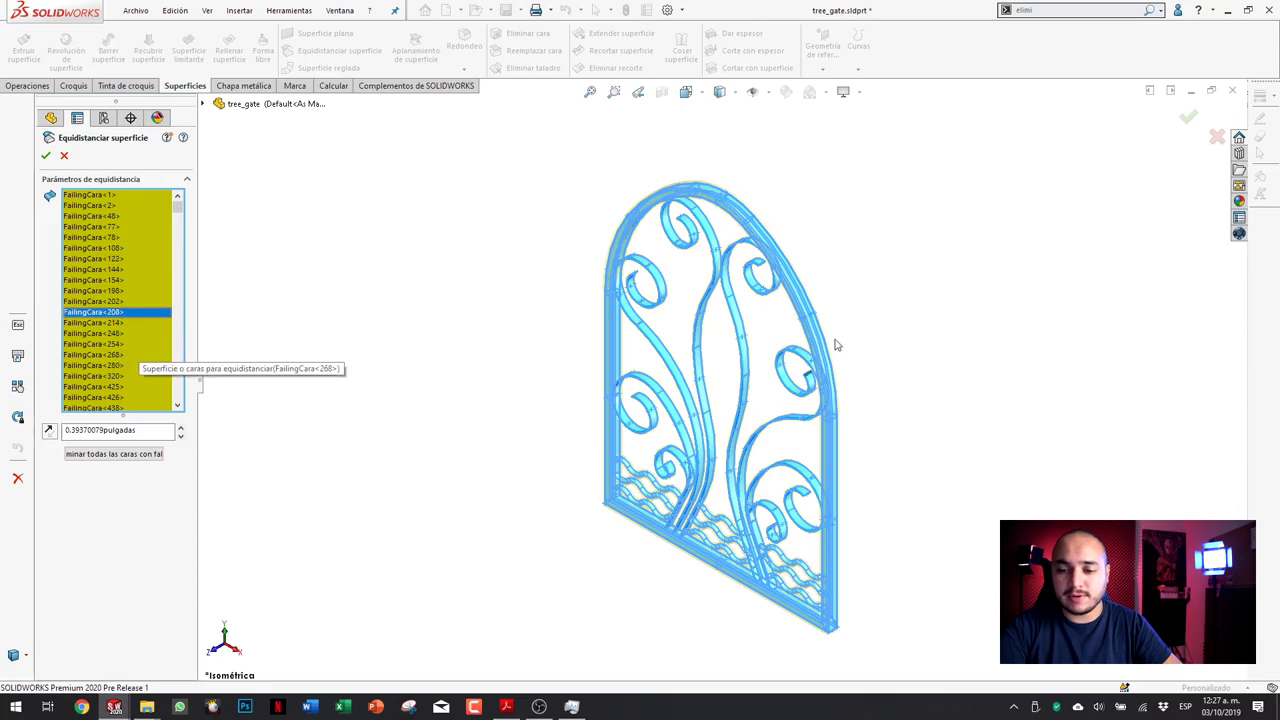
scroll(788, 416, "down", 3)
scroll(788, 416, "down", 2)
scroll(760, 410, "down", 2)
scroll(716, 400, "down", 1)
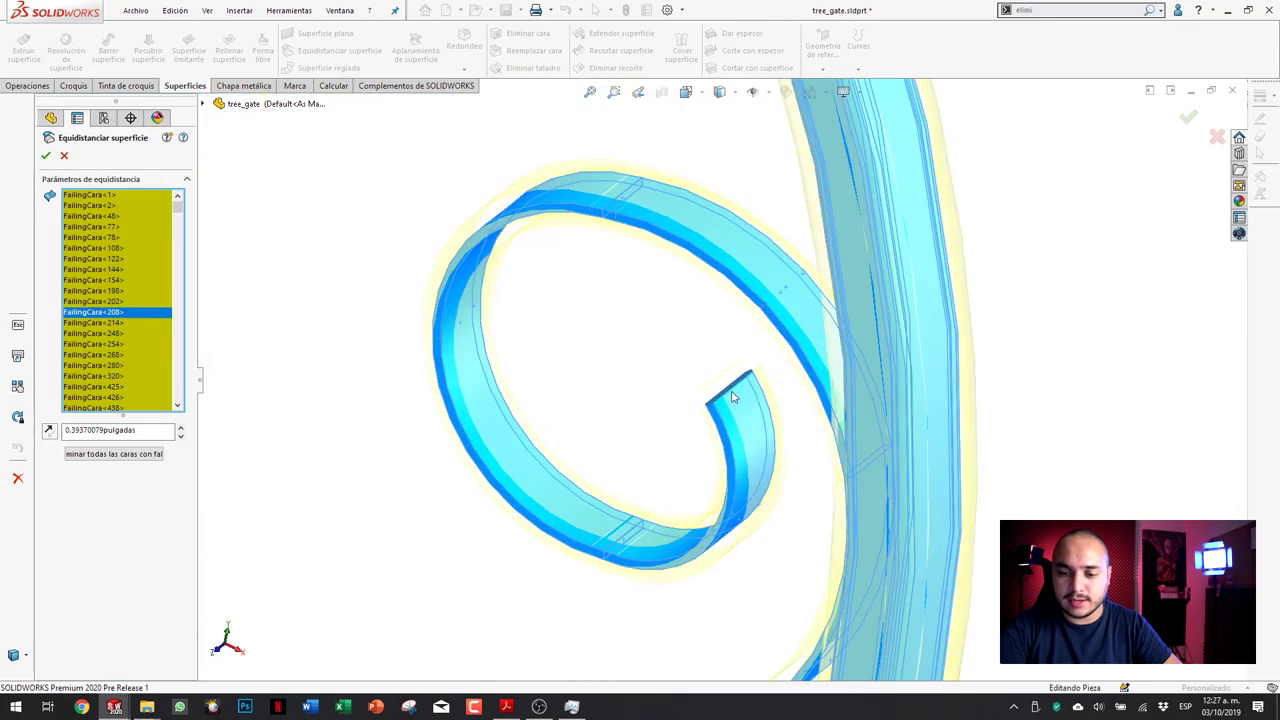
scroll(716, 392, "down", 2)
mouse_move(728, 370)
middle_mouse_down()
mouse_move(760, 337)
mouse_move(763, 373)
mouse_move(737, 377)
mouse_move(763, 366)
mouse_move(730, 336)
middle_mouse_up()
left_click(120, 455)
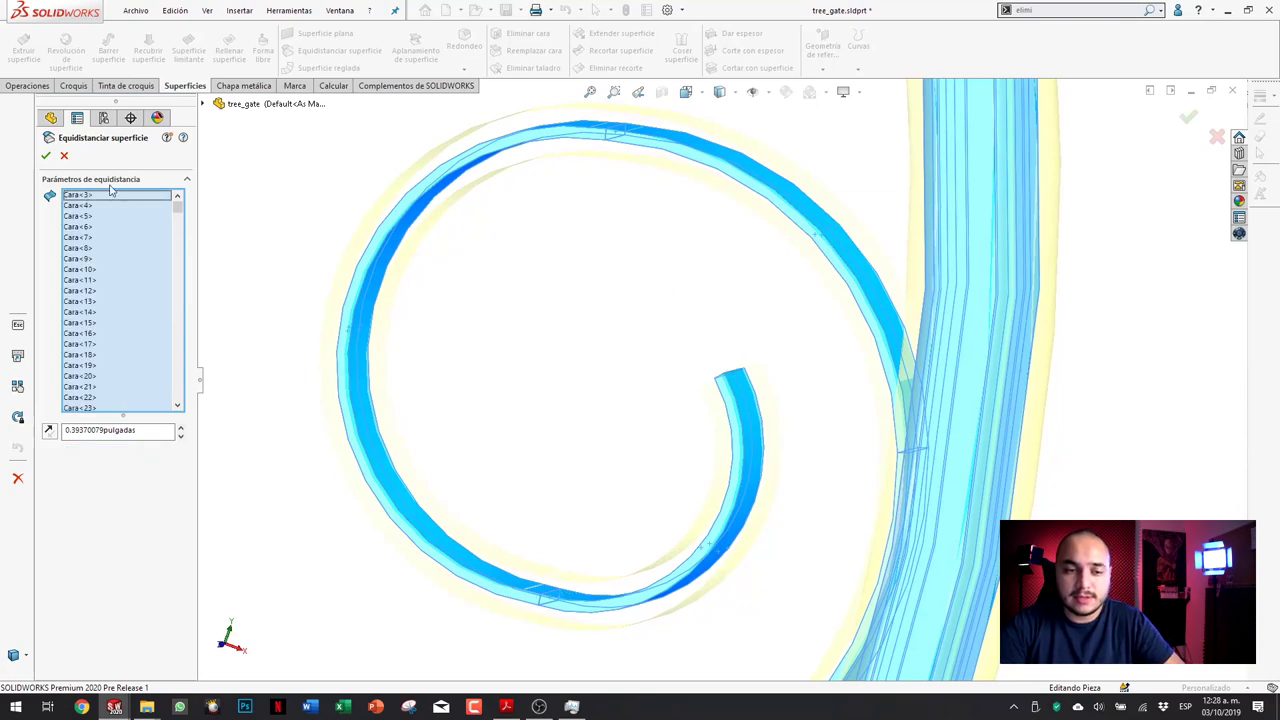
left_click(46, 156)
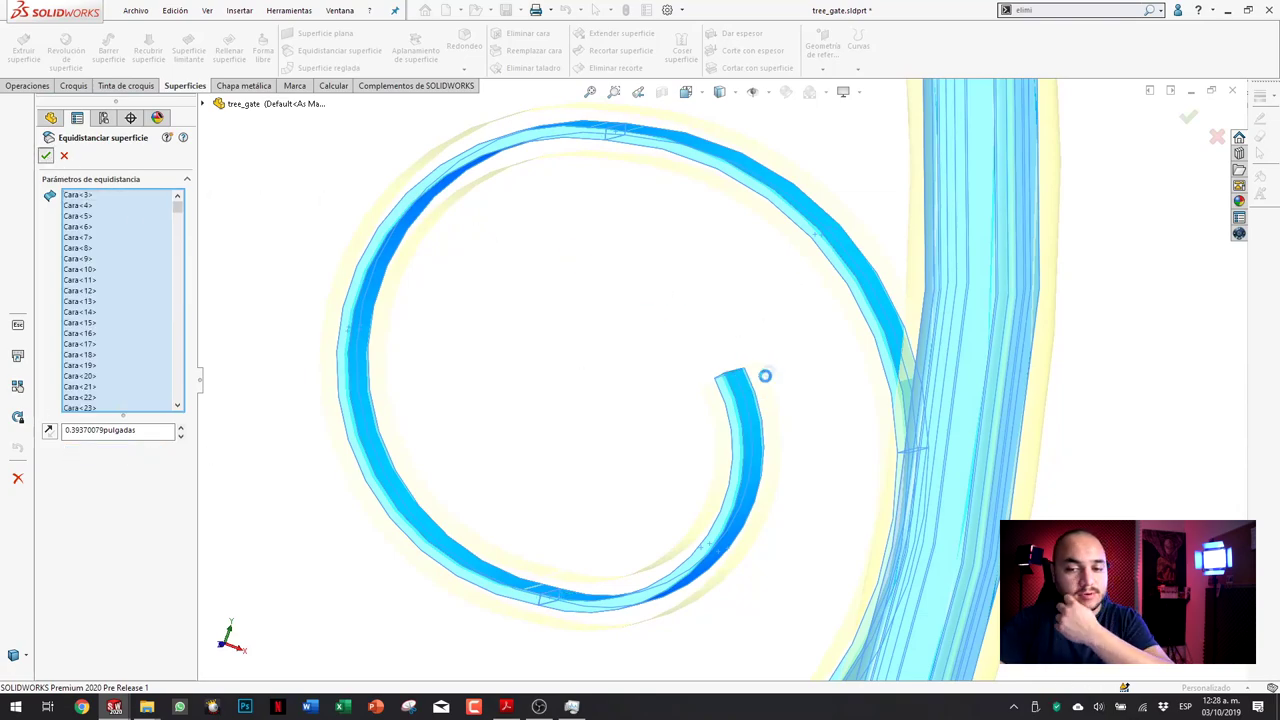
Step: Inspect Superficie-Equidistancia2 at the spiral's end, deselect it, and zoom out to the whole gate
scroll(728, 370, "down", 3)
middle_click_drag(728, 370, 700, 345)
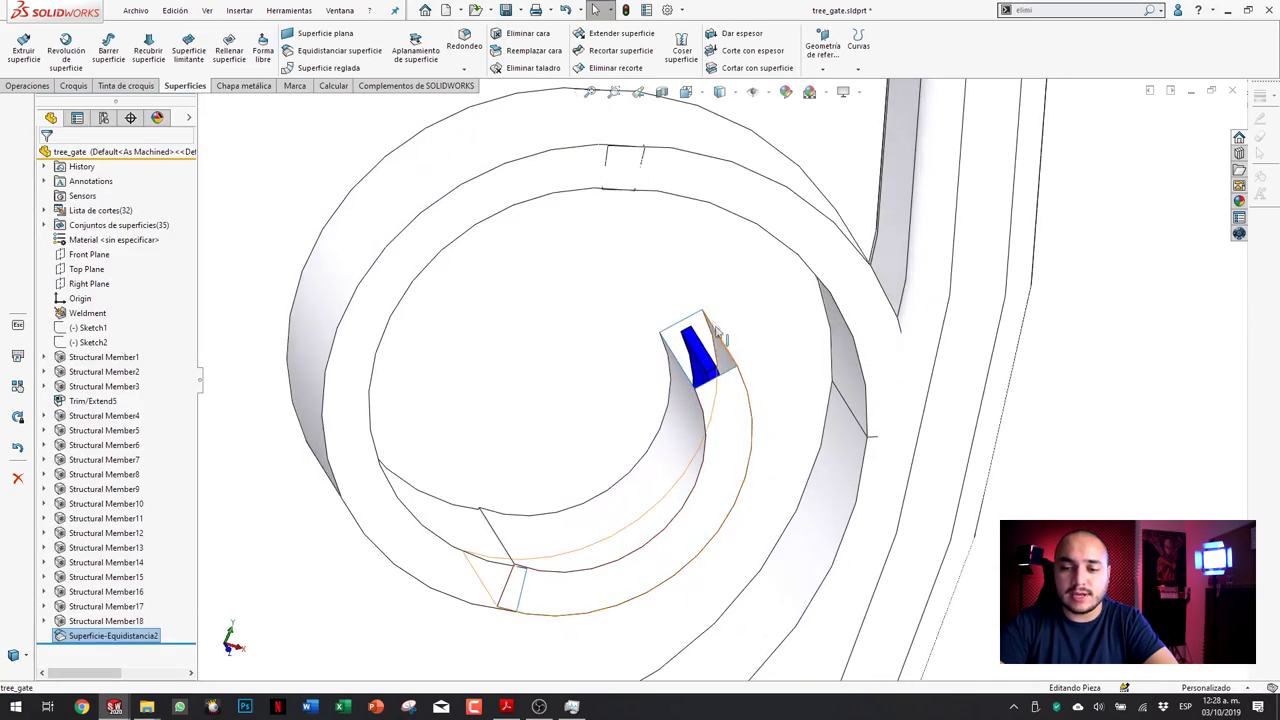
scroll(695, 342, "down", 2)
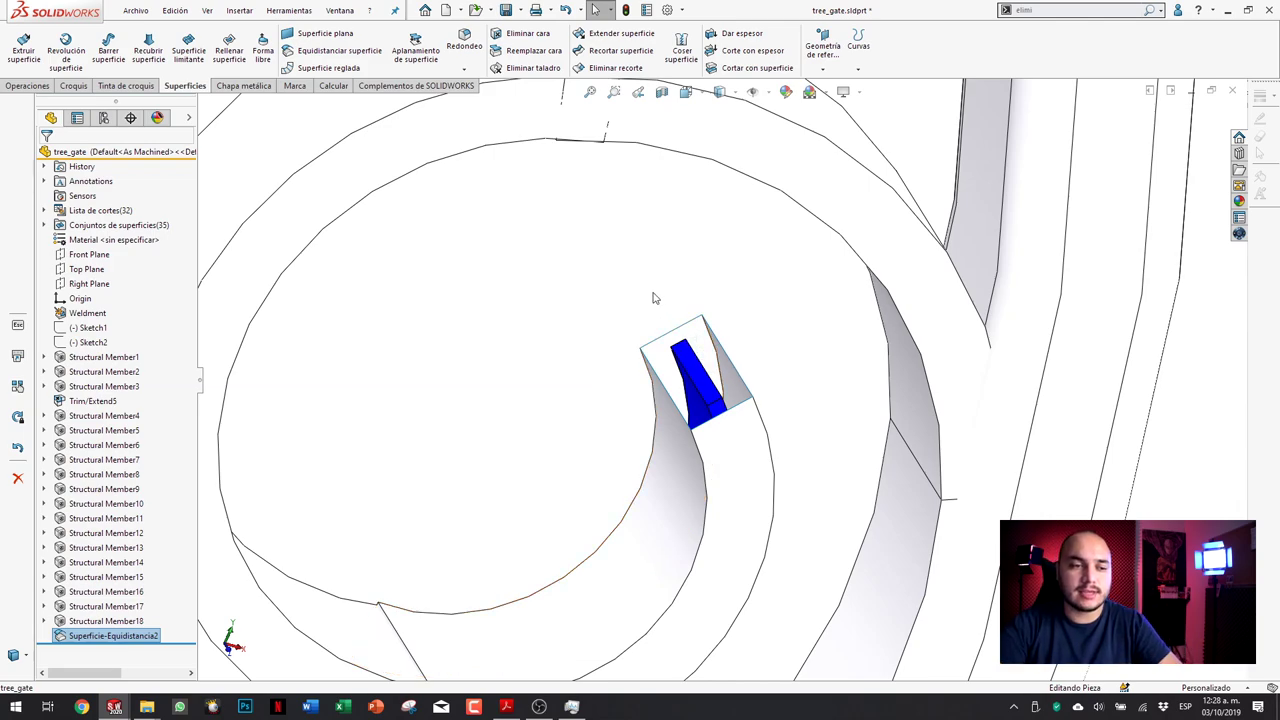
scroll(617, 264, "up", 3)
scroll(617, 264, "up", 2)
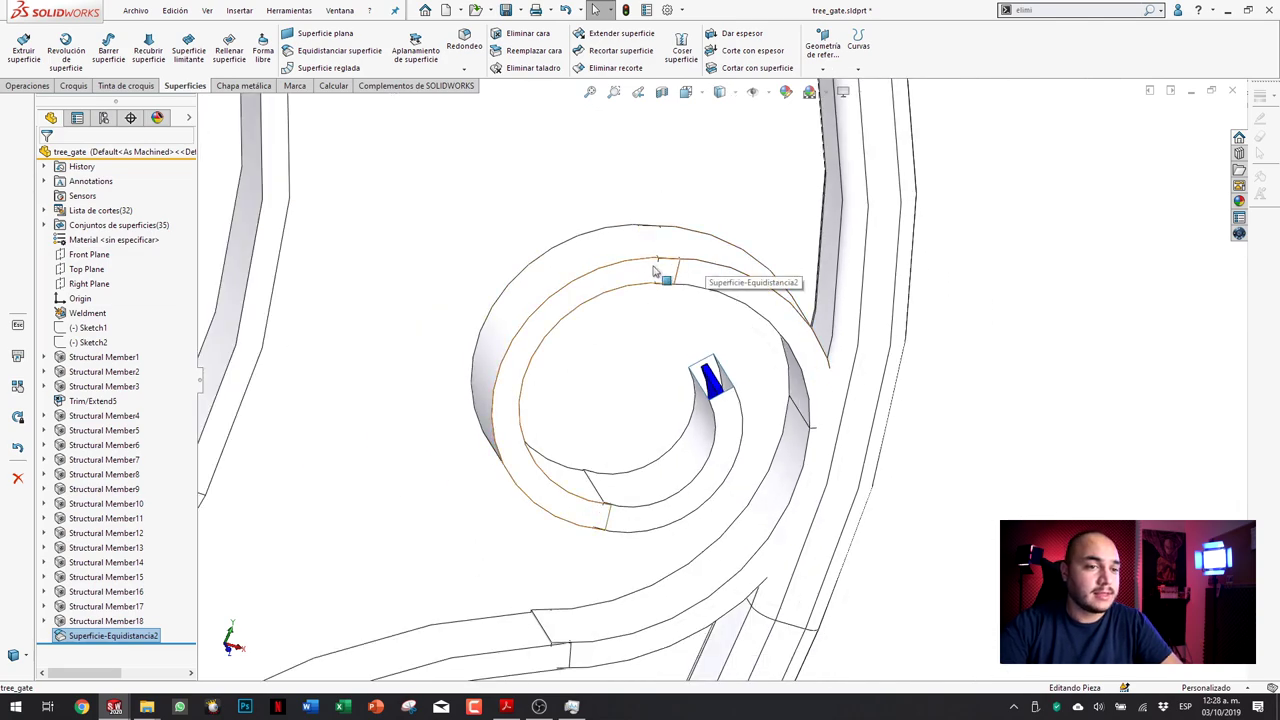
left_click(463, 216)
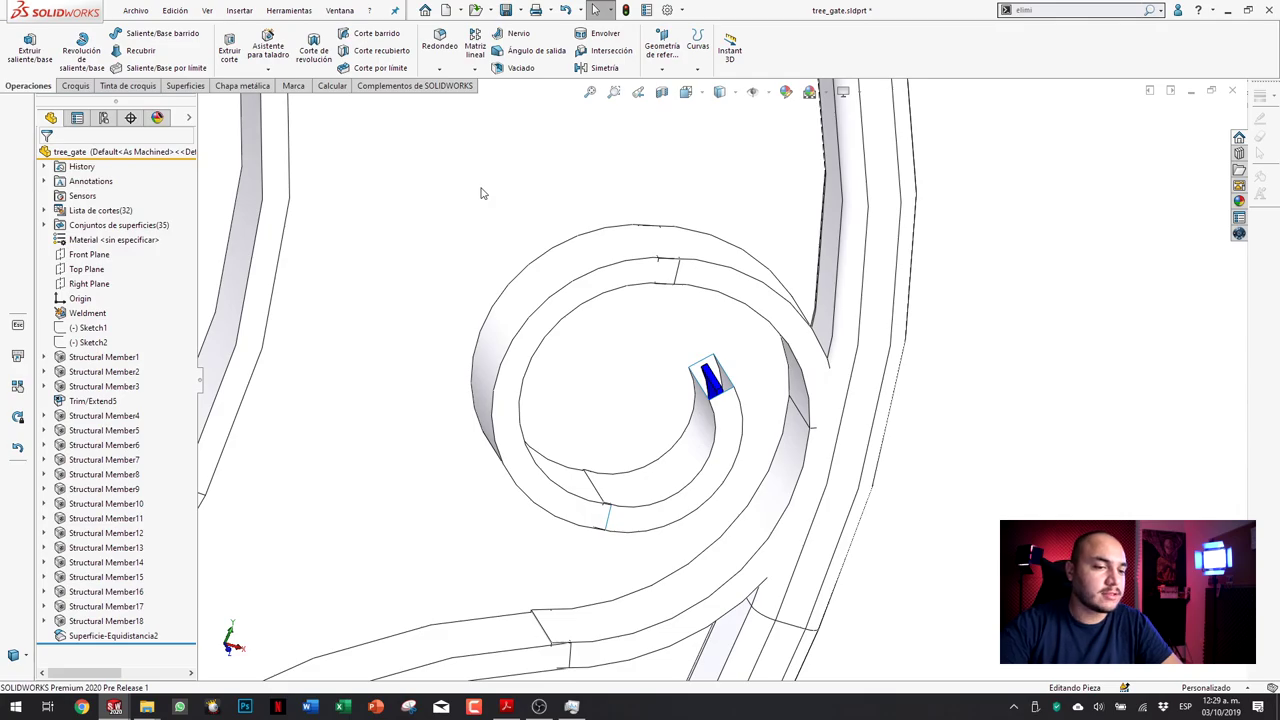
scroll(515, 216, "up", 3)
scroll(518, 225, "up", 4)
scroll(522, 234, "up", 2)
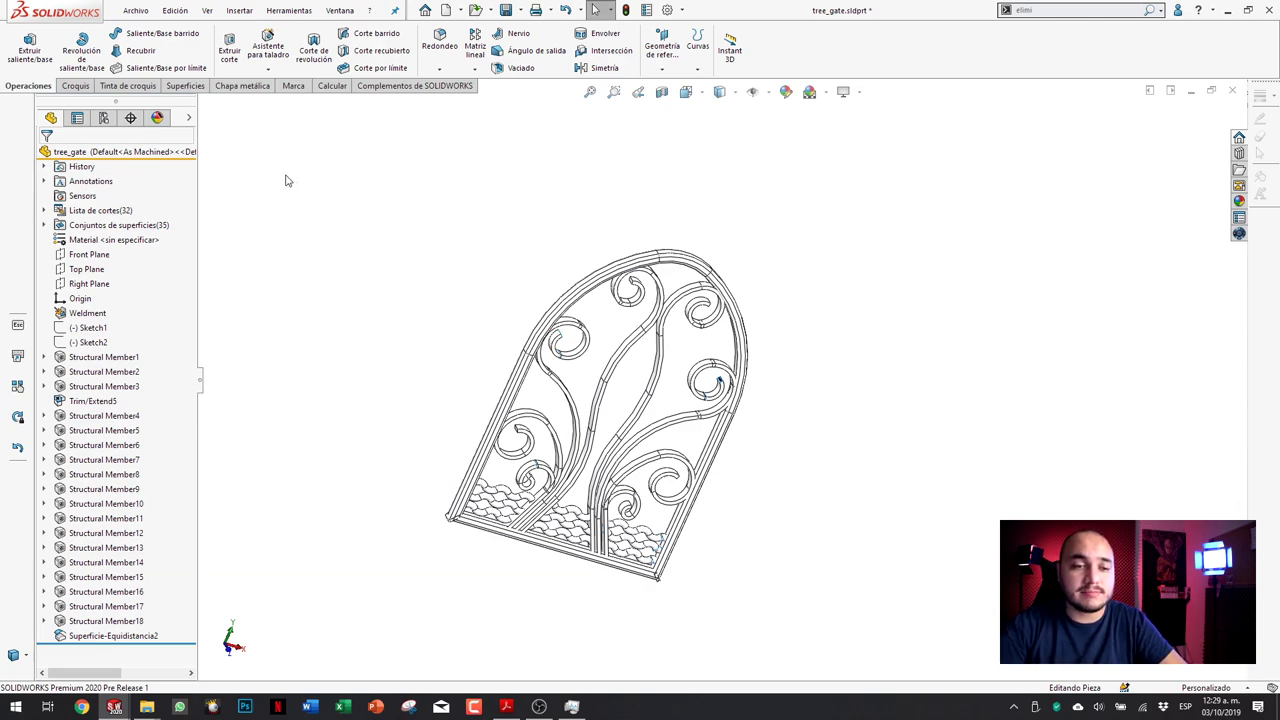
left_click(292, 88)
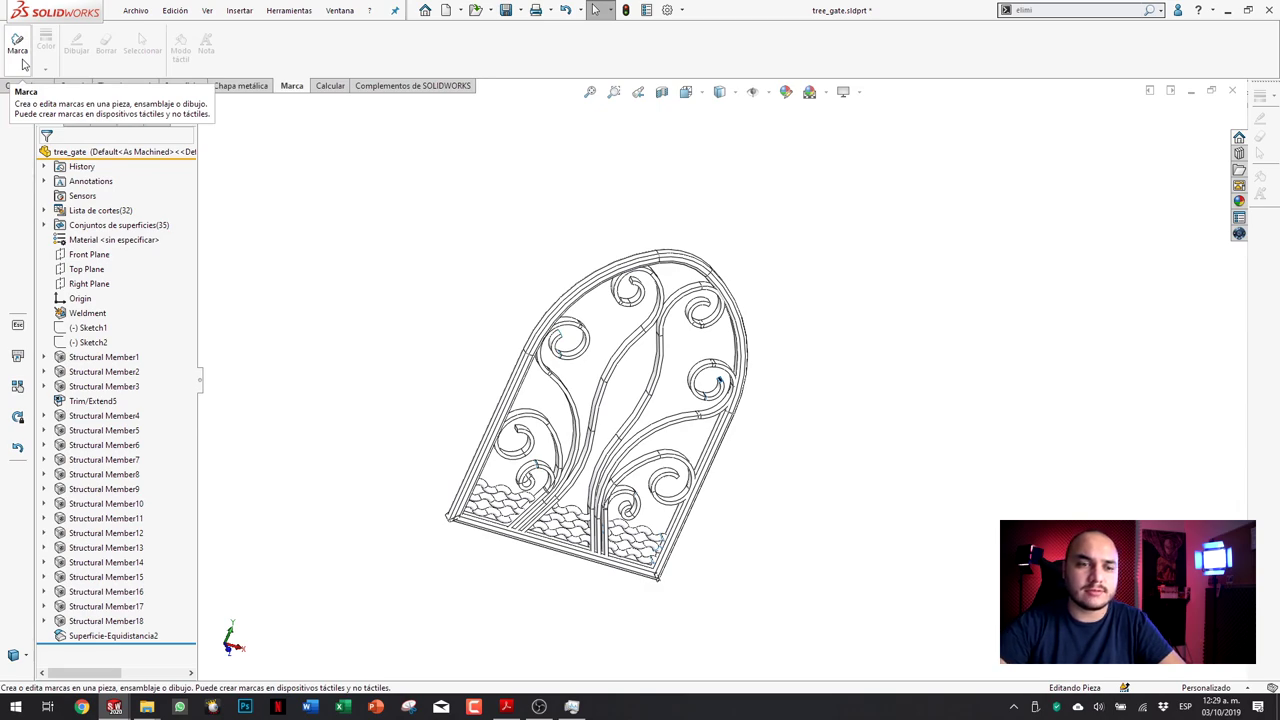
Step: Circle the spiral in red freehand ink, cross out the scribbled word, and write OJO
left_click(22, 64)
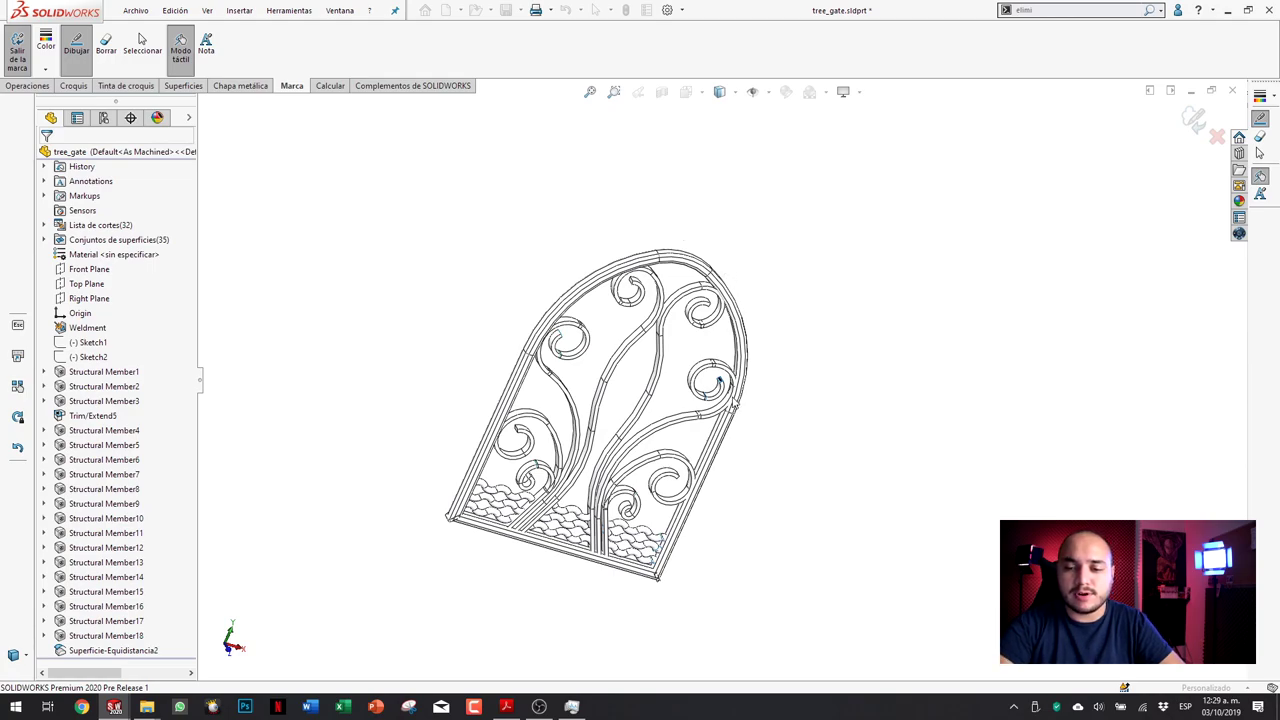
scroll(718, 382, "up", 5)
left_click_drag(720, 330, 669, 330)
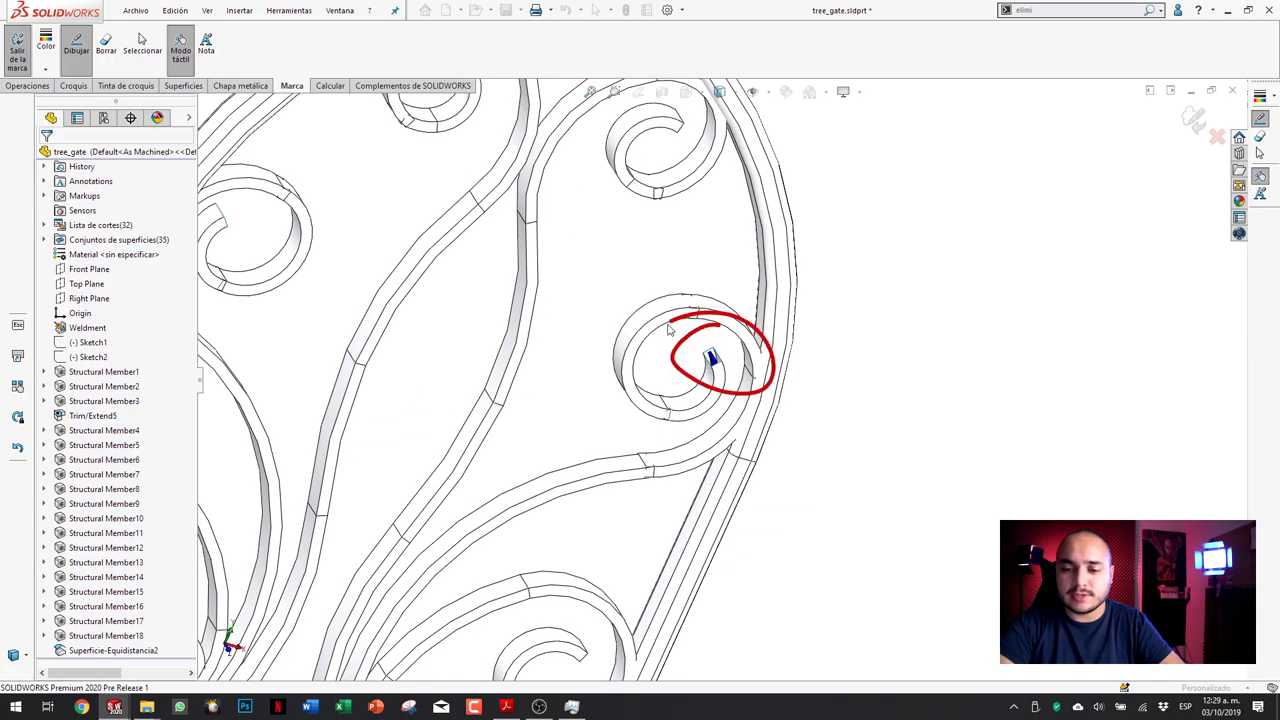
mouse_move(820, 240)
left_mouse_down()
mouse_move(798, 278)
mouse_move(870, 258)
mouse_move(892, 286)
left_mouse_up()
left_click_drag(954, 337, 976, 318)
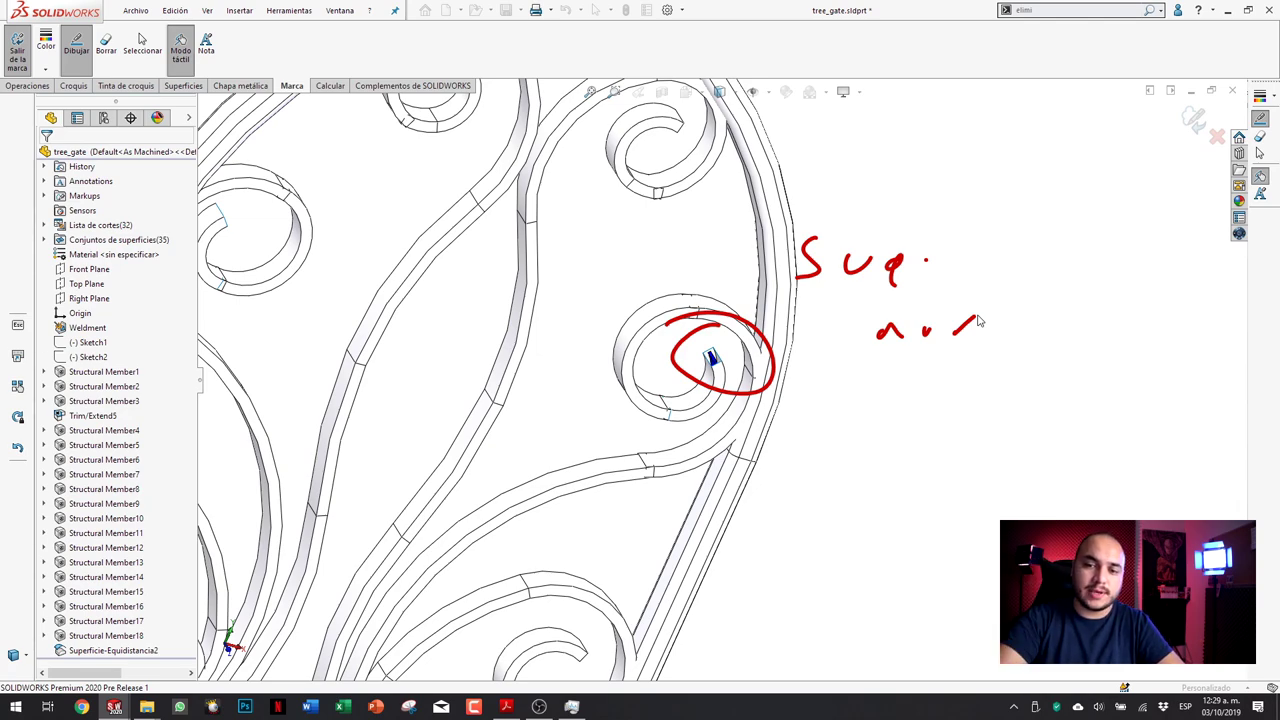
left_click_drag(852, 178, 884, 222)
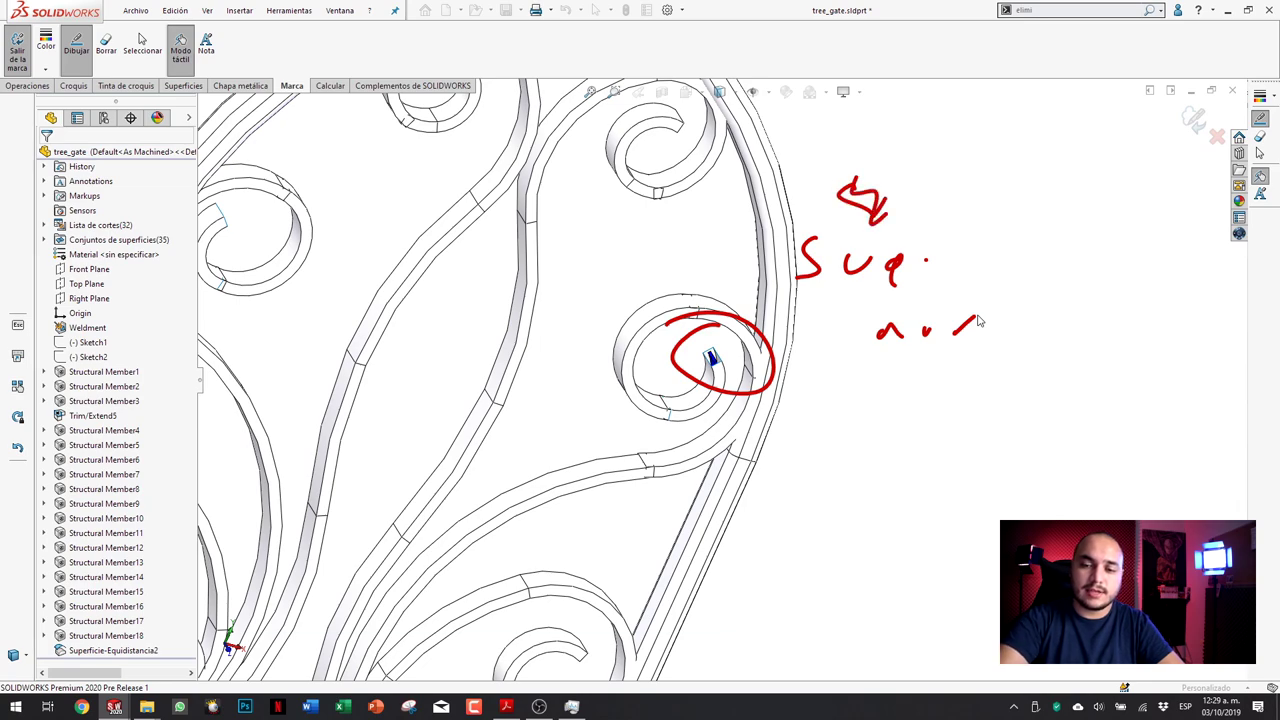
left_click_drag(940, 144, 826, 290)
left_click_drag(826, 246, 886, 272)
left_click_drag(978, 138, 1020, 218)
mouse_move(1068, 165)
left_mouse_down()
mouse_move(1092, 140)
mouse_move(1068, 162)
left_mouse_up()
Step: Exit markup mode and select the saved Marca1 under Markups
left_click(16, 52)
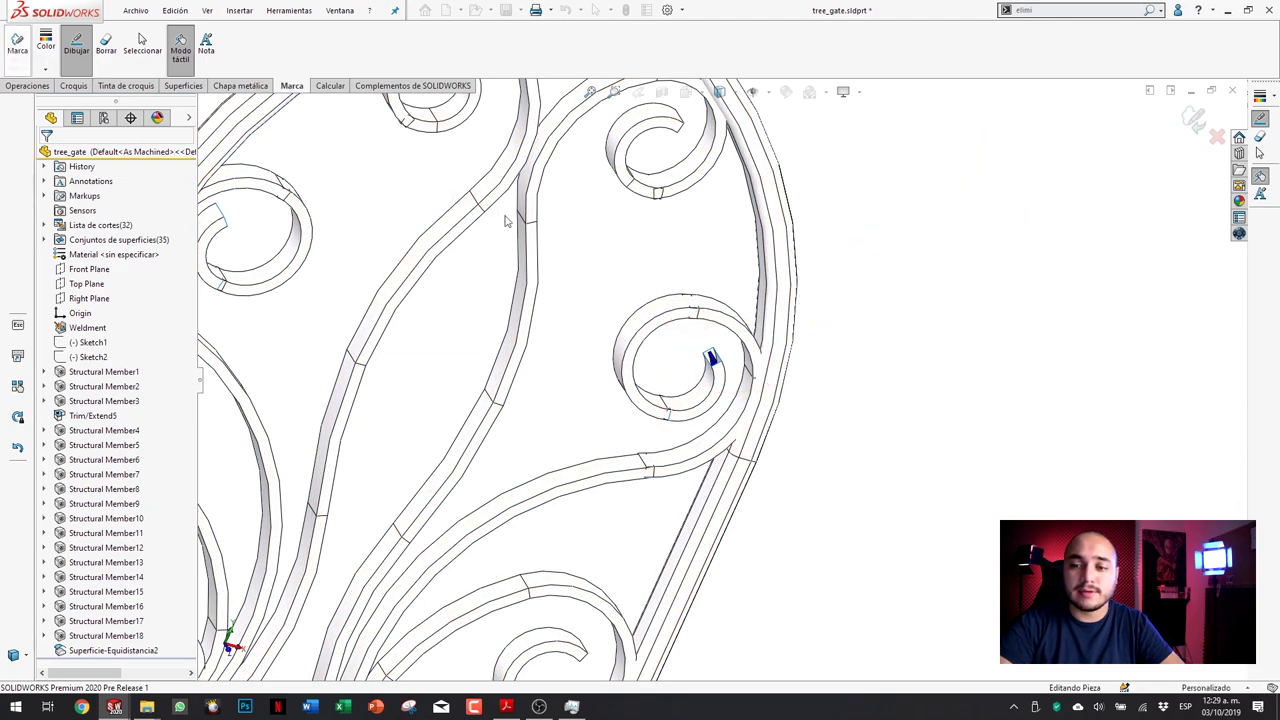
left_click(44, 196)
left_click(96, 210)
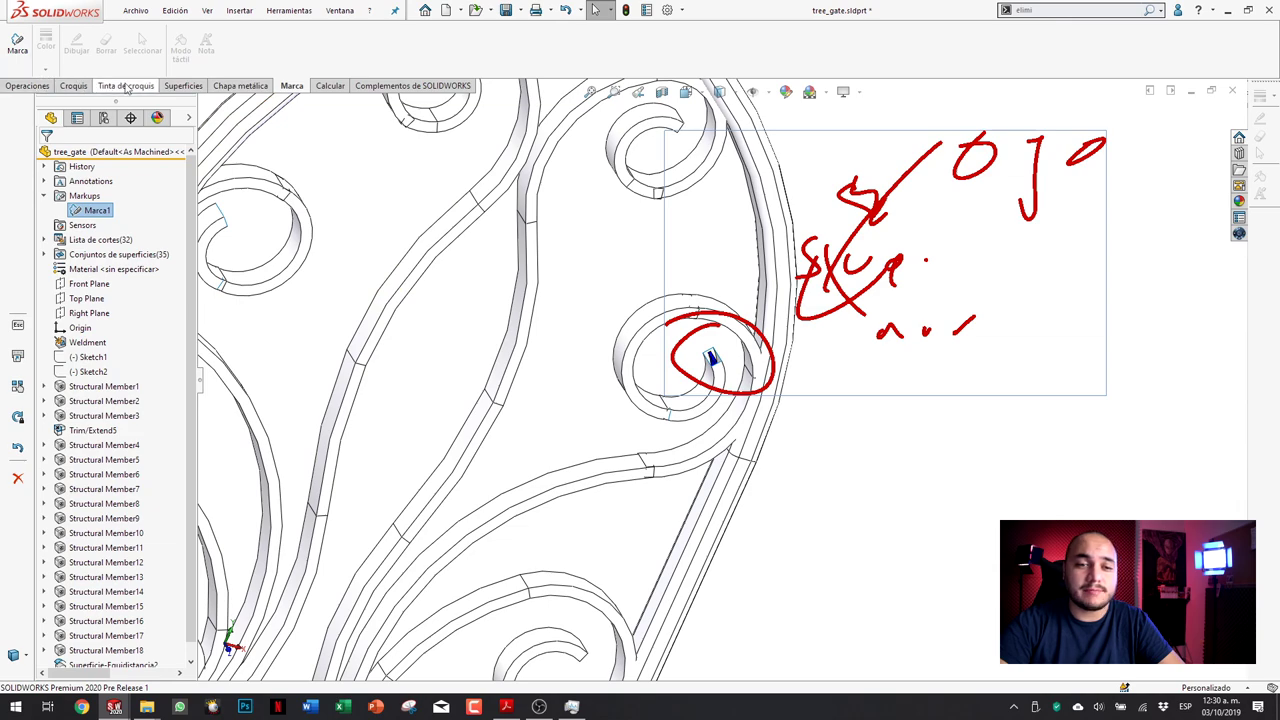
left_click(27, 86)
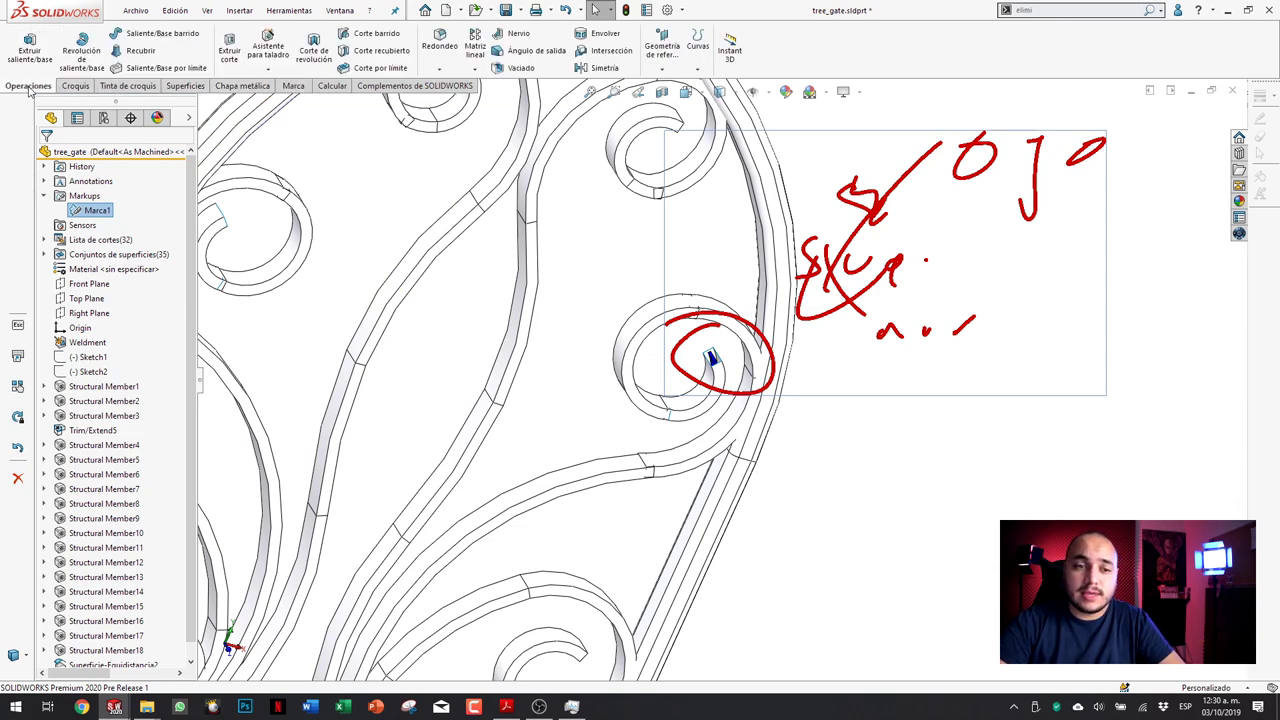
Step: Dismiss the command-tab options, deselect the markup and zoom out to the whole gate
right_click(29, 90)
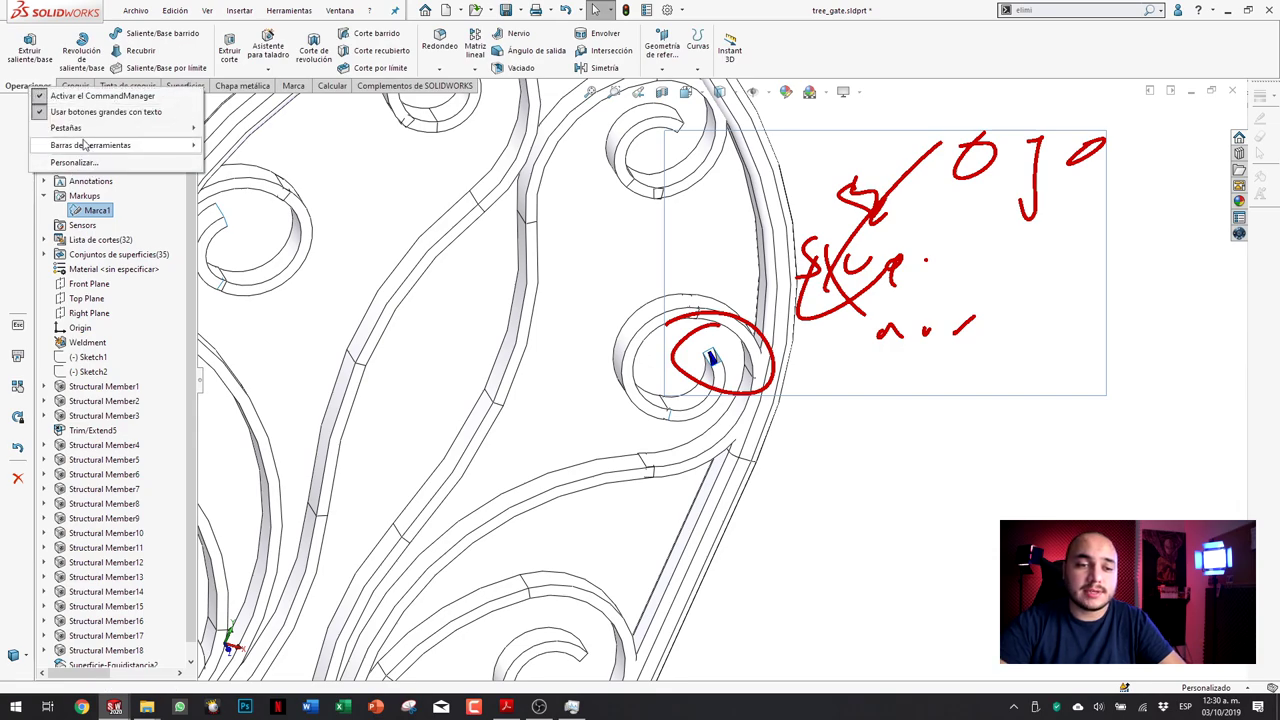
mouse_move(90, 128)
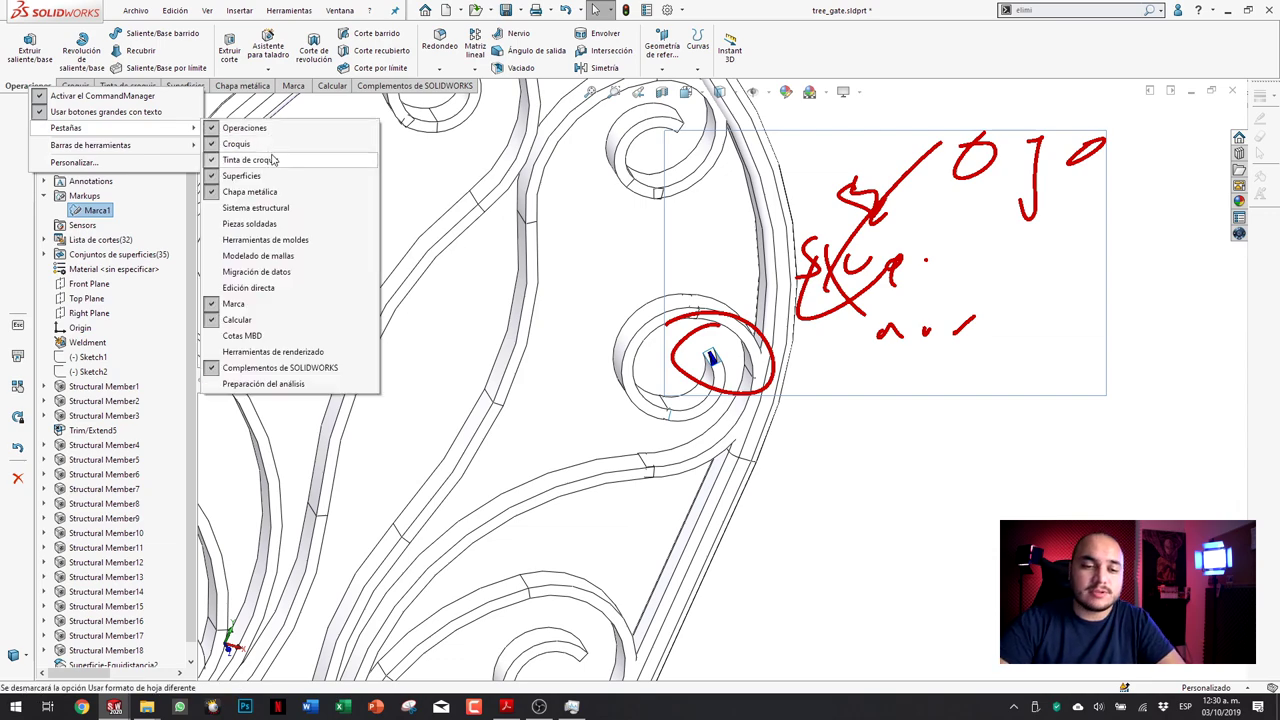
left_click(472, 163)
left_click(472, 163)
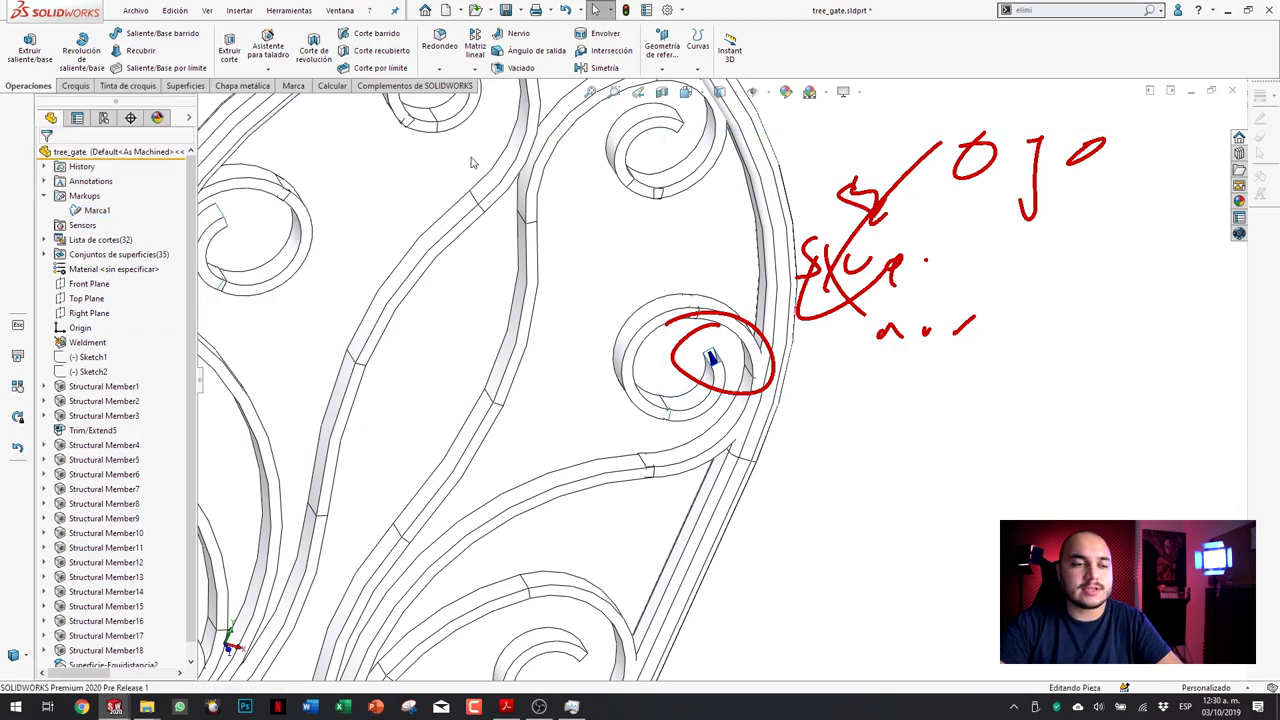
key("z")
key("z")
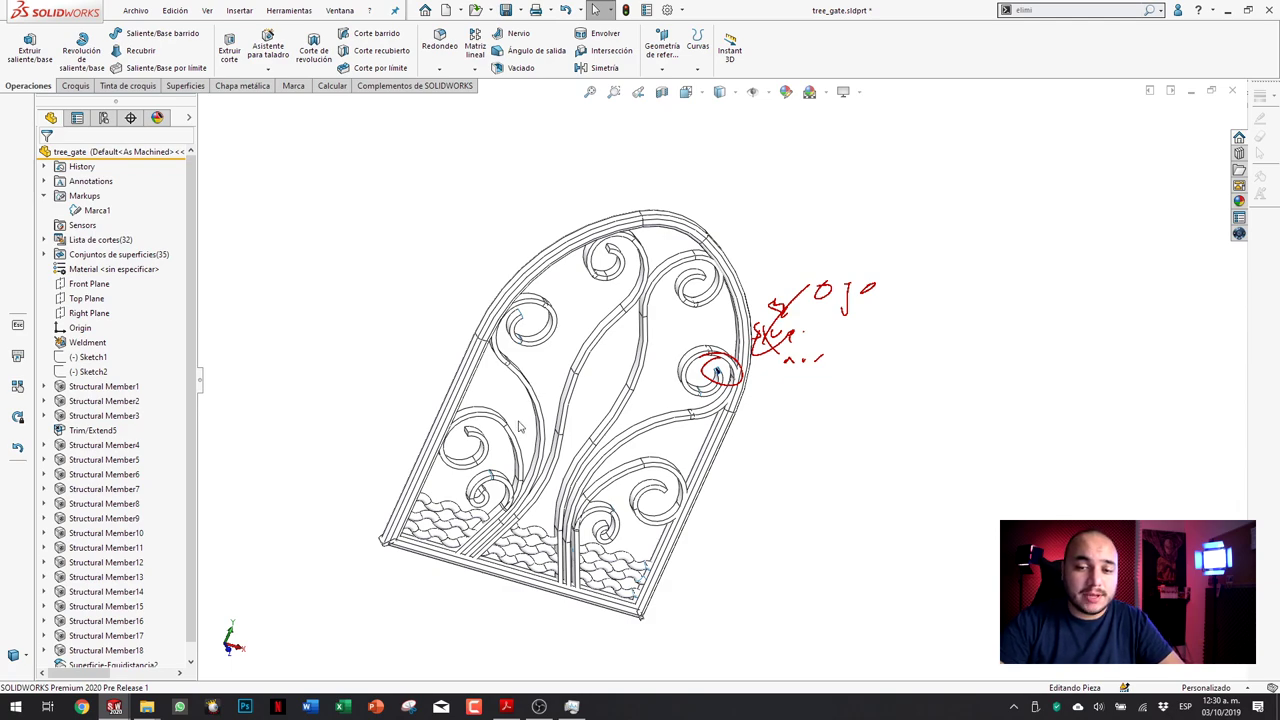
Step: Select and then clear the offset surface Superficie-Equidistancia2, and bring up the file-open window
left_click(493, 336)
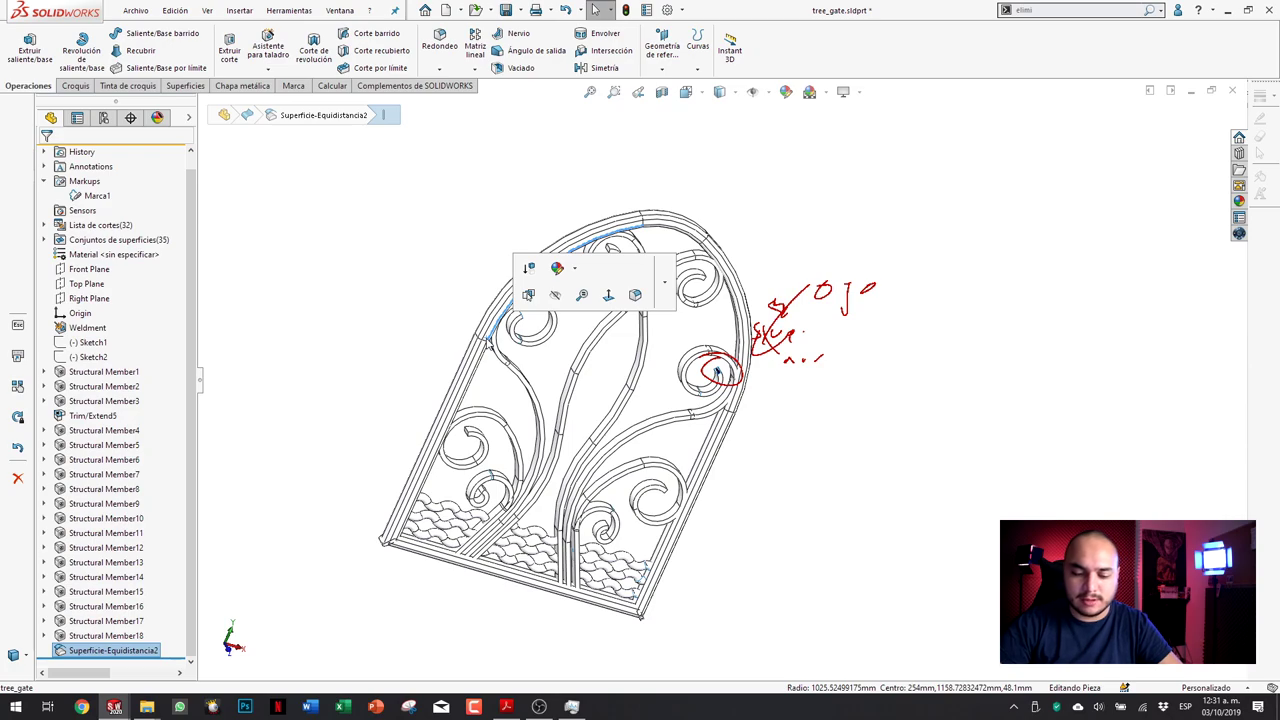
left_click(443, 271)
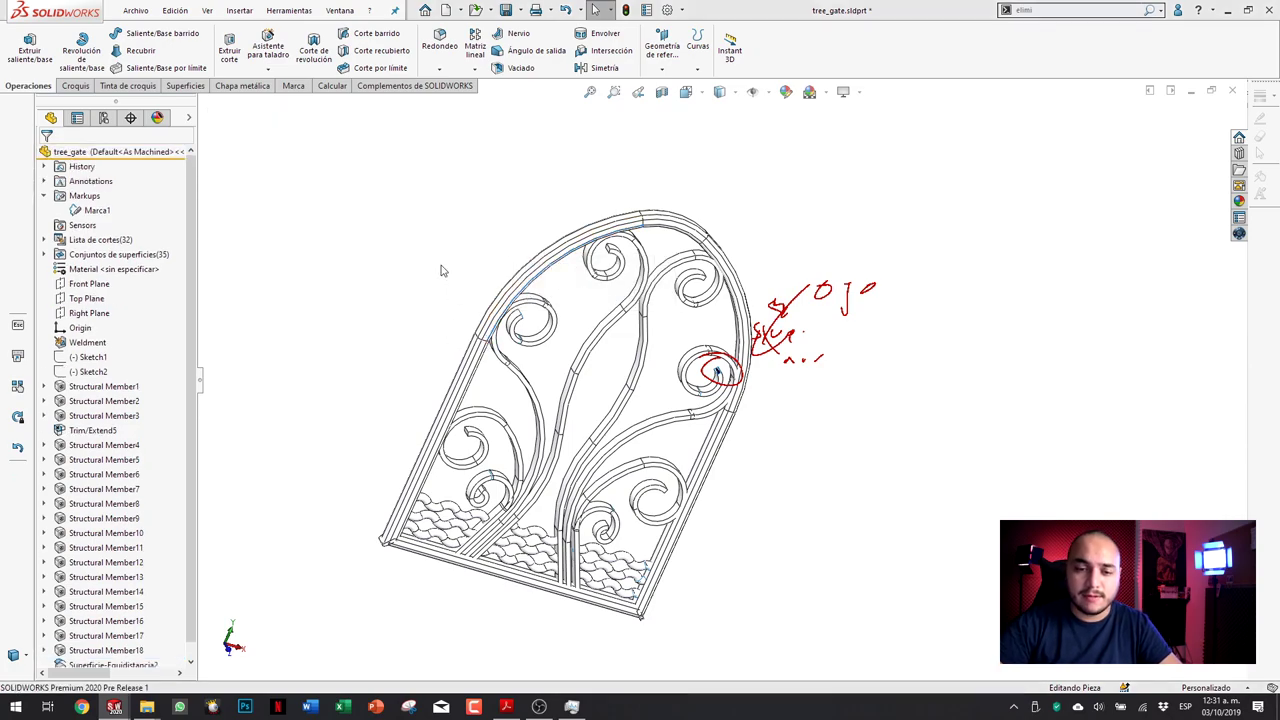
key("ctrl+o")
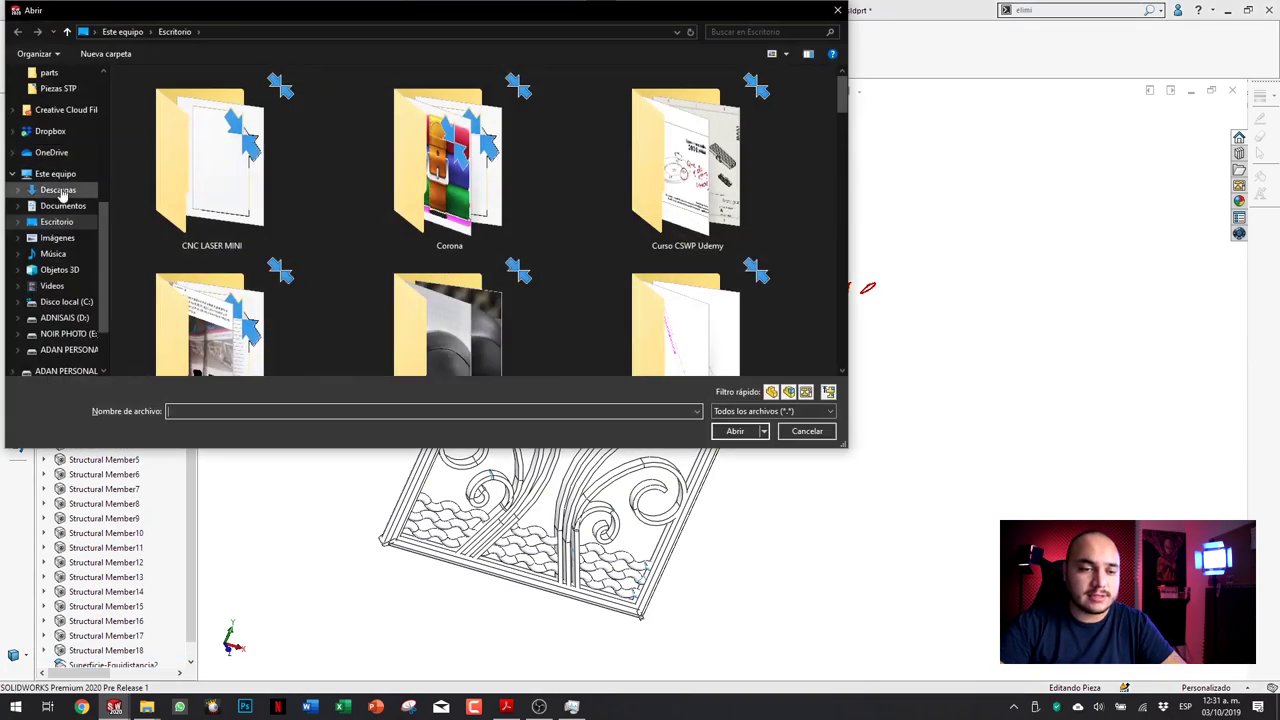
Step: Open Audi R8.sldasm from Renders Audi, filtered to top-level assemblies, in Revisión de diseños grandes mode
scroll(104, 180, "up", 5)
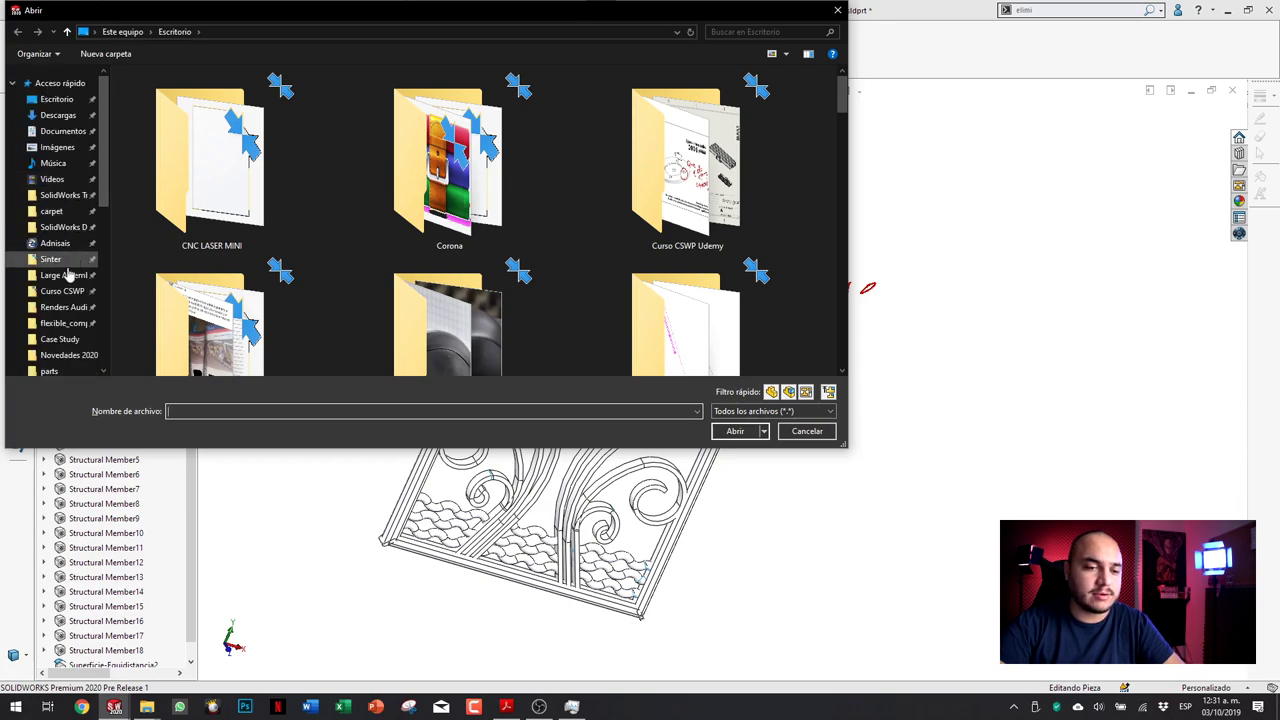
left_click(63, 307)
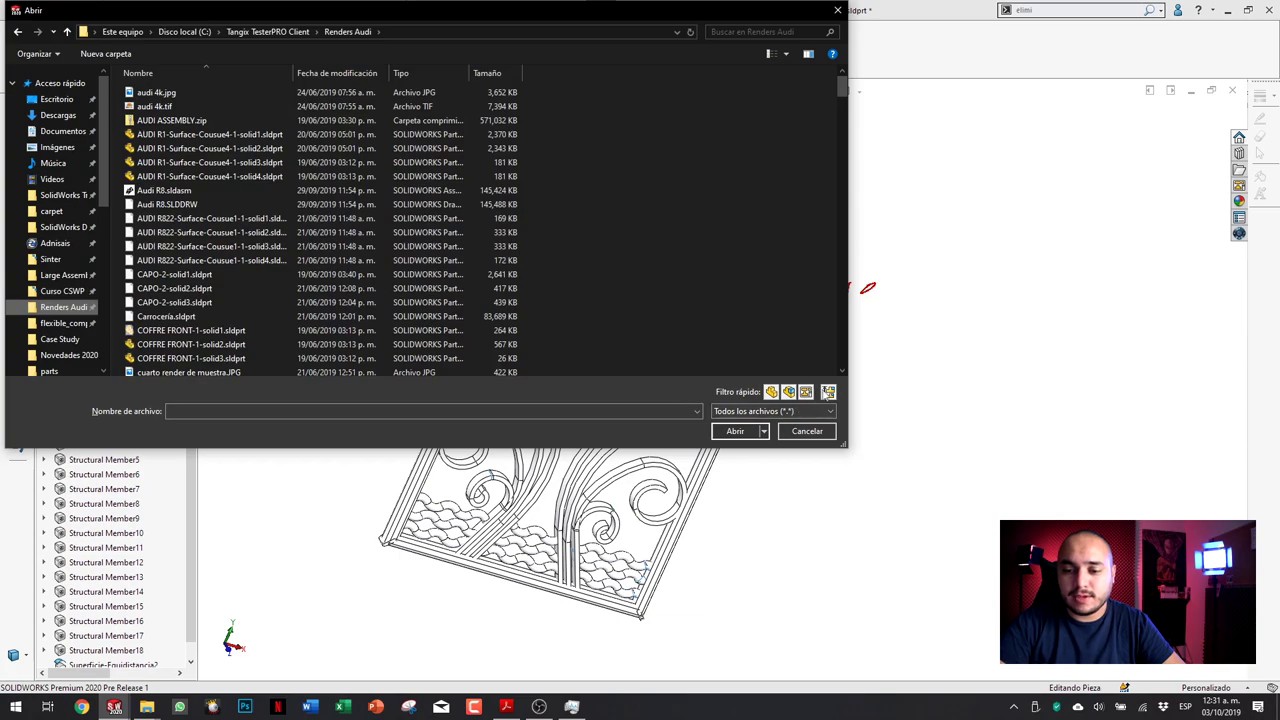
left_click(828, 391)
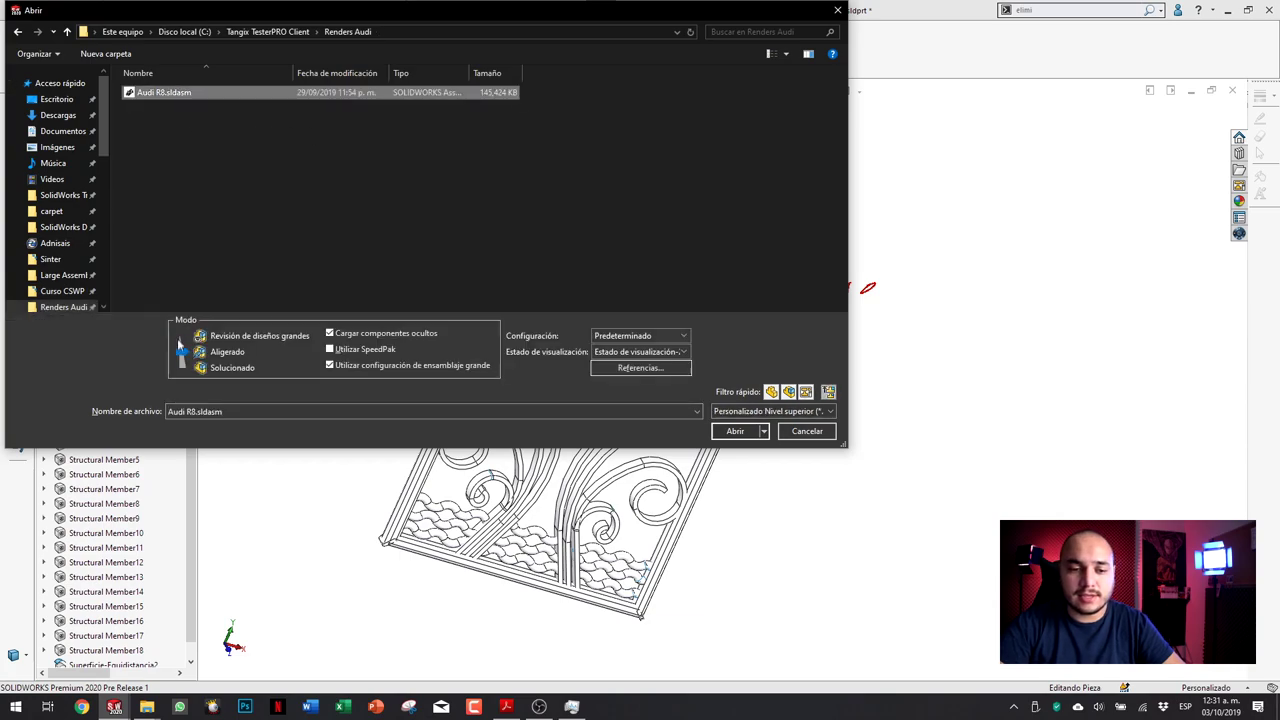
left_click_drag(181, 356, 181, 337)
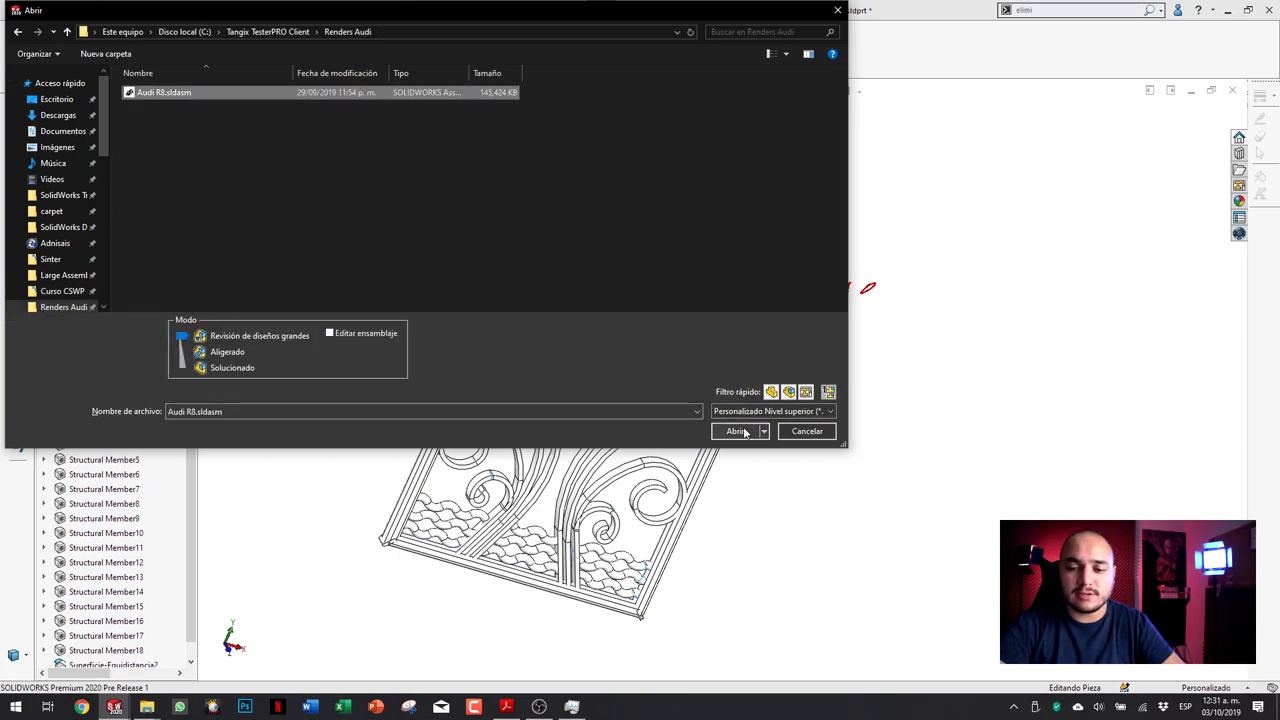
left_click(736, 430)
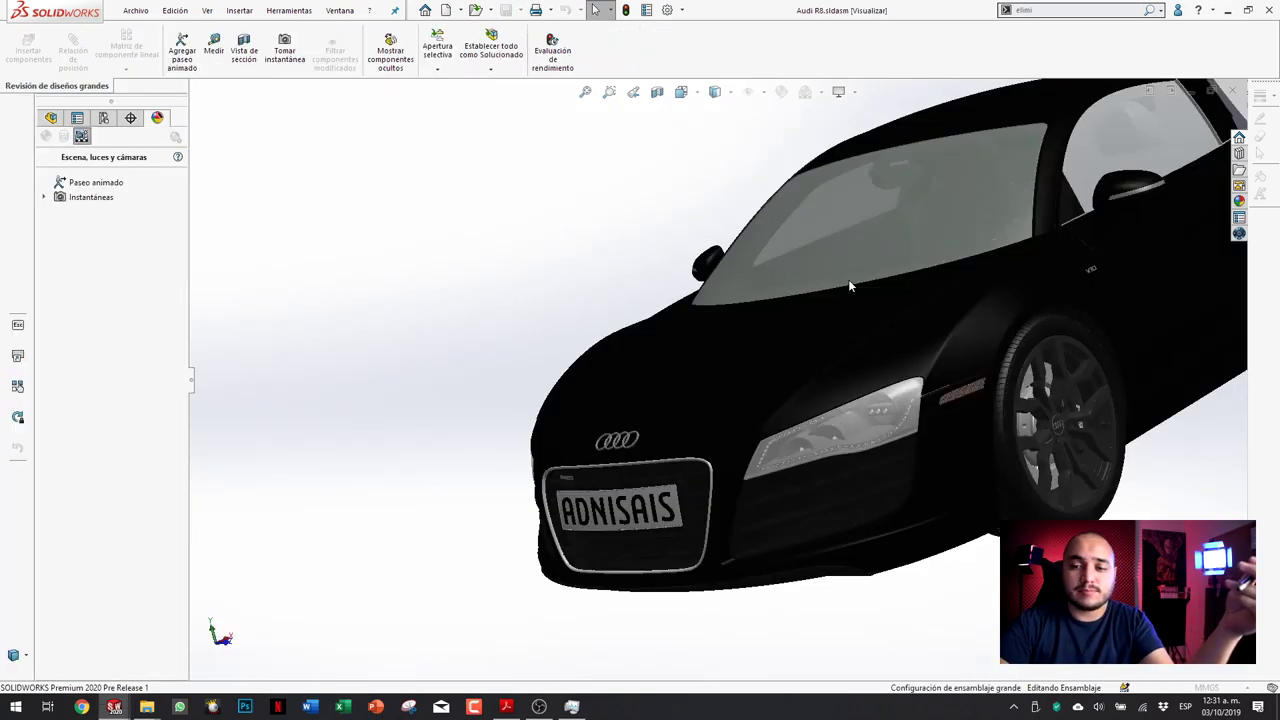
Step: Orbit the Audi R8 to a frontal view and show its component tree
mouse_move(848, 279)
middle_mouse_down()
mouse_move(905, 278)
mouse_move(688, 400)
middle_mouse_up()
scroll(889, 266, "down", 2)
scroll(937, 277, "down", 4)
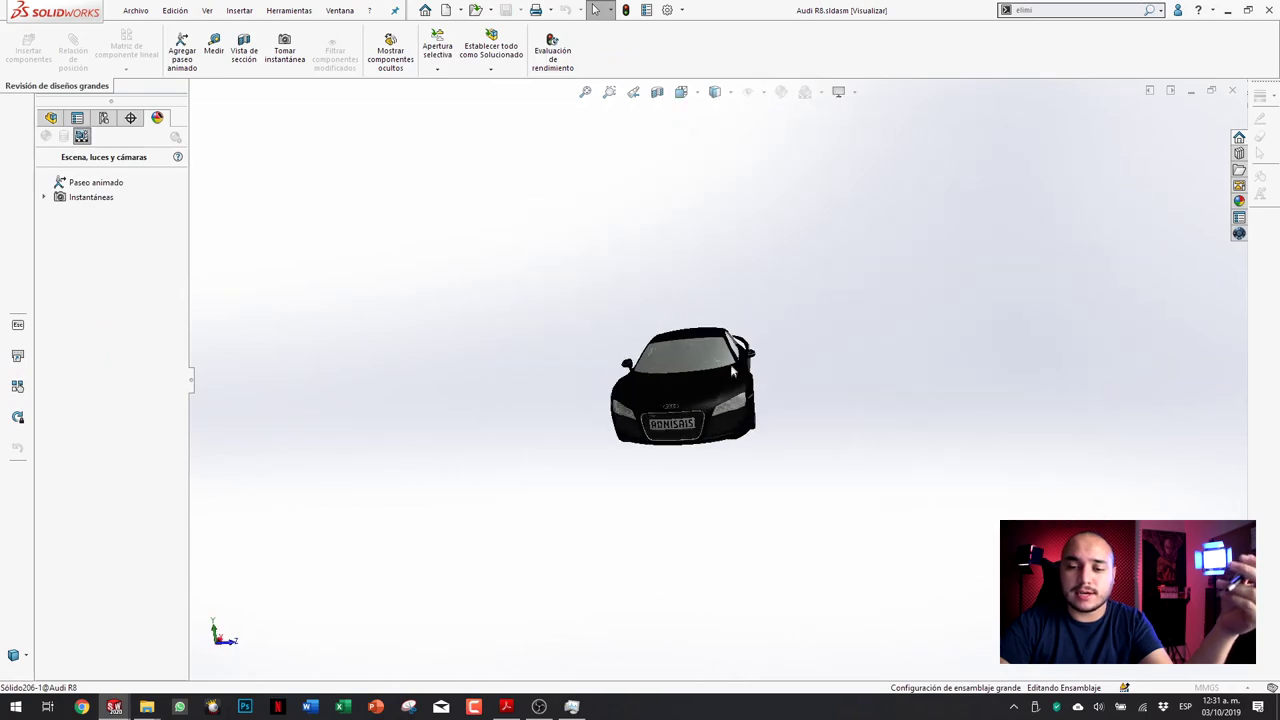
scroll(688, 400, "down", 1)
scroll(688, 400, "down", 2)
scroll(688, 400, "down", 2)
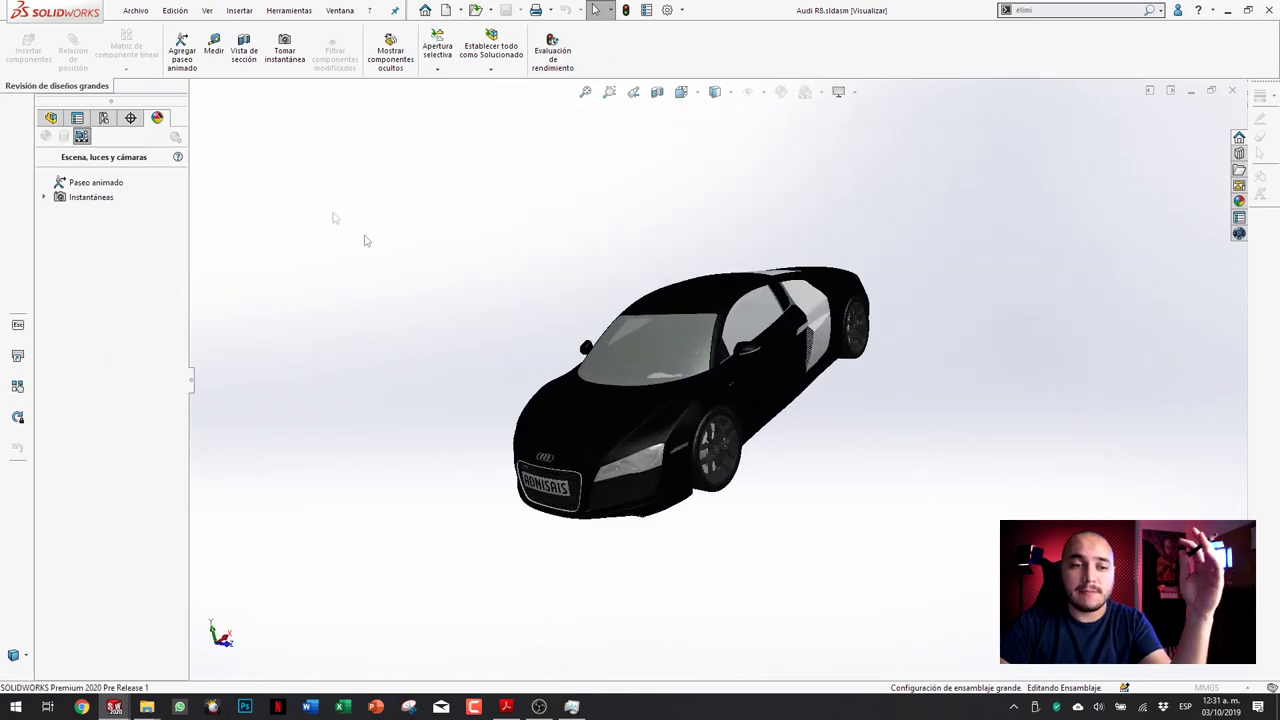
left_click(49, 119)
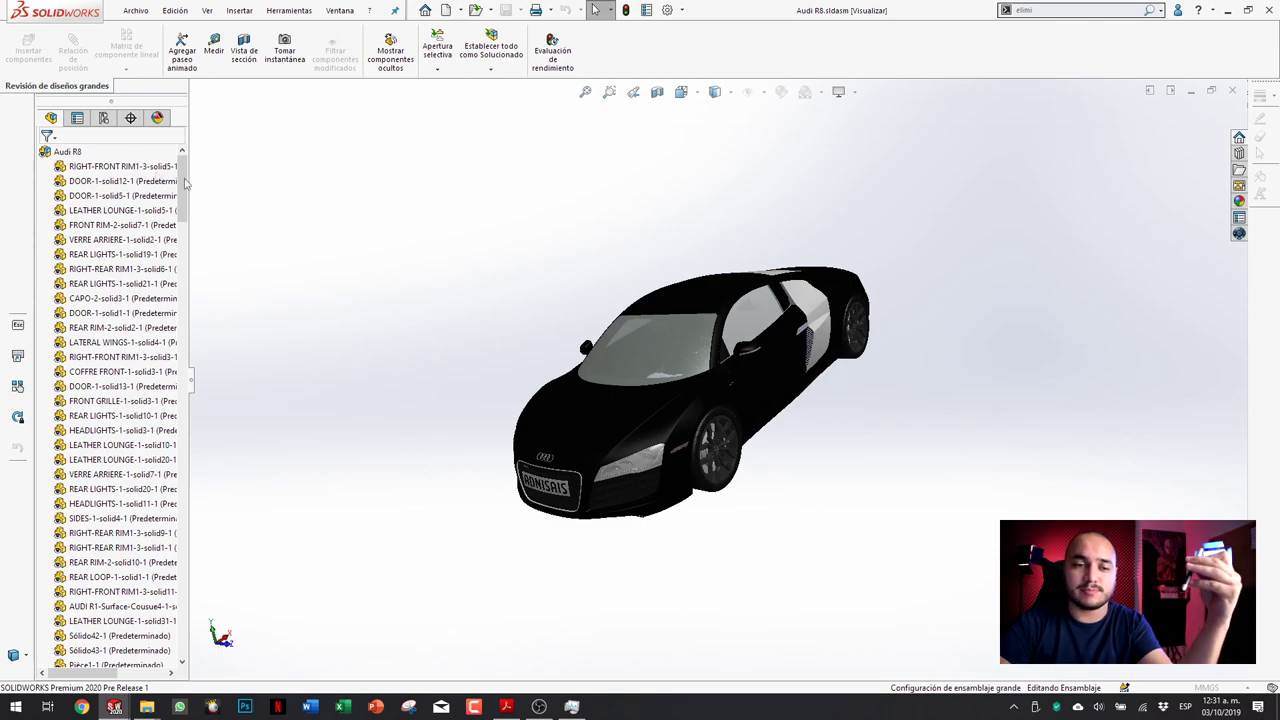
Step: Load all Audi R8 components for full editing, then switch to DestinationAssembly
right_click(64, 153)
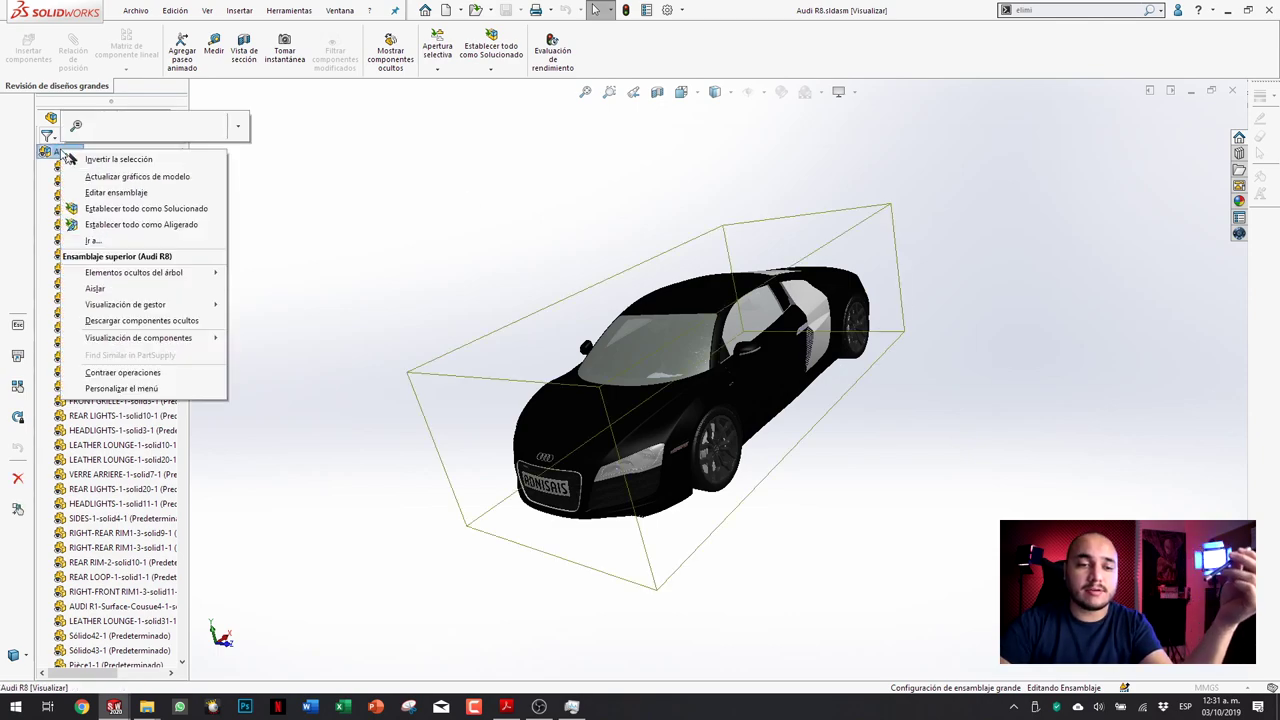
left_click(90, 208)
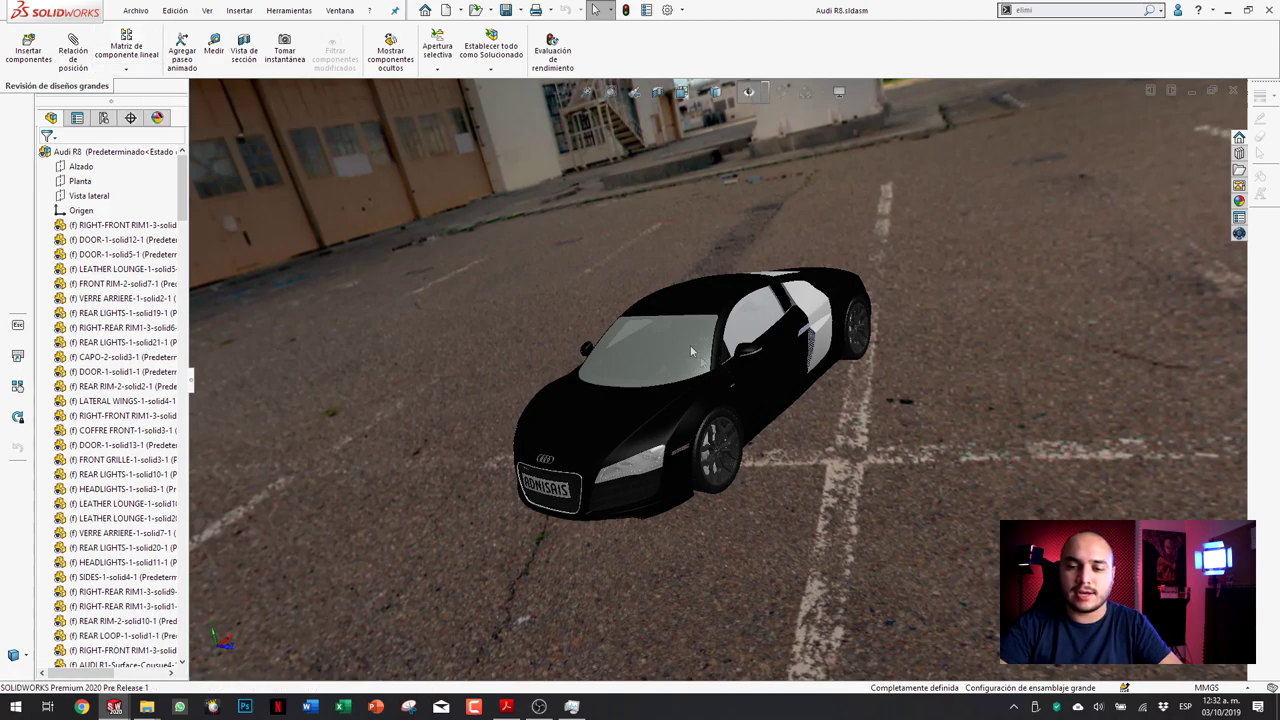
middle_click_drag(783, 432, 793, 398)
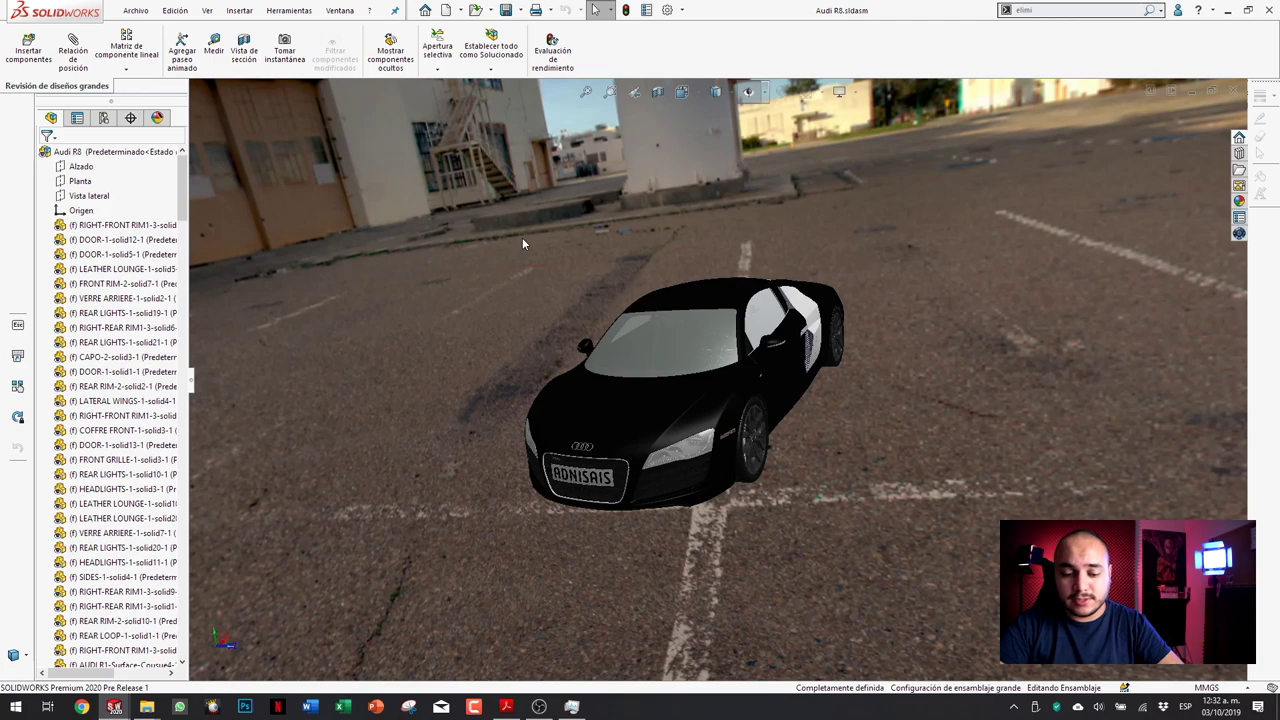
key("ctrl+Tab")
key("ctrl+Tab")
key("ctrl+Tab")
key("ctrl+Tab")
key("ctrl+Tab")
key("ctrl+Tab")
key("ctrl+Tab")
key("ctrl+Tab")
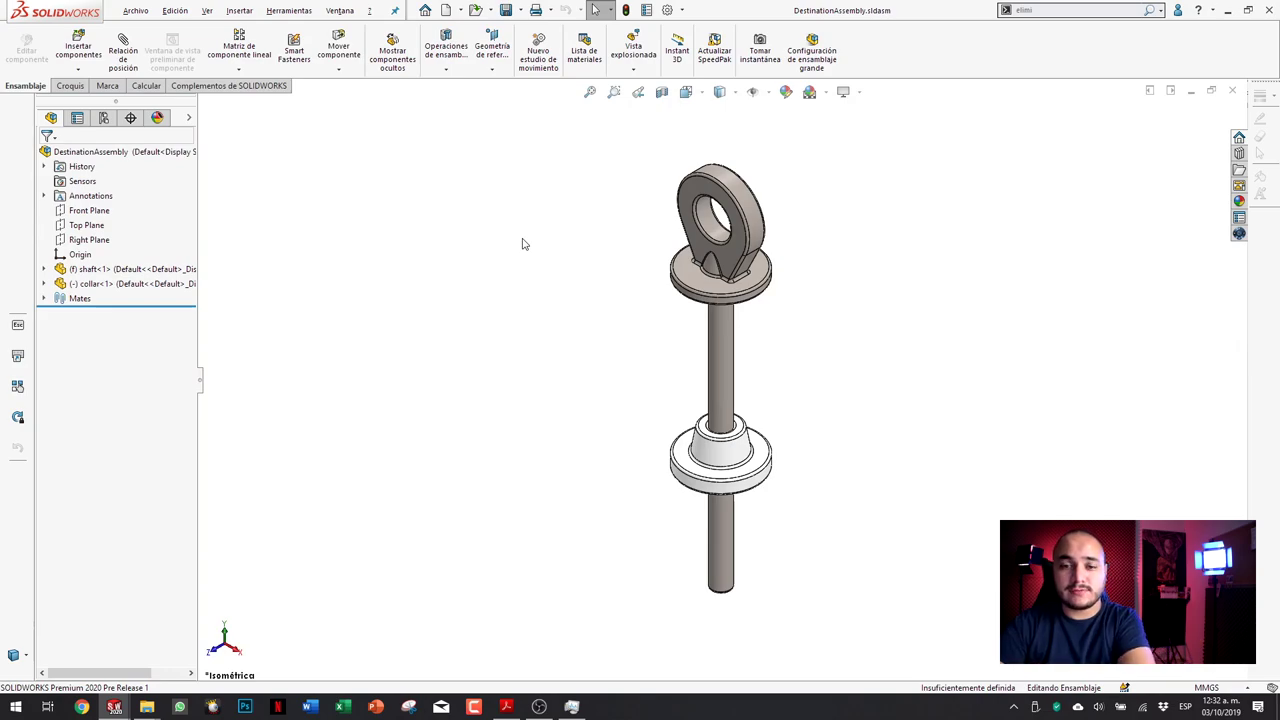
Step: Insert the spring component beside the shaft and orbit around the spring and shaft
left_click(78, 55)
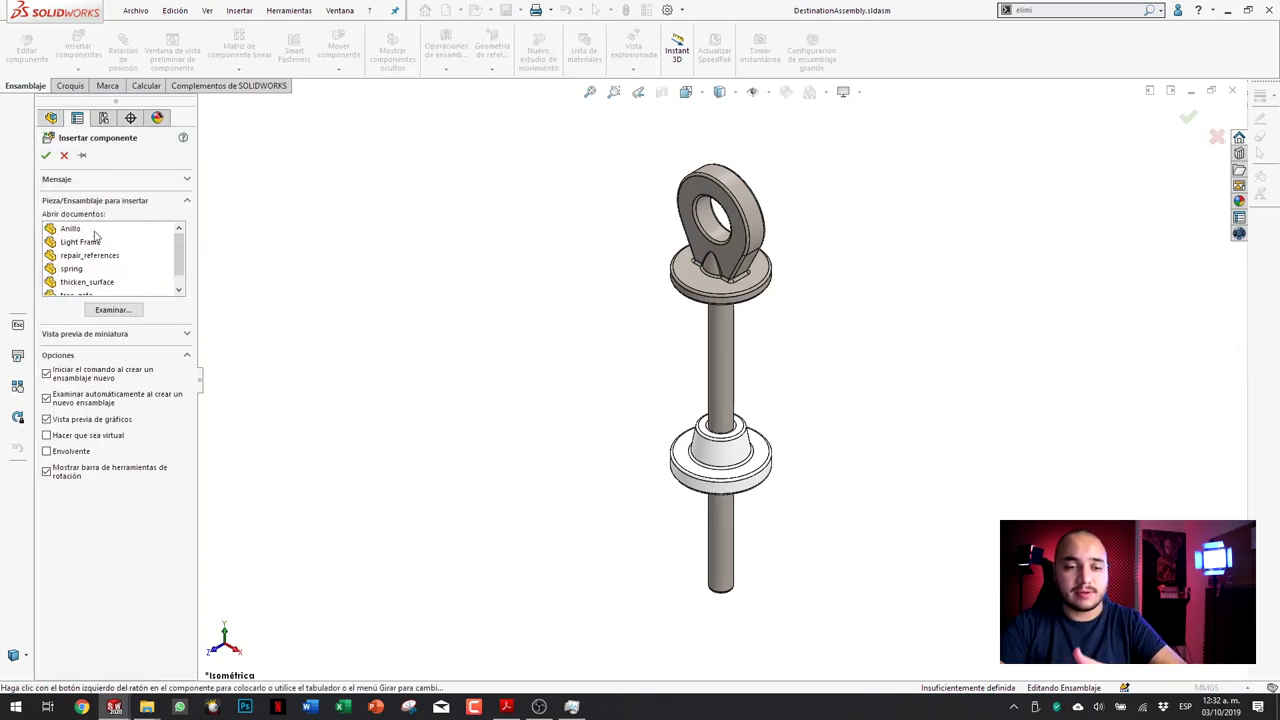
left_click(74, 268)
left_click(532, 345)
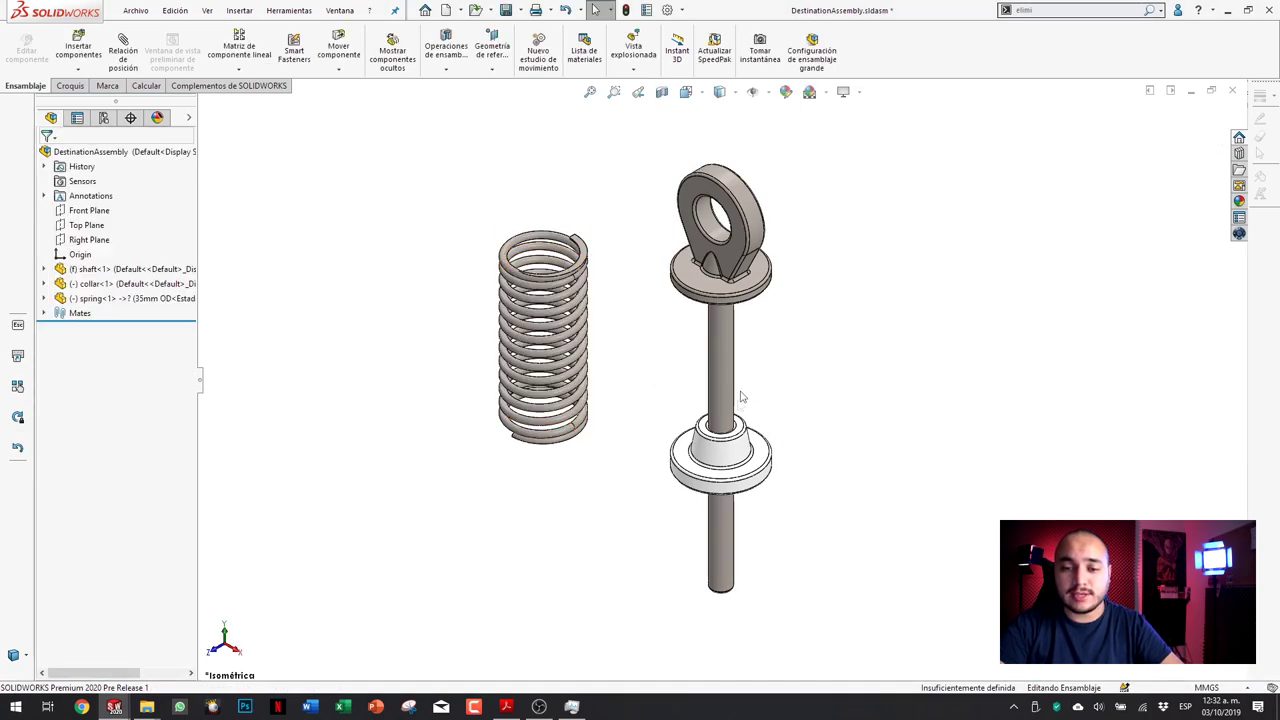
left_click(744, 445)
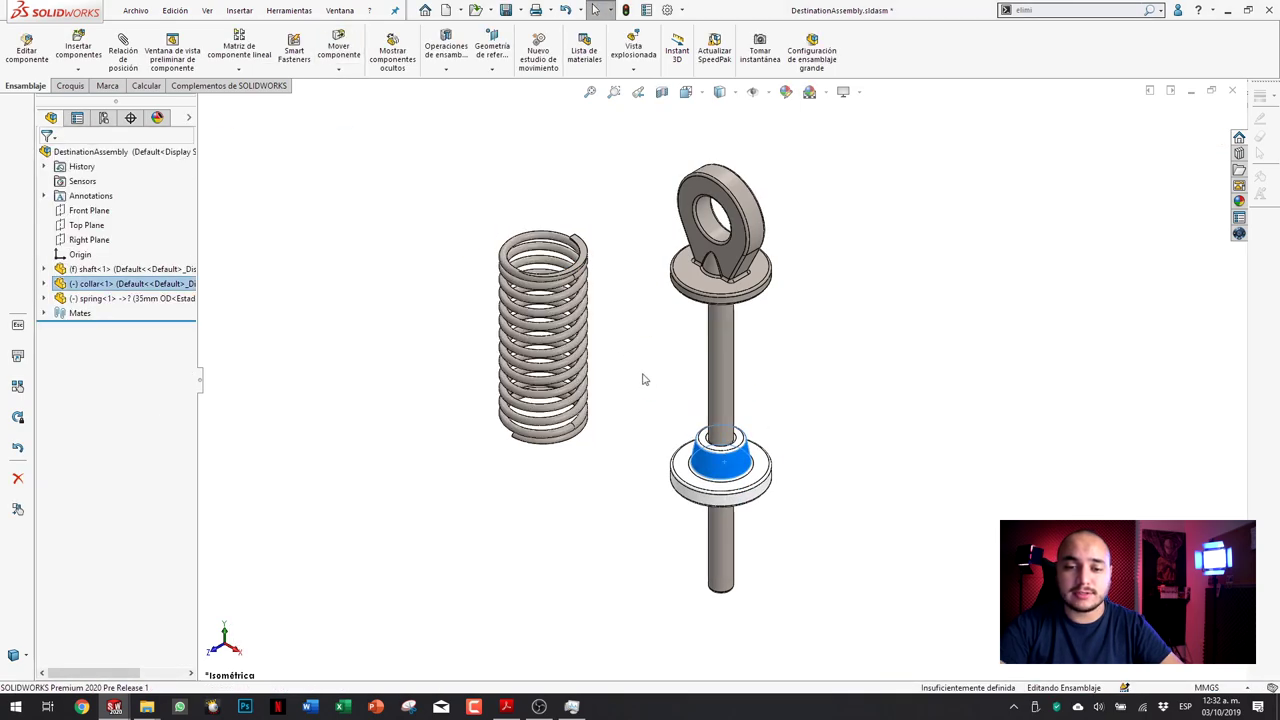
middle_click_drag(643, 374, 620, 234)
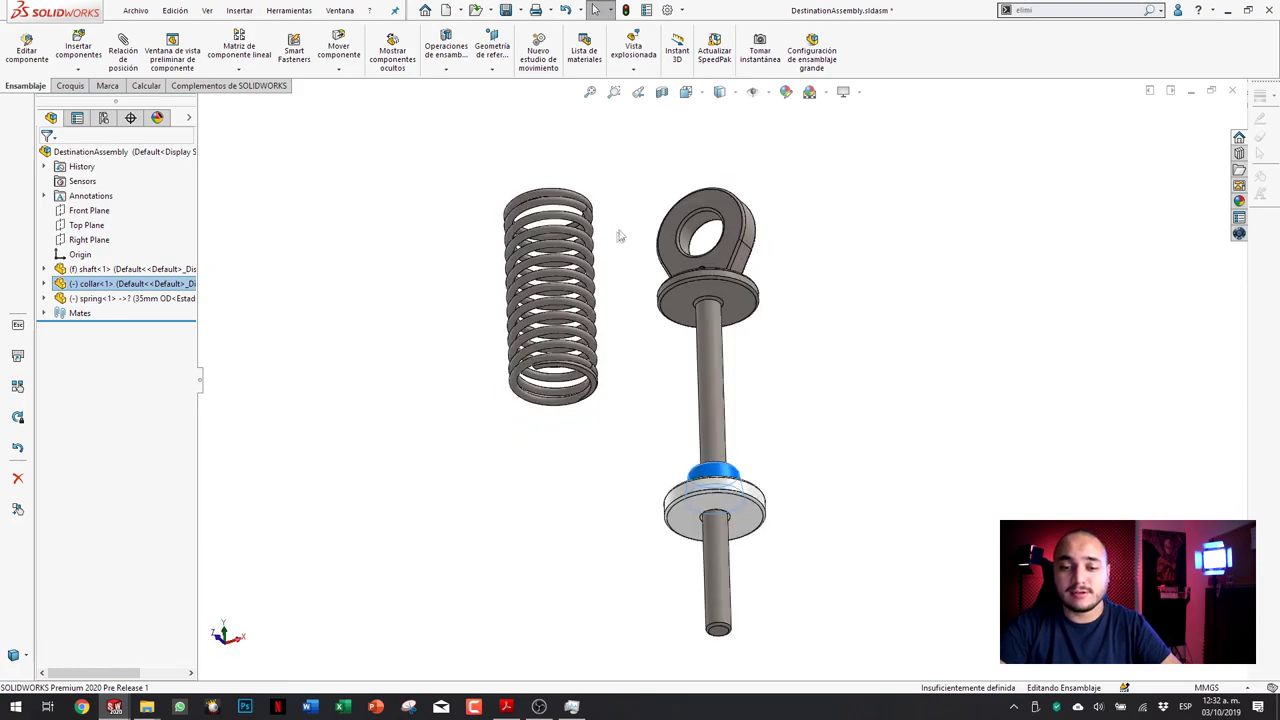
scroll(603, 383, "down", 3)
scroll(603, 383, "down", 2)
Step: Inspect the spring's bottom edge and the collar's top face, then clear the selection
left_click(614, 377)
mouse_move(794, 434)
middle_mouse_down()
mouse_move(795, 495)
mouse_move(822, 430)
middle_mouse_up()
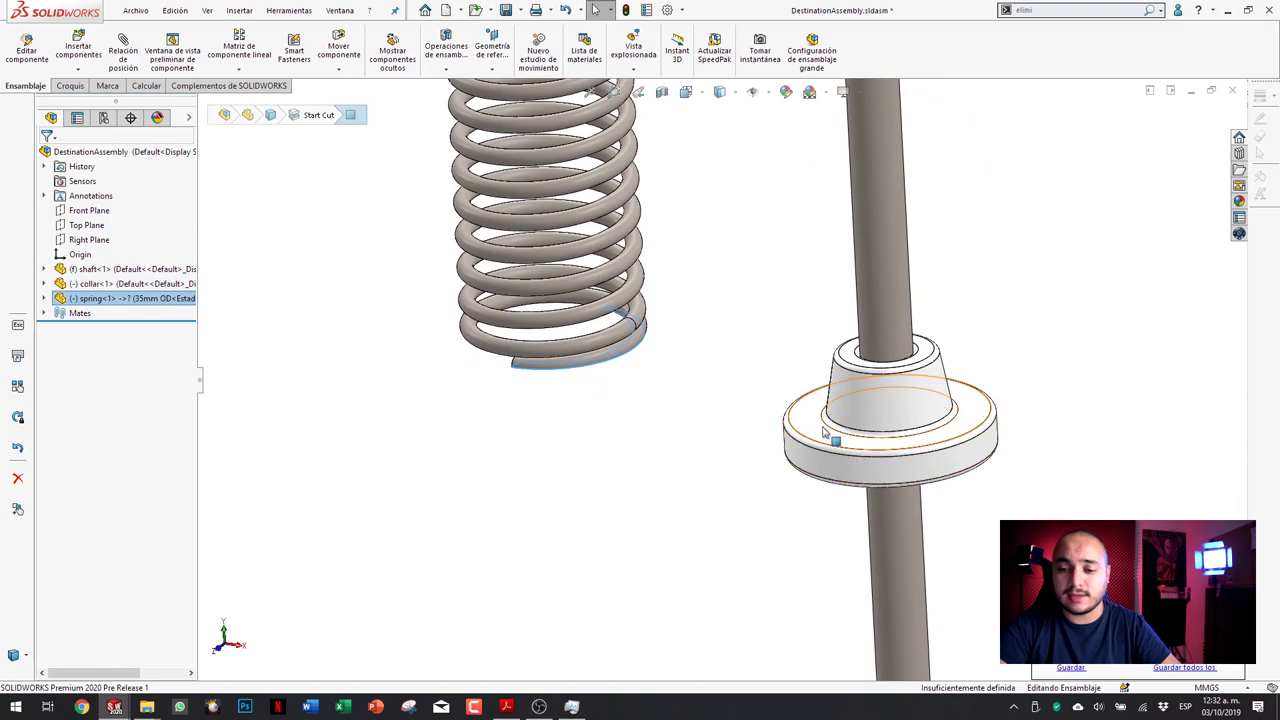
left_click(822, 430, "ctrl")
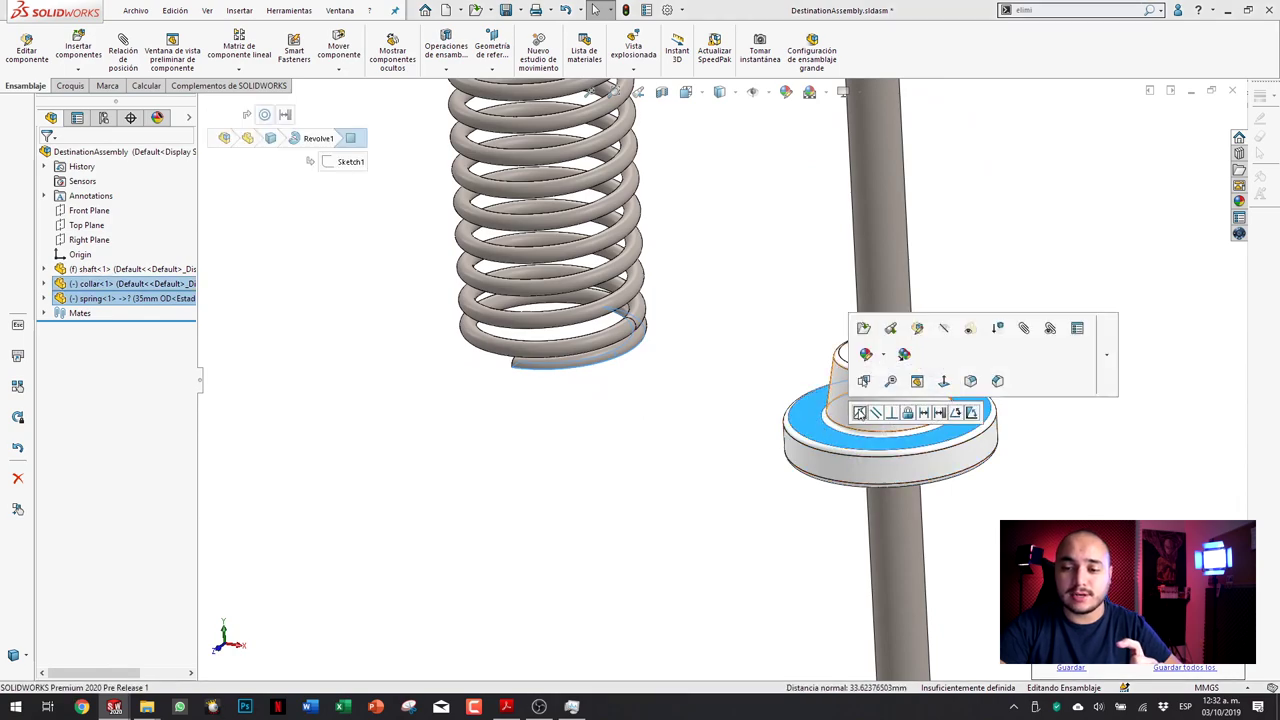
middle_click_drag(849, 427, 815, 328)
left_click(815, 328)
scroll(825, 300, "up", 3)
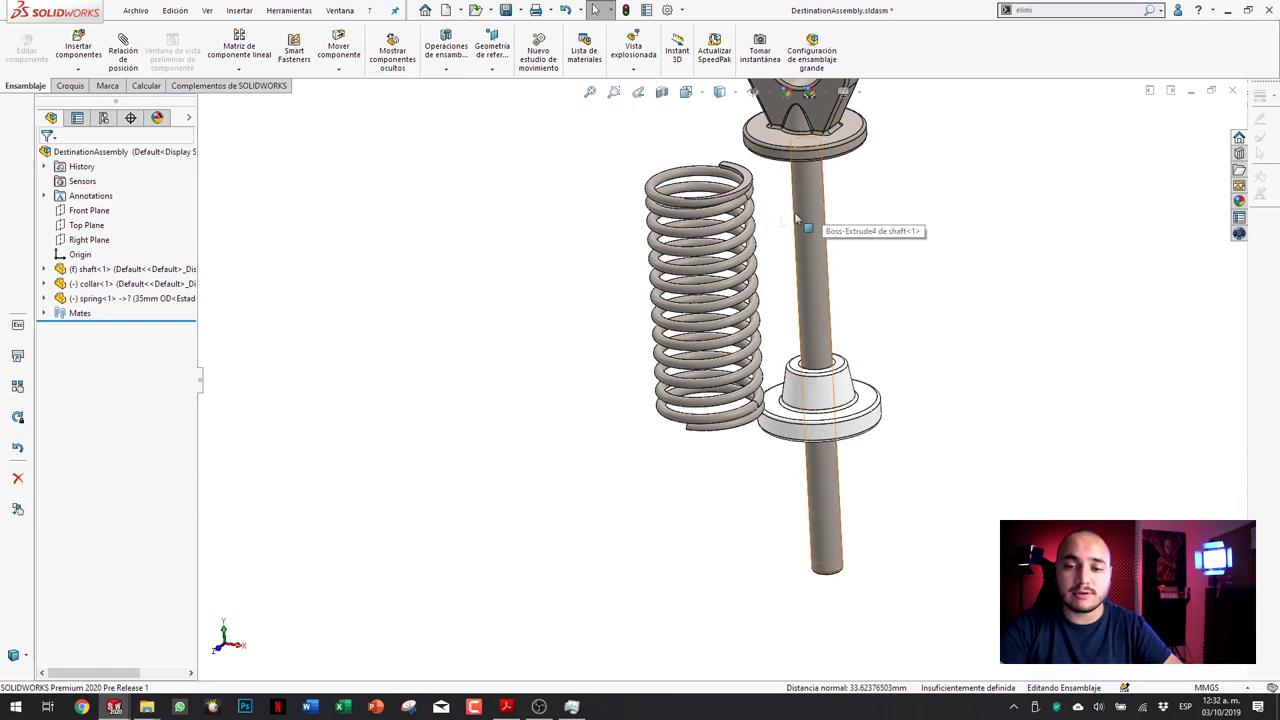
middle_click_drag(723, 206, 696, 174)
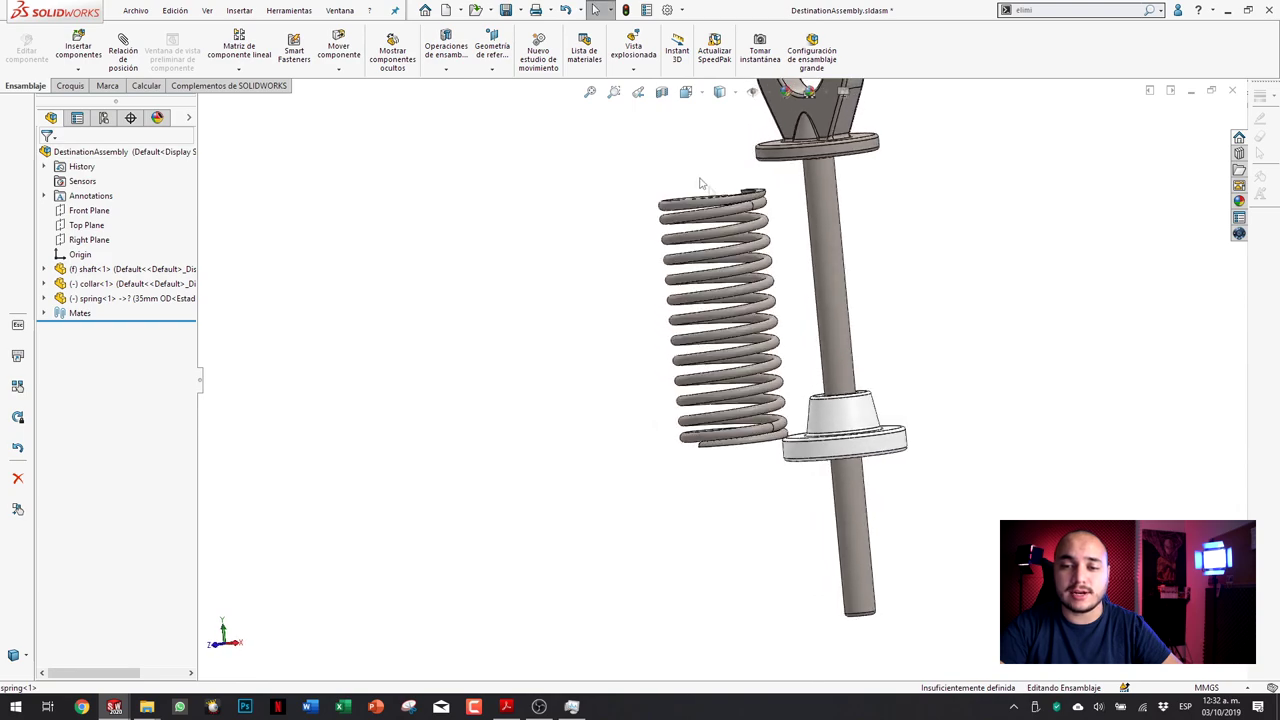
scroll(730, 205, "down", 2)
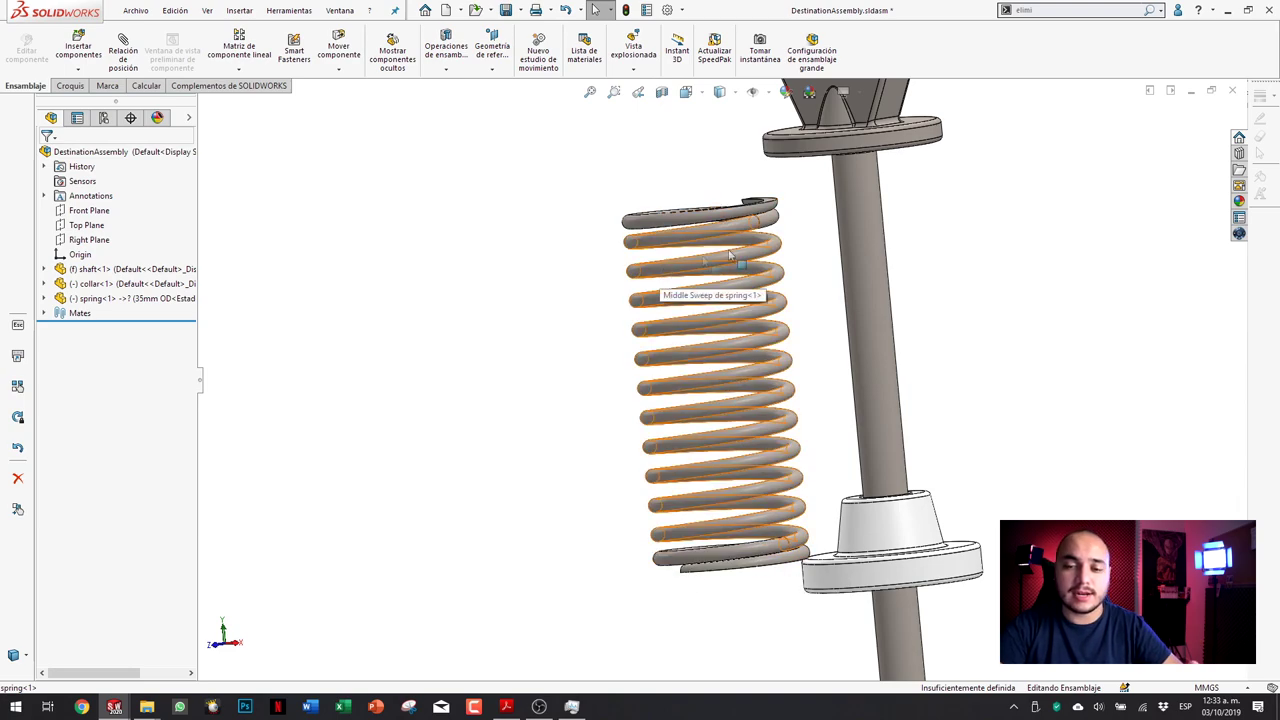
Step: Show axes and mate SpringAxis coincident with the shaft axis, then make the spring flexible
left_click(768, 92)
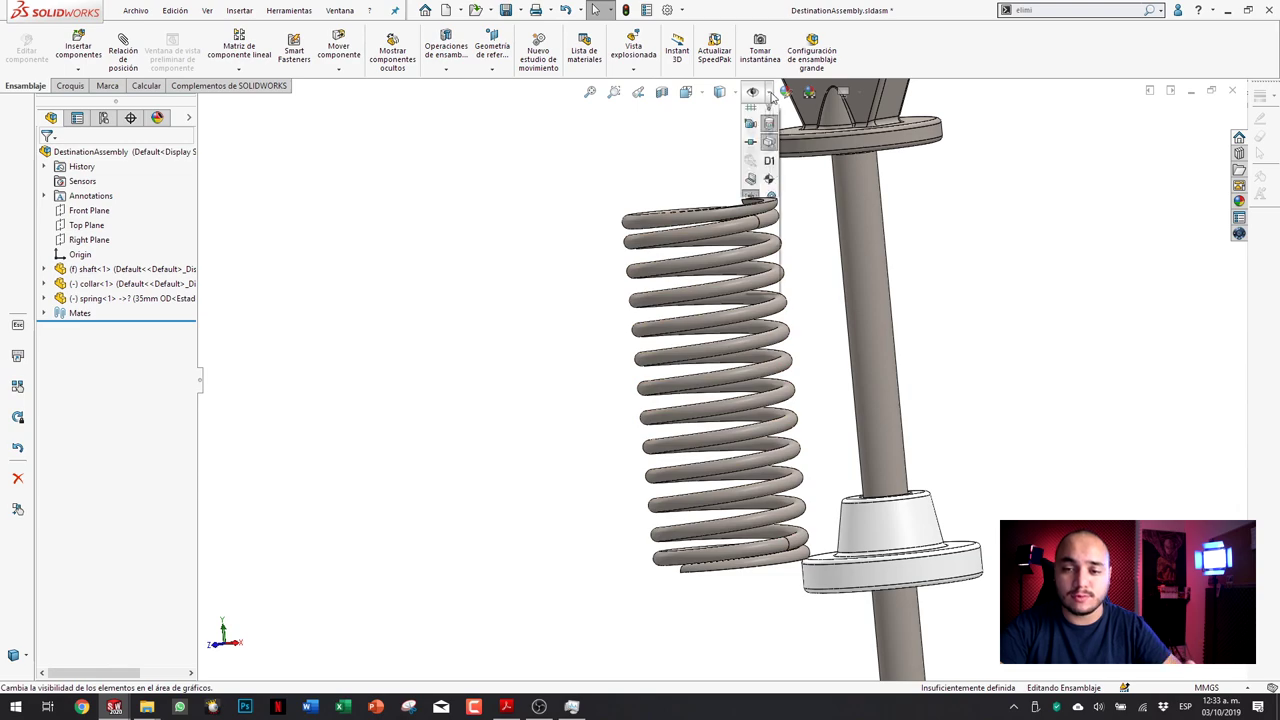
left_click(750, 141)
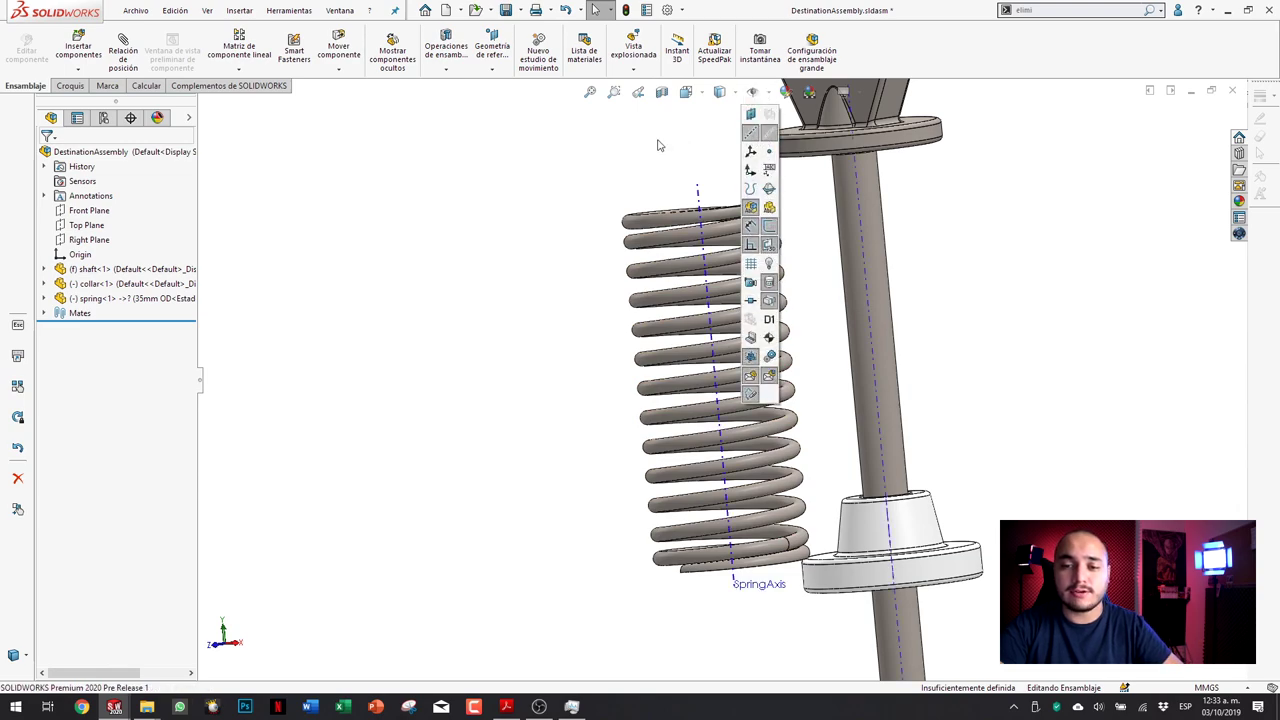
left_click(706, 228)
left_click(862, 228, "ctrl")
mouse_move(758, 92)
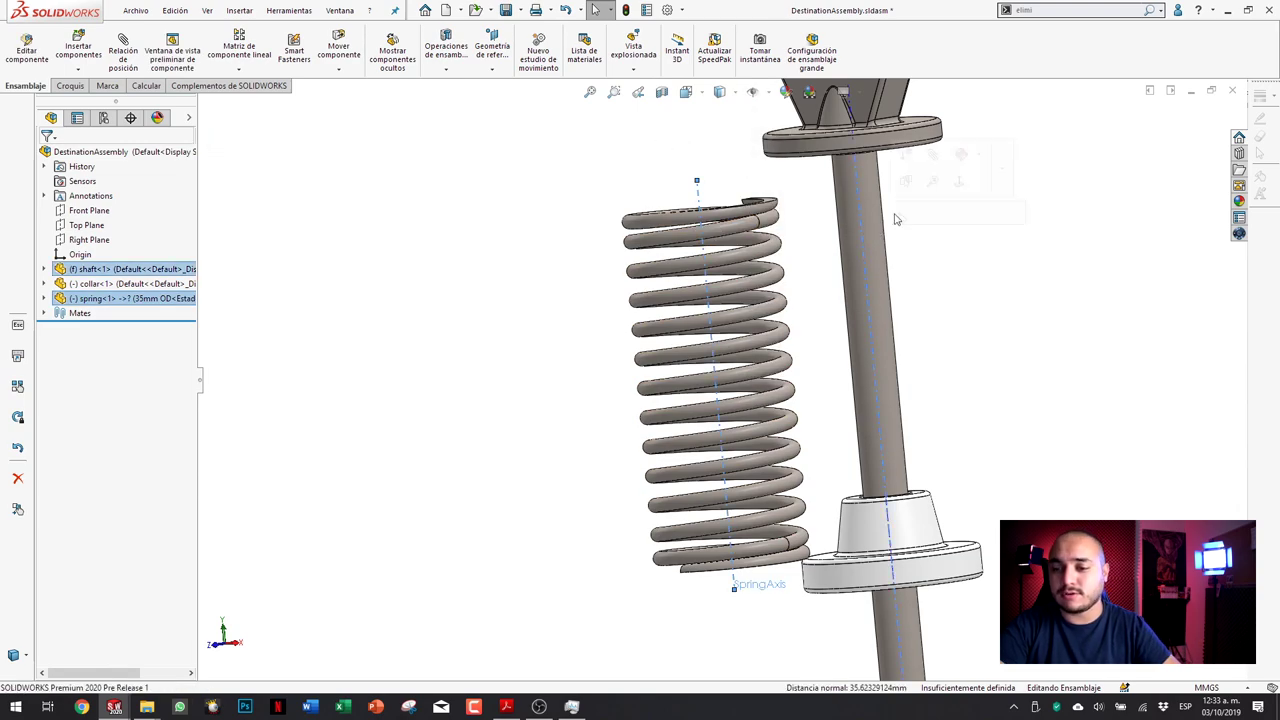
left_click(902, 213)
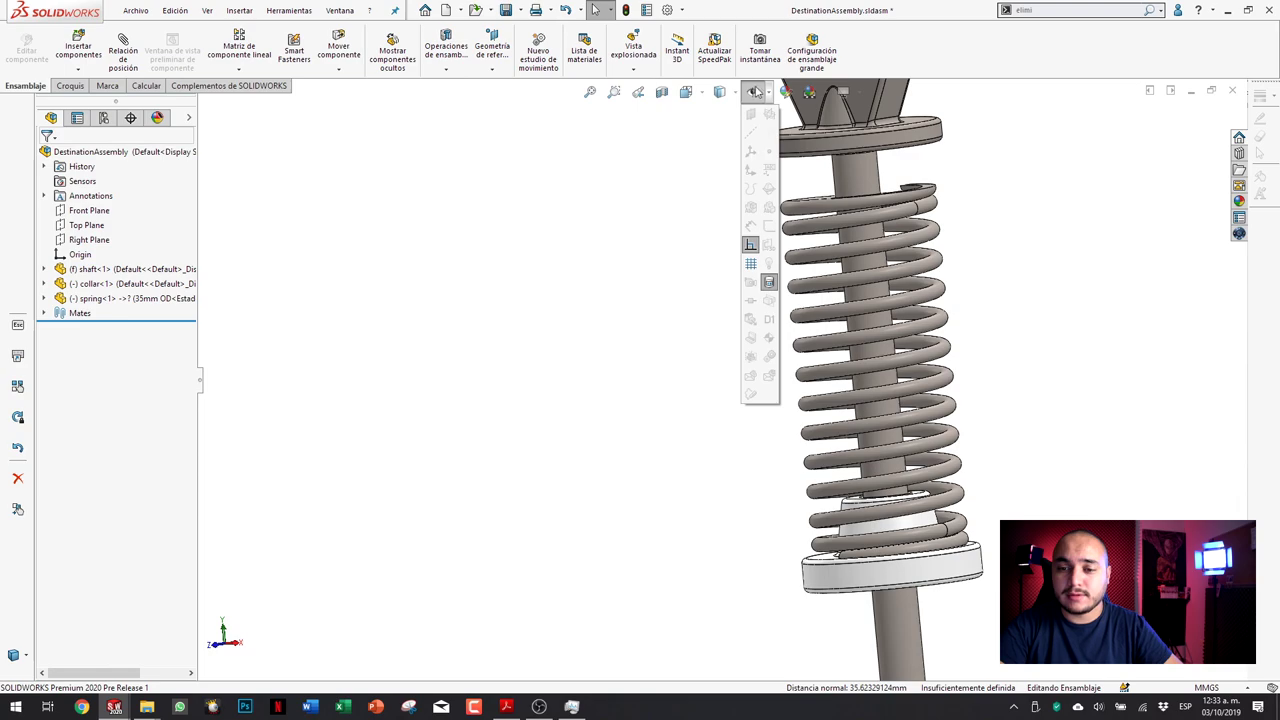
right_click(88, 302)
left_click(197, 255)
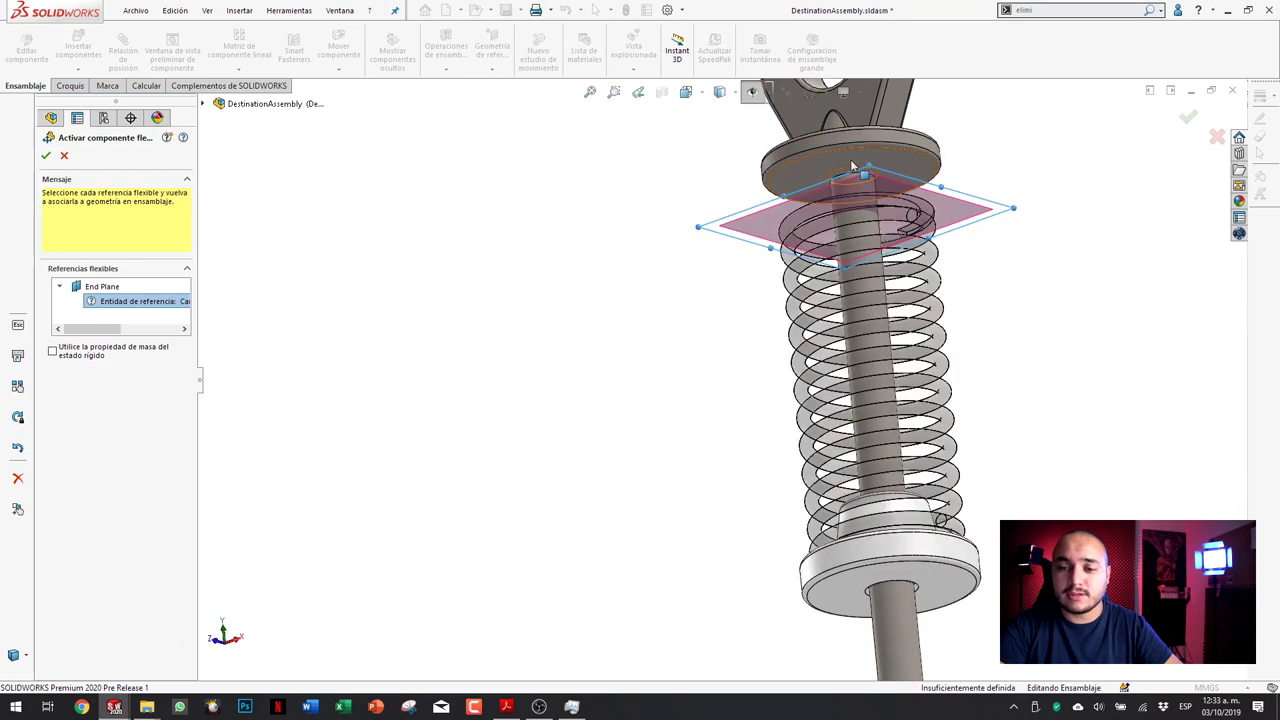
Step: Tie the flexible spring's End Plane to the washer's top face and fit the shock in view
left_click(858, 168)
left_click(45, 156)
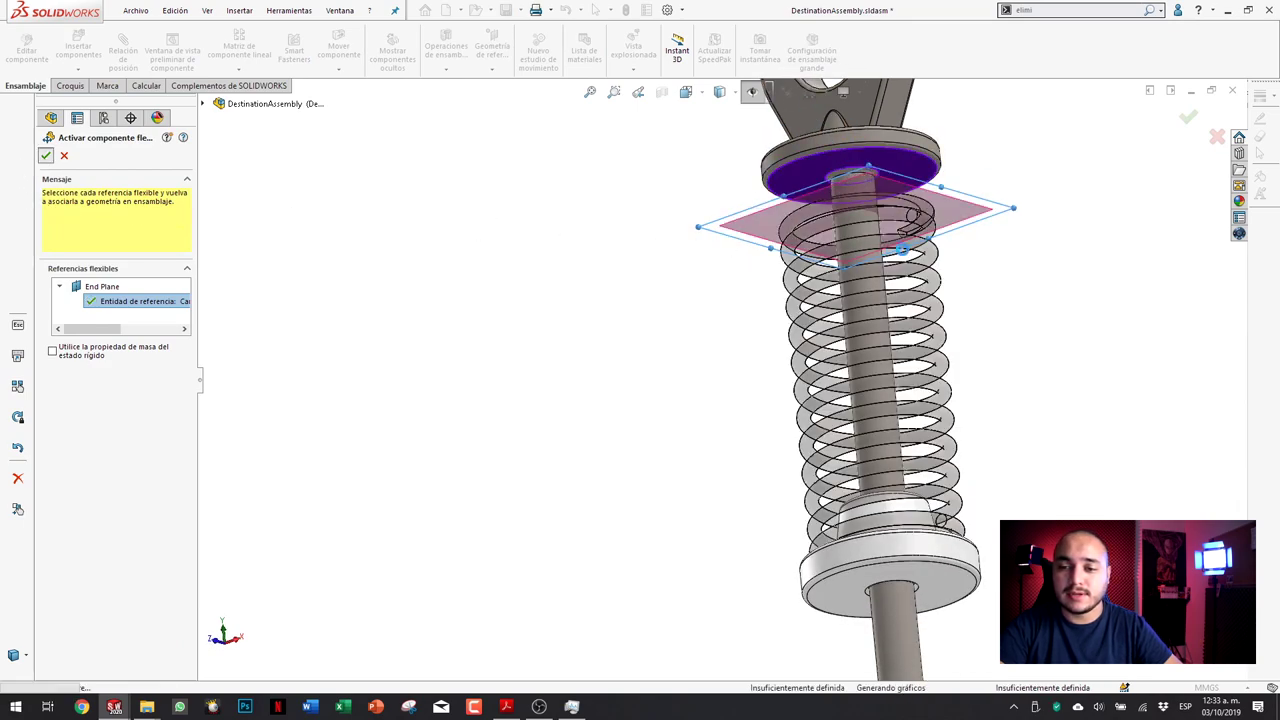
key("f")
middle_click_drag(980, 277, 986, 423)
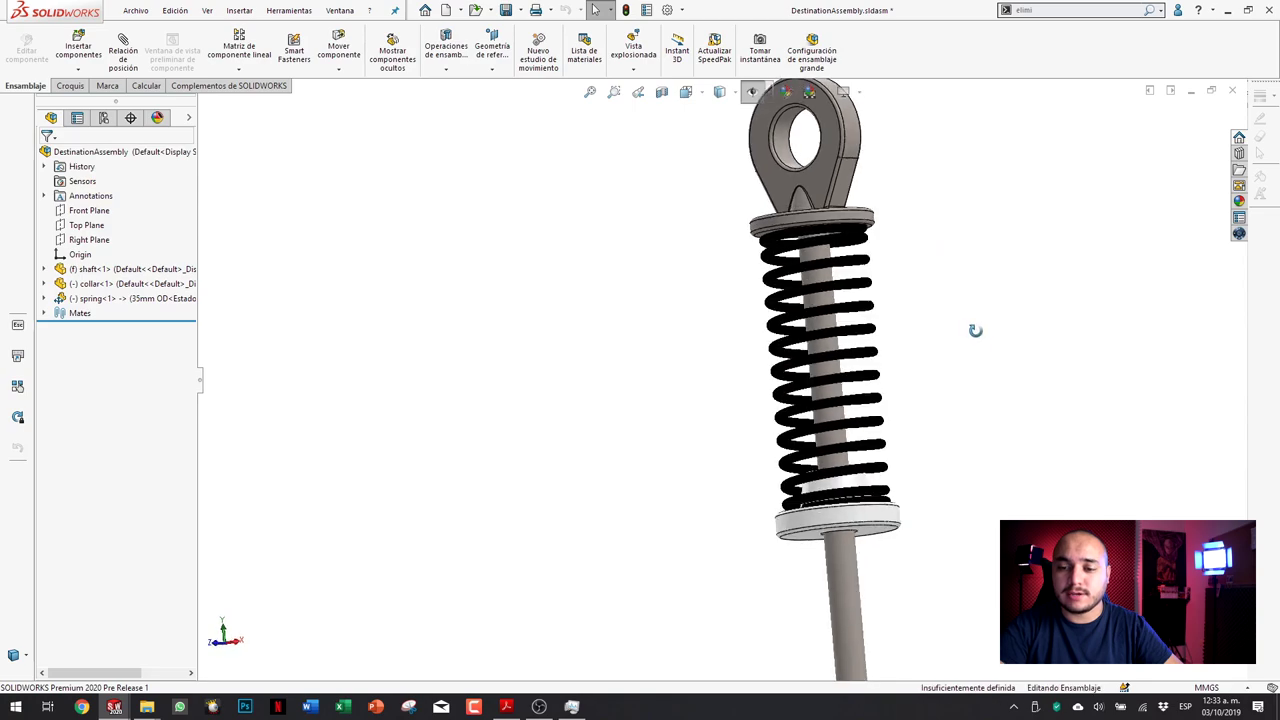
scroll(785, 438, "up", 3)
Step: Slide the collar down and up the shaft to test the spring stretching and compressing
left_click_drag(775, 438, 771, 480)
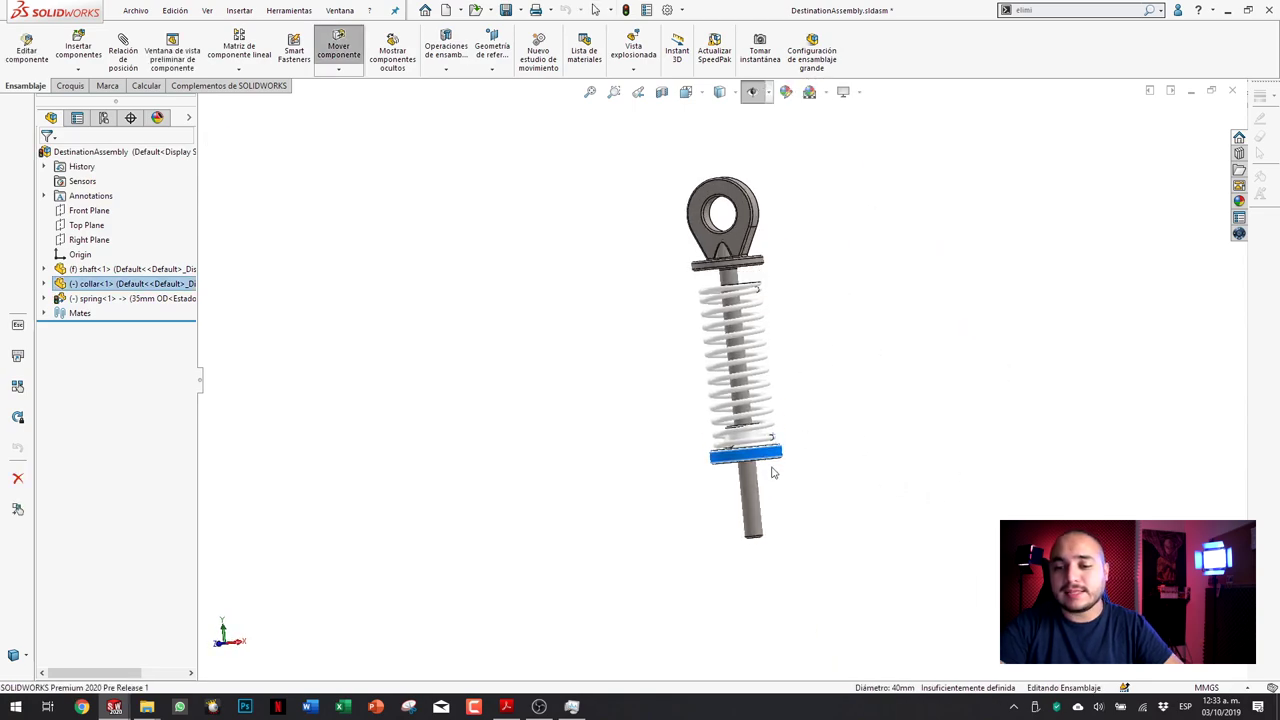
scroll(839, 401, "down", 2)
scroll(839, 401, "down", 1)
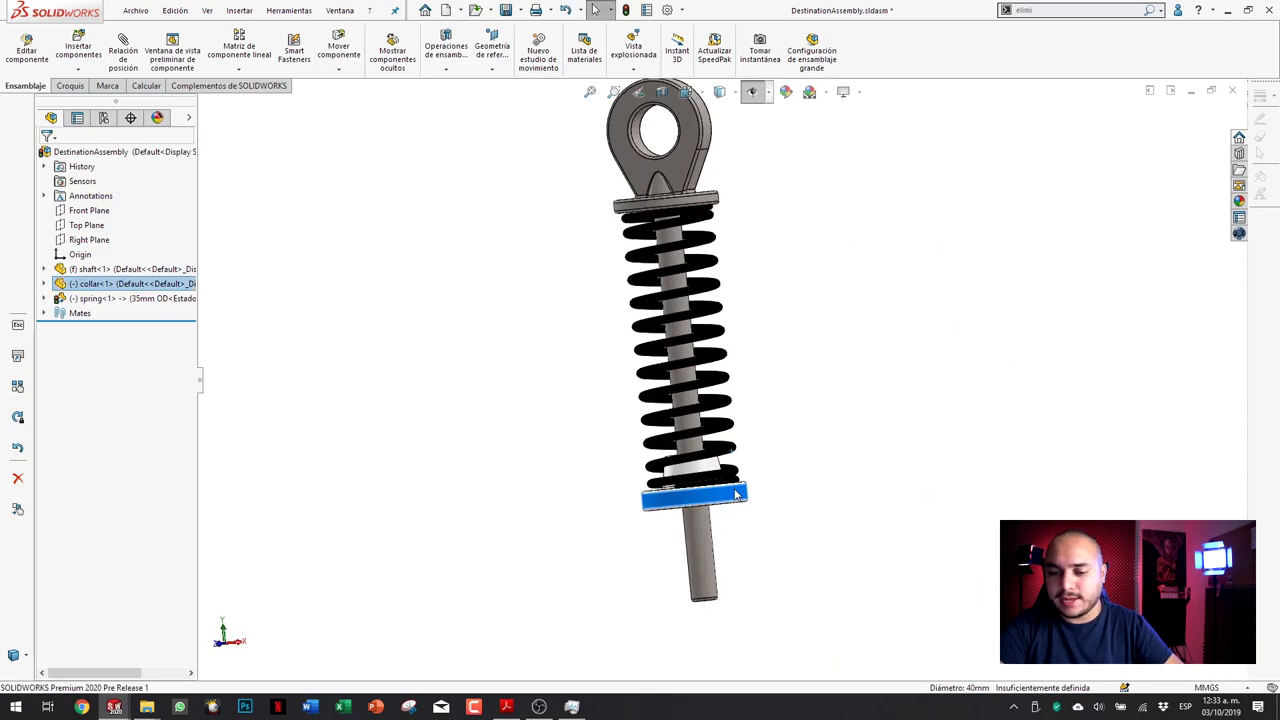
left_click_drag(733, 505, 722, 390)
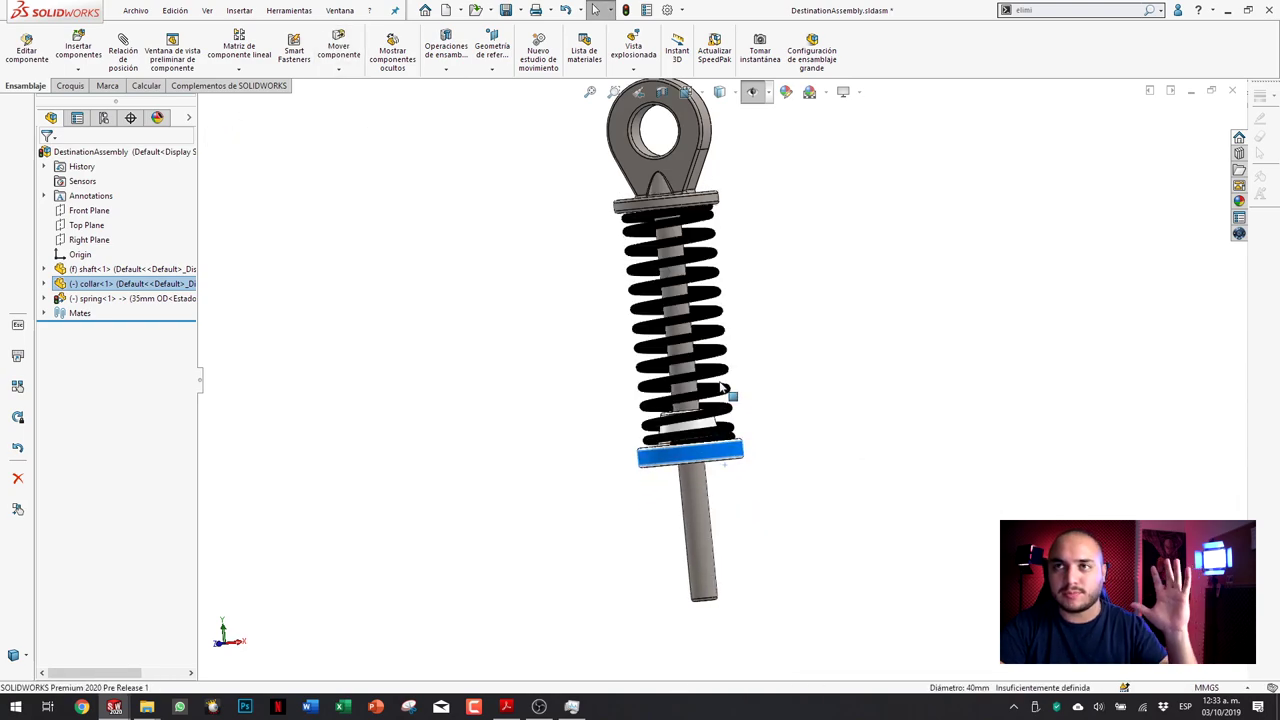
left_click_drag(722, 388, 744, 524)
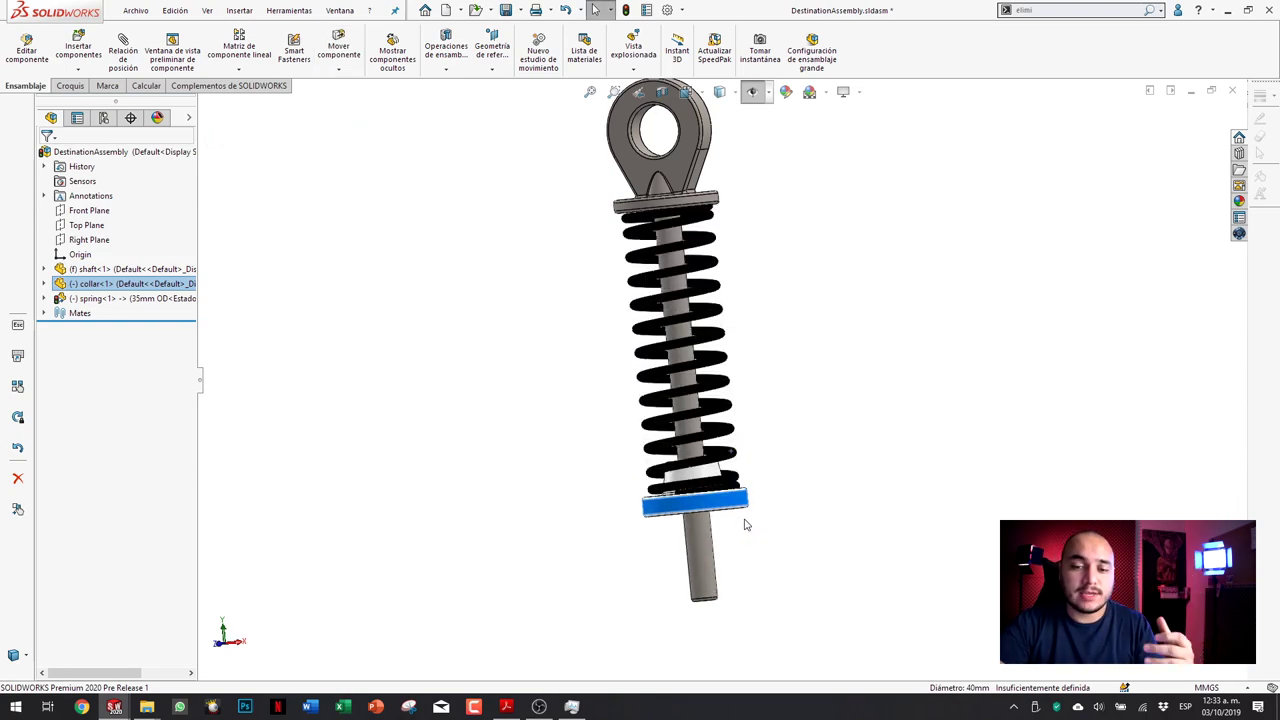
middle_click_drag(717, 277, 690, 338)
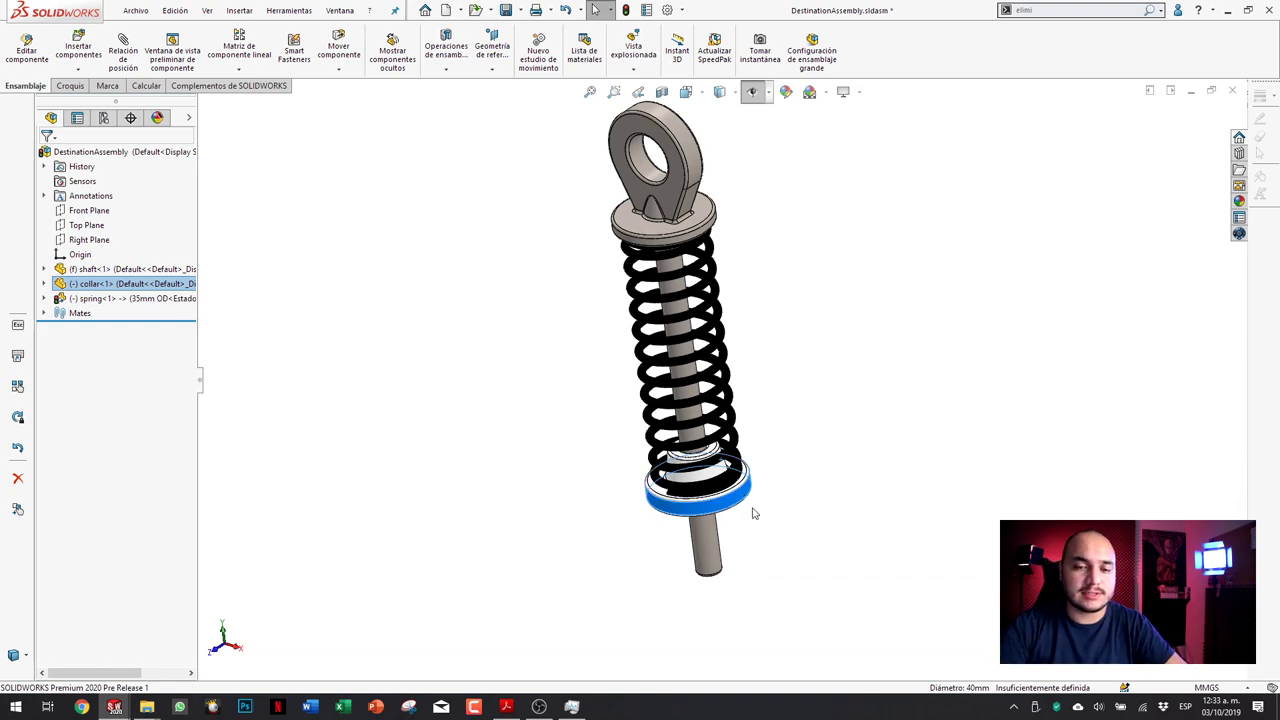
left_click(594, 373)
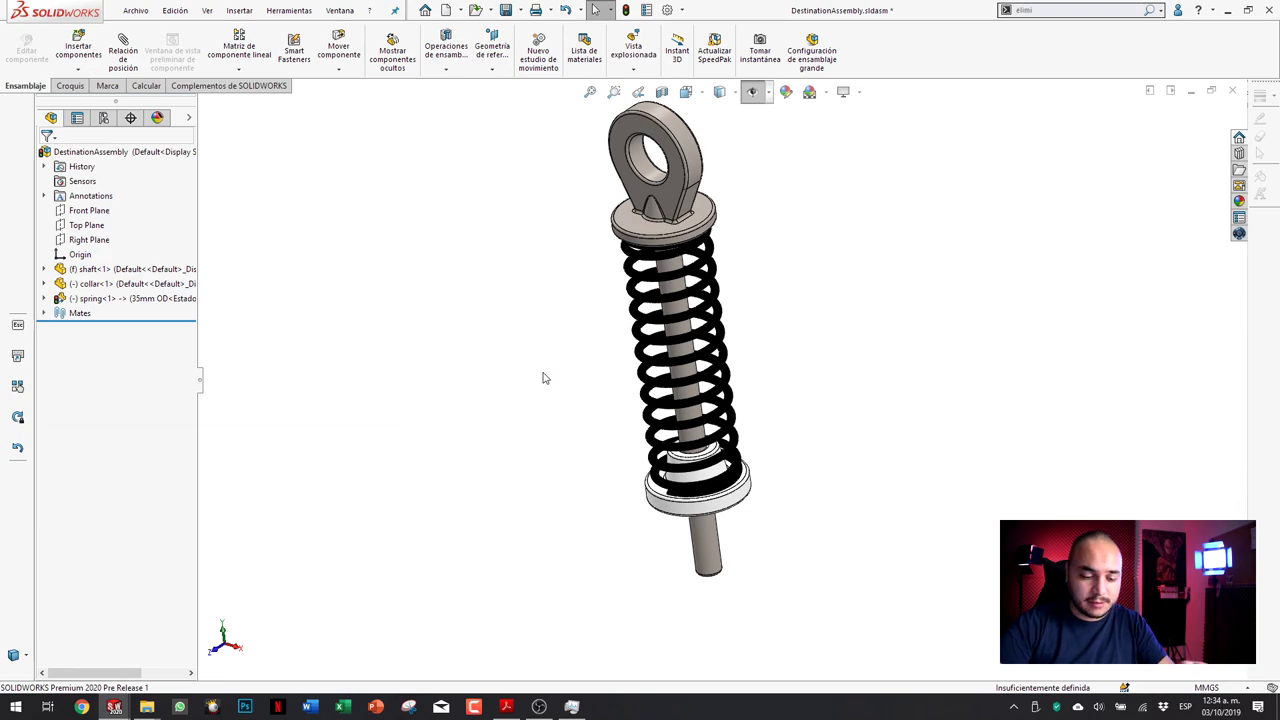
key("alt+Tab")
key("alt+shift+Tab")
Step: Insert the Light Frame part beside the shock and fit the assembly in view
left_click(78, 50)
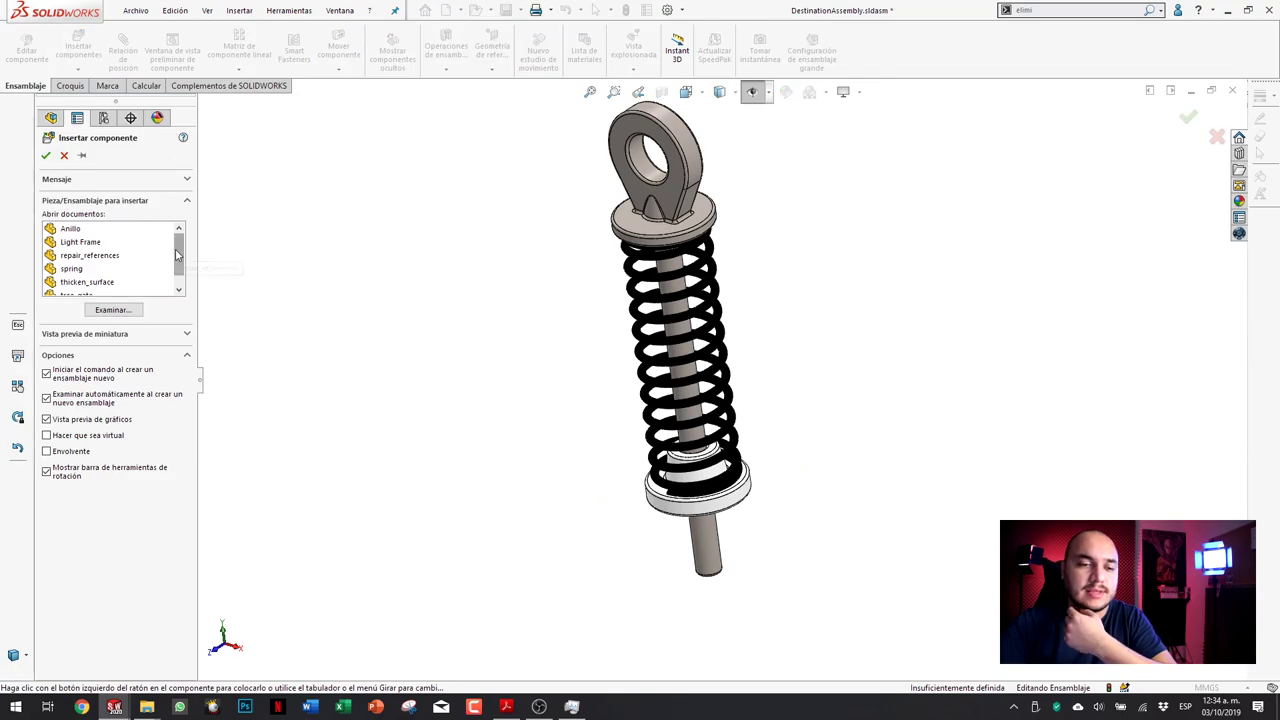
left_click(95, 243)
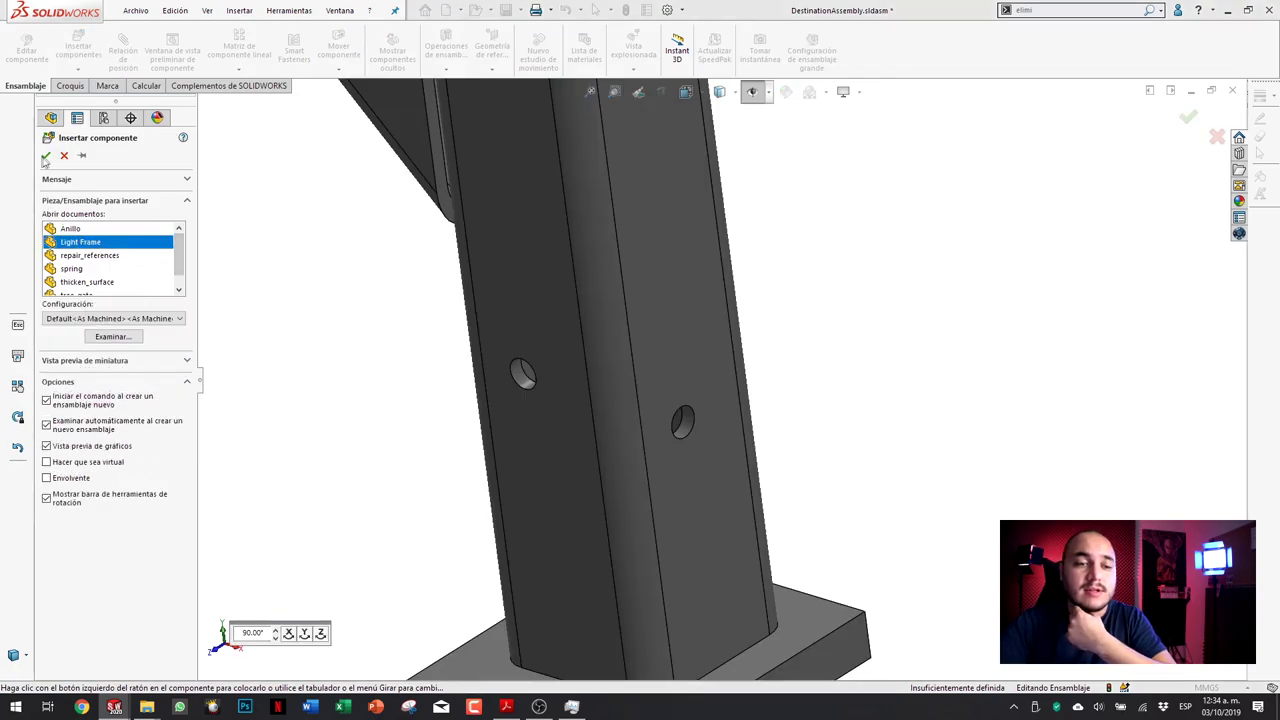
scroll(737, 217, "up", 3)
scroll(846, 209, "up", 3)
scroll(1000, 260, "up", 2)
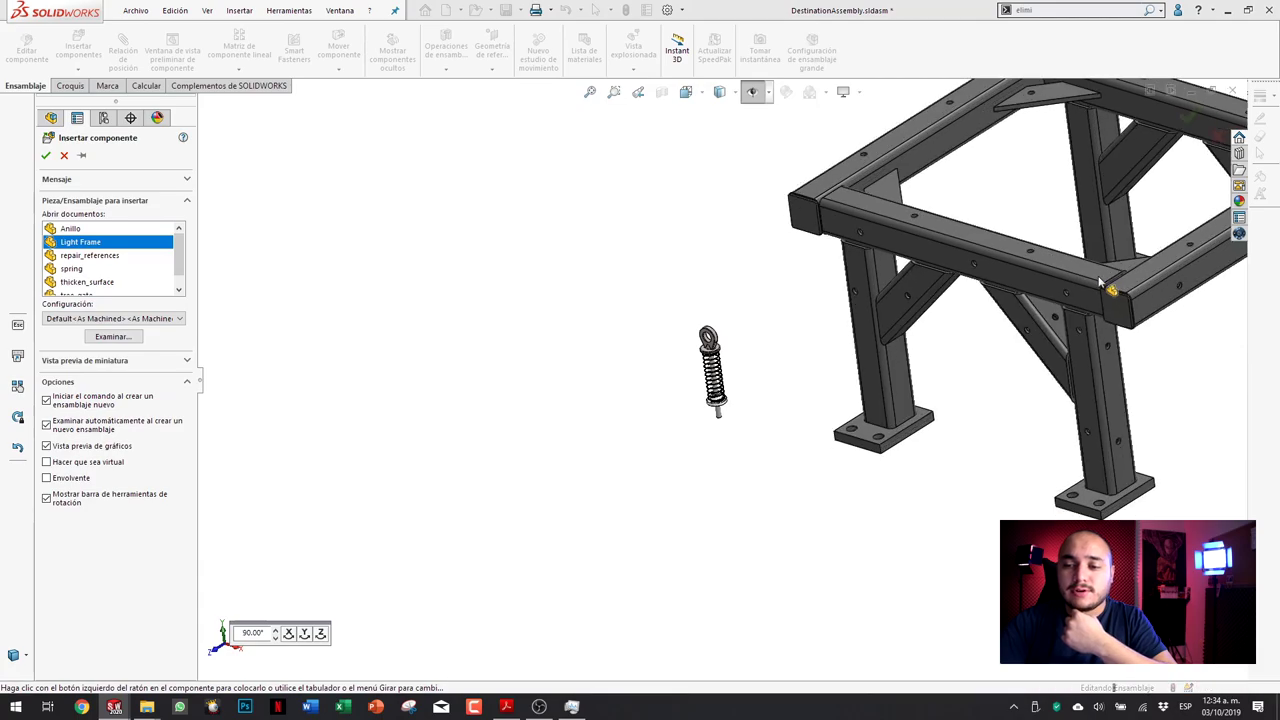
left_click(1100, 283)
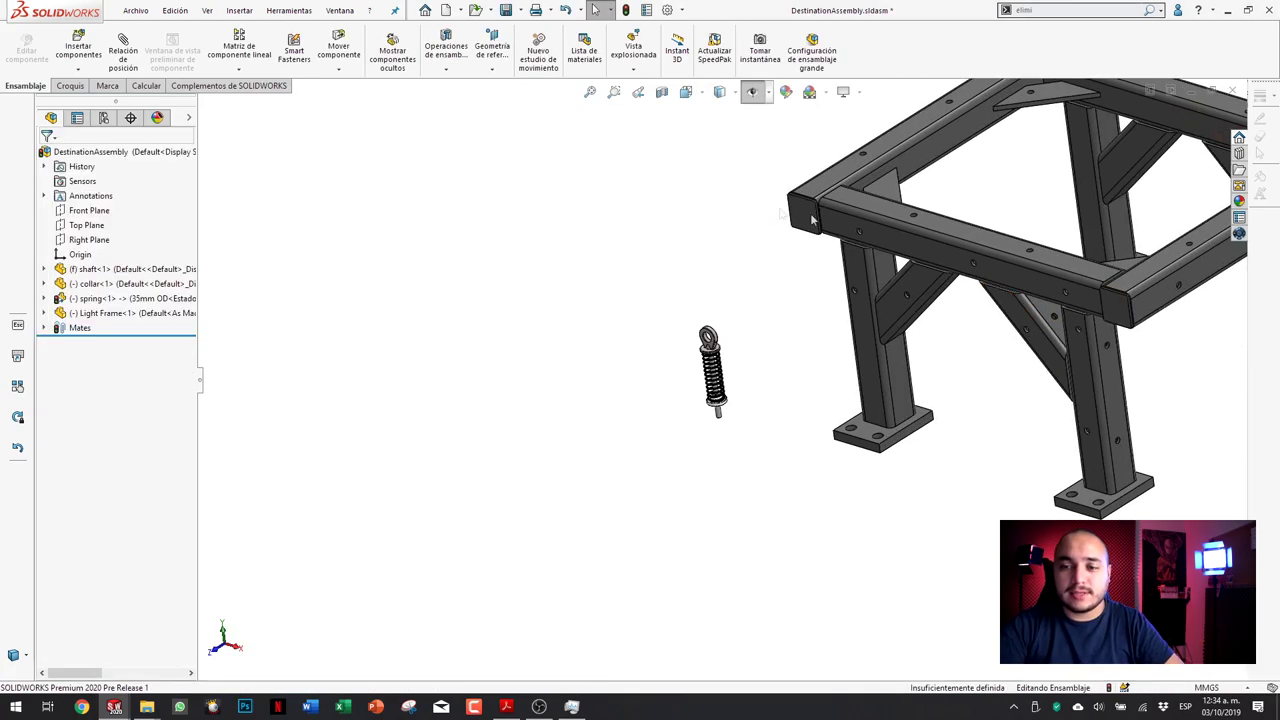
key("f")
scroll(1028, 349, "down", 2)
scroll(1028, 349, "down", 2)
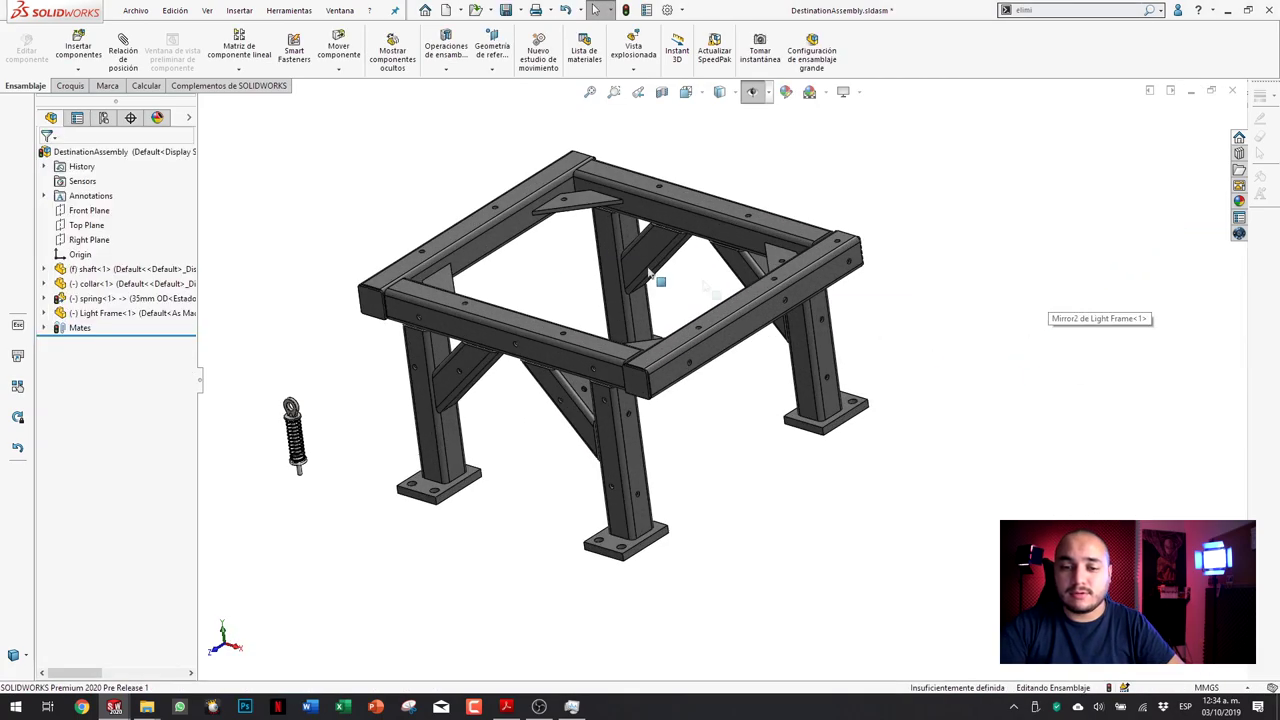
Step: Open the Light Frame part to check its exploded view, then return to the assembly
left_click(510, 238)
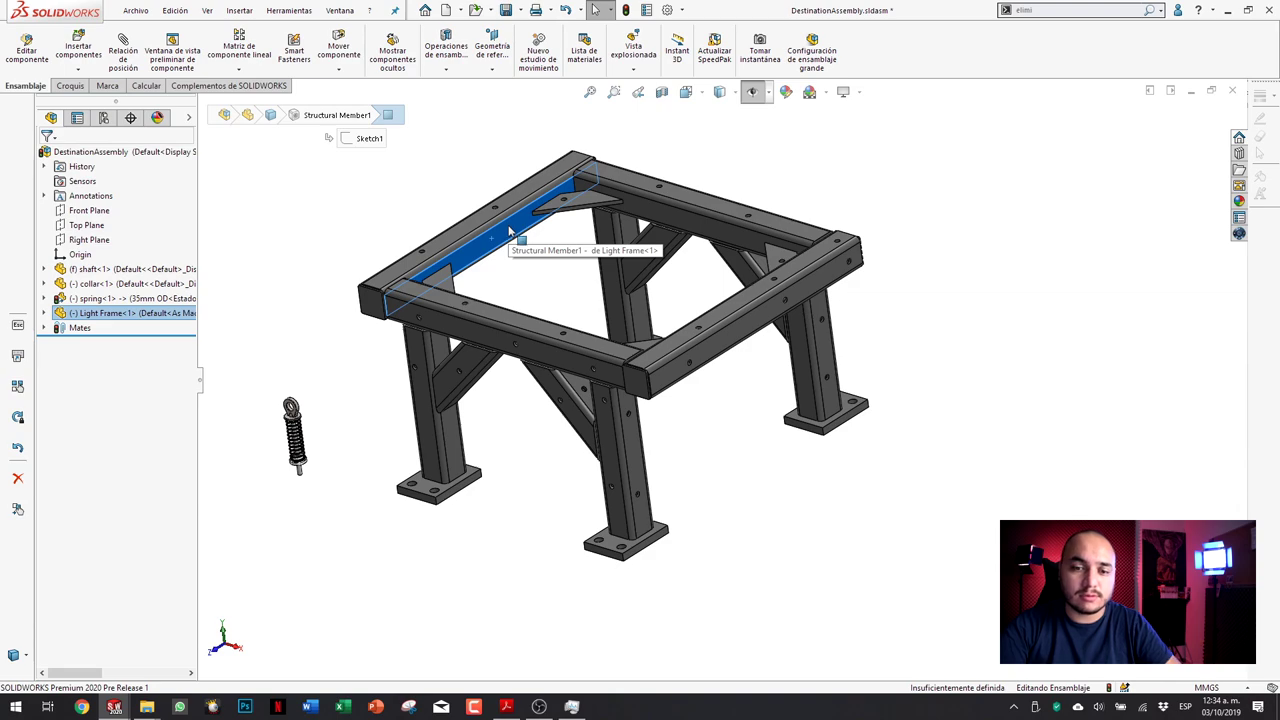
left_click(553, 140)
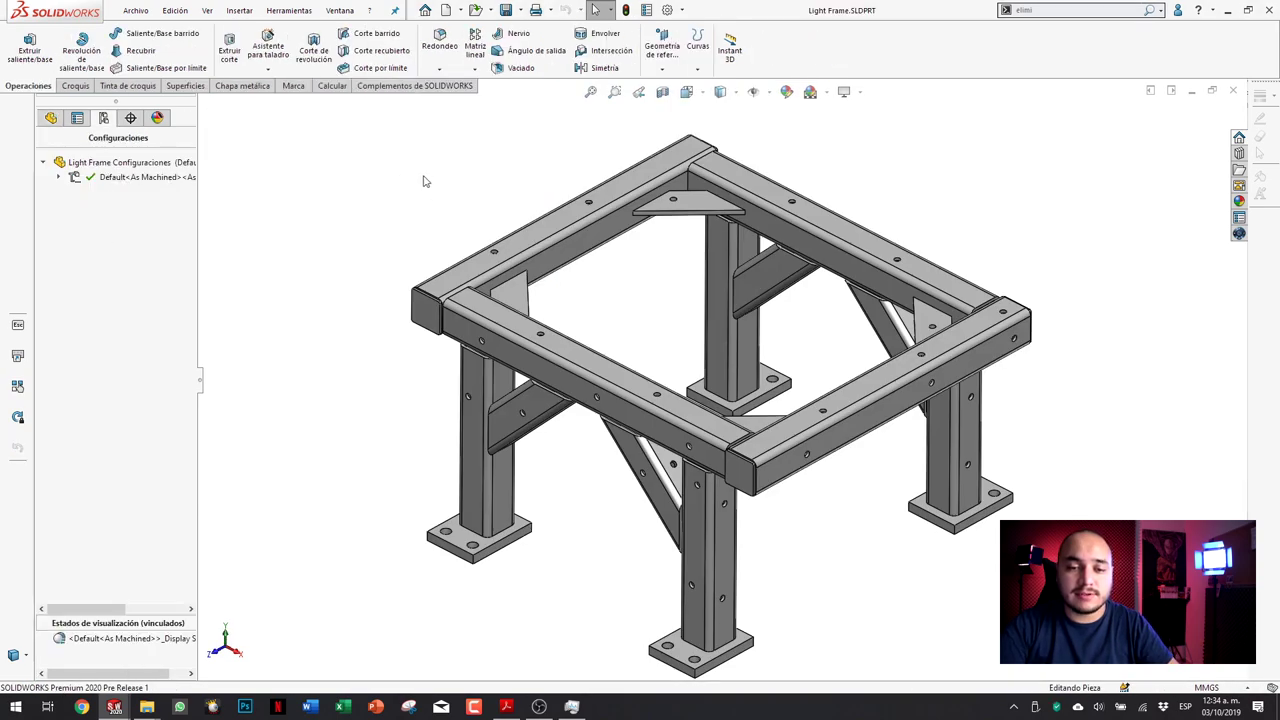
left_click(58, 177)
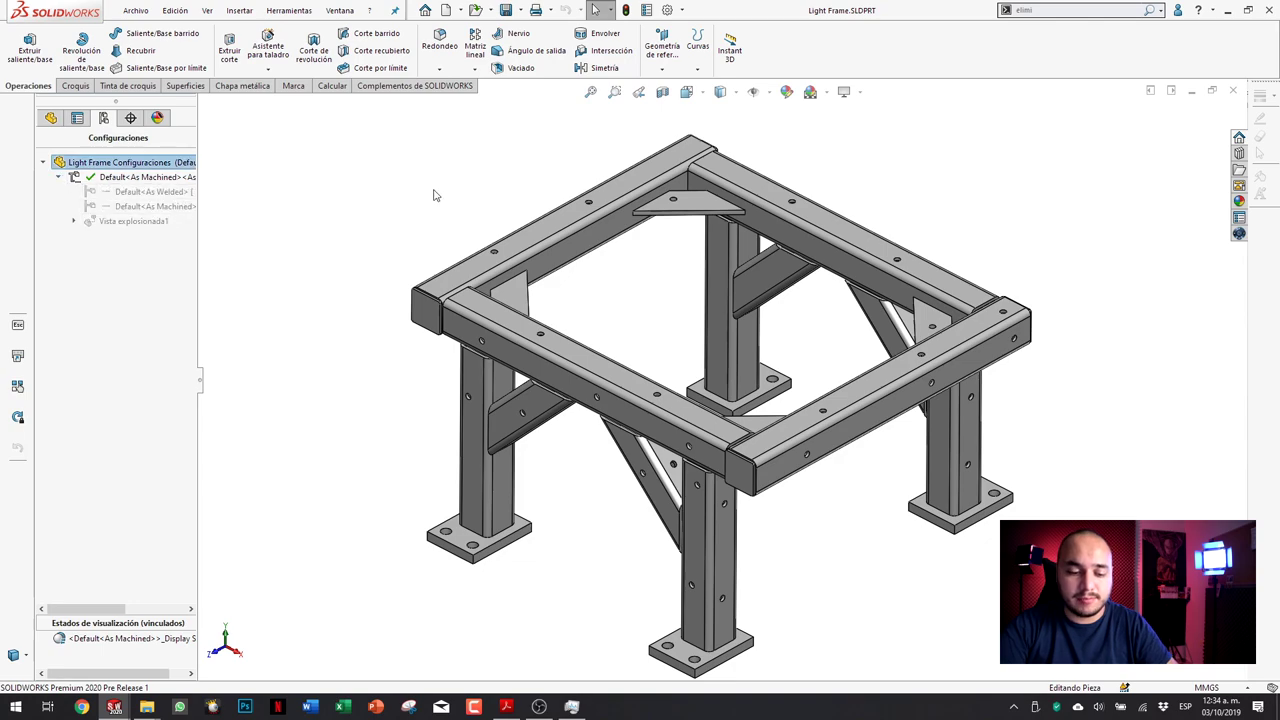
key("ctrl+Tab")
left_click(542, 264)
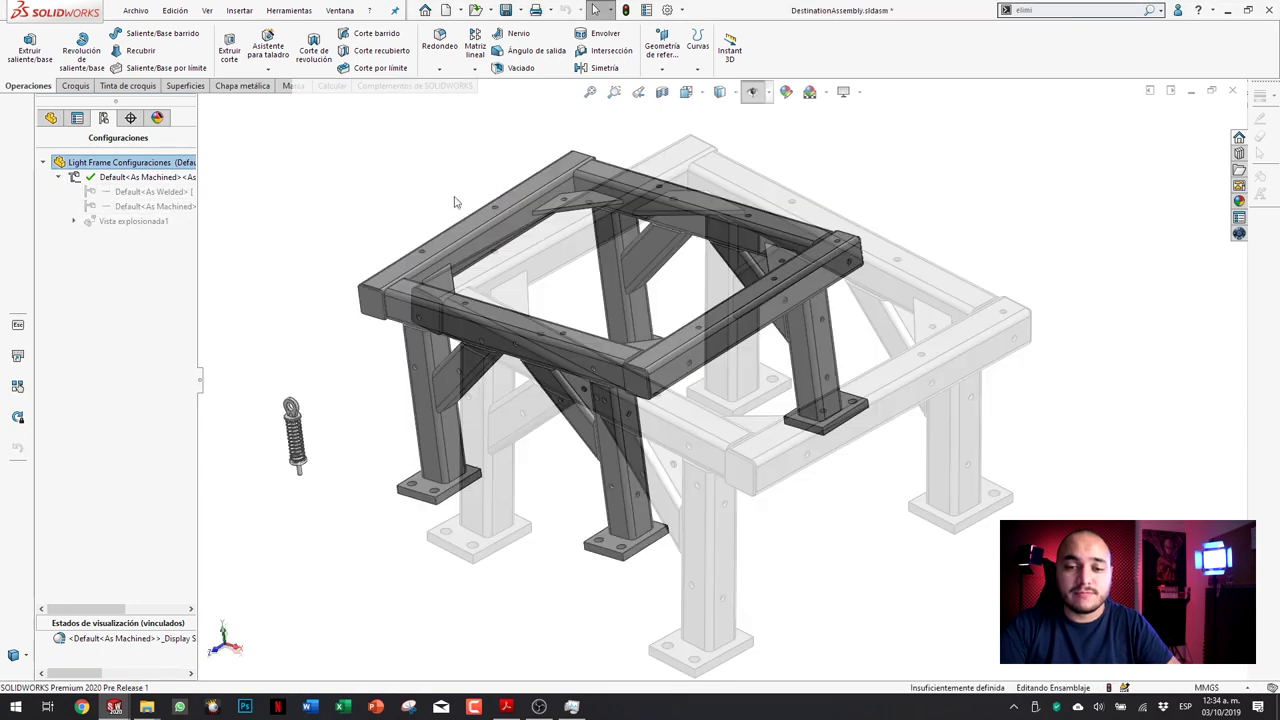
left_click(633, 48)
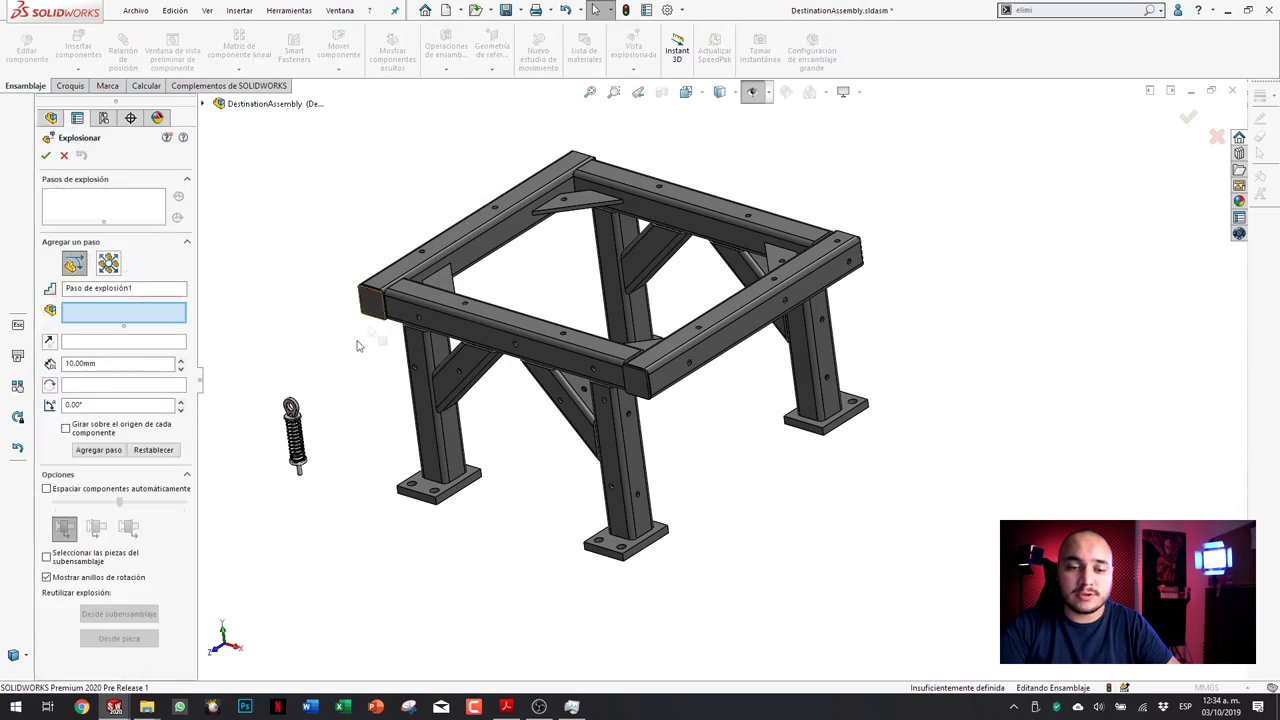
Step: Create the exploded view from the Light Frame's own part explode steps
left_click(495, 317)
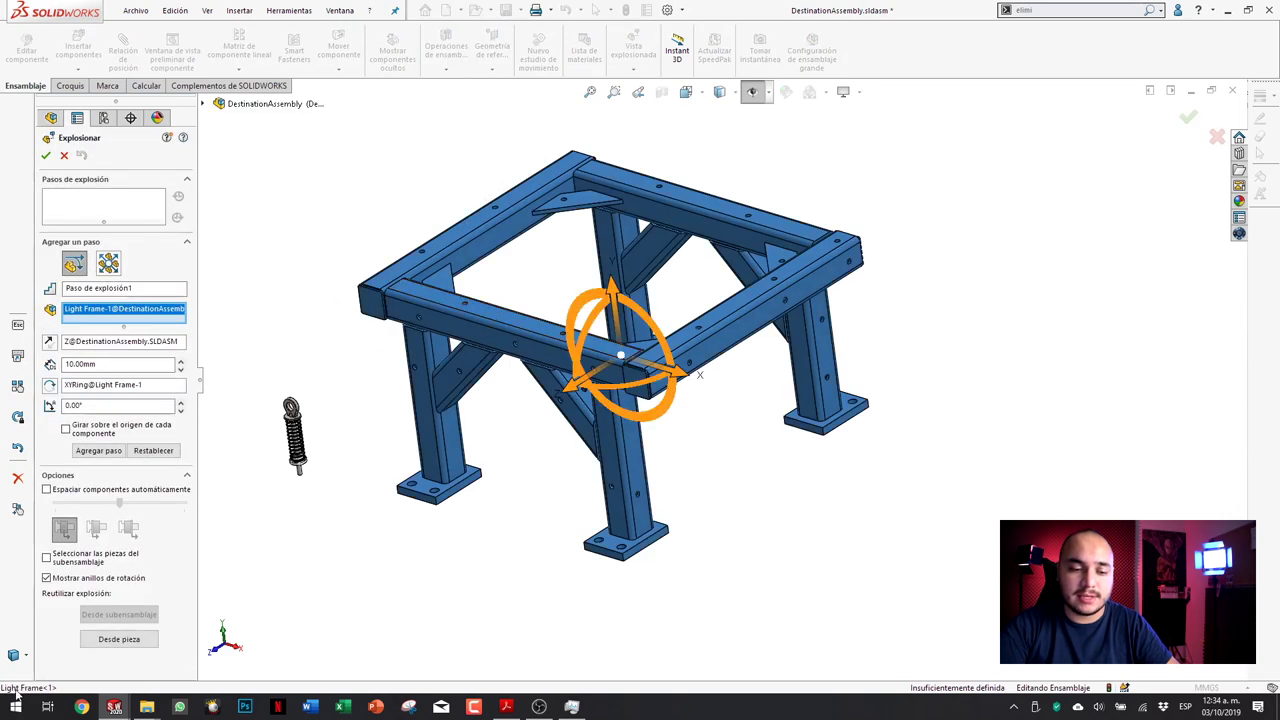
left_click(110, 640)
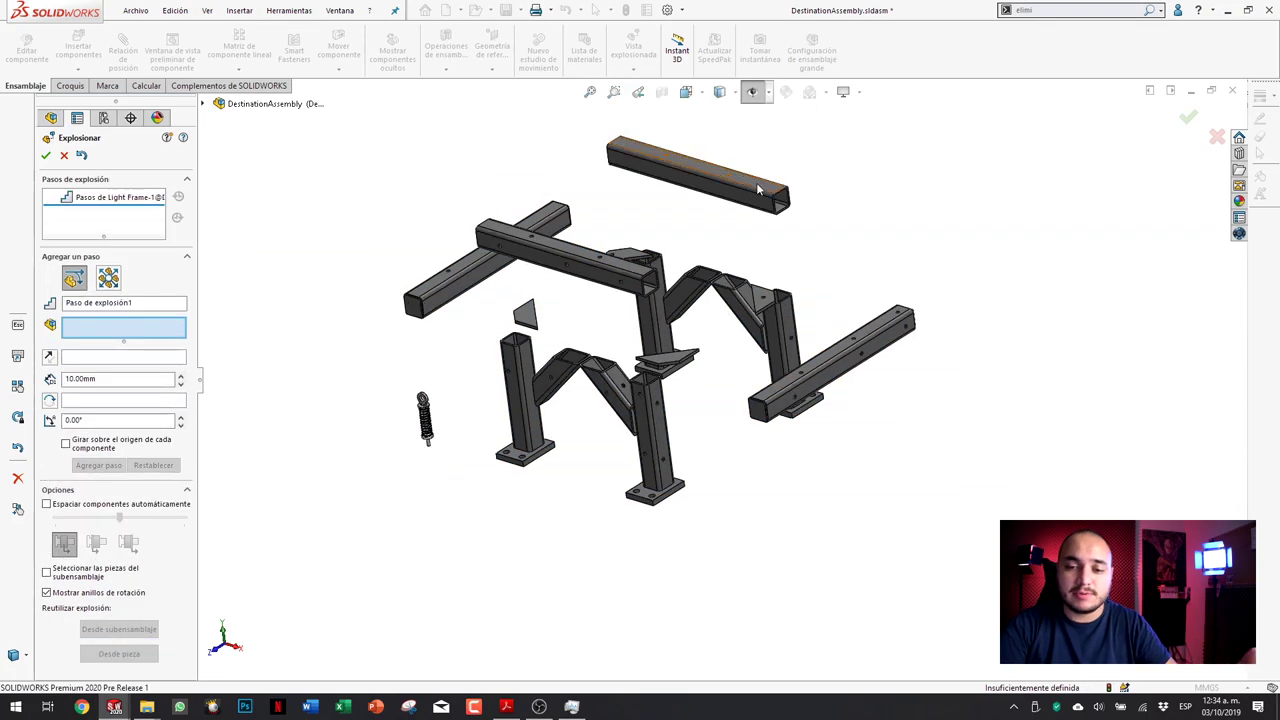
left_click(48, 156)
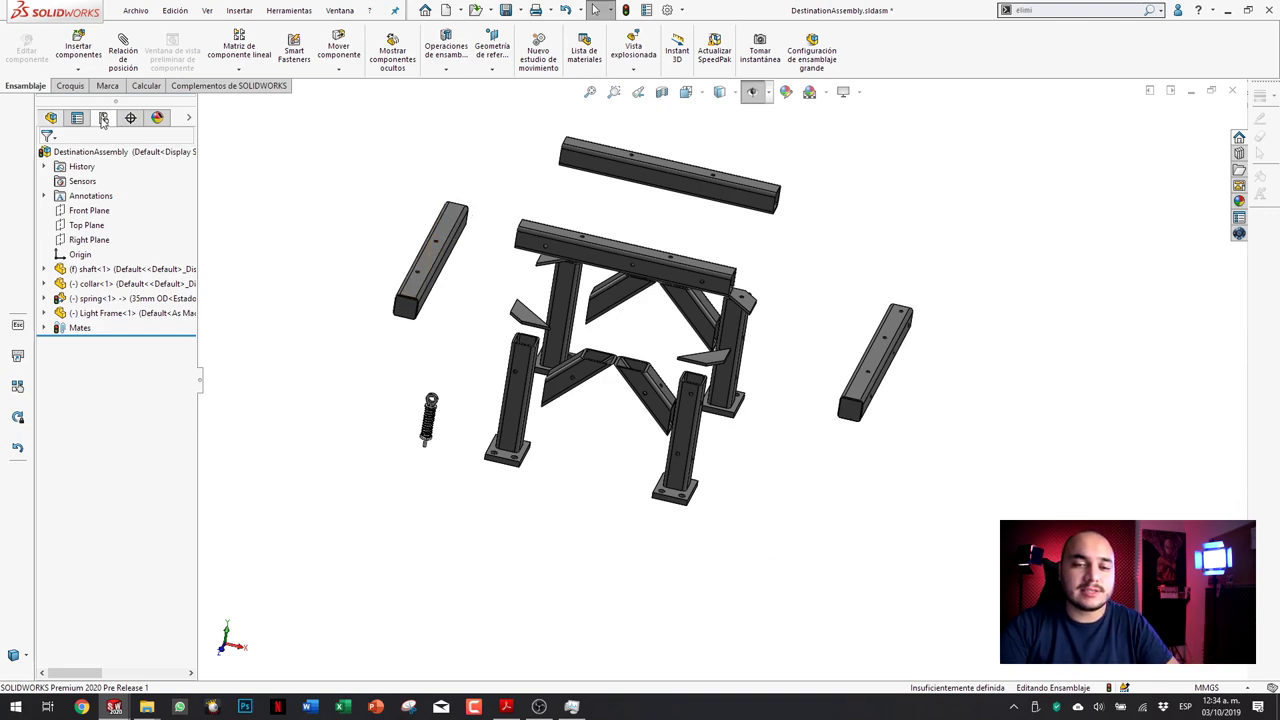
Step: Play Vista explosionada2's collapse animation, then toggle it exploded and back to collapsed
left_click(103, 118)
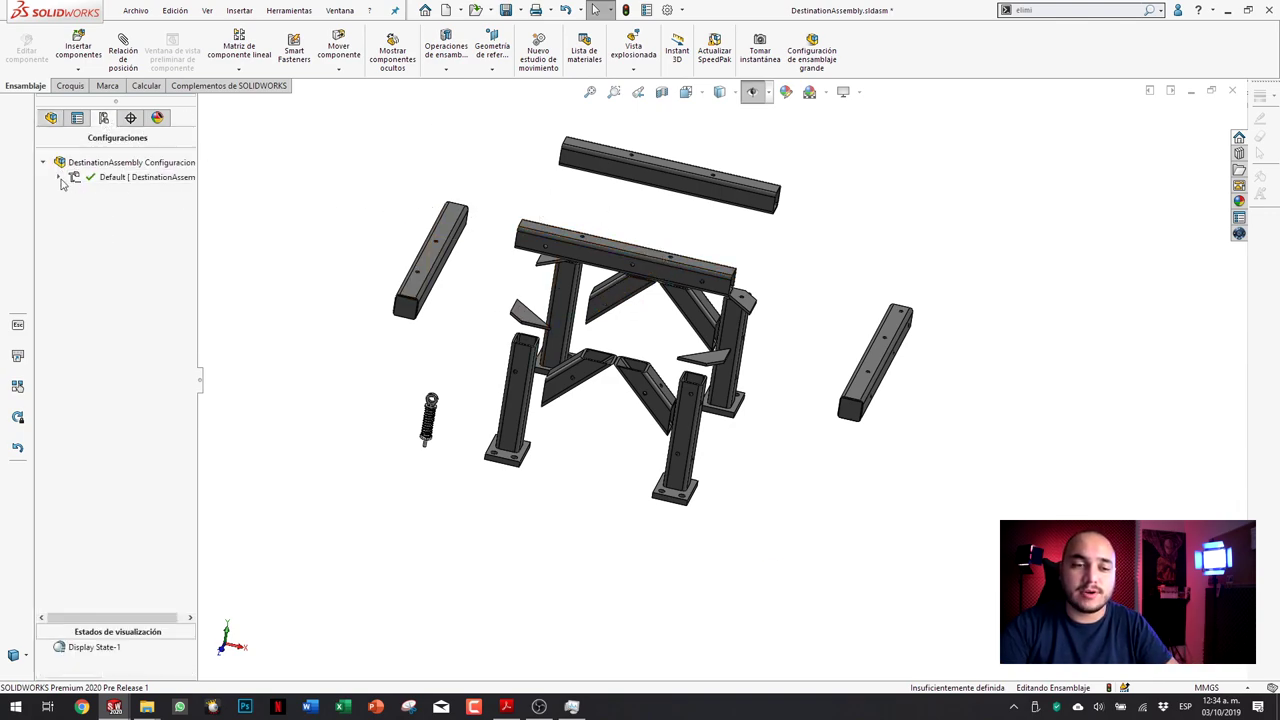
left_click(59, 178)
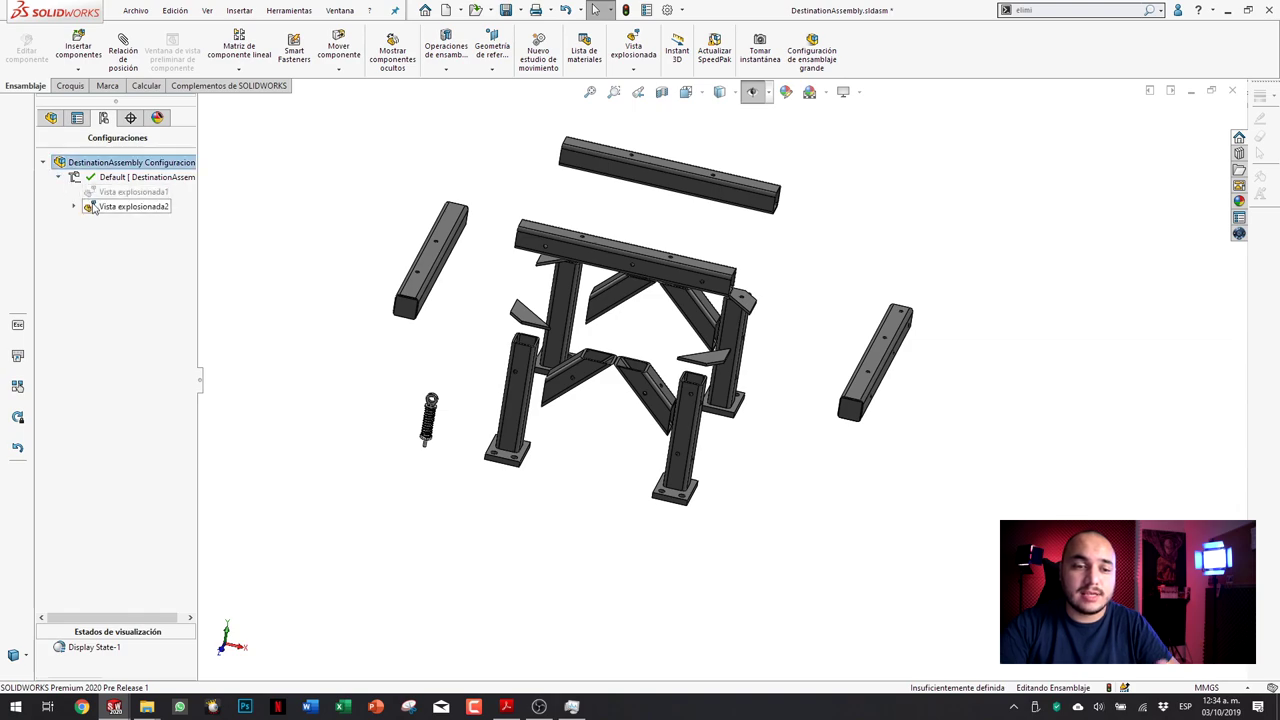
right_click(91, 207)
left_click(130, 225)
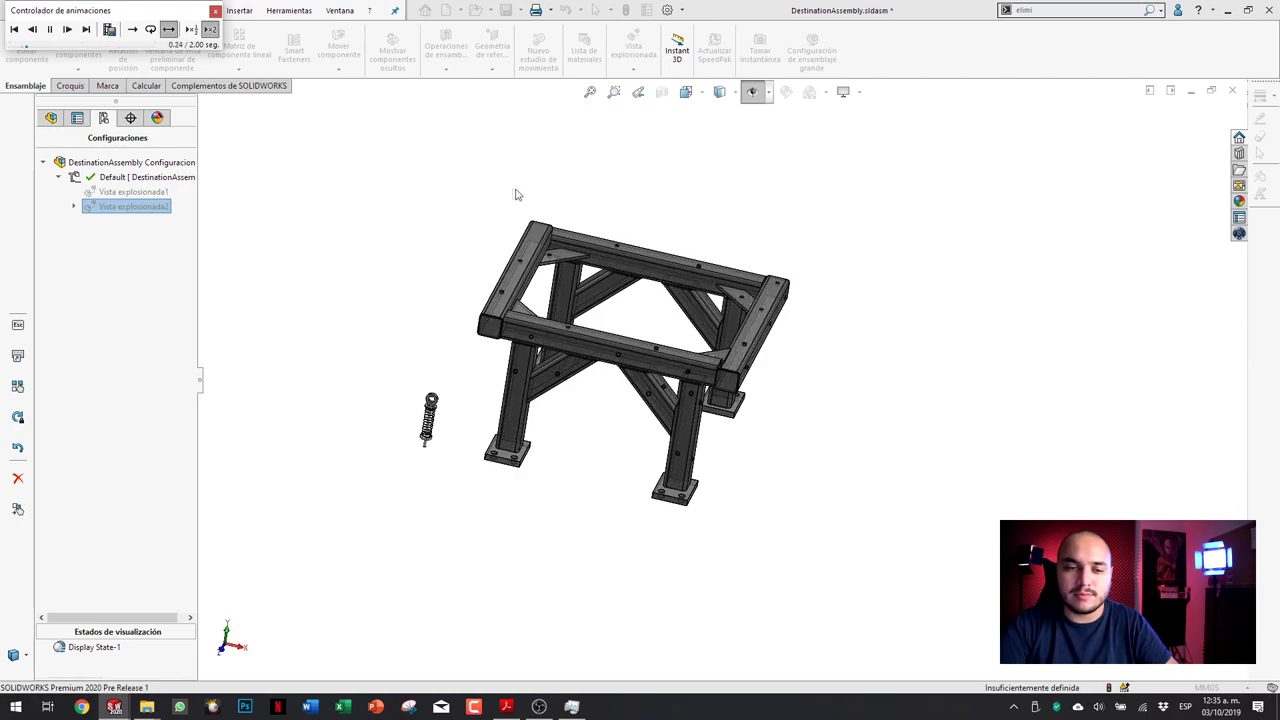
left_click(51, 29)
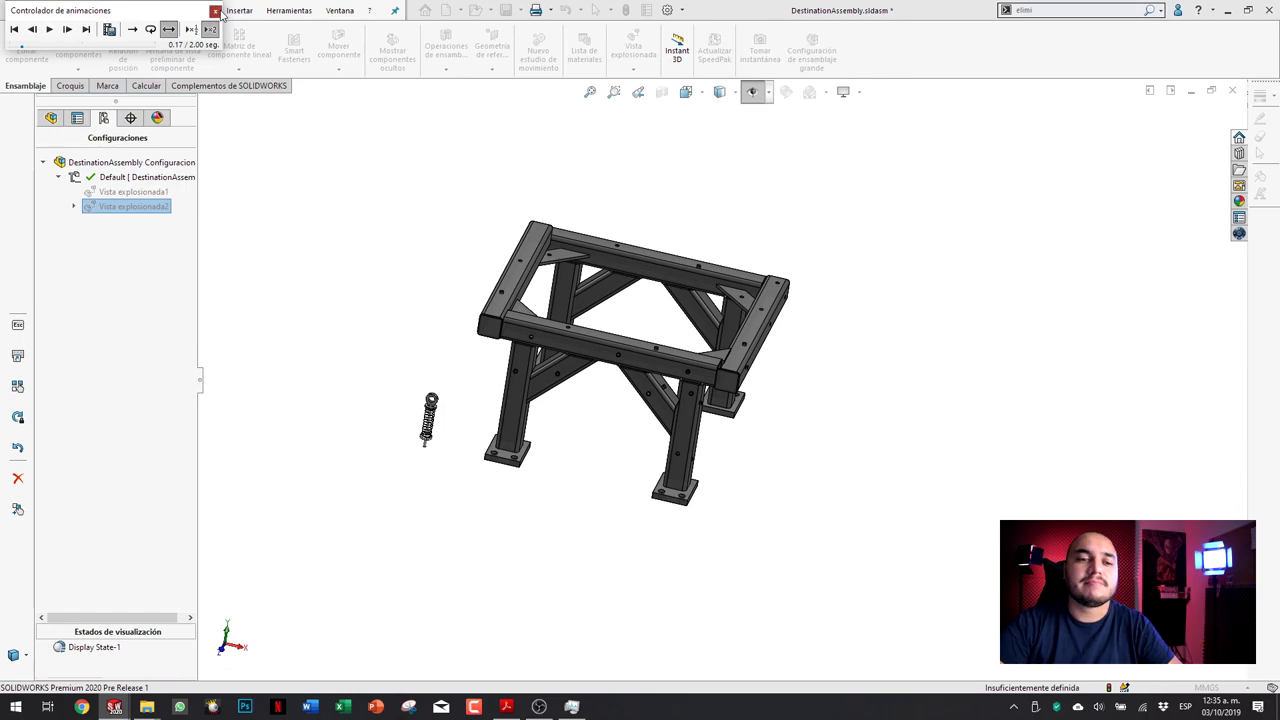
left_click(215, 10)
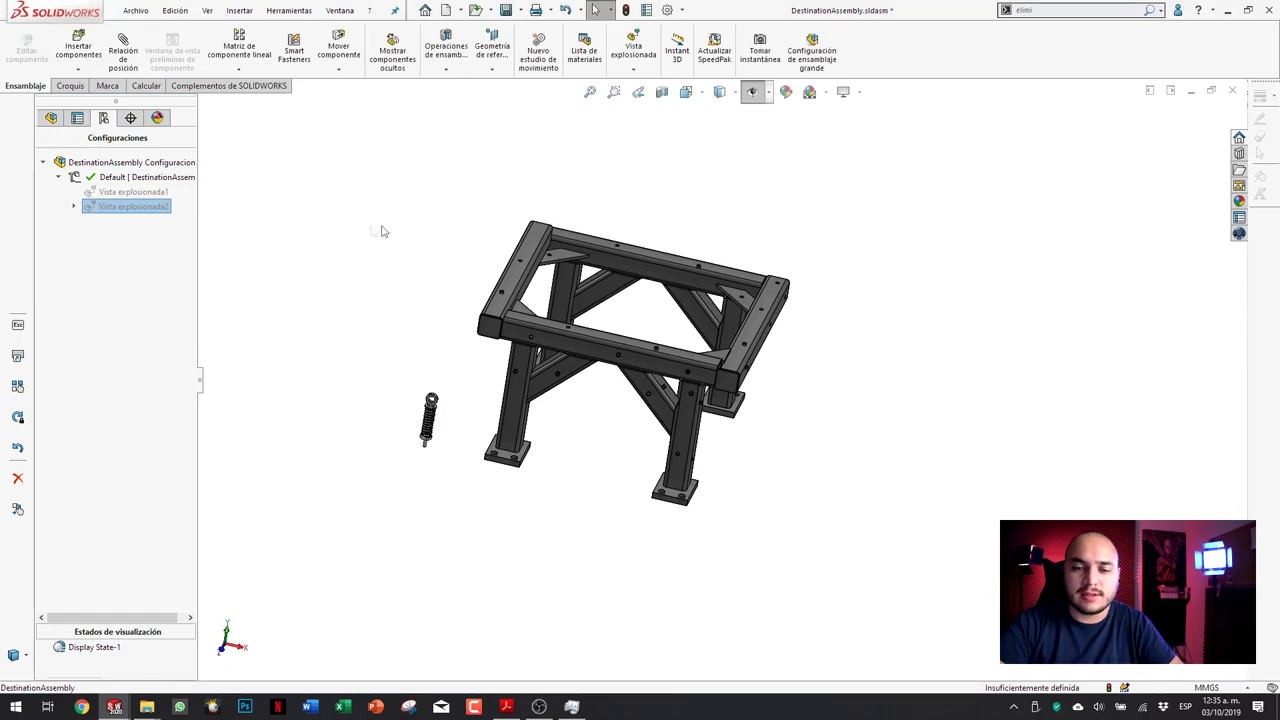
double_click(93, 208)
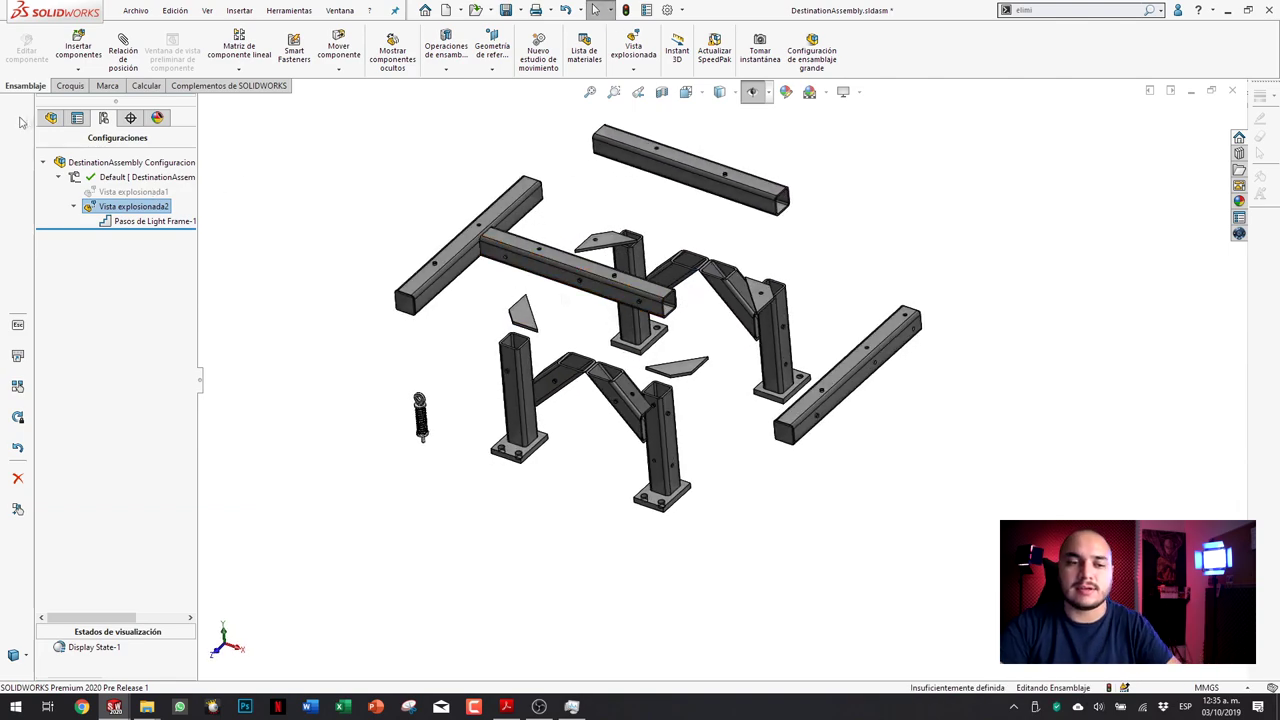
double_click(133, 206)
left_click(53, 119)
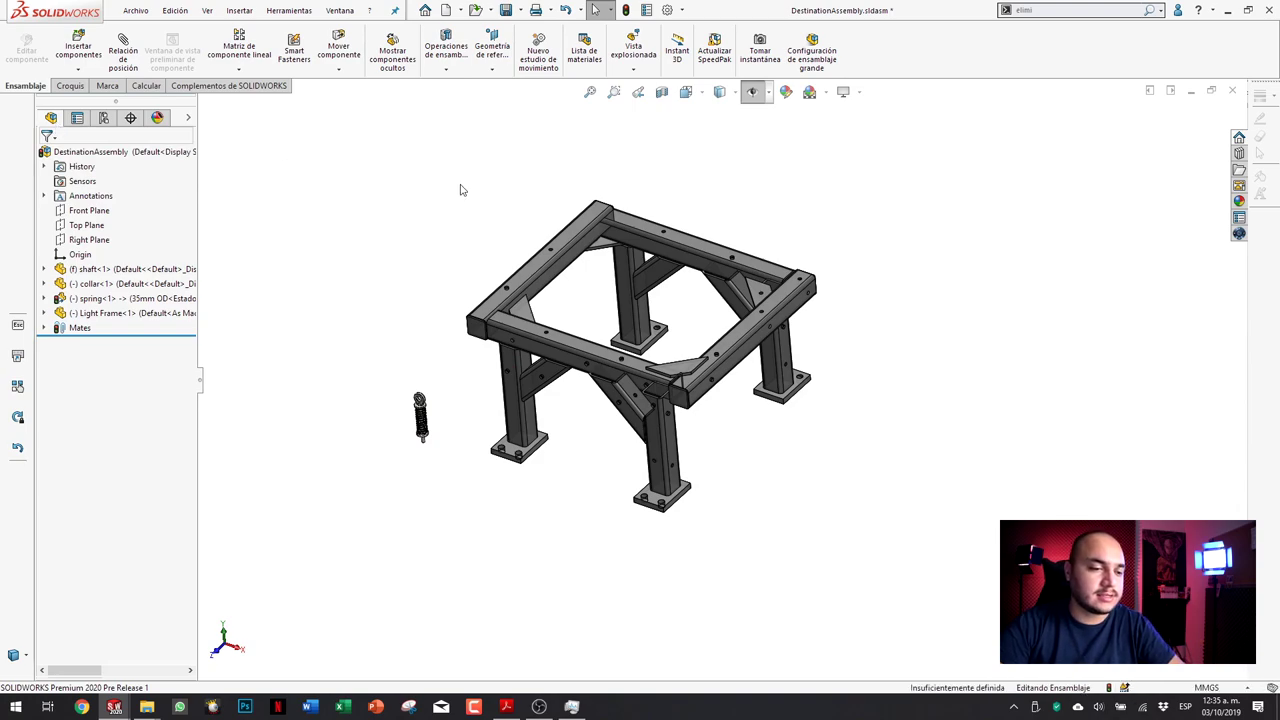
Step: Pattern the Light Frame linearly along the frame edge, seven instances spaced 1000 mm
left_click(239, 48)
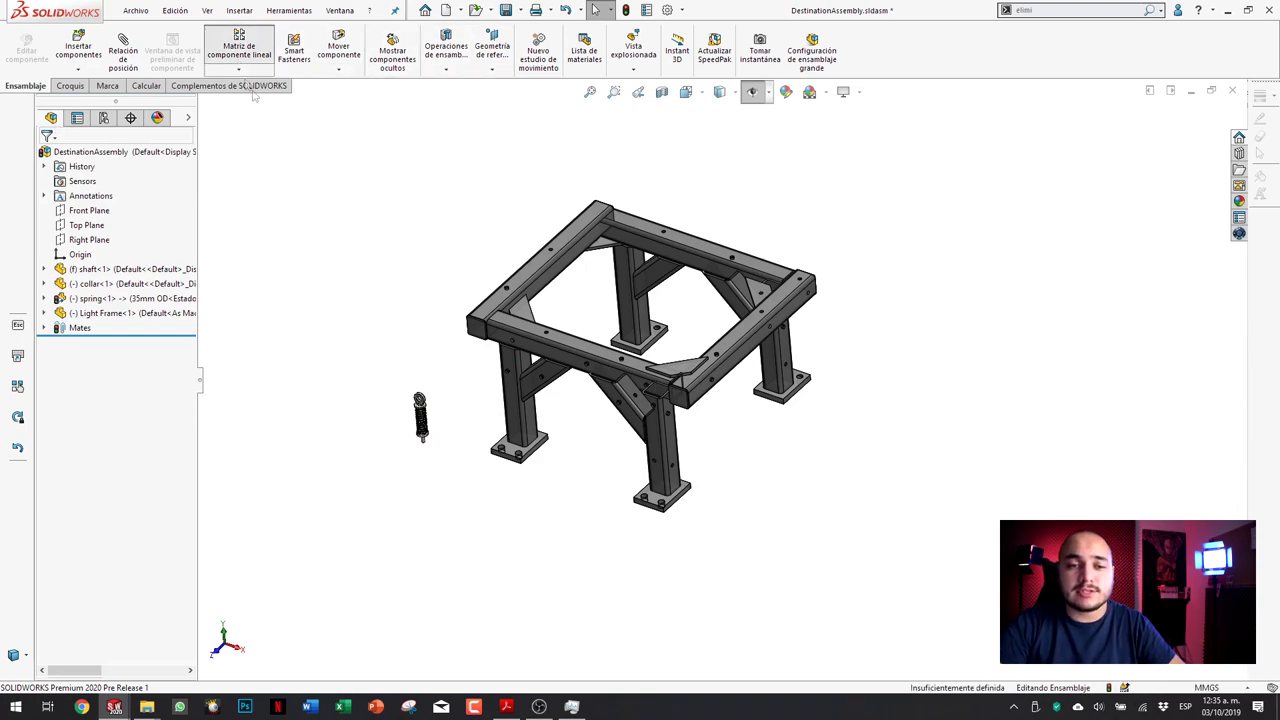
left_click(548, 350)
left_click(110, 462)
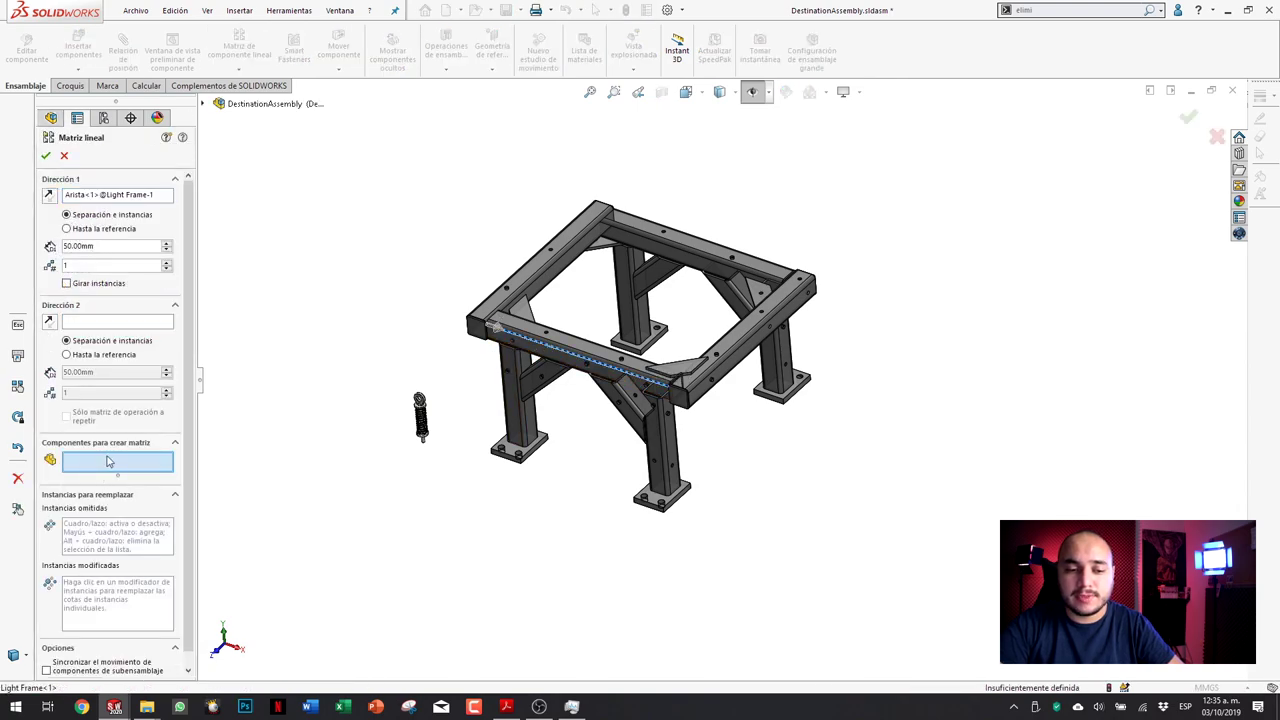
left_click(528, 370)
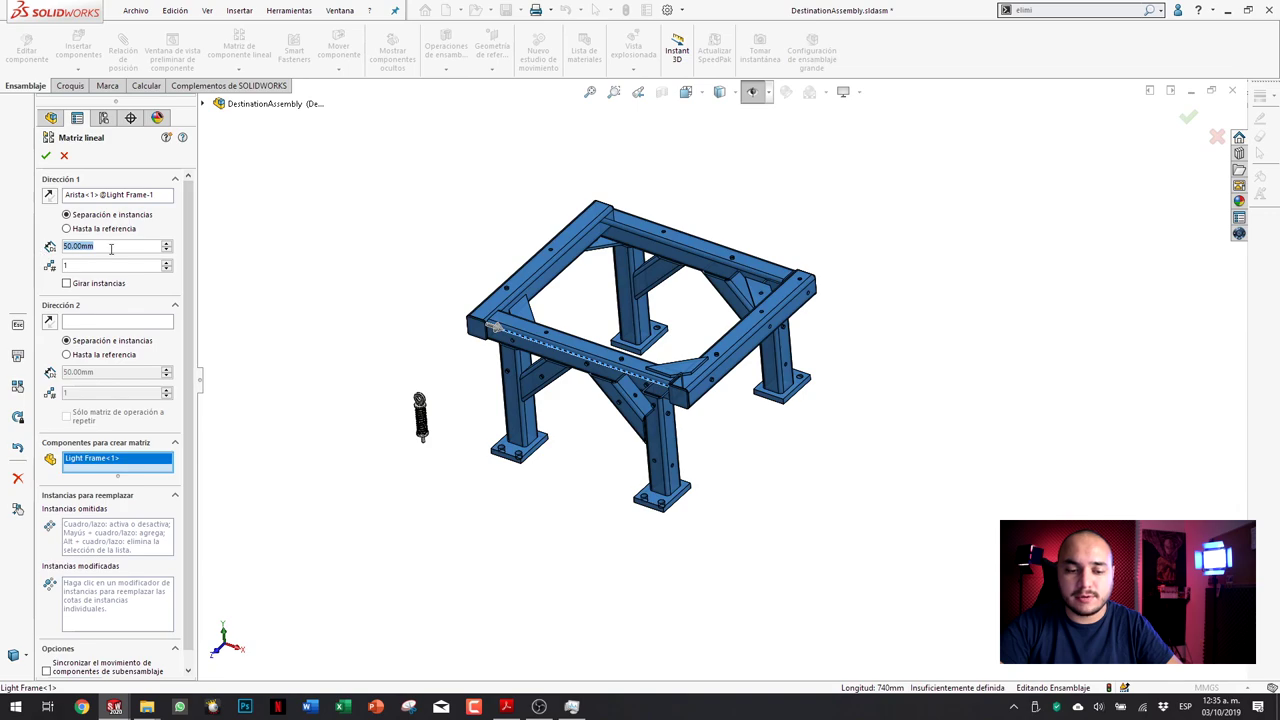
type("1000")
key("Return")
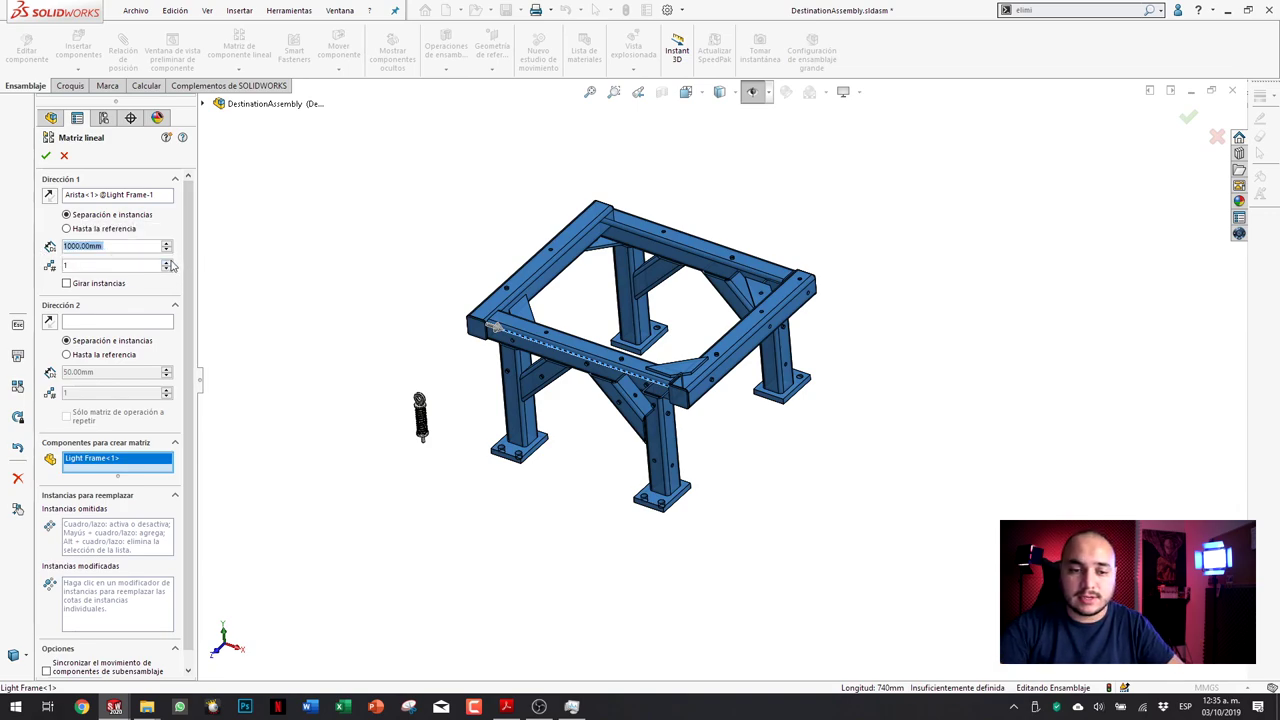
scroll(168, 265, "up", 7)
scroll(780, 340, "up", 4)
scroll(1038, 443, "down", 2)
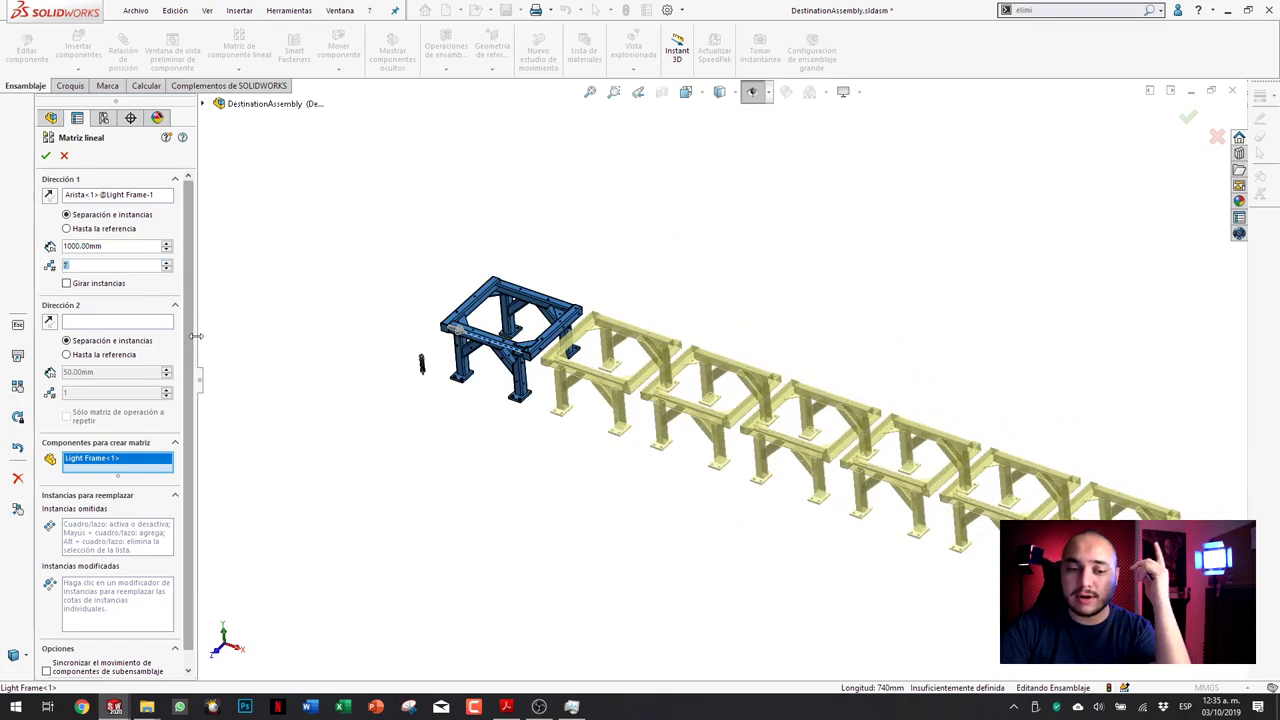
scroll(140, 420, "down", 1)
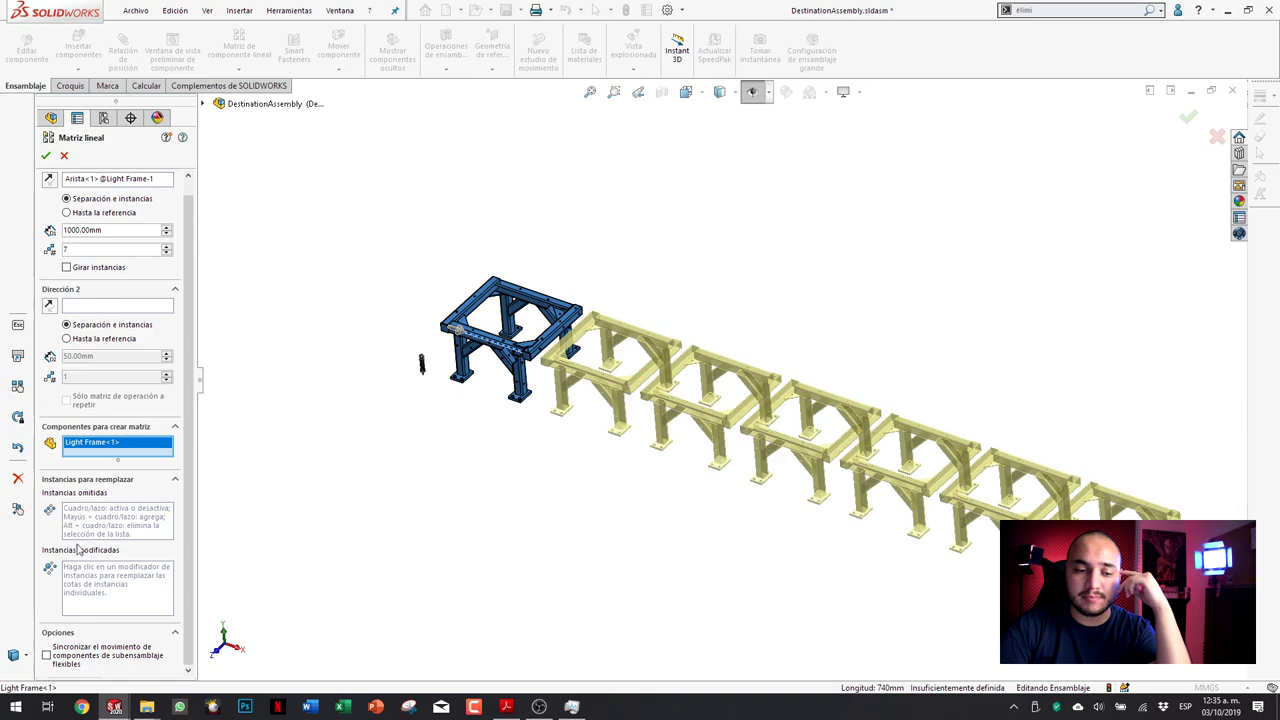
Step: Reposition pattern instance 6 to 4800 mm
left_click(86, 576)
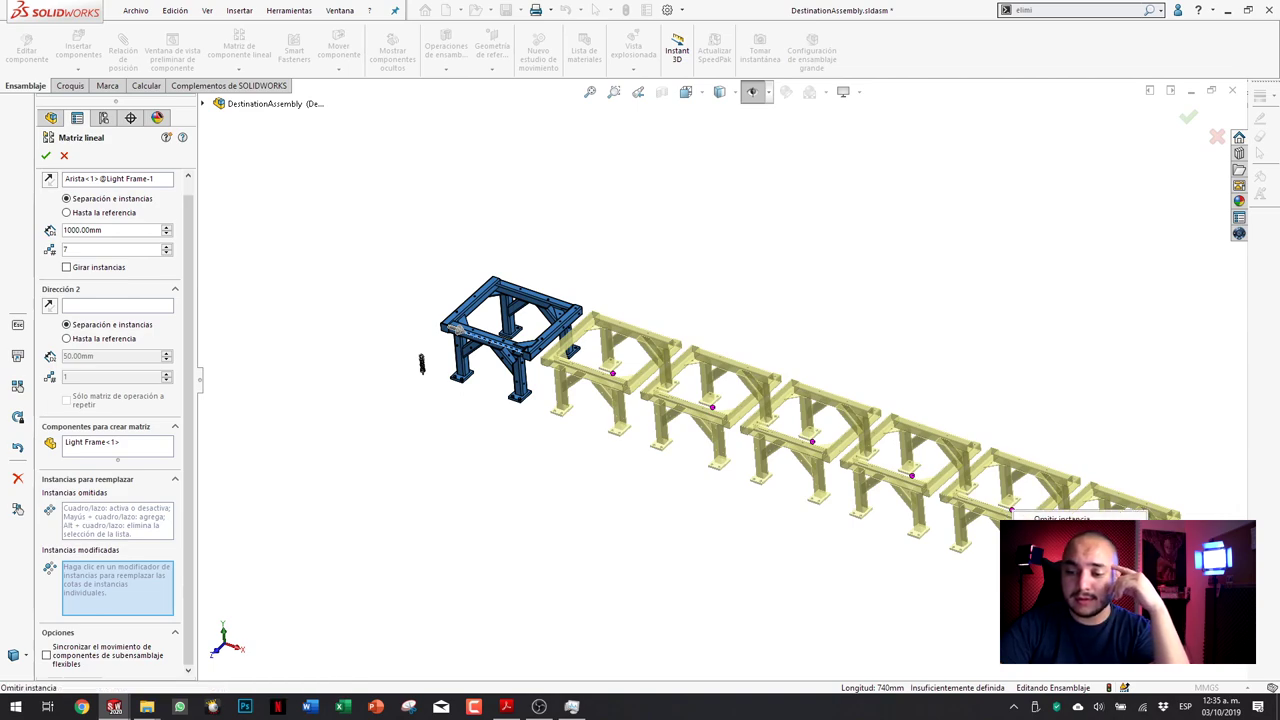
left_click(1010, 511)
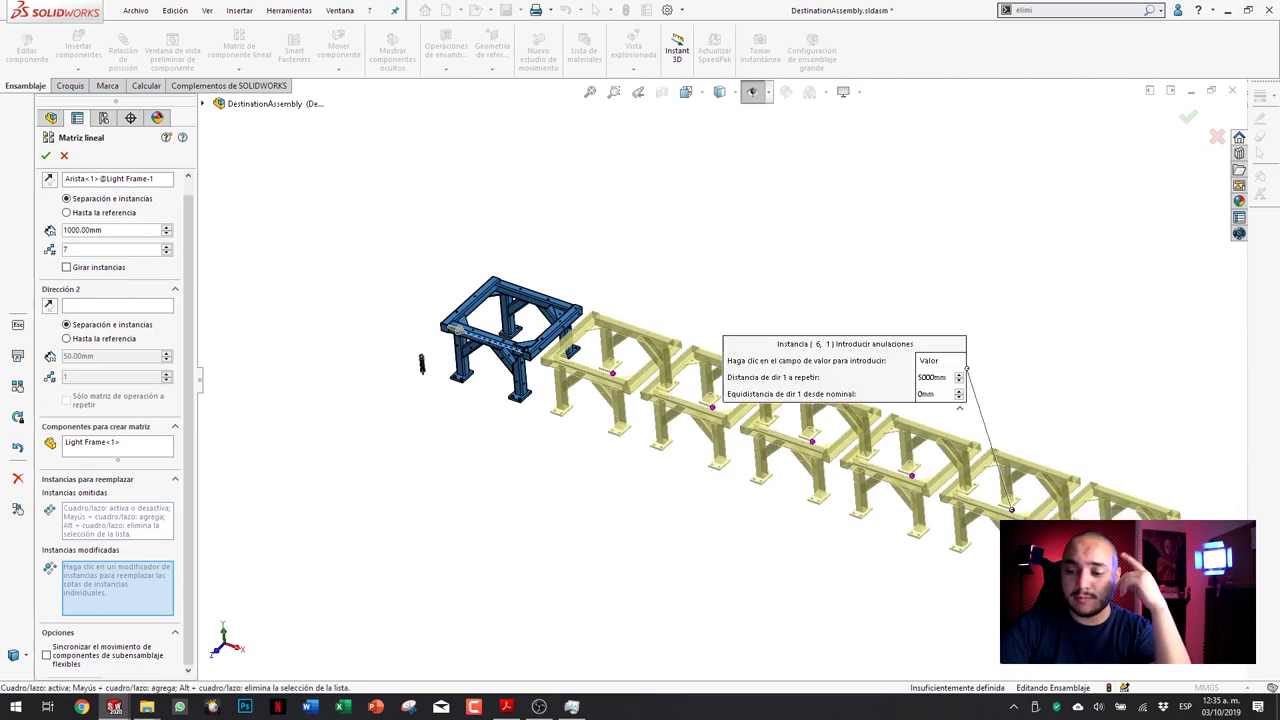
left_click(940, 379)
type("4800")
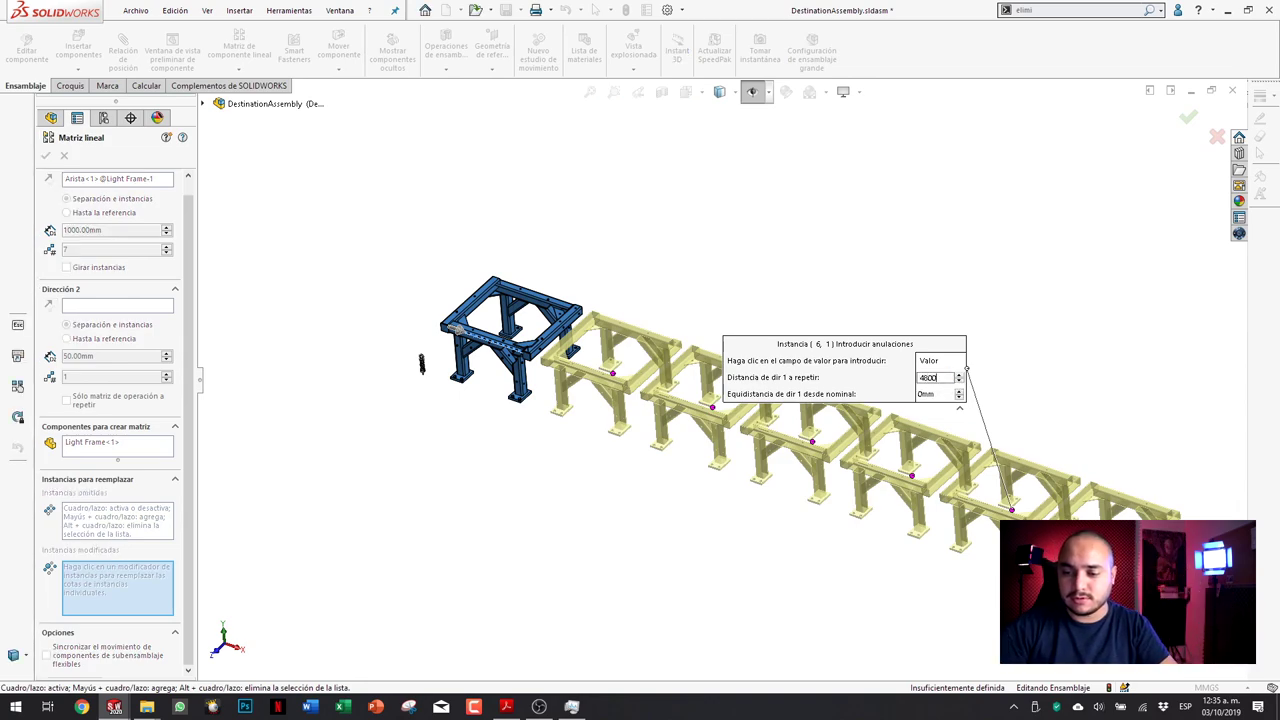
key("Return")
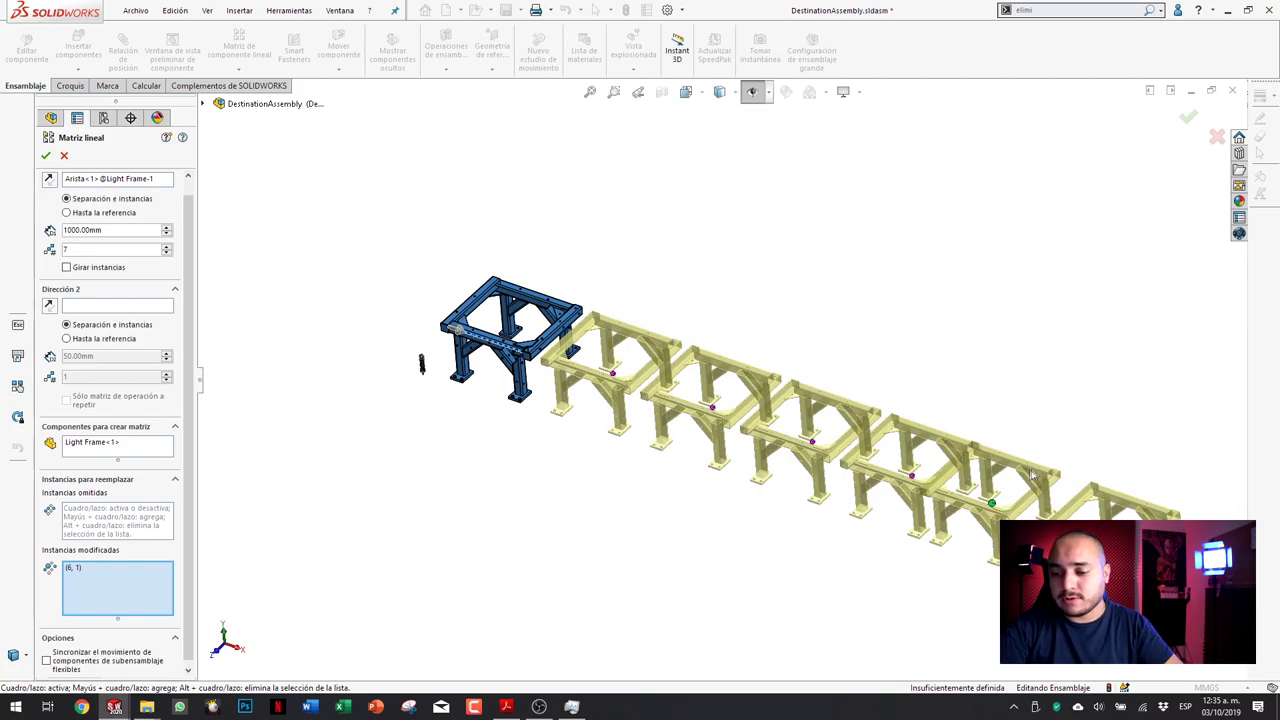
middle_click_drag(922, 379, 938, 457)
scroll(938, 457, "down", 3)
scroll(938, 457, "down", 3)
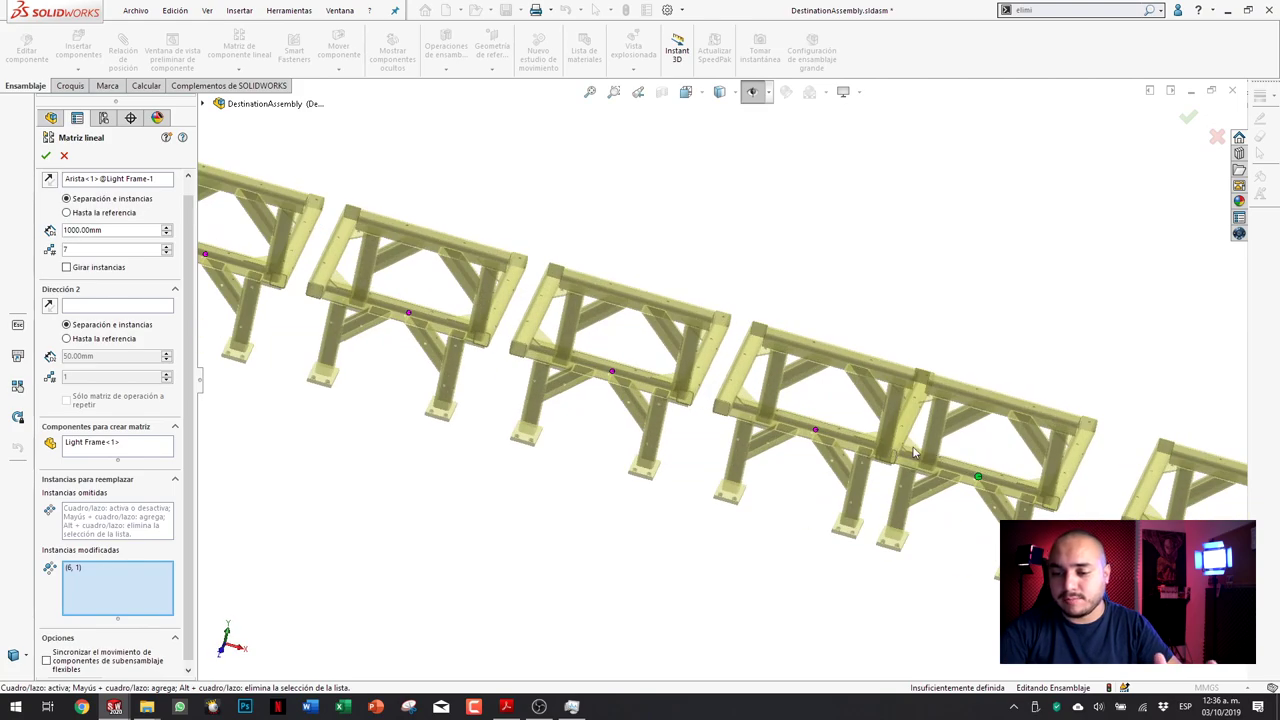
scroll(740, 385, "up", 5)
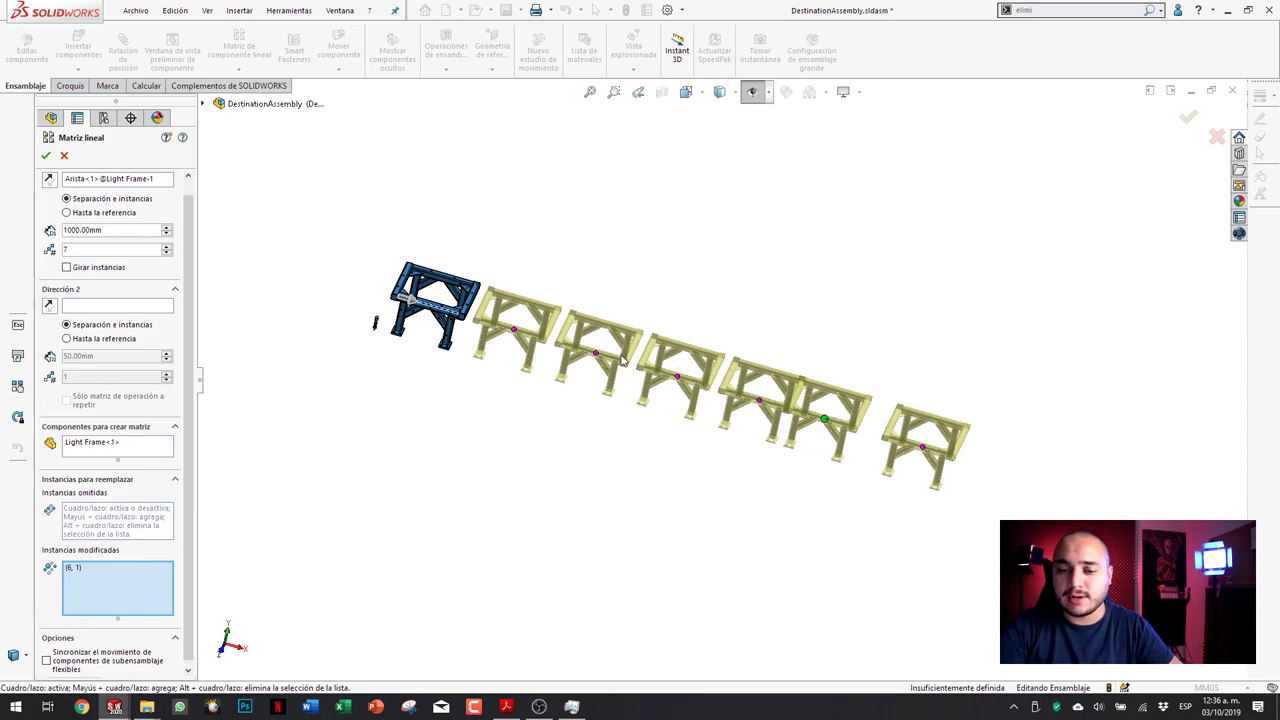
Step: Reposition the second pattern instance to a new distance and accept the pattern
left_click(513, 333)
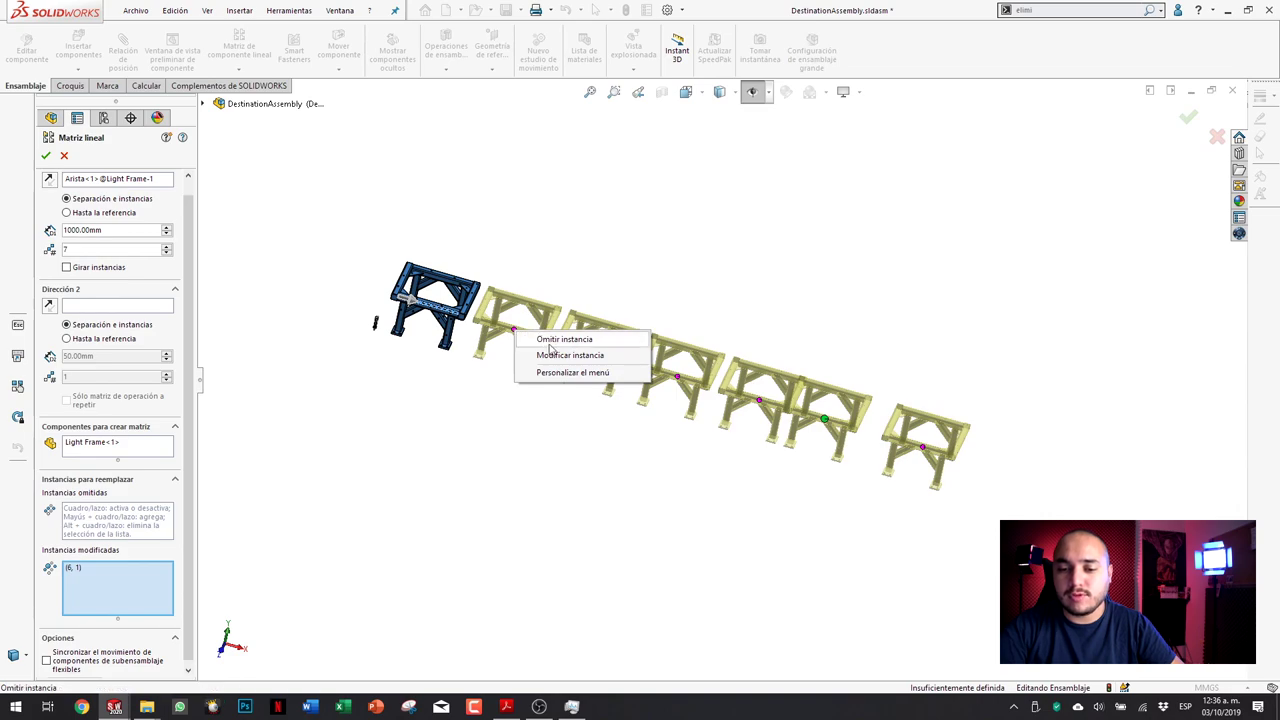
left_click(552, 355)
left_click(745, 340)
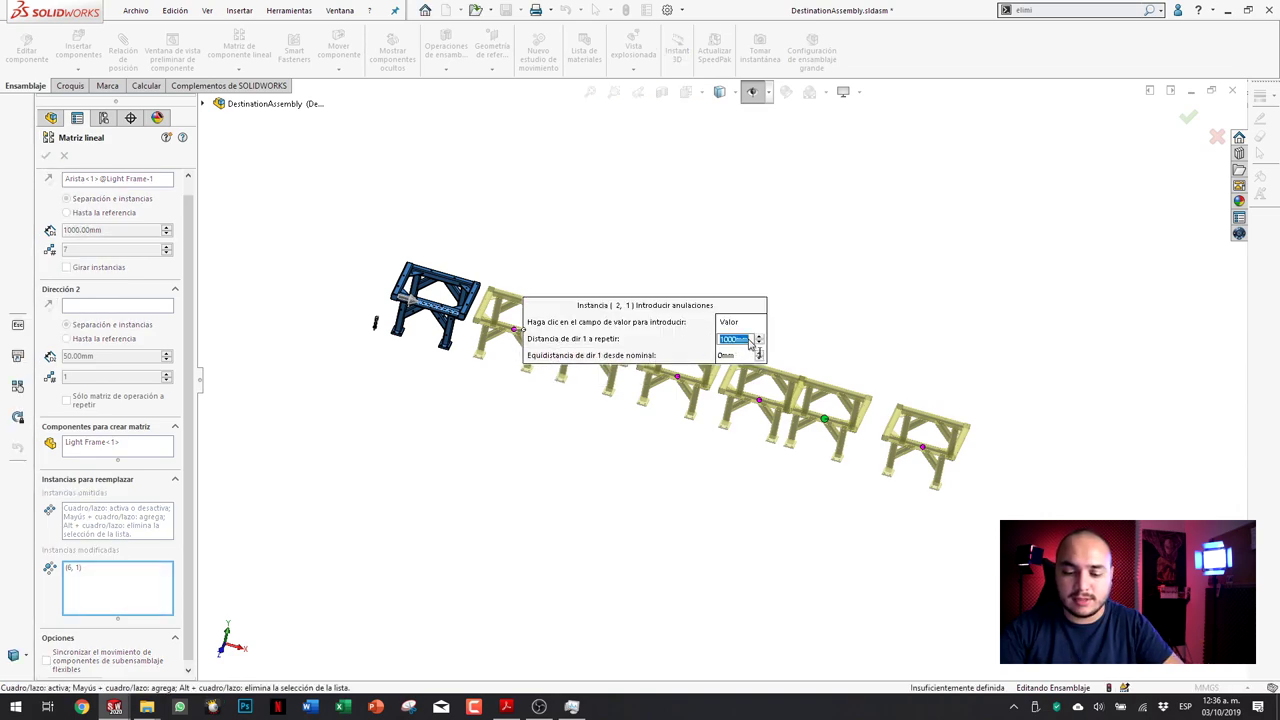
key("Return")
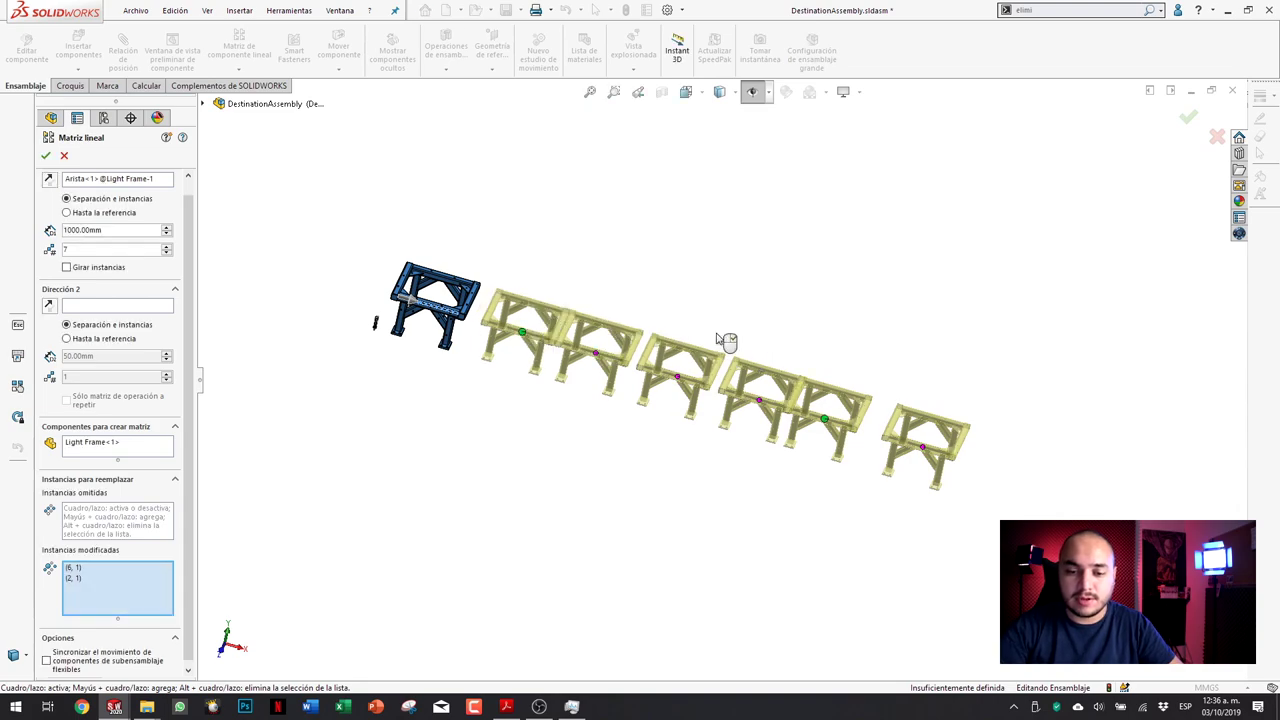
left_click(45, 155)
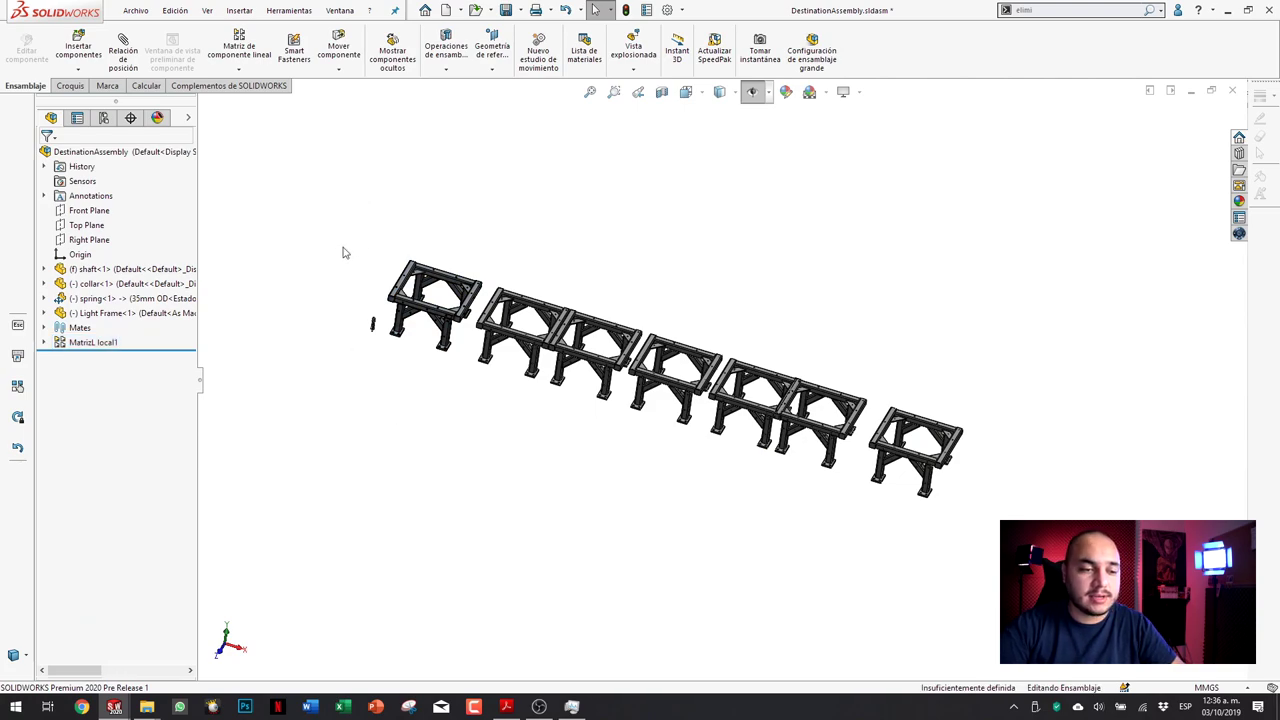
scroll(341, 253, "down", 2)
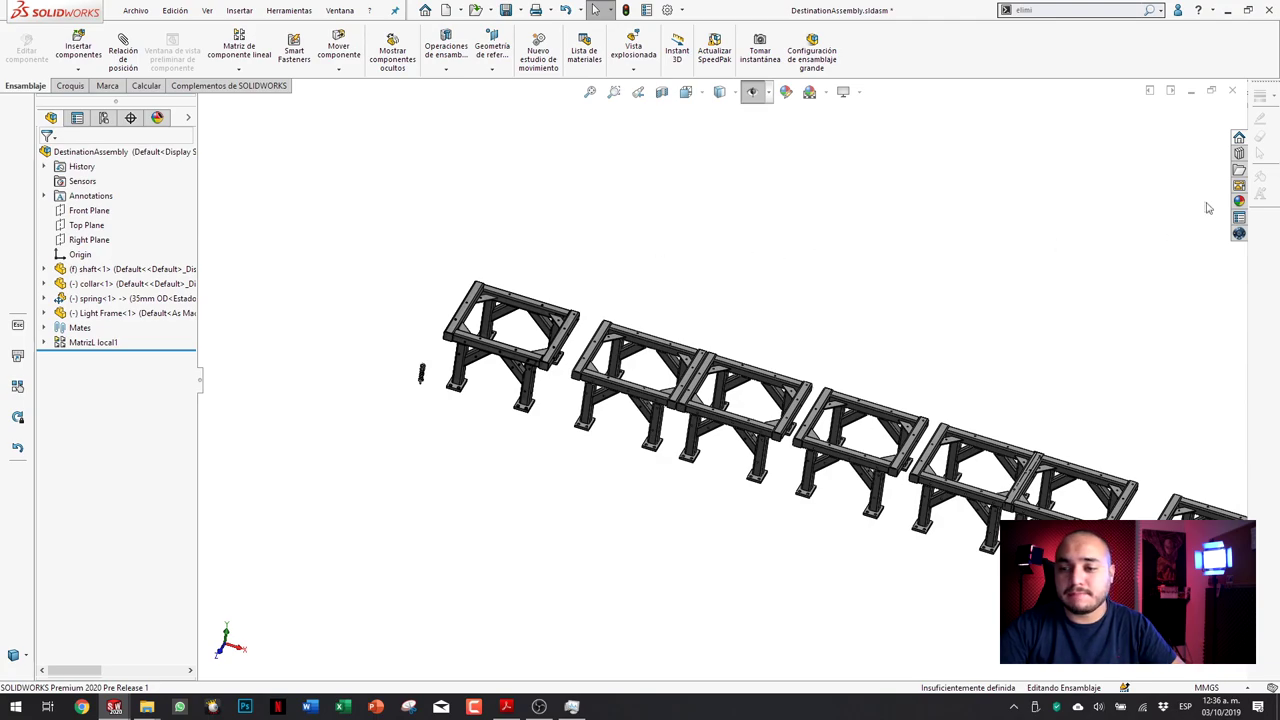
Step: Open the Design Library and add the Toolbox to it
left_click(1240, 152)
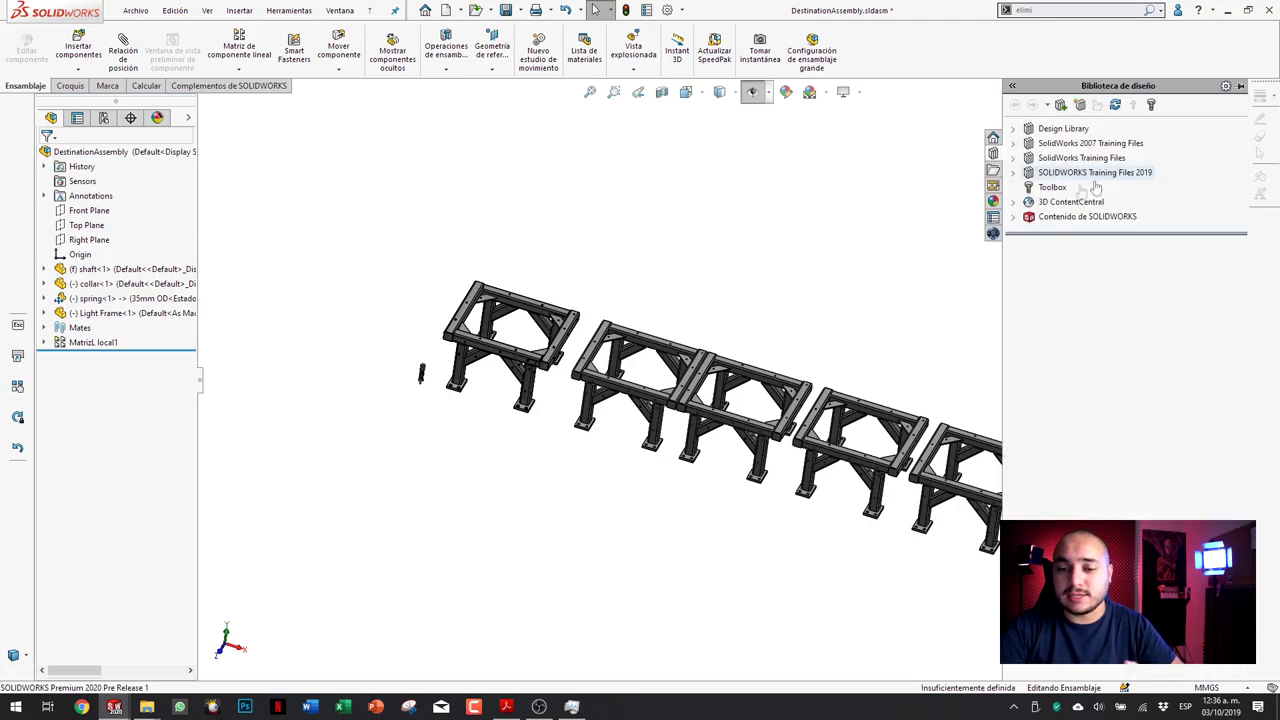
scroll(470, 381, "down", 4)
left_click(470, 381)
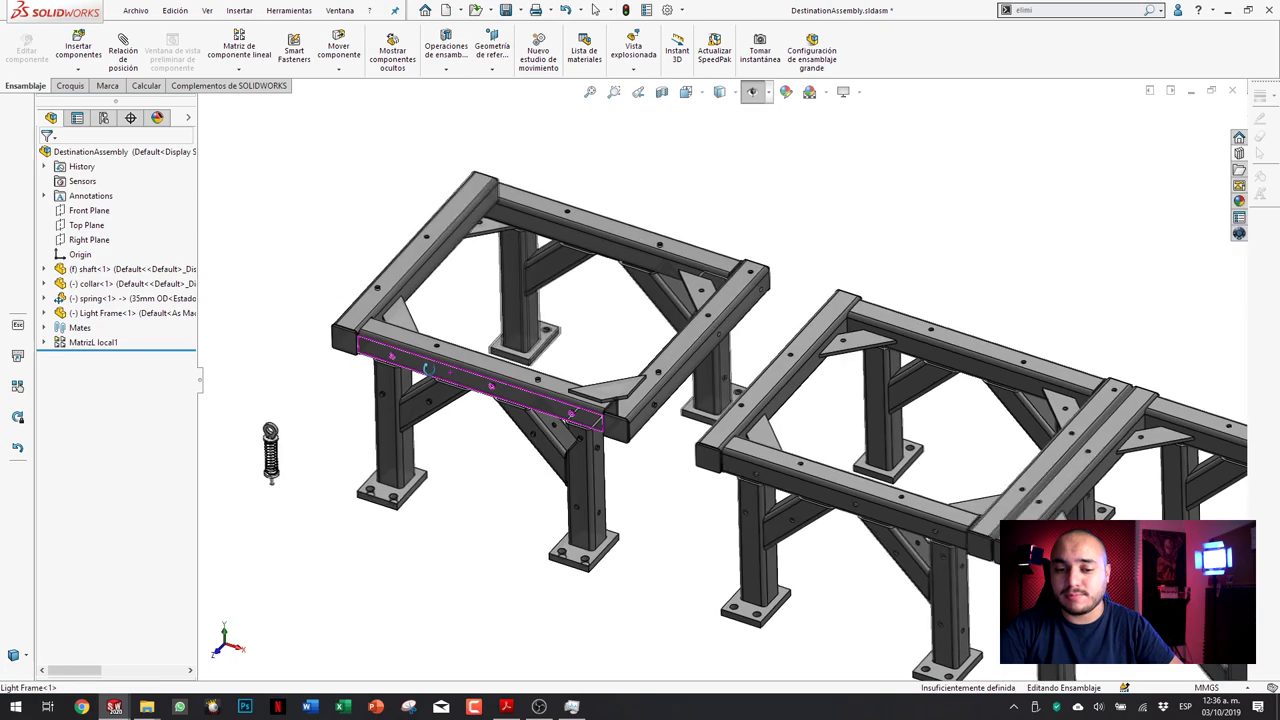
left_click(1239, 163)
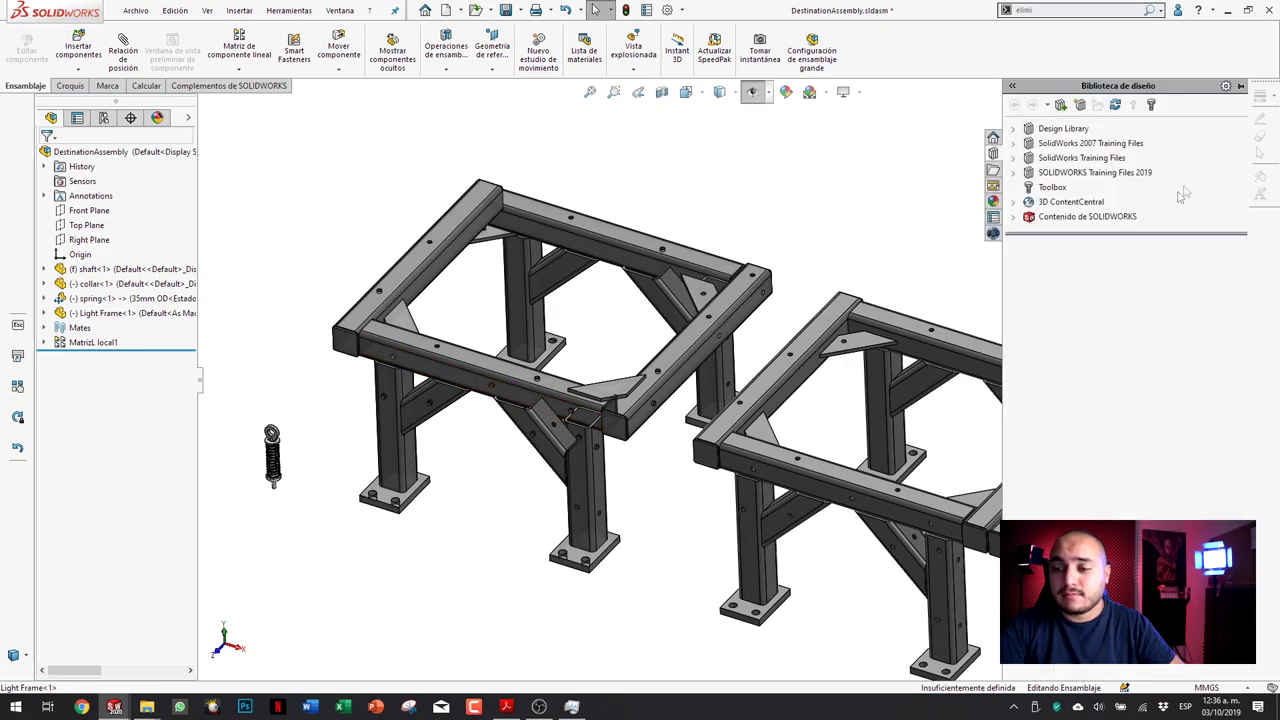
left_click(1050, 187)
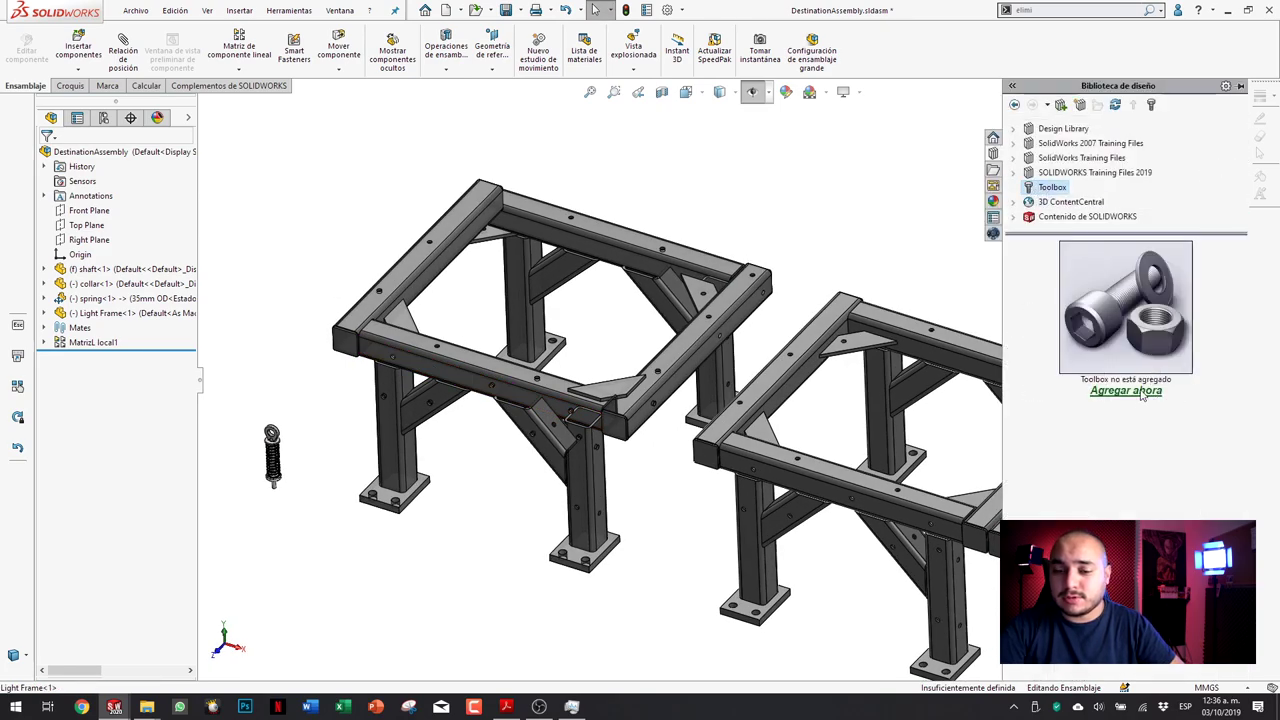
left_click(1125, 390)
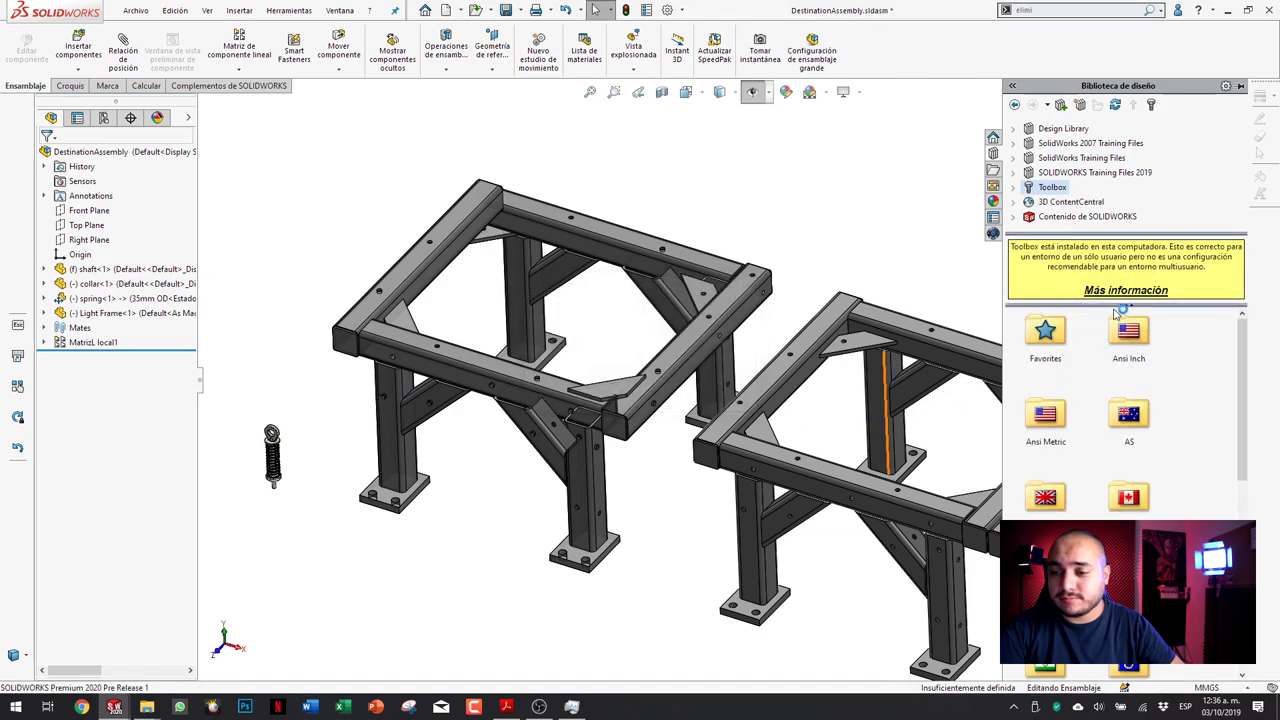
Step: Place a 1/2-20 heavy hex bolt from Ansi Inch > Pernos y tornillos > Cabeza hexagonal into a leg hole
double_click(1115, 355)
double_click(1128, 340)
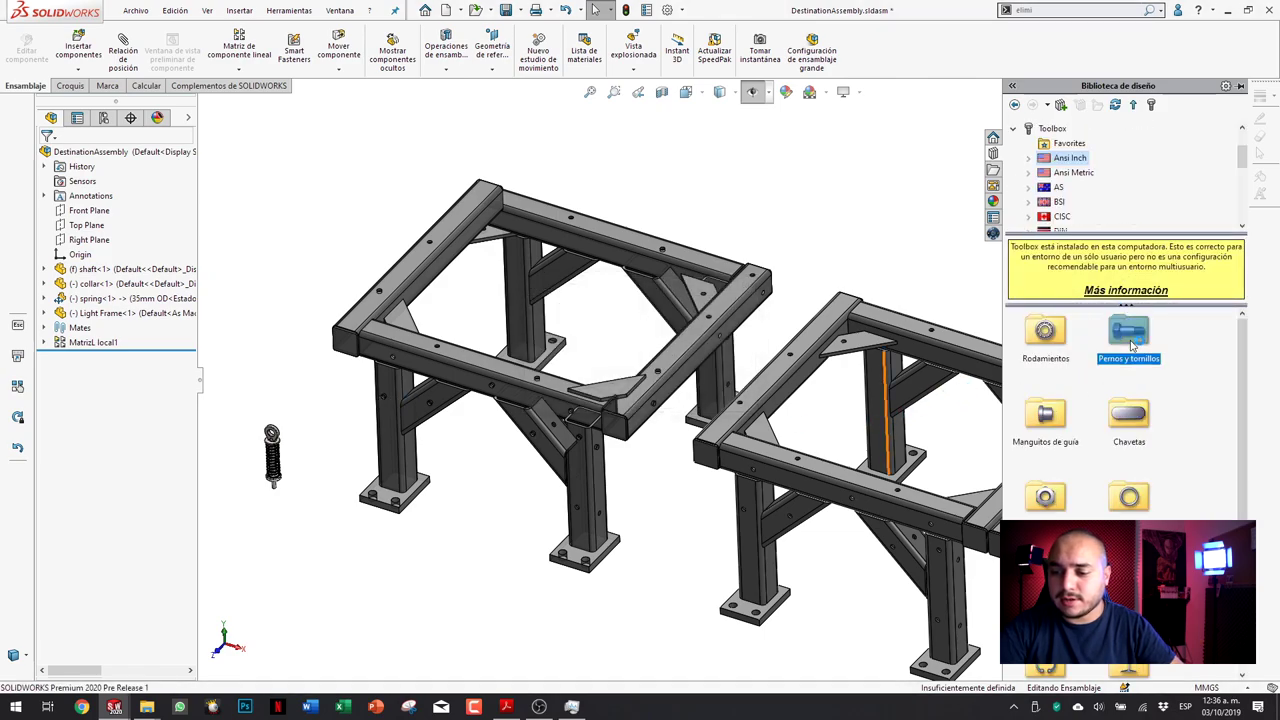
double_click(1128, 335)
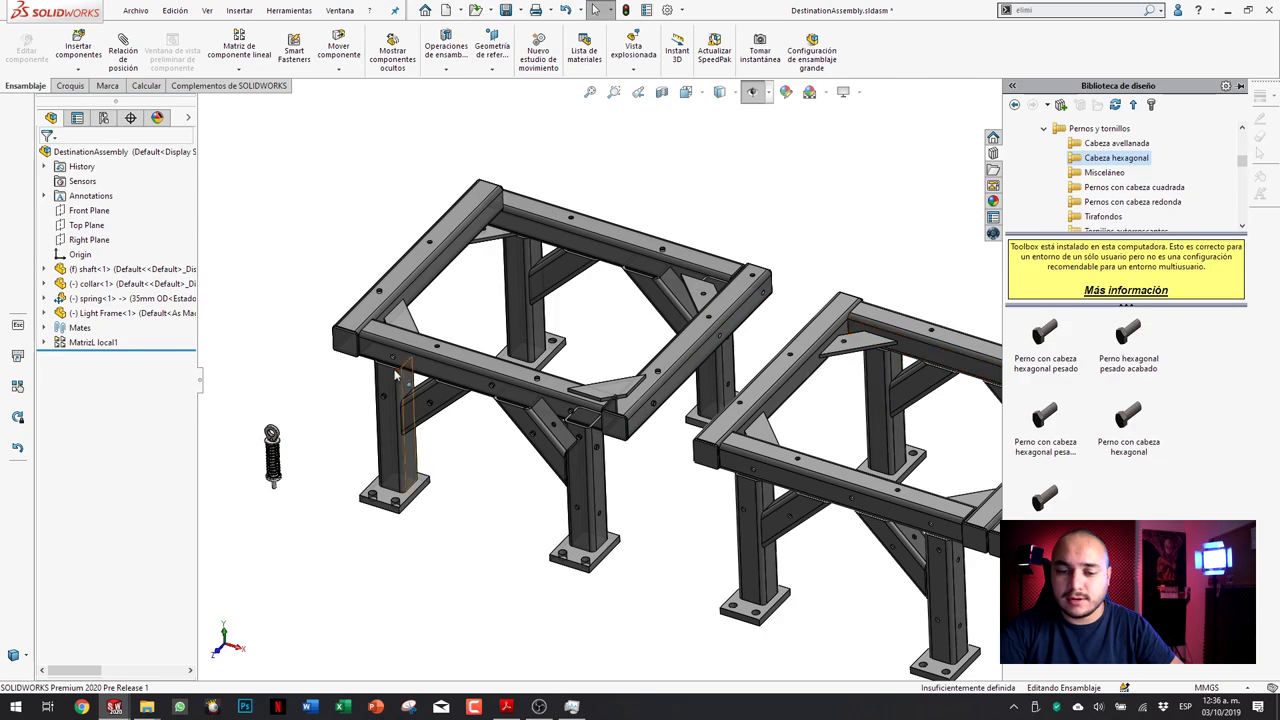
scroll(700, 330, "down", 5)
scroll(700, 330, "down", 3)
mouse_move(1044, 335)
left_mouse_down()
mouse_move(437, 388)
mouse_move(447, 397)
left_mouse_up()
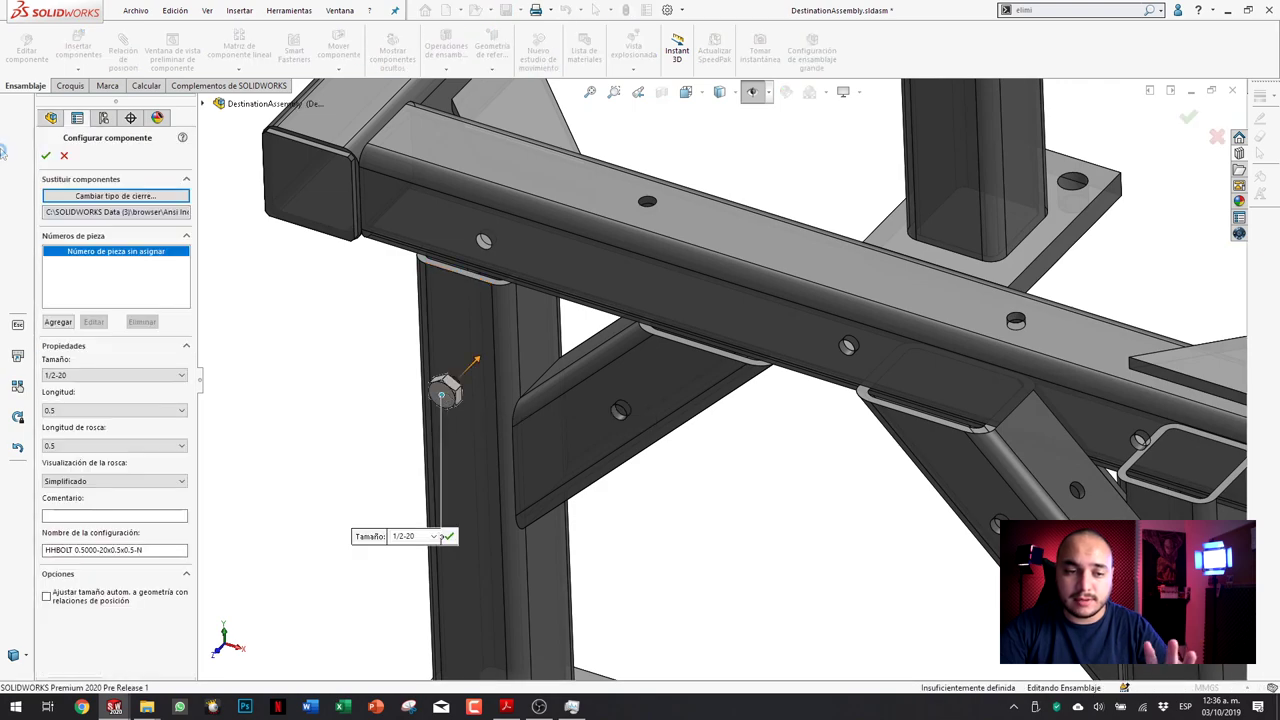
left_click(45, 155)
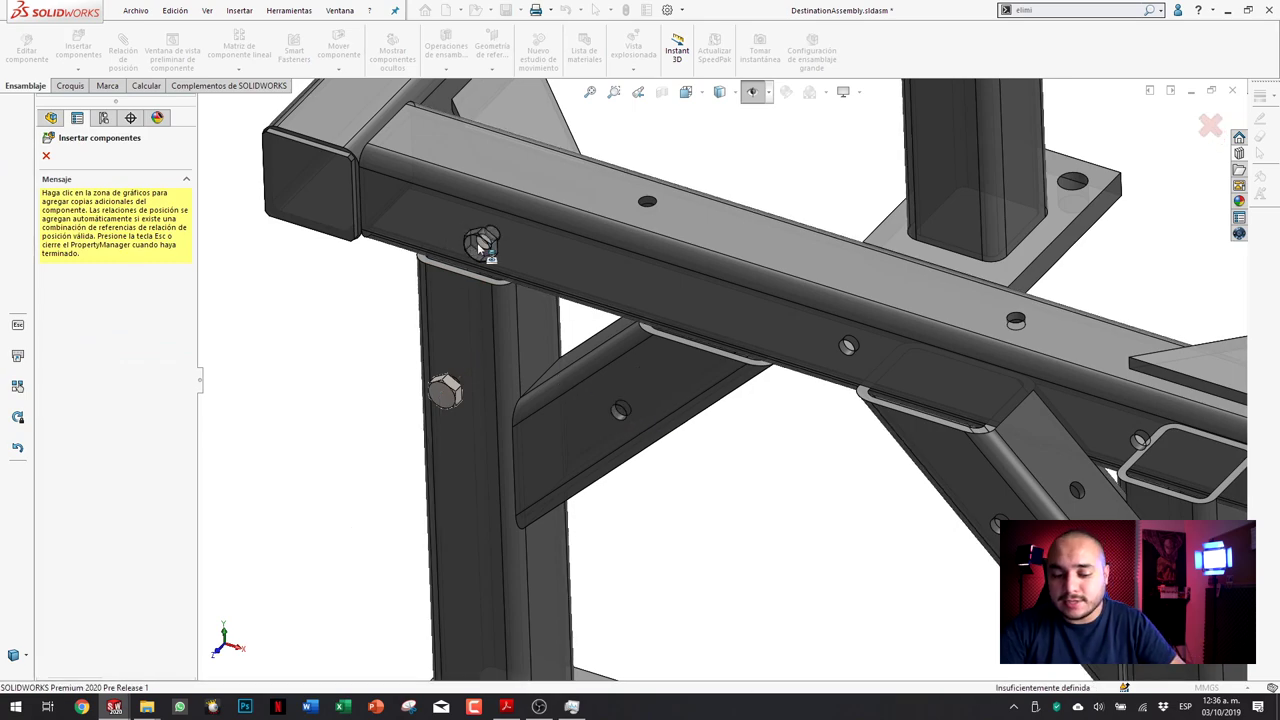
key("Escape")
scroll(729, 302, "up", 3)
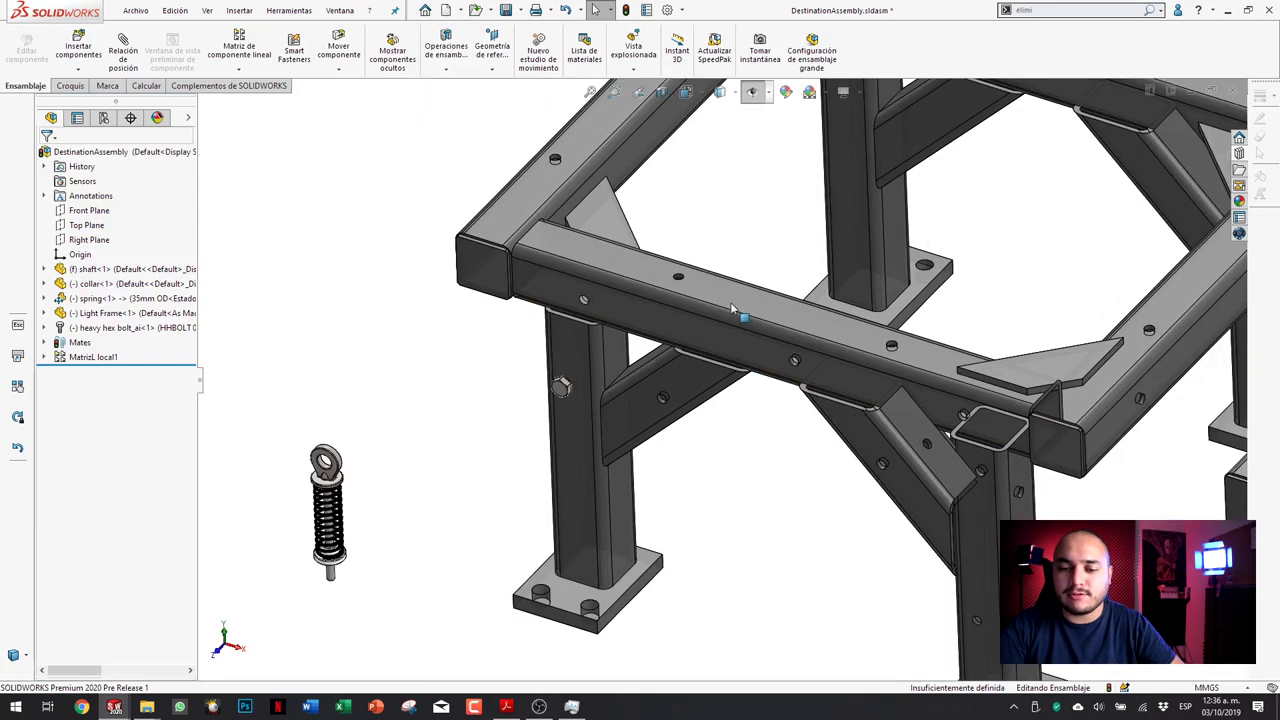
scroll(730, 305, "up", 3)
scroll(730, 305, "down", 2)
scroll(730, 305, "down", 3)
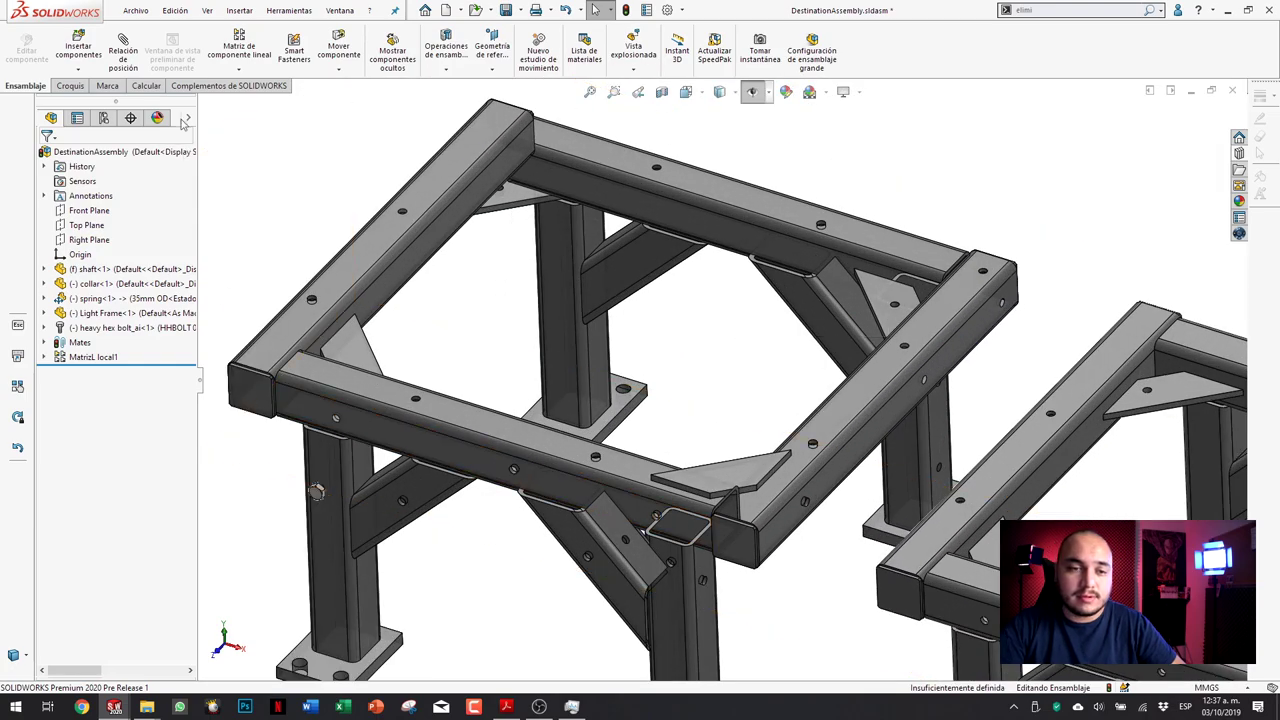
Step: Start a Pattern Driven Component Pattern with only the heavy hex bolt as the component to pattern
left_click(239, 68)
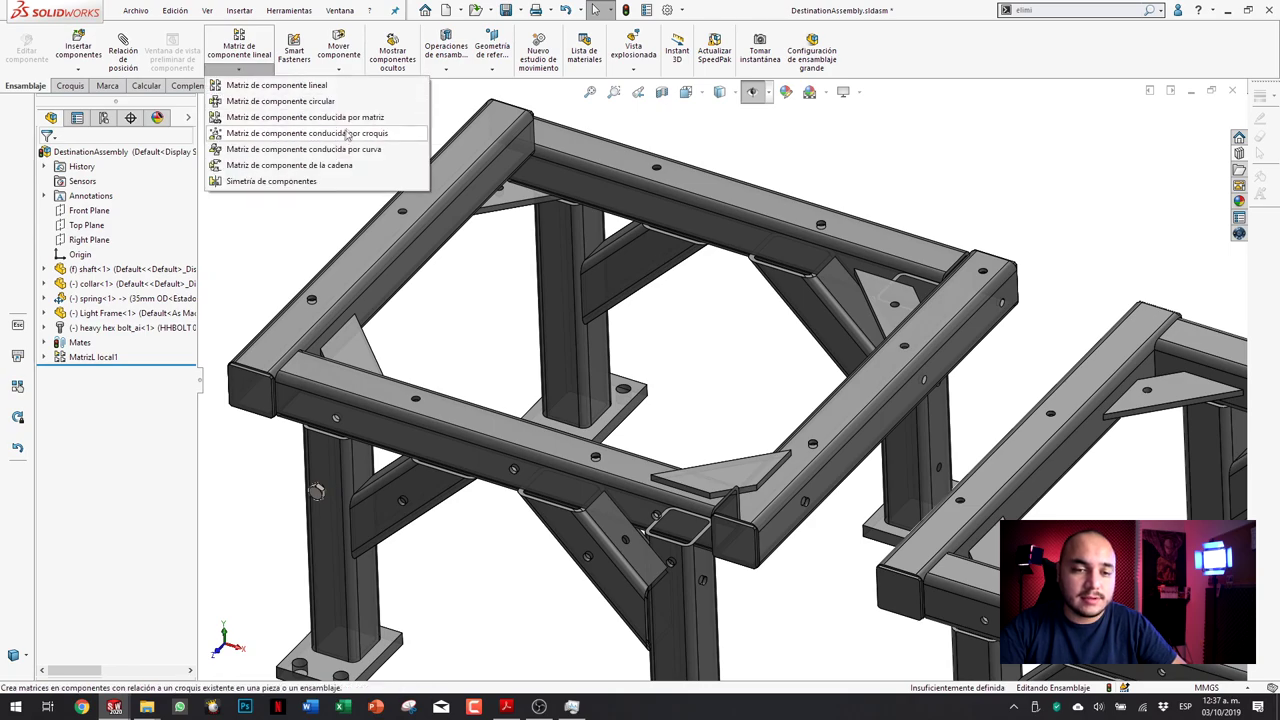
left_click(305, 117)
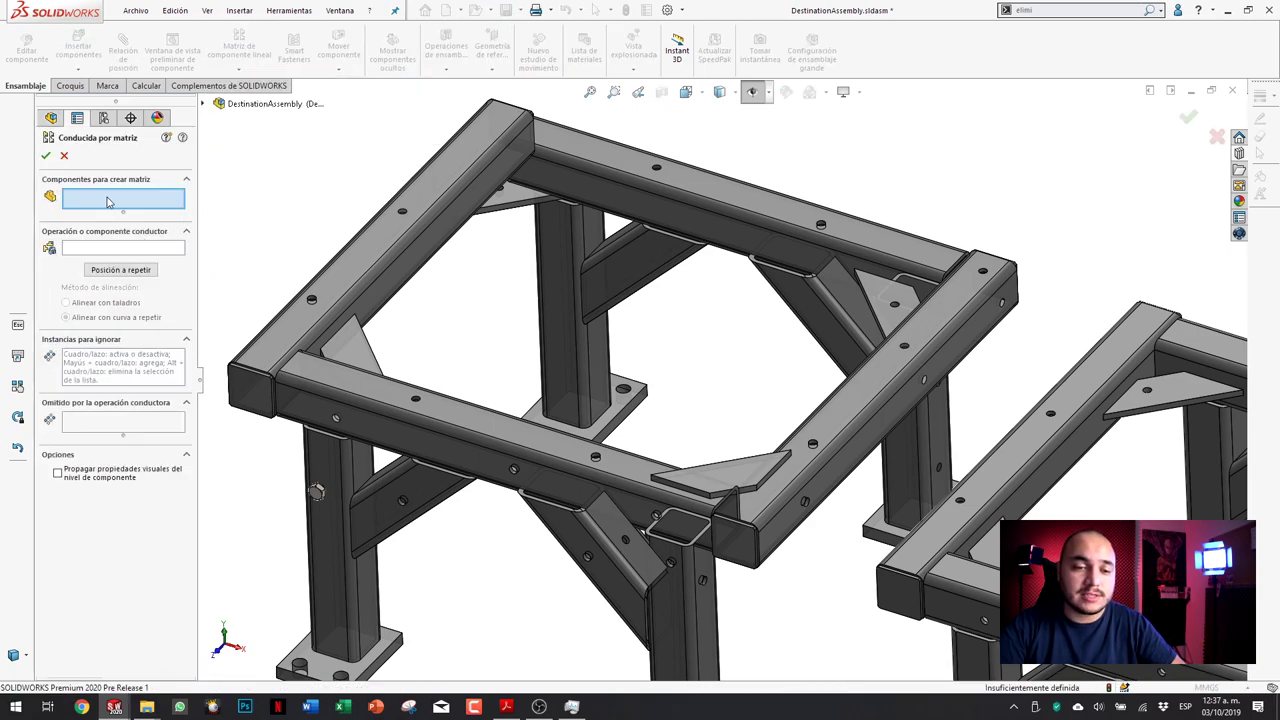
scroll(456, 352, "up", 3)
scroll(456, 352, "up", 3)
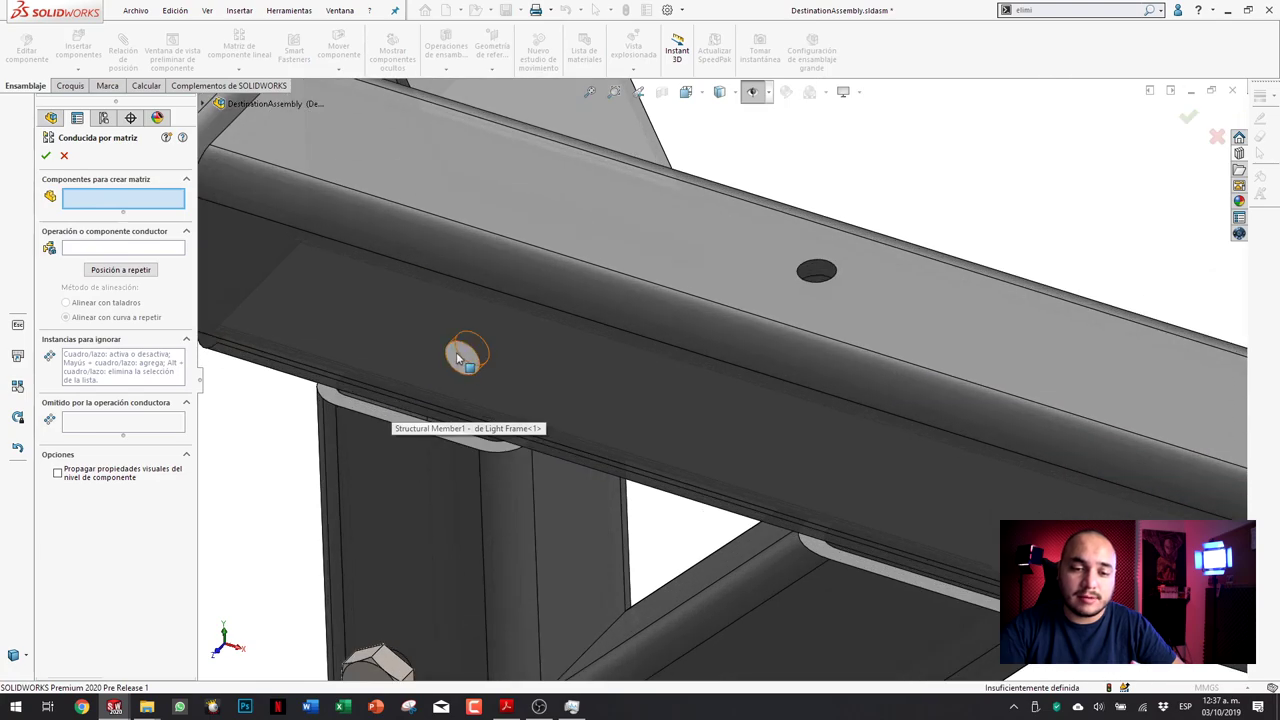
left_click(456, 355)
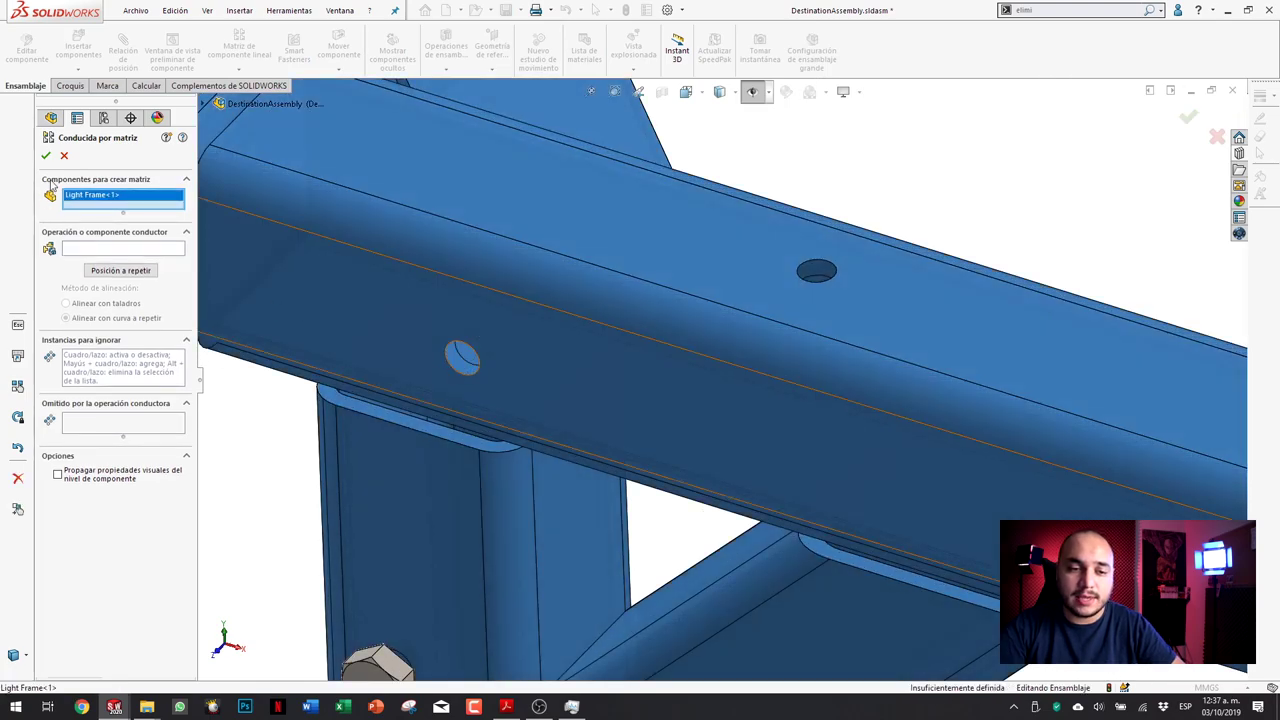
key("ctrl+shift+z")
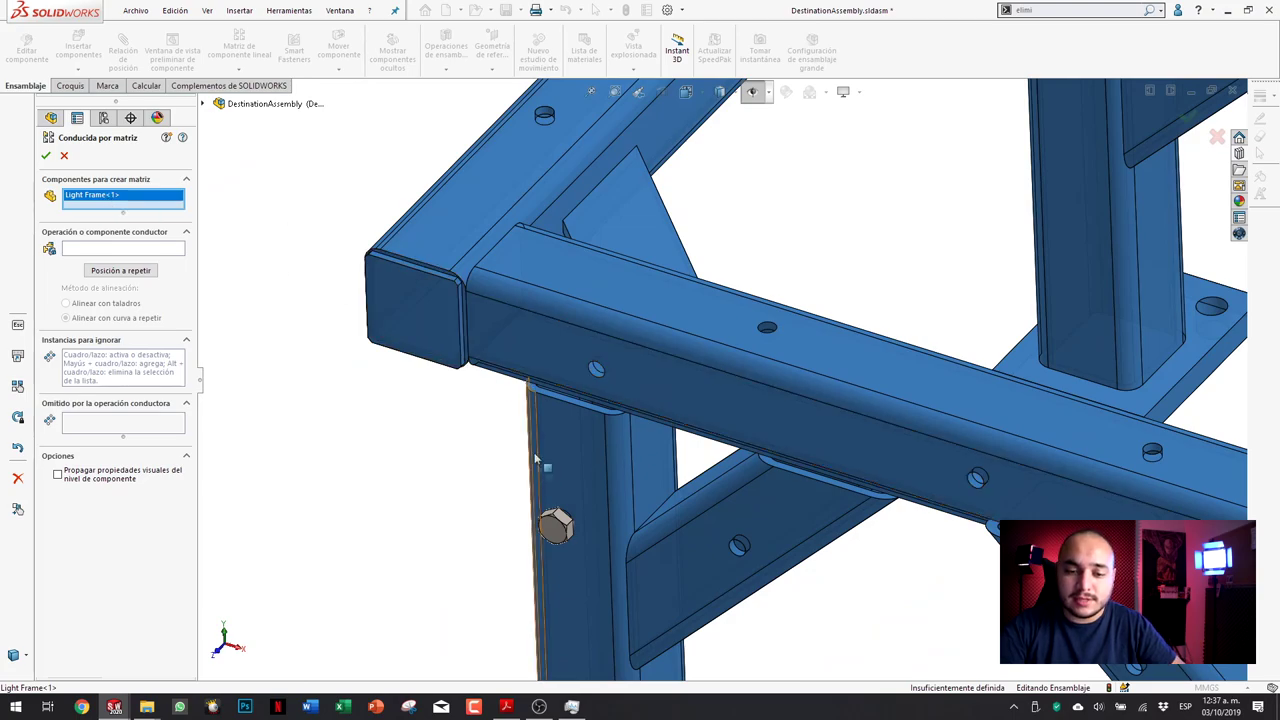
left_click(555, 525)
right_click(110, 196)
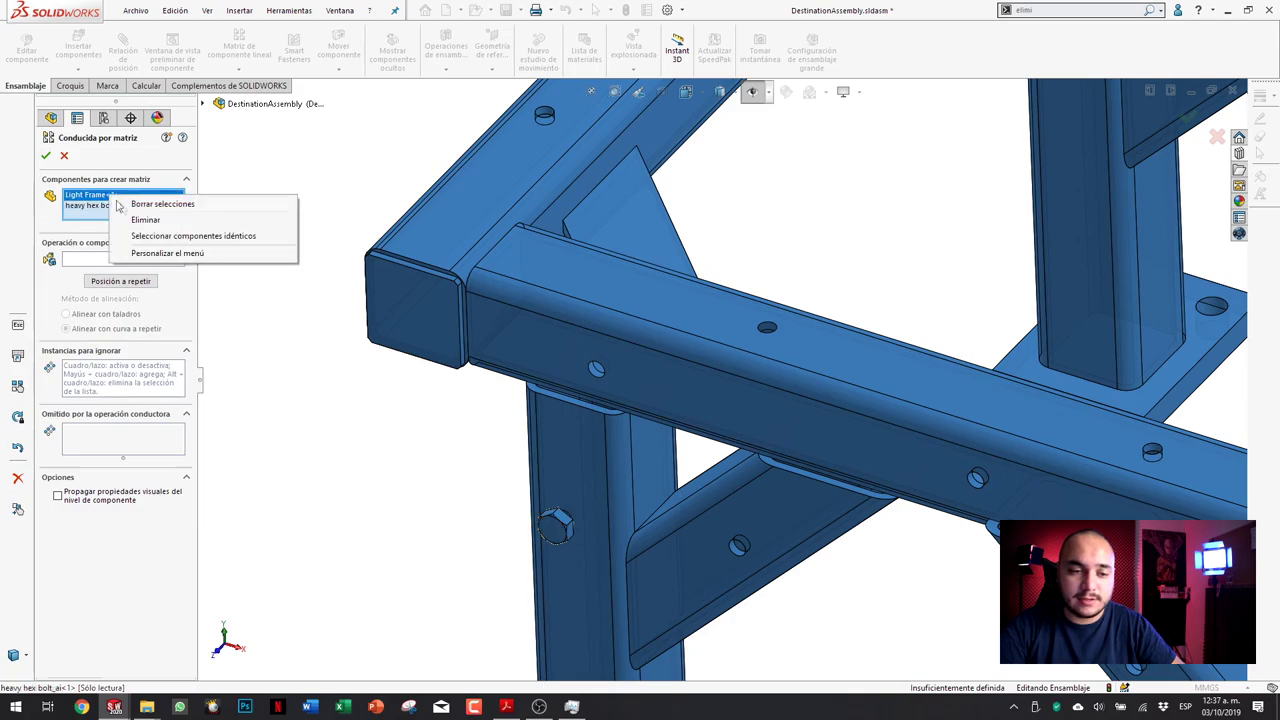
left_click(155, 221)
Step: Drive the bolt pattern from the Light Frame's hole, pick the bolt position to repeat, and confirm
scroll(612, 375, "down", 3)
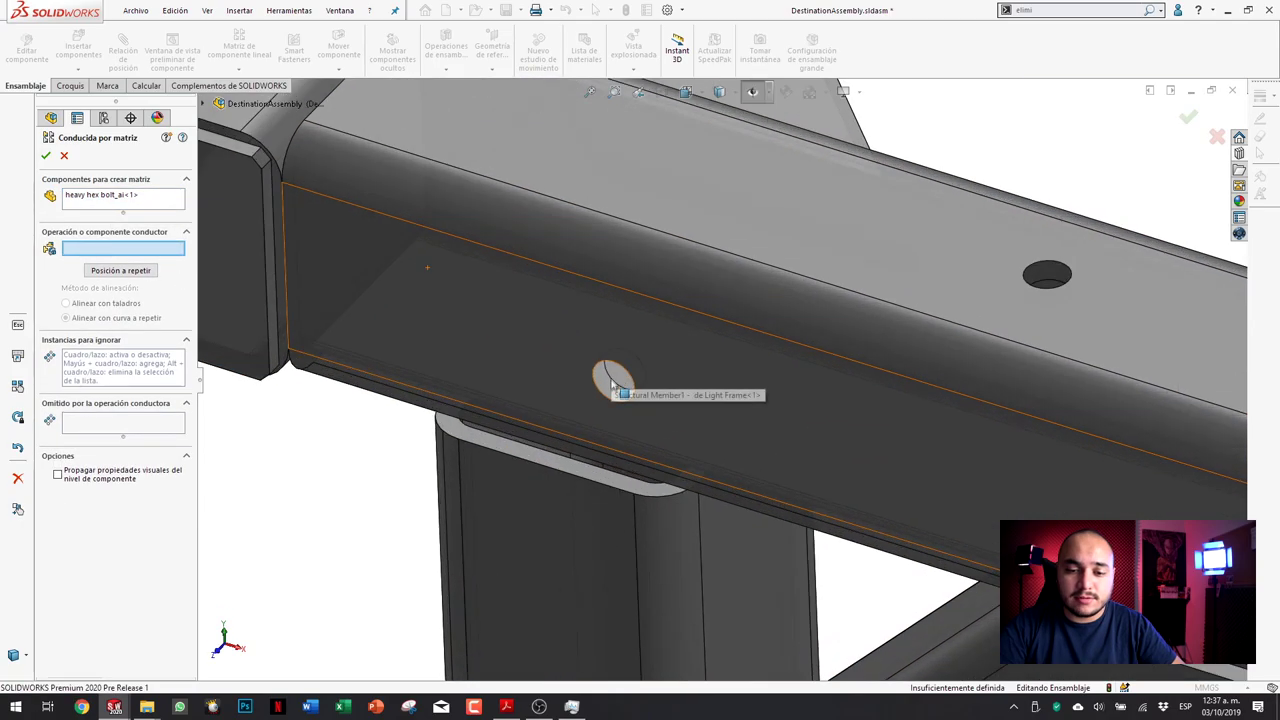
scroll(614, 385, "down", 2)
left_click(610, 385)
scroll(700, 385, "up", 5)
scroll(705, 389, "up", 3)
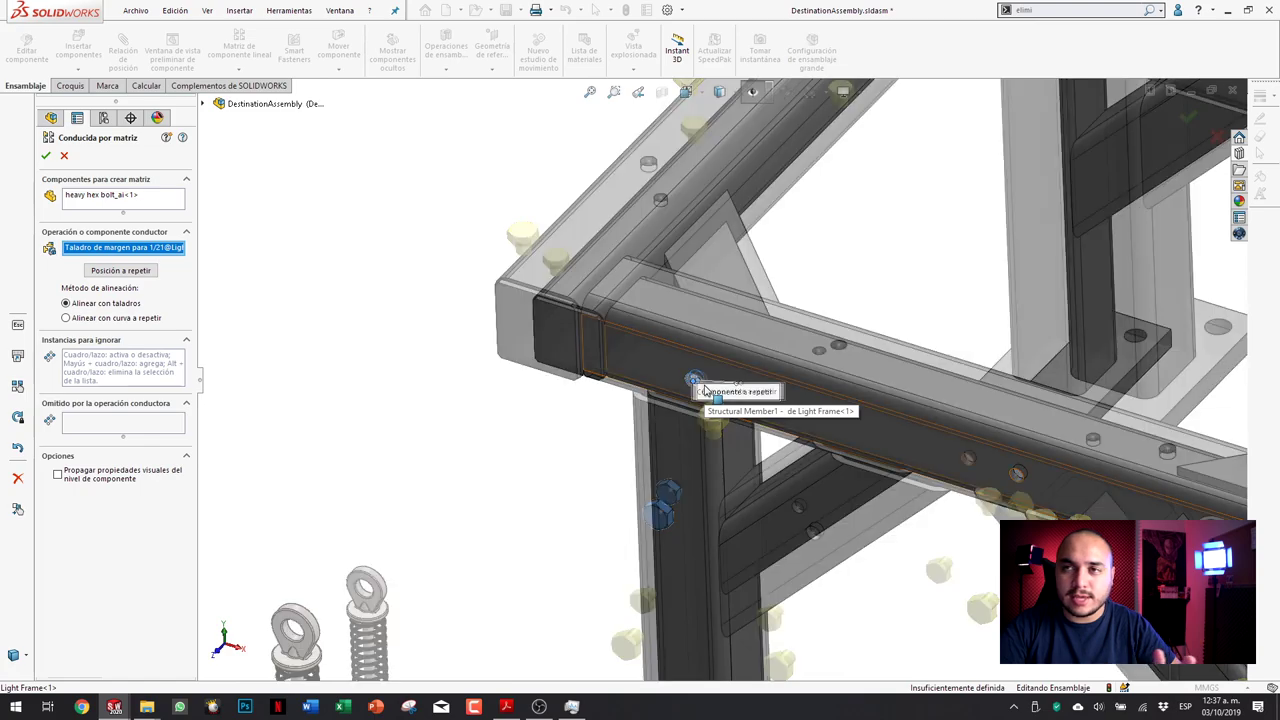
scroll(706, 389, "up", 2)
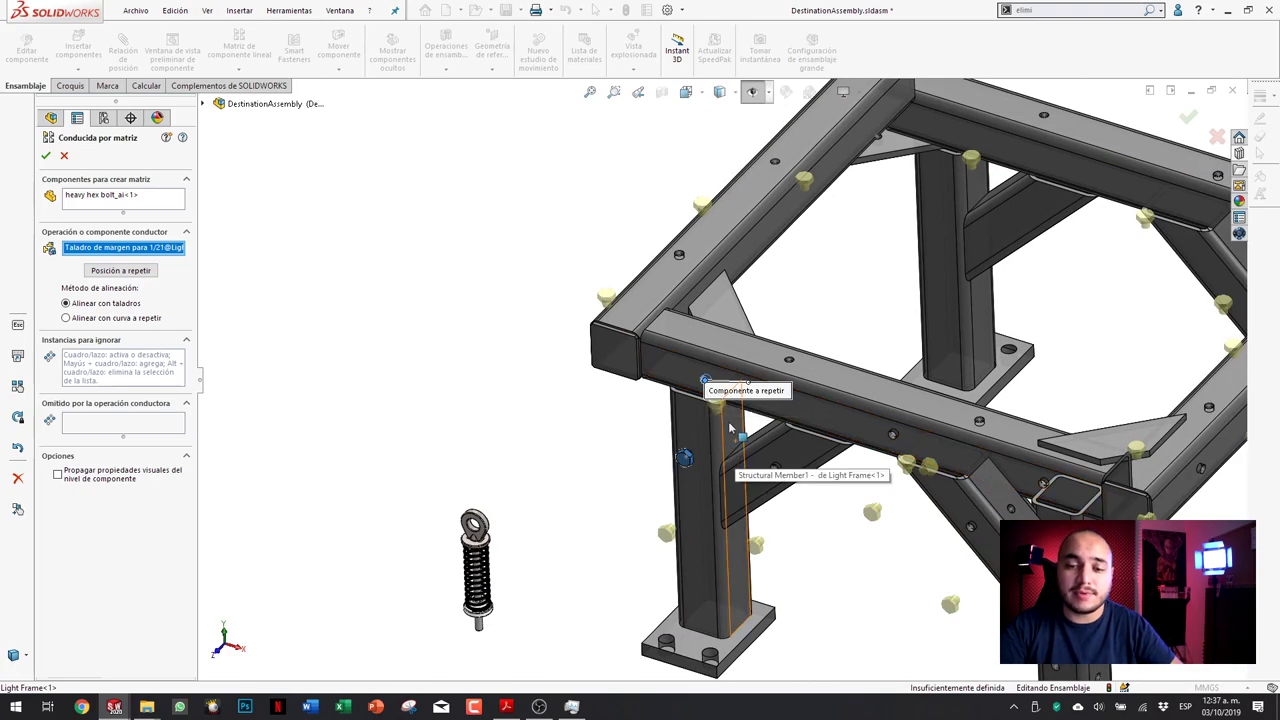
scroll(730, 428, "down", 2)
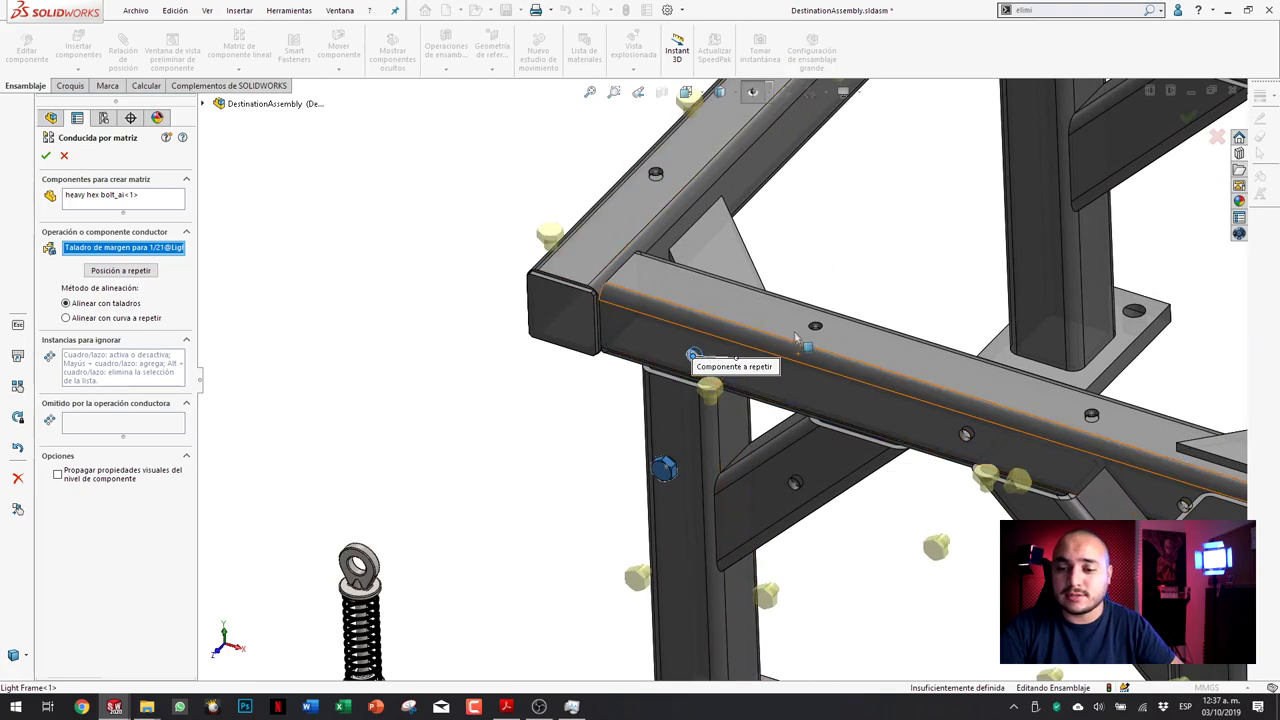
scroll(800, 355, "up", 2)
scroll(1000, 280, "up", 1)
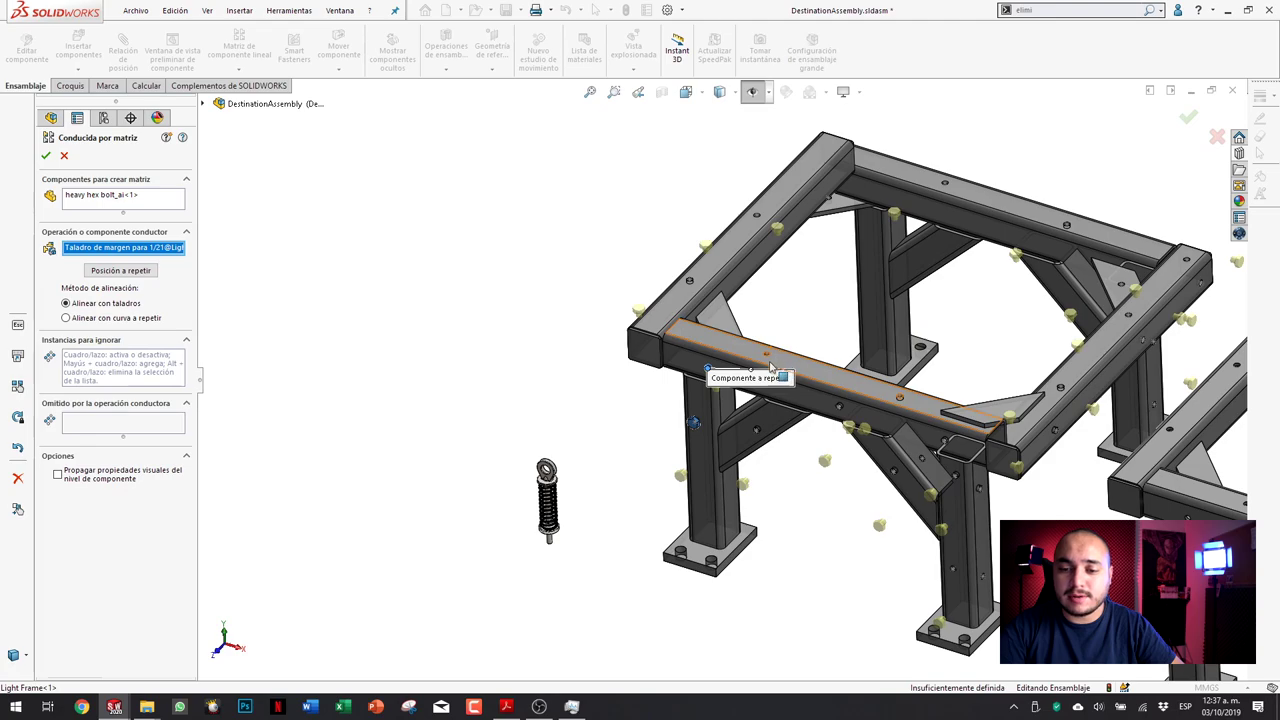
scroll(830, 360, "down", 2)
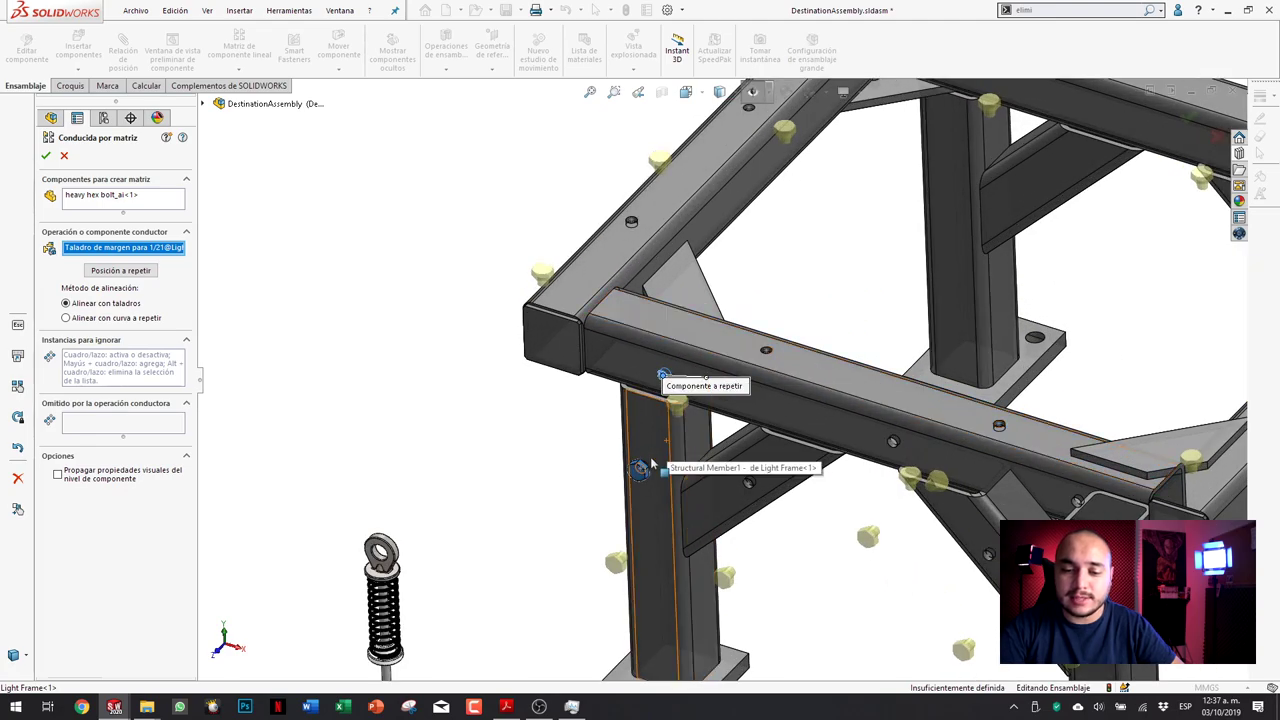
scroll(652, 470, "down", 1)
scroll(665, 450, "down", 2)
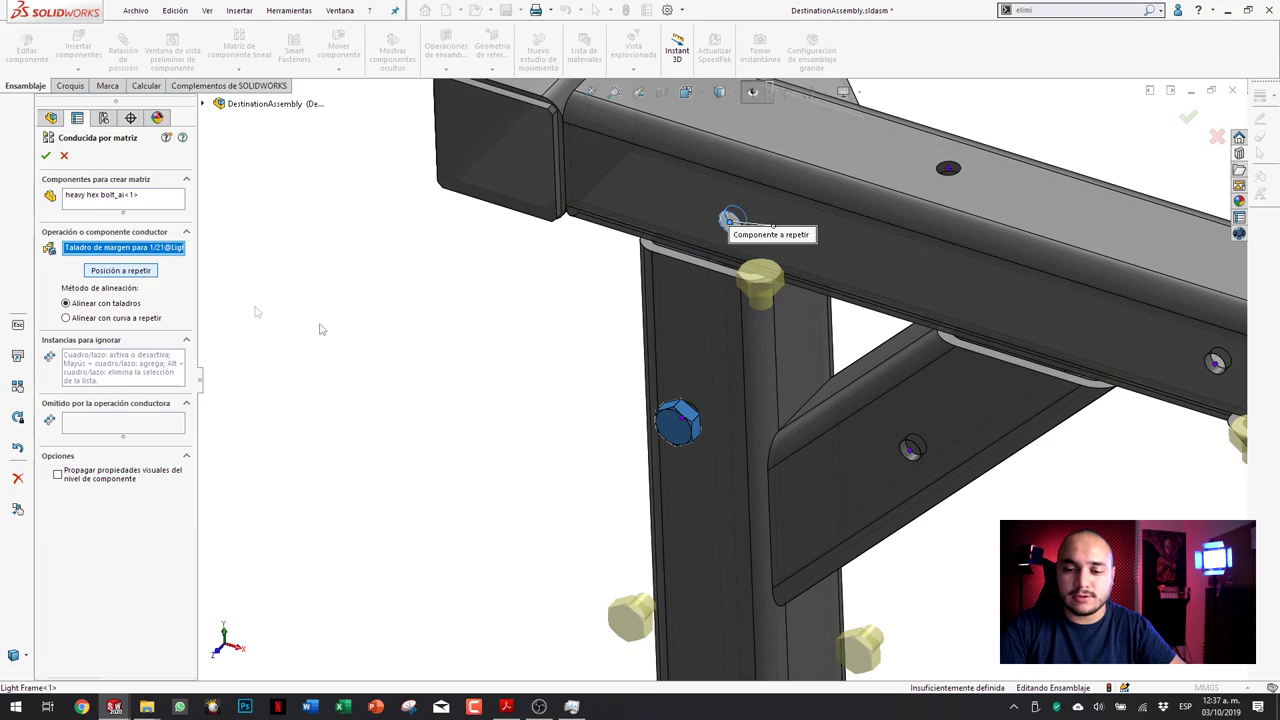
left_click(678, 420)
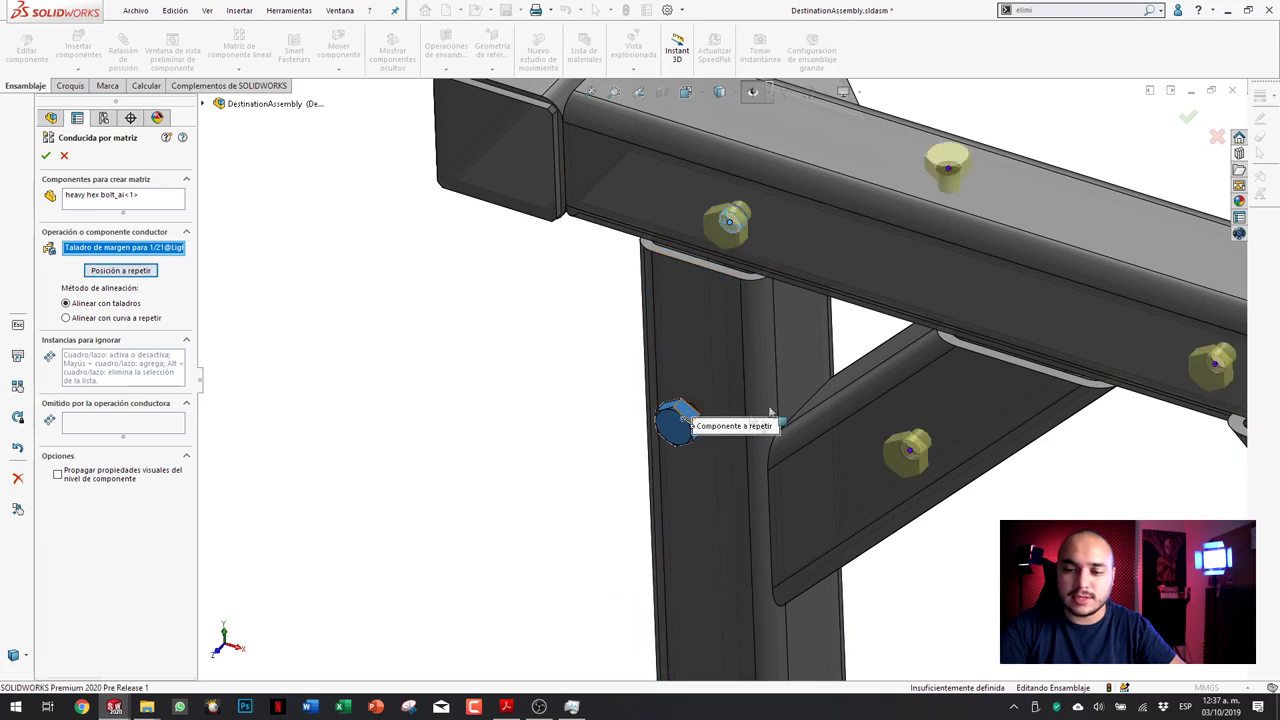
scroll(770, 410, "up", 3)
scroll(790, 412, "up", 2)
scroll(805, 415, "down", 1)
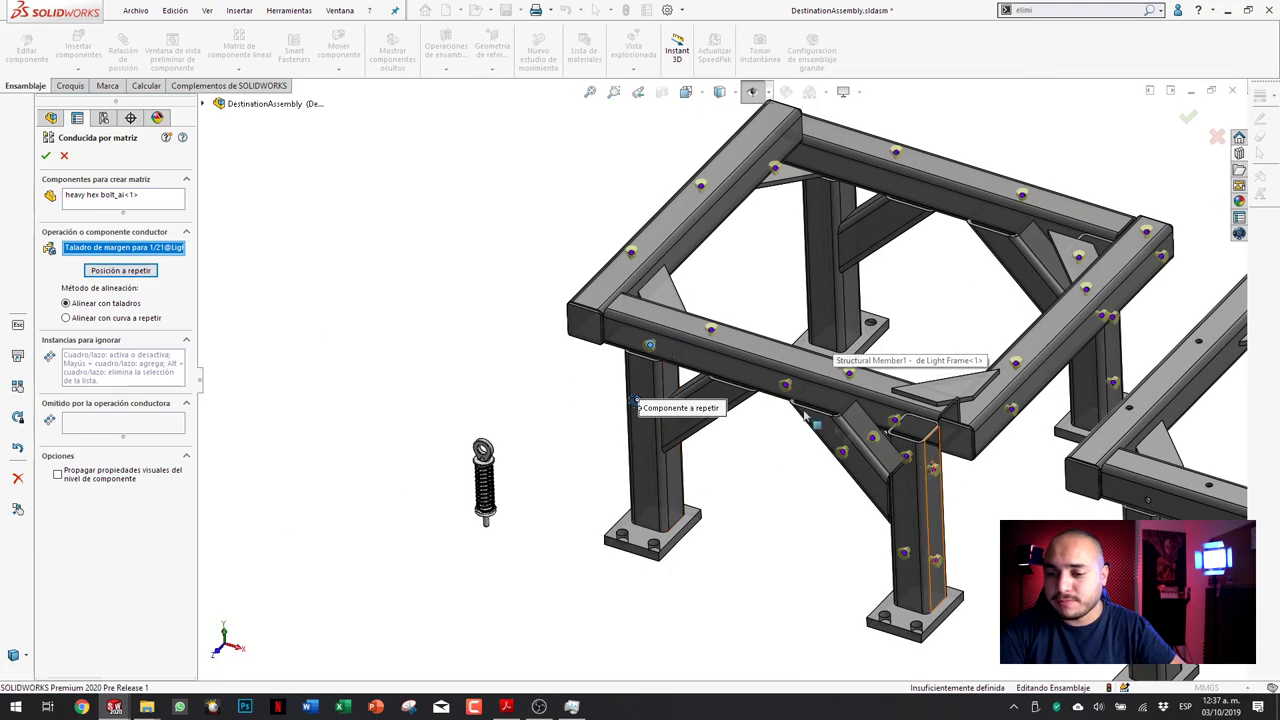
left_click(45, 155)
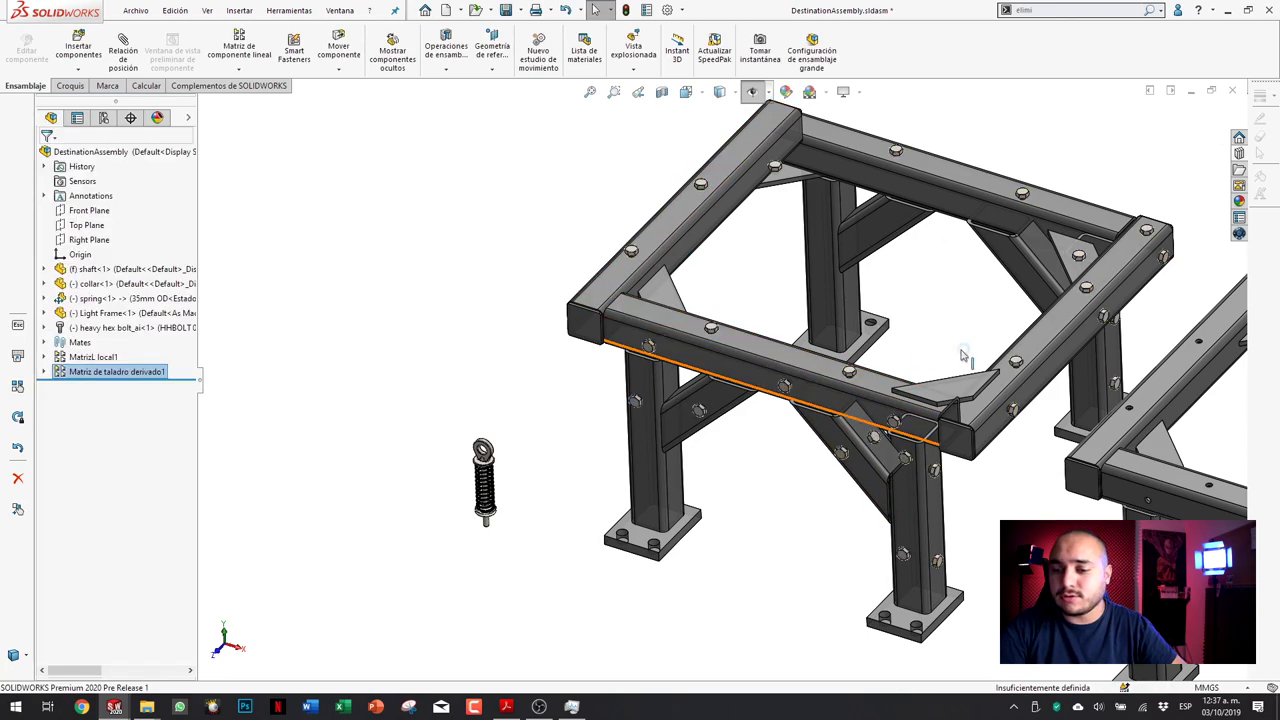
Step: Orbit to a low side view to inspect the bolted frame, then open the component pattern types list
scroll(960, 357, "down", 2)
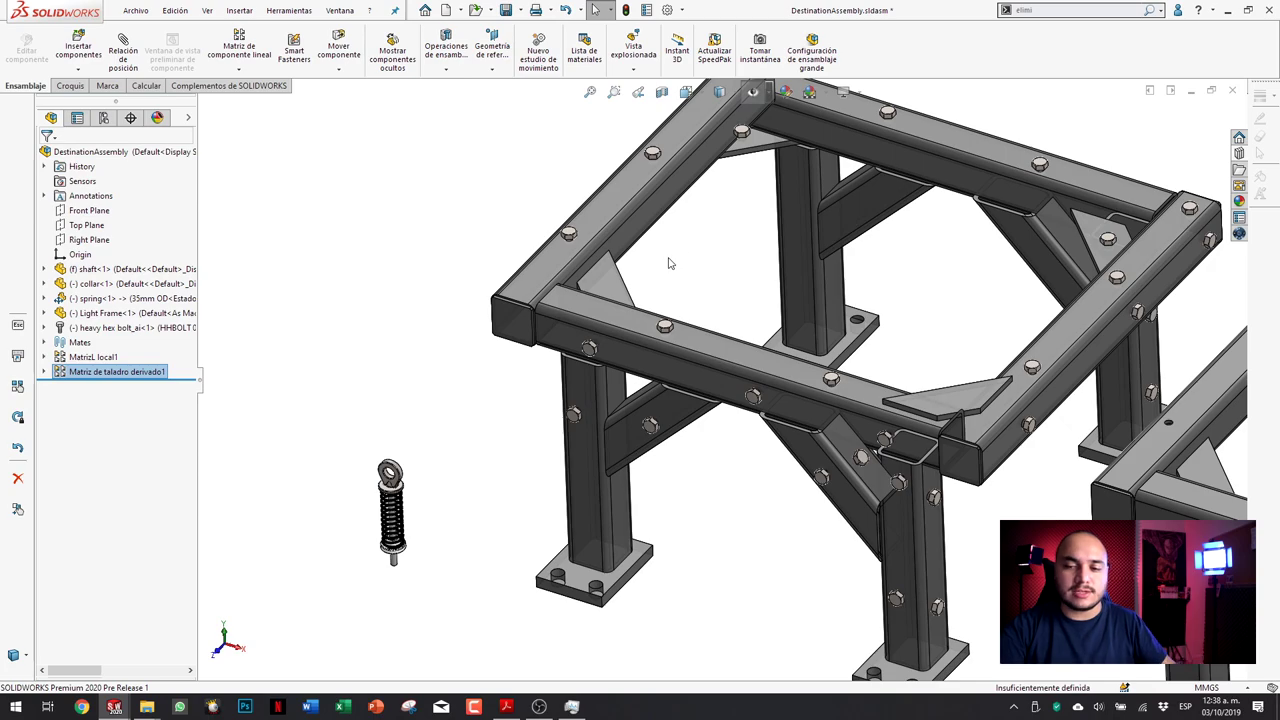
scroll(737, 234, "up", 2)
scroll(952, 282, "down", 2)
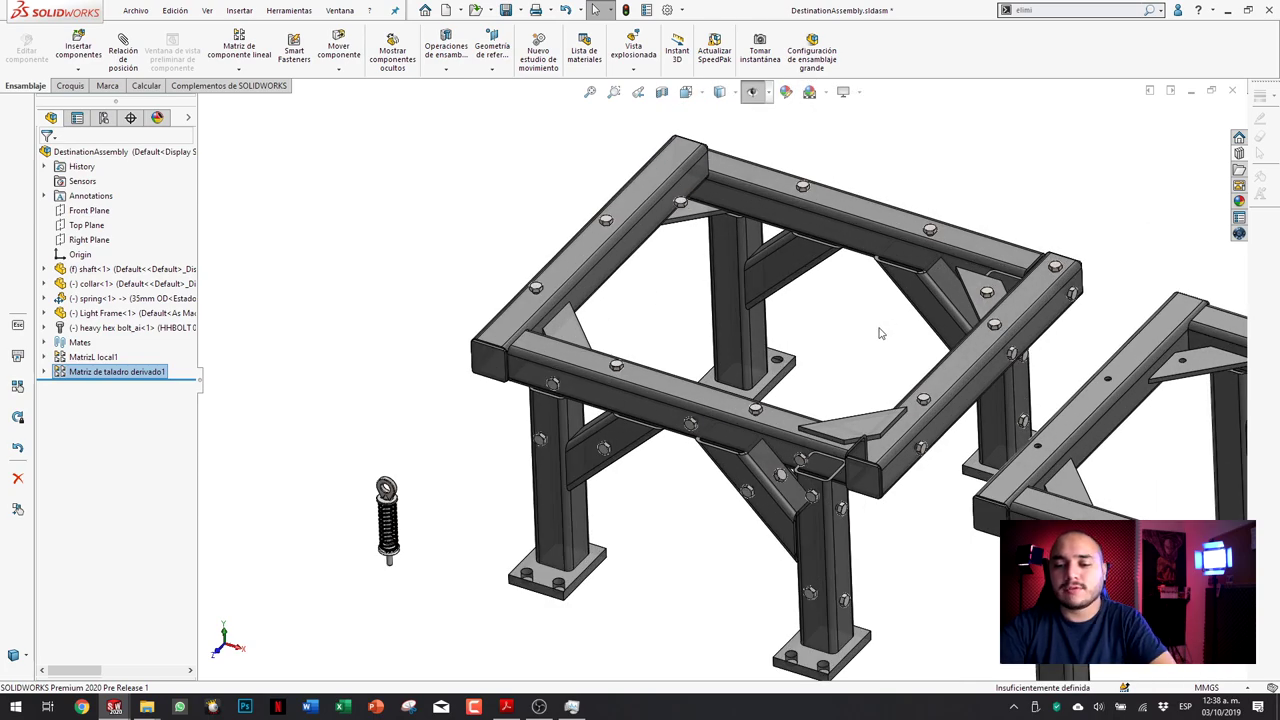
middle_click_drag(880, 335, 645, 448)
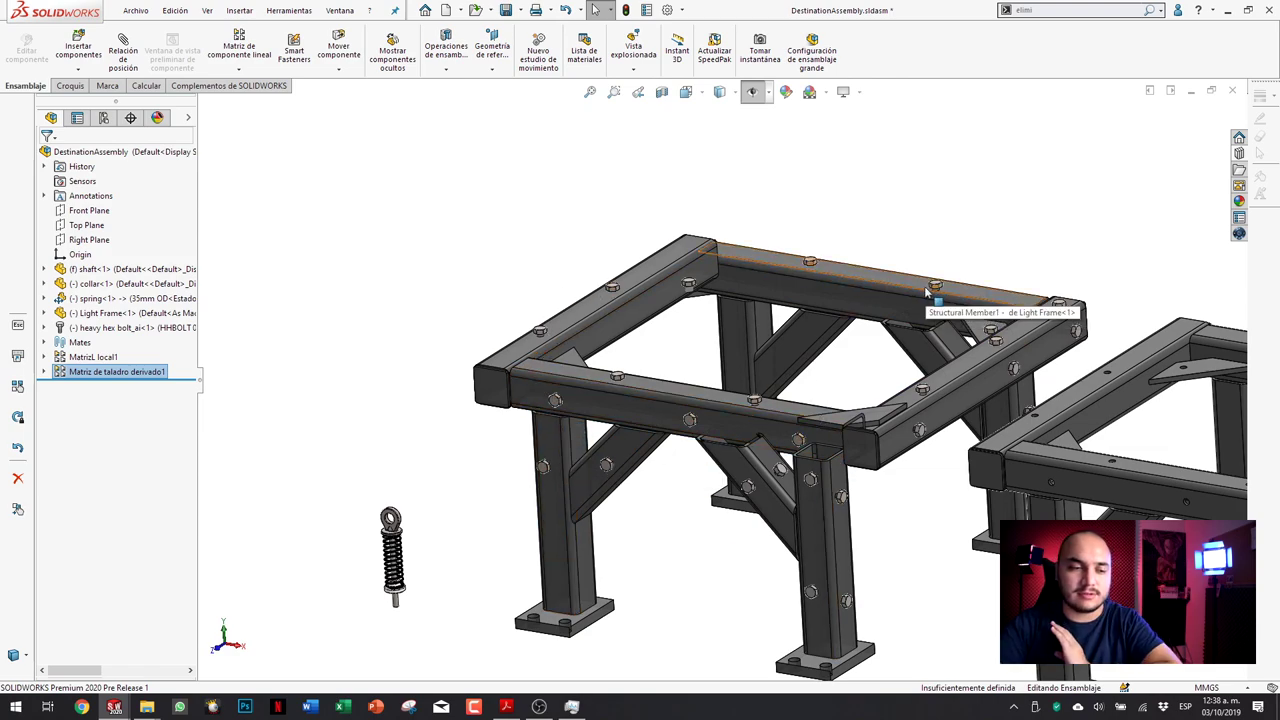
left_click(566, 242)
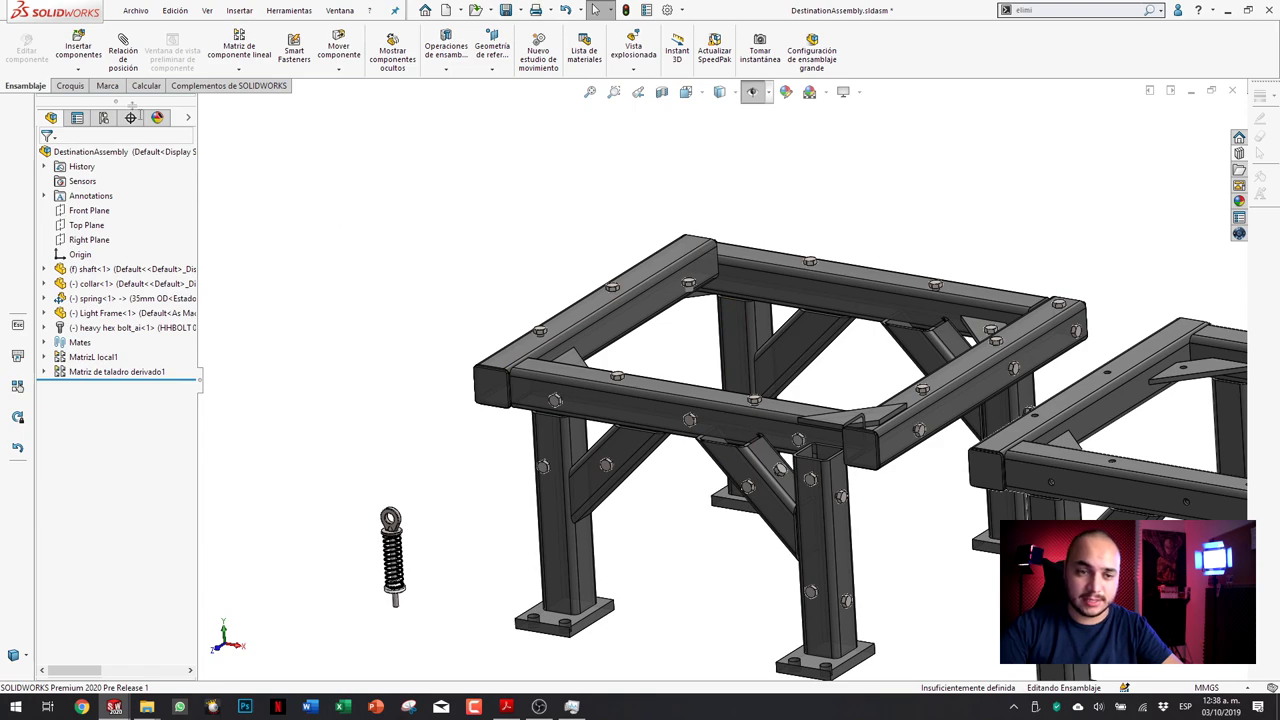
left_click(249, 74)
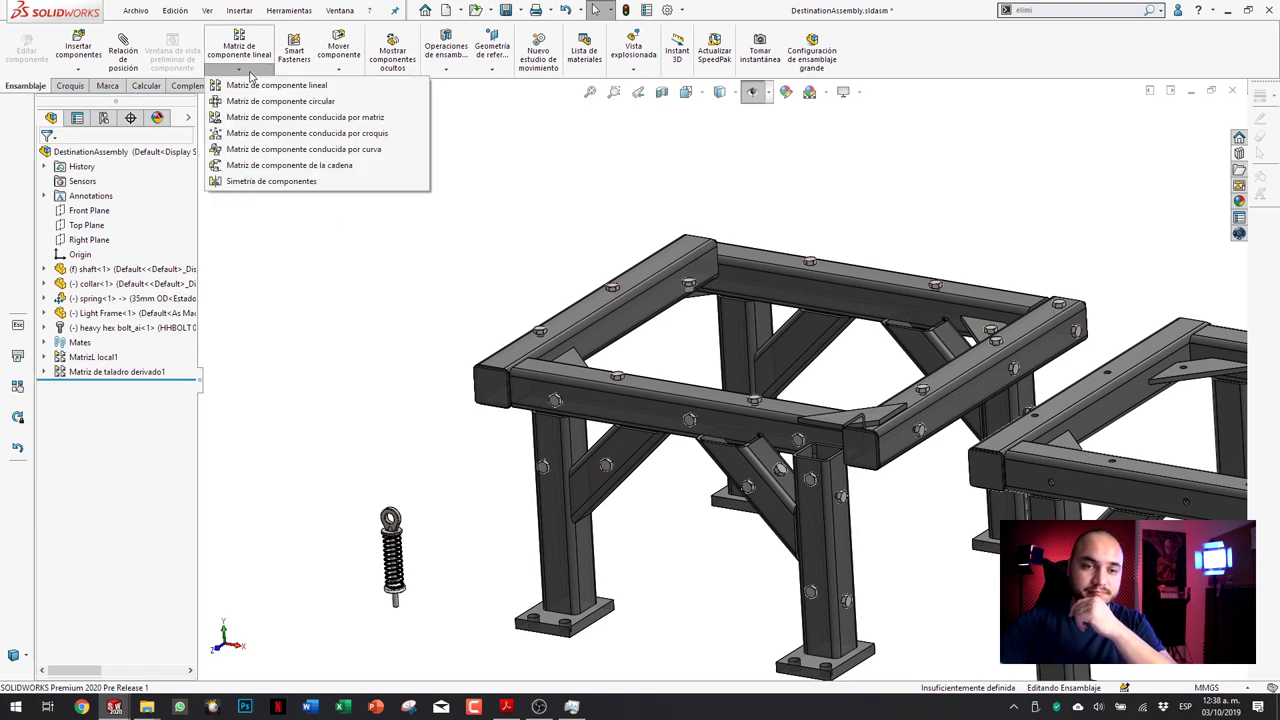
Step: Start Mirror Components using Right Plane as the mirror plane with one hex bolt selected
left_click(268, 181)
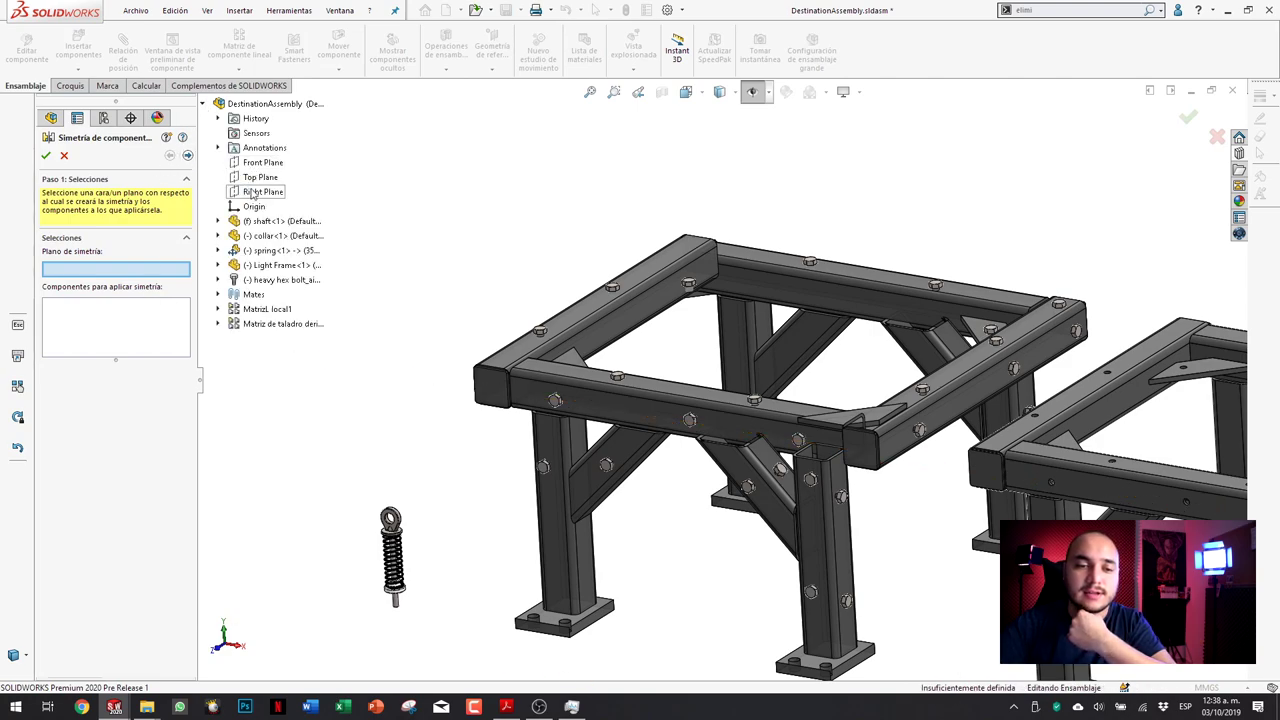
left_click(260, 164)
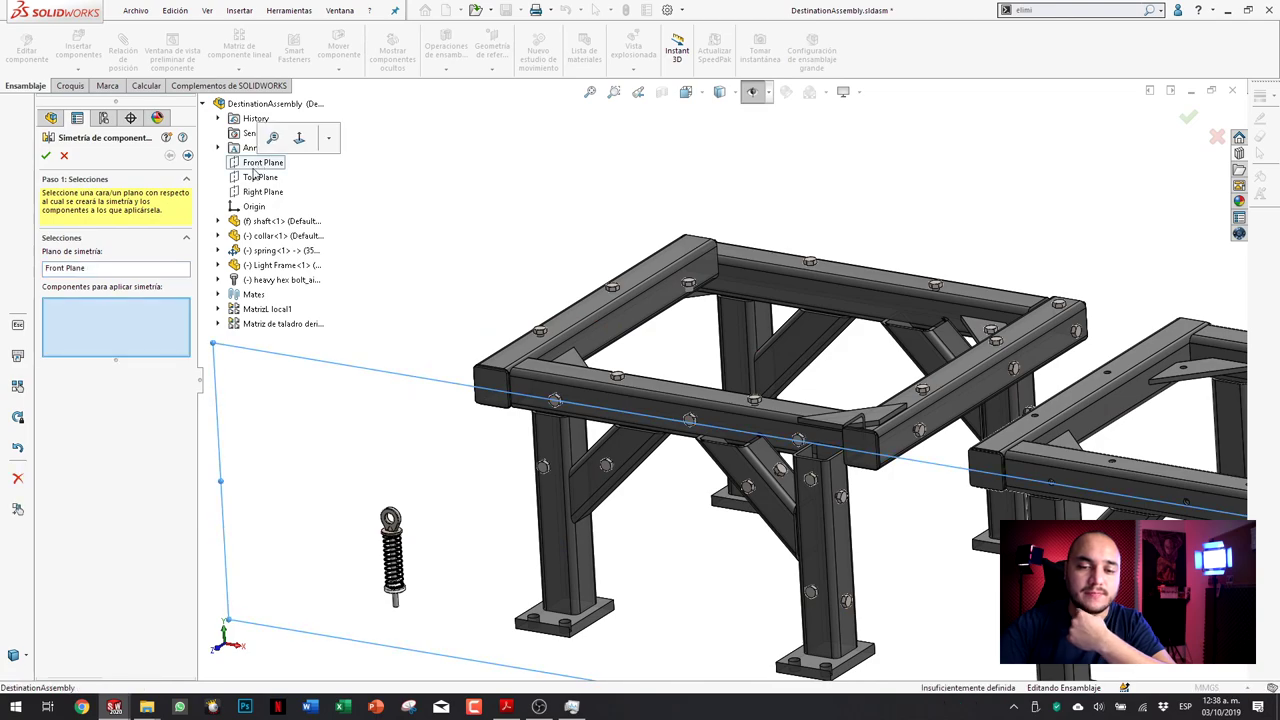
left_click(103, 270)
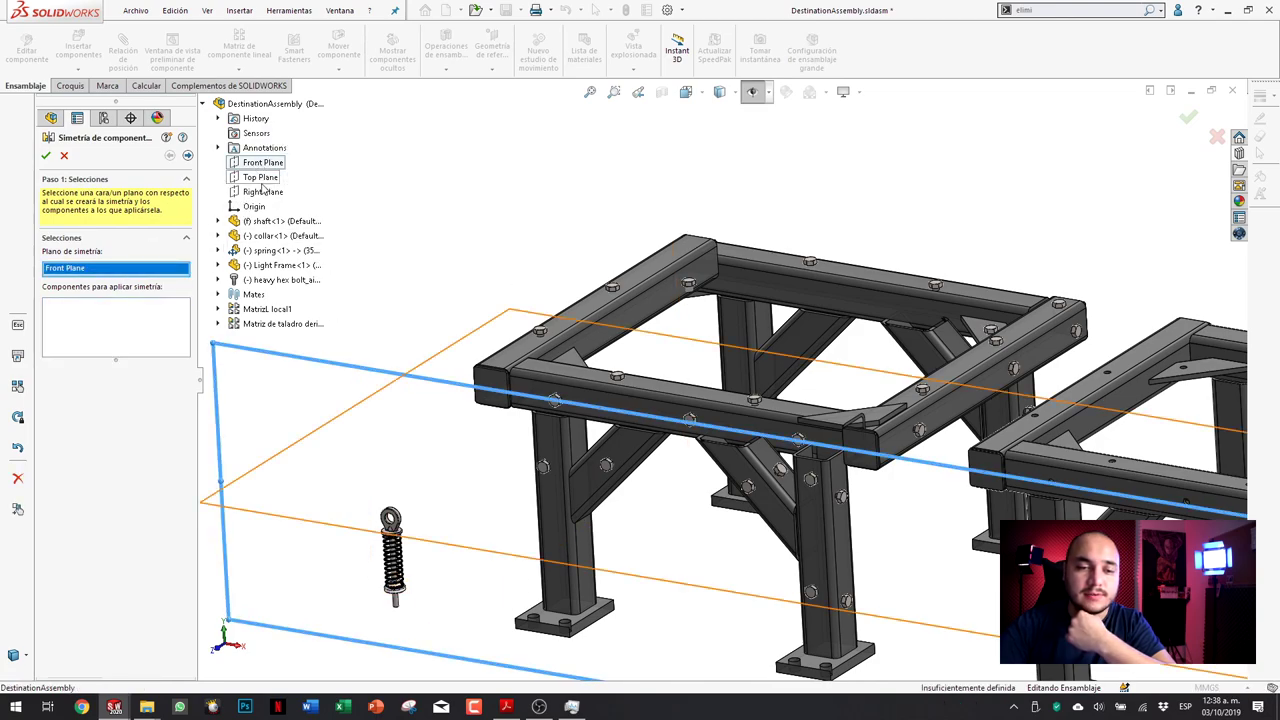
left_click(262, 191)
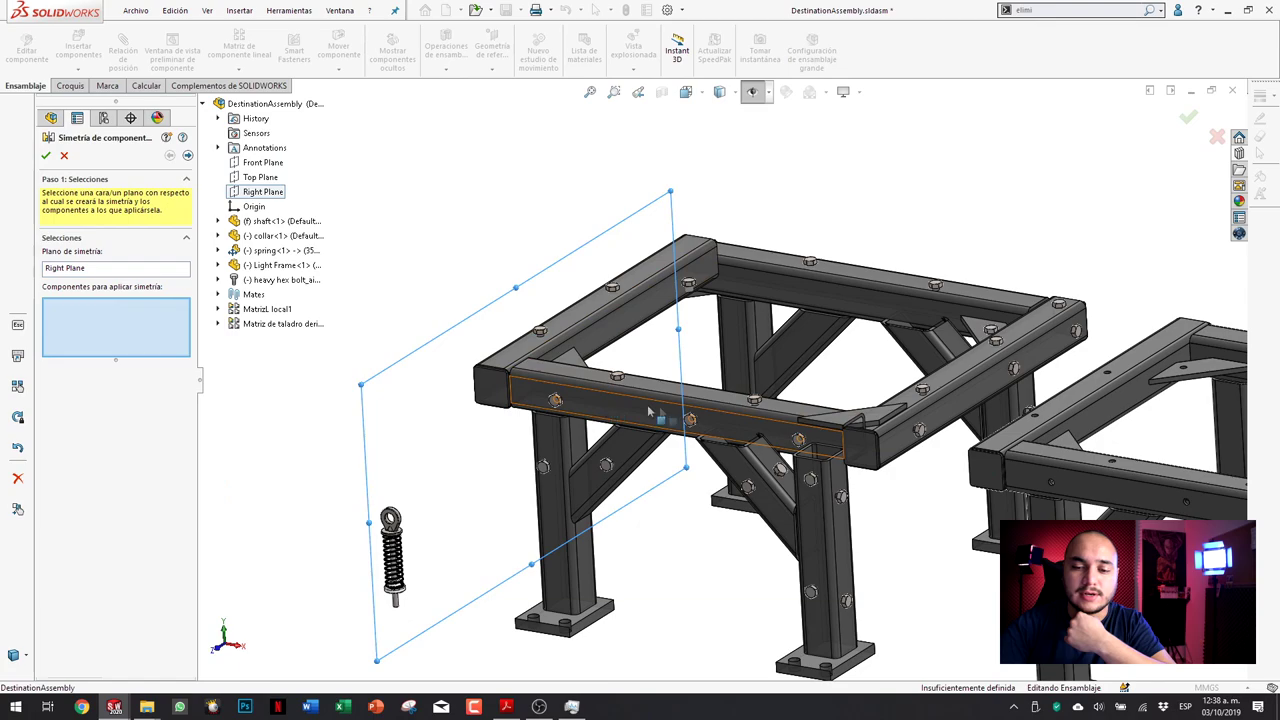
scroll(645, 410, "down", 2)
scroll(660, 406, "down", 2)
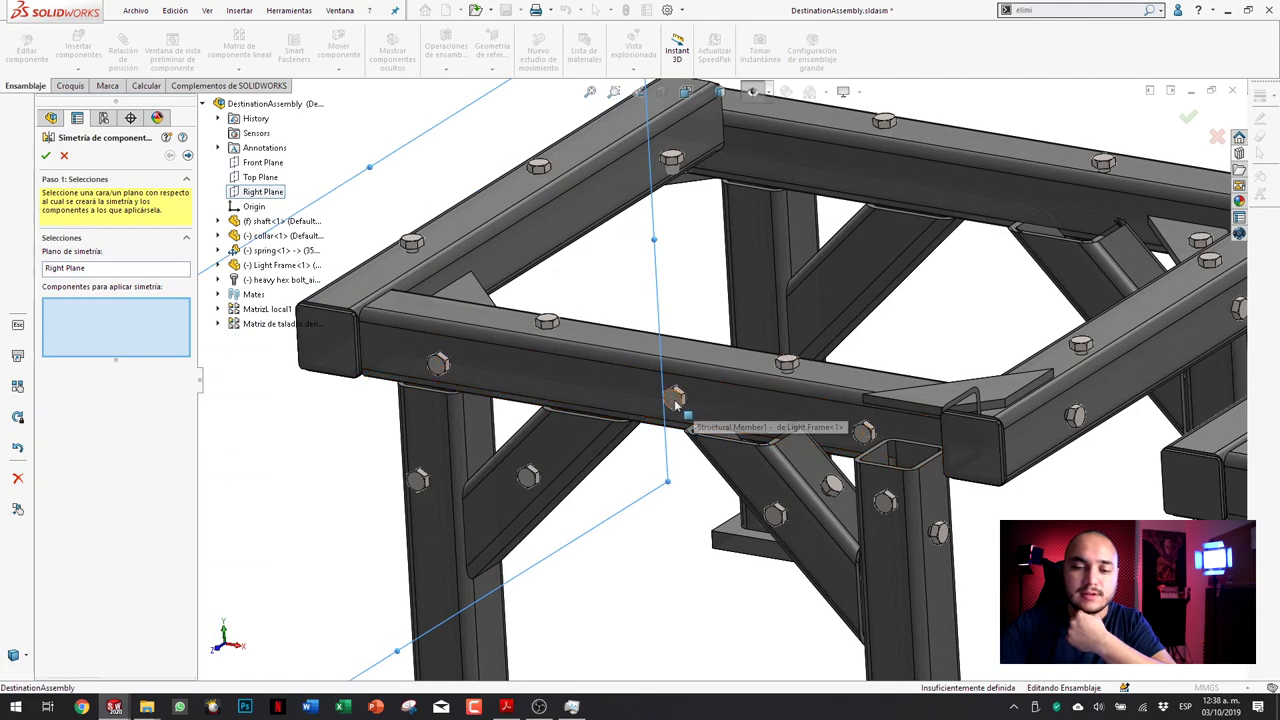
left_click(675, 402)
scroll(675, 402, "up", 3)
scroll(660, 400, "down", 1)
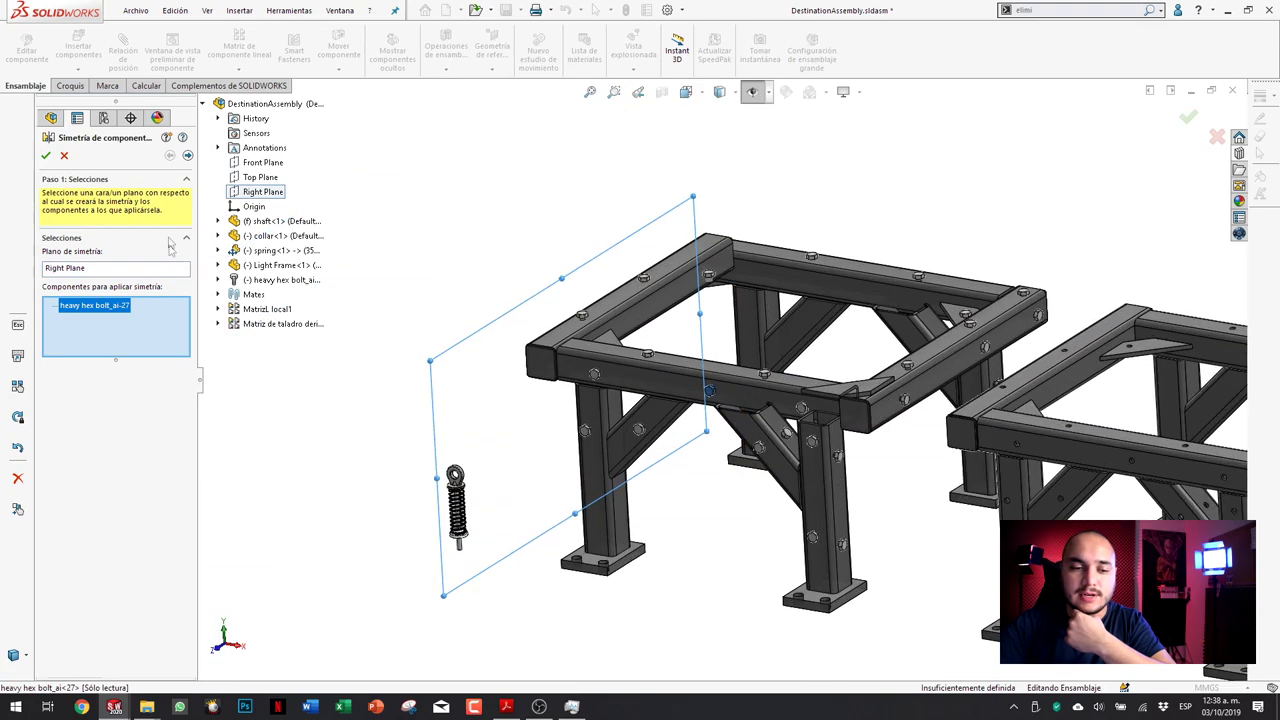
left_click(187, 156)
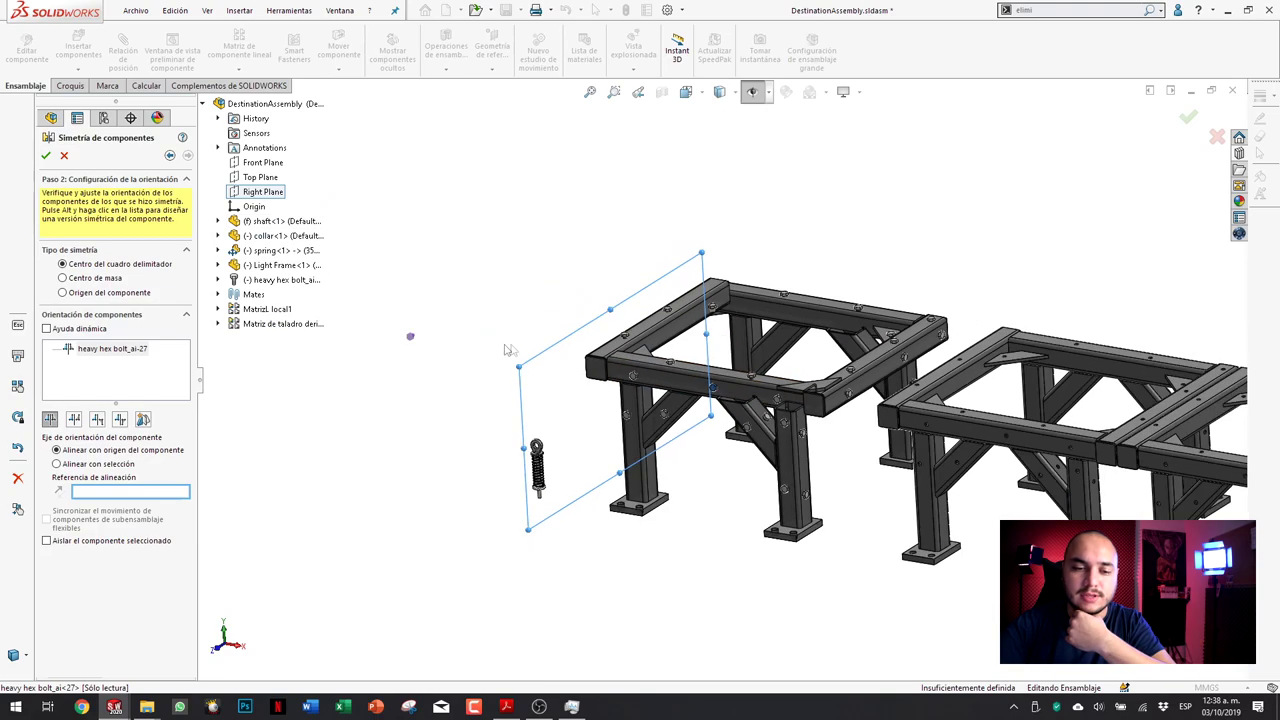
Step: Try several orientations for the mirrored bolt, then bring up WhatsNew.pdf page 71 on mirror types
scroll(479, 357, "down", 3)
scroll(479, 357, "down", 1)
scroll(479, 357, "down", 1)
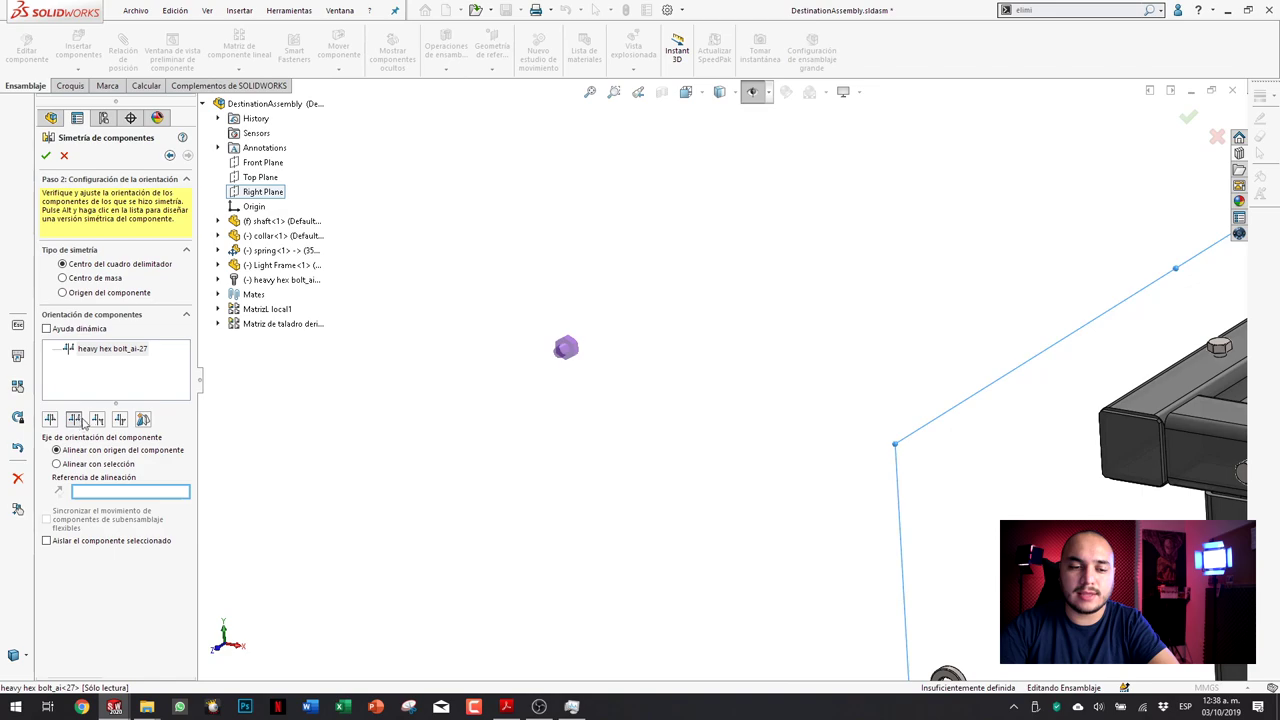
left_click(97, 421)
left_click(121, 421)
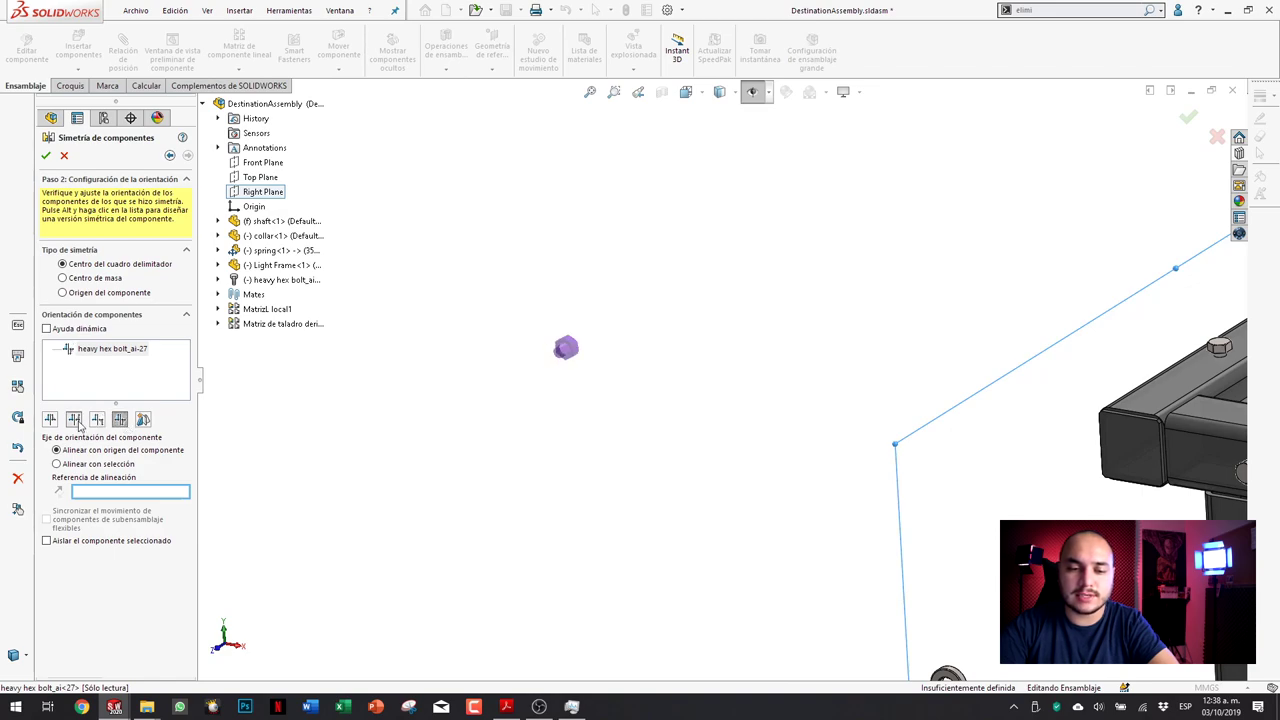
left_click(50, 421)
left_click(97, 421)
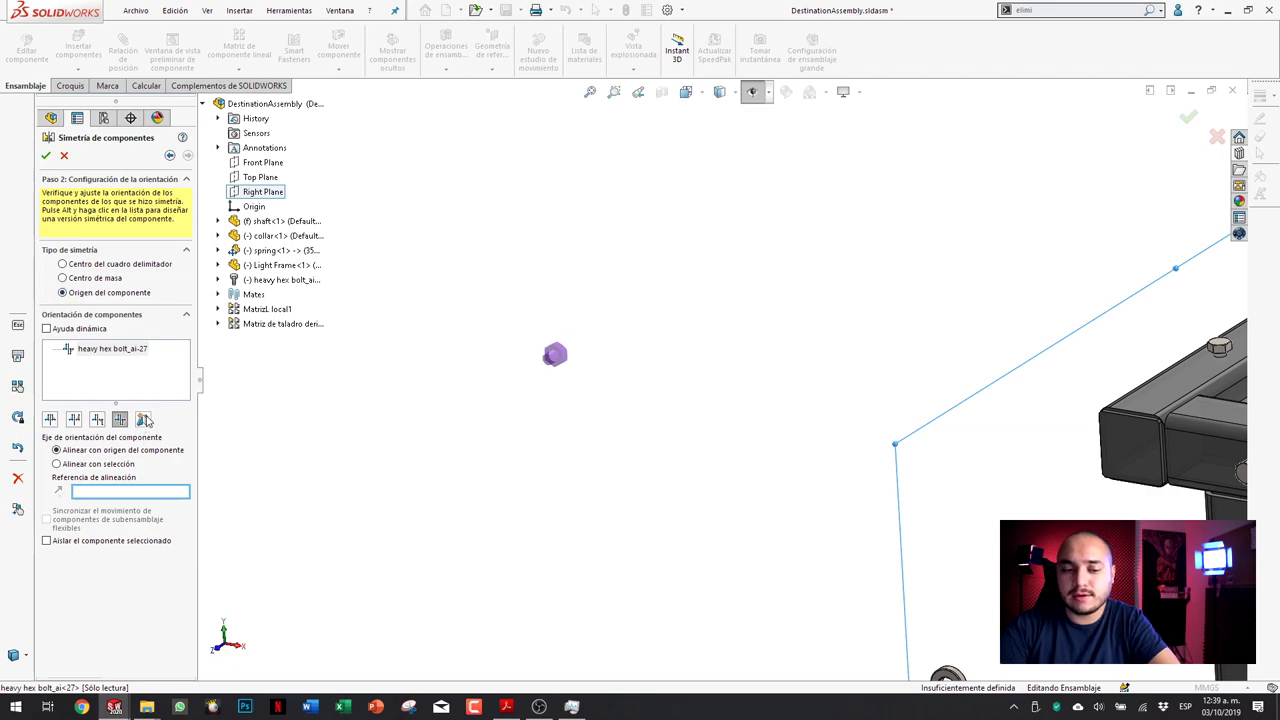
left_click(80, 421)
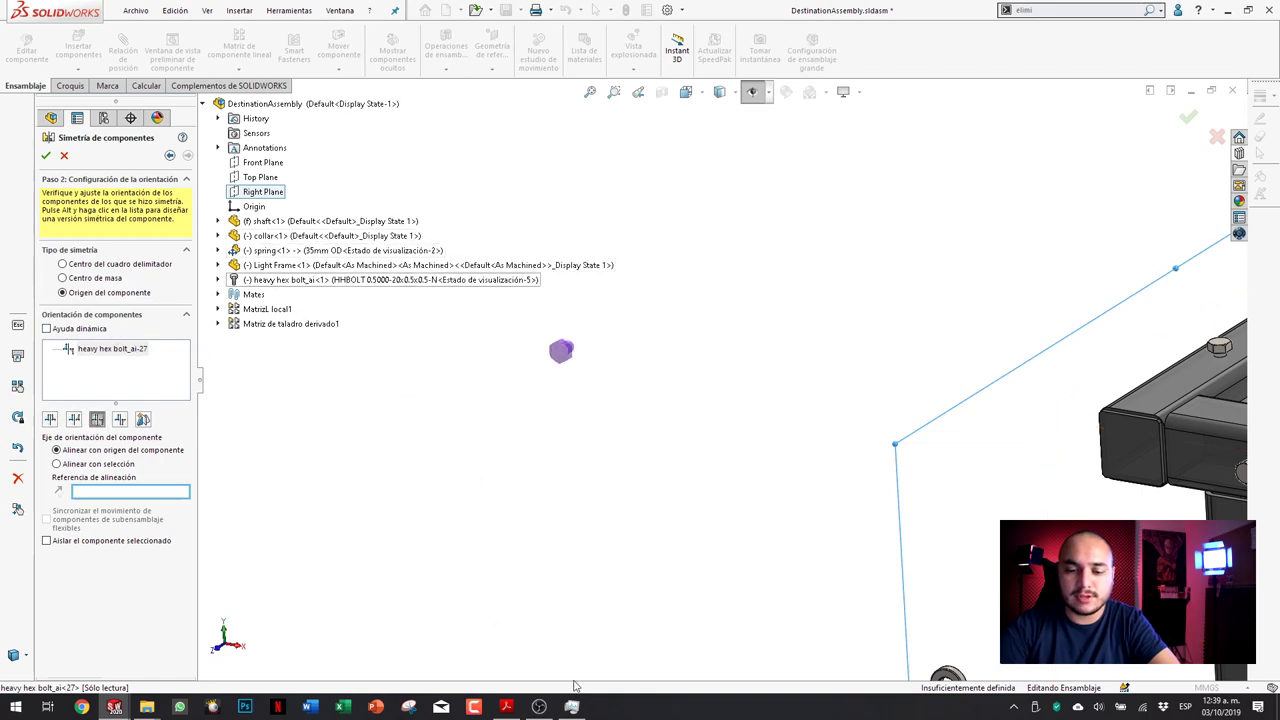
left_click(508, 707)
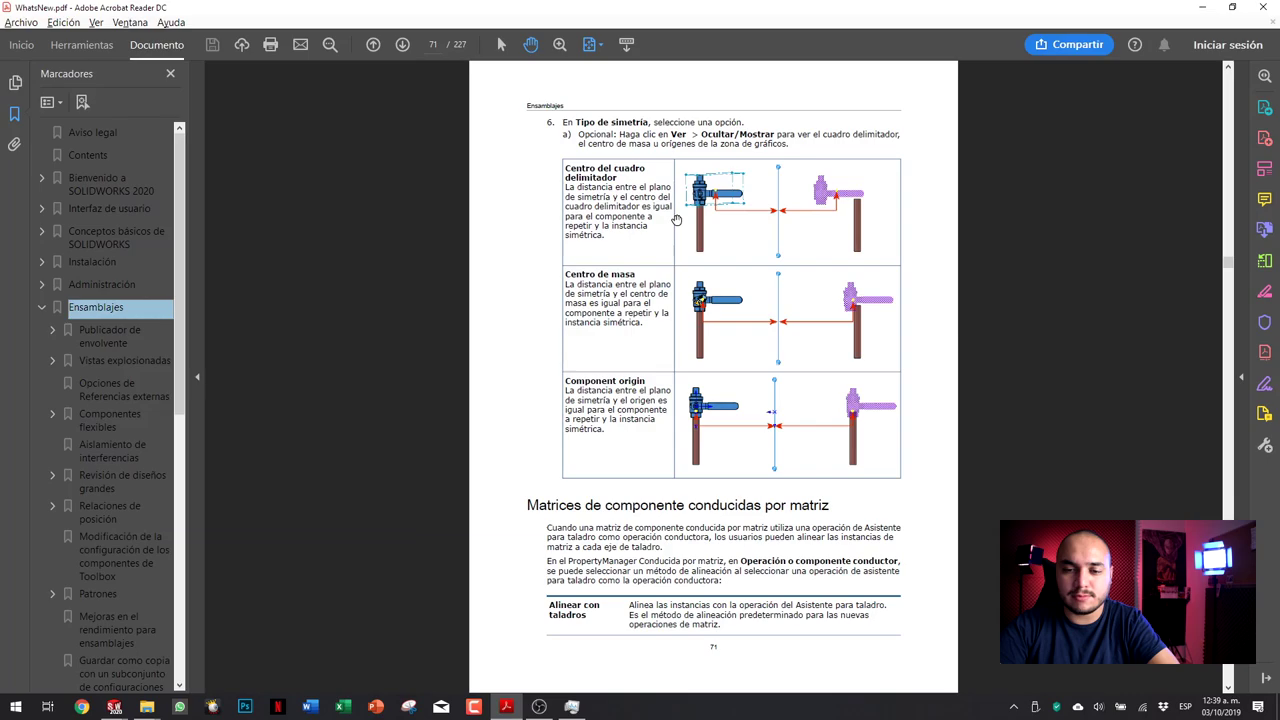
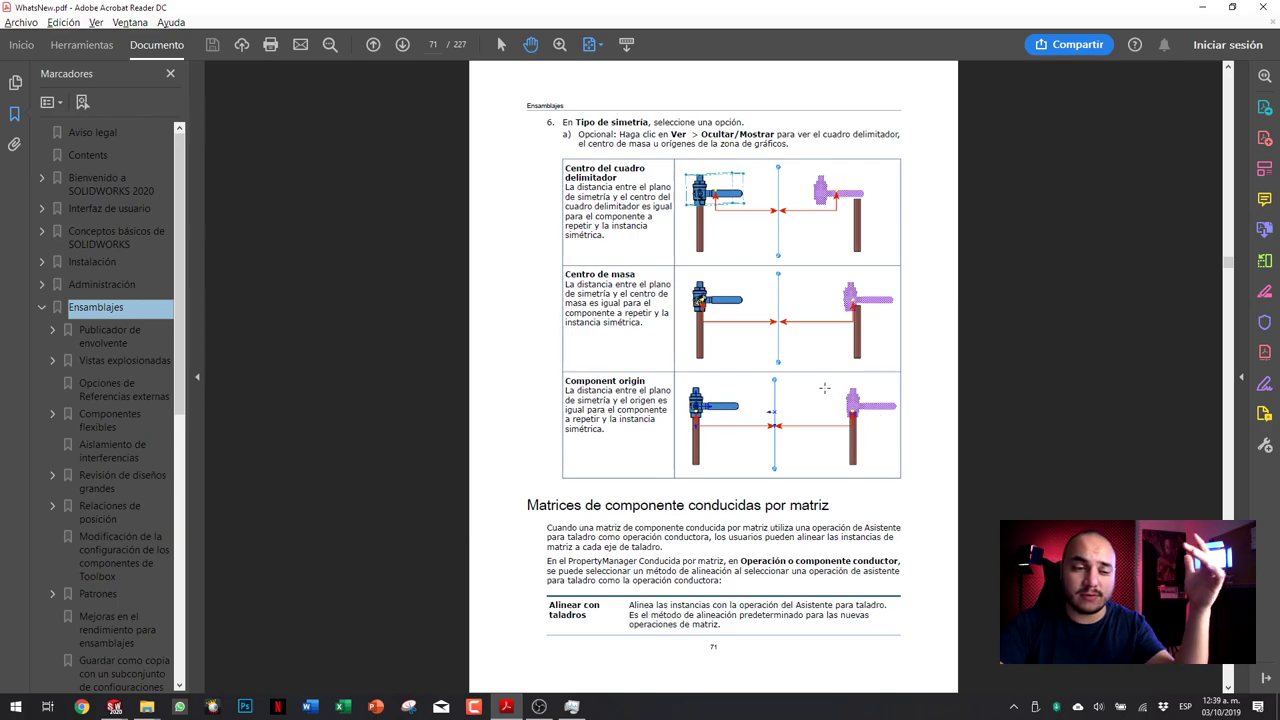
Step: Minimize the Acrobat Reader manual to bring SOLIDWORKS back to the front
left_click(1202, 7)
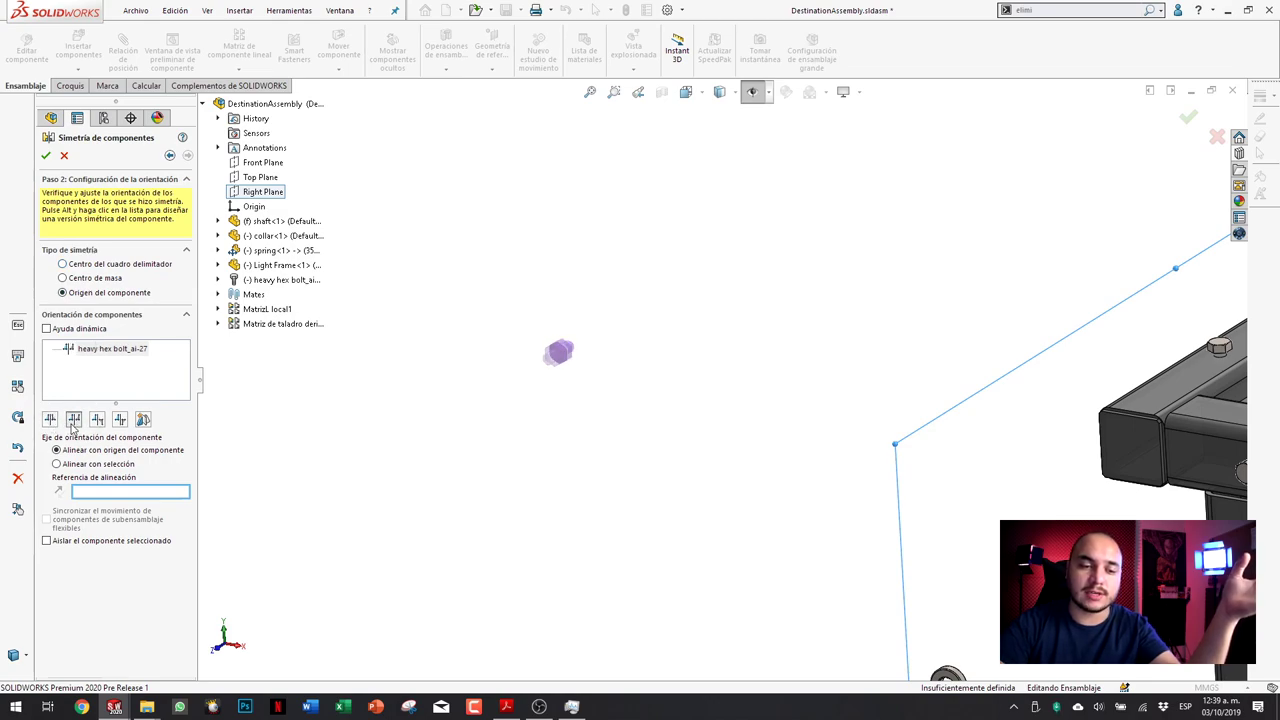
Step: Try two other orientations for the mirrored bolt, then cancel the mirror and zoom out
left_click(97, 419)
left_click(119, 419)
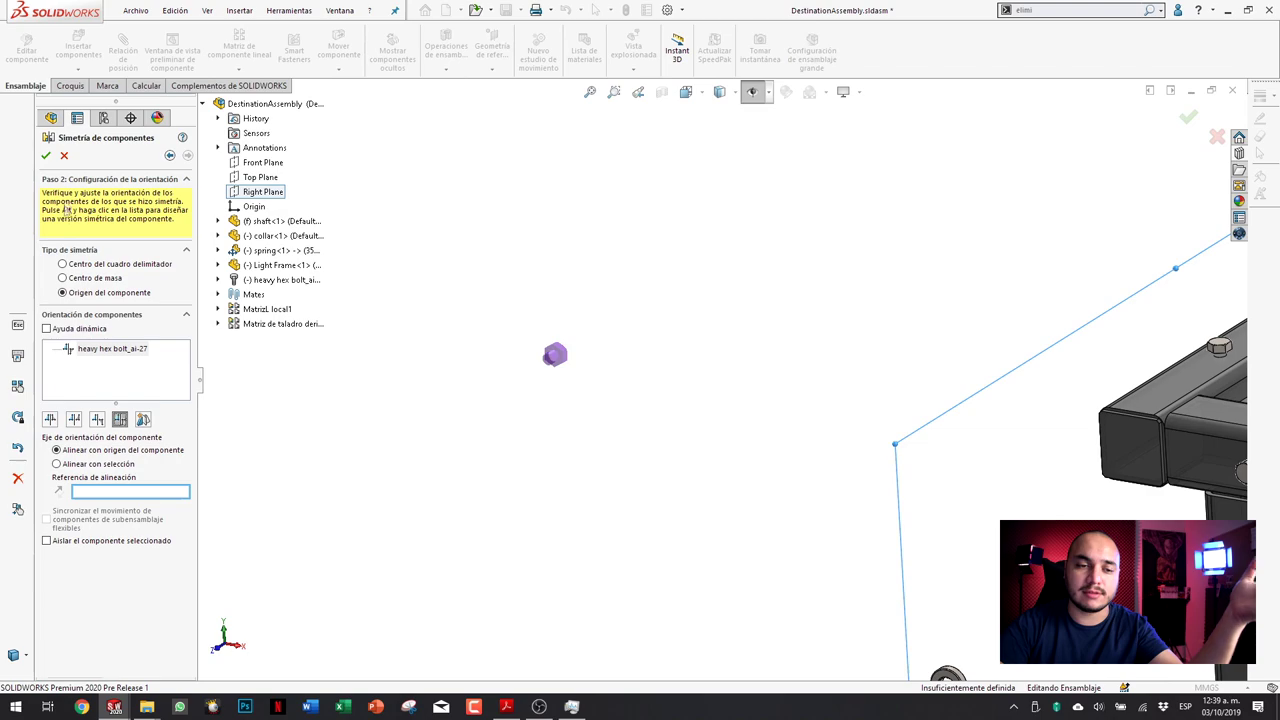
left_click(45, 155)
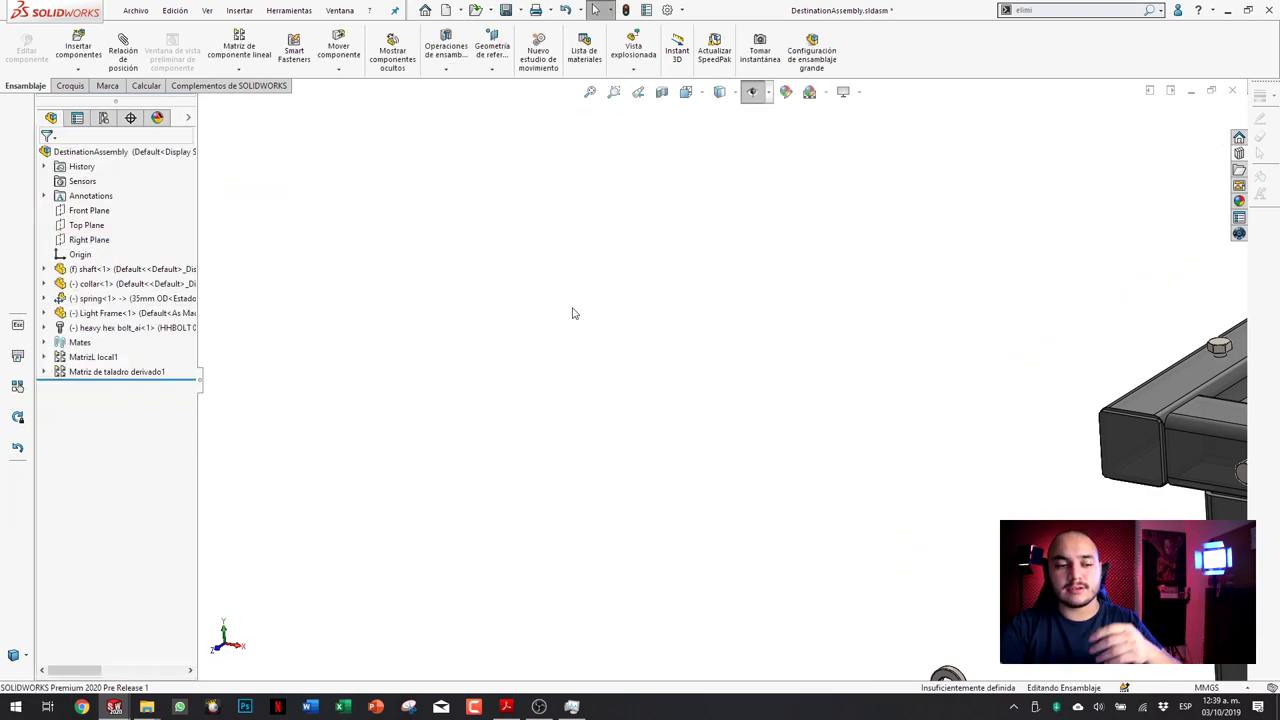
scroll(571, 309, "up", 1)
scroll(571, 309, "up", 1)
scroll(571, 309, "up", 1)
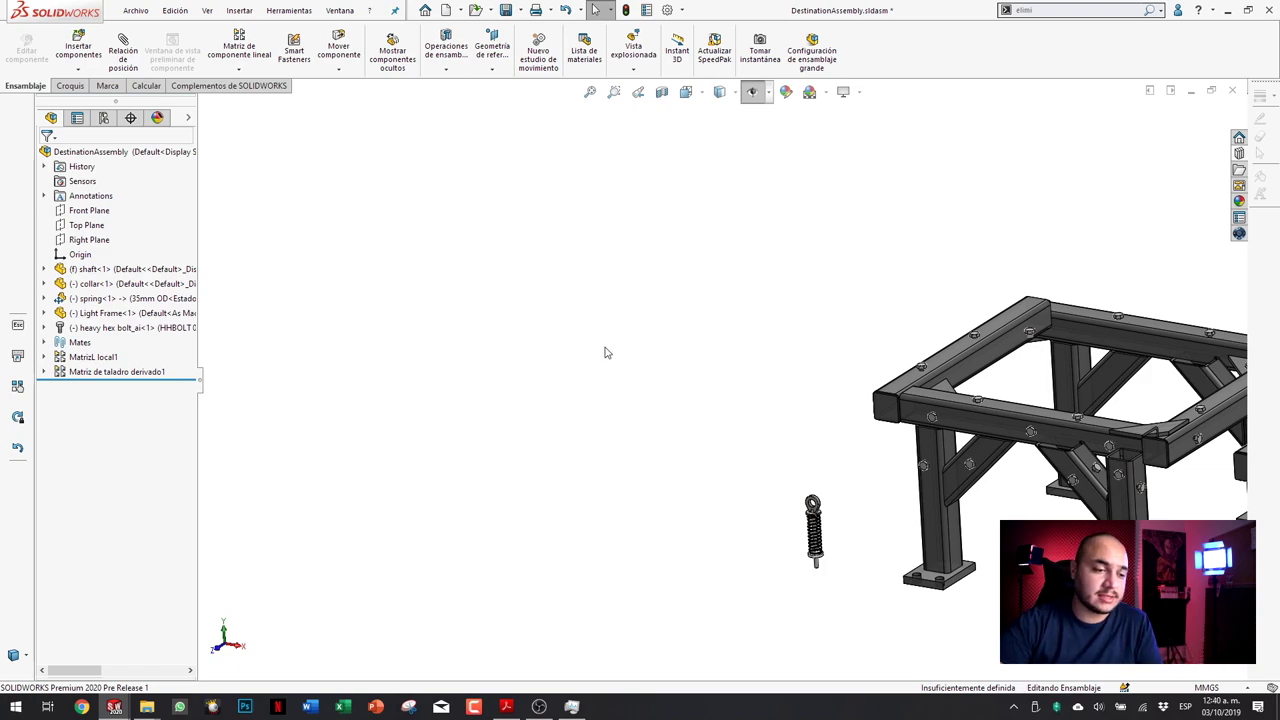
Step: Switch to the Brazo grande drawing and select its isometric view, Vista de dibujo8
key("ctrl+Tab")
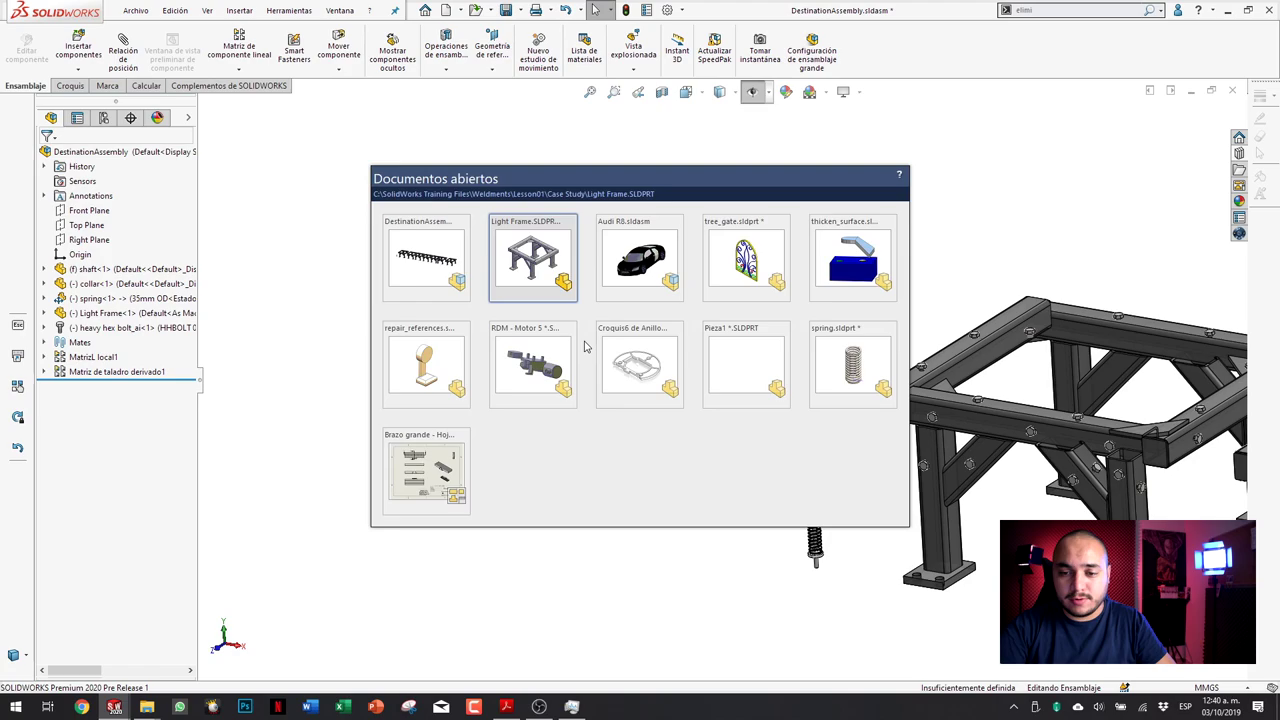
key("ctrl+Tab")
key("ctrl+Tab")
key("ctrl+Tab")
key("ctrl+Tab")
key("ctrl+Tab")
key("ctrl+Tab")
key("ctrl+Tab")
key("ctrl+Tab")
key("ctrl+Tab")
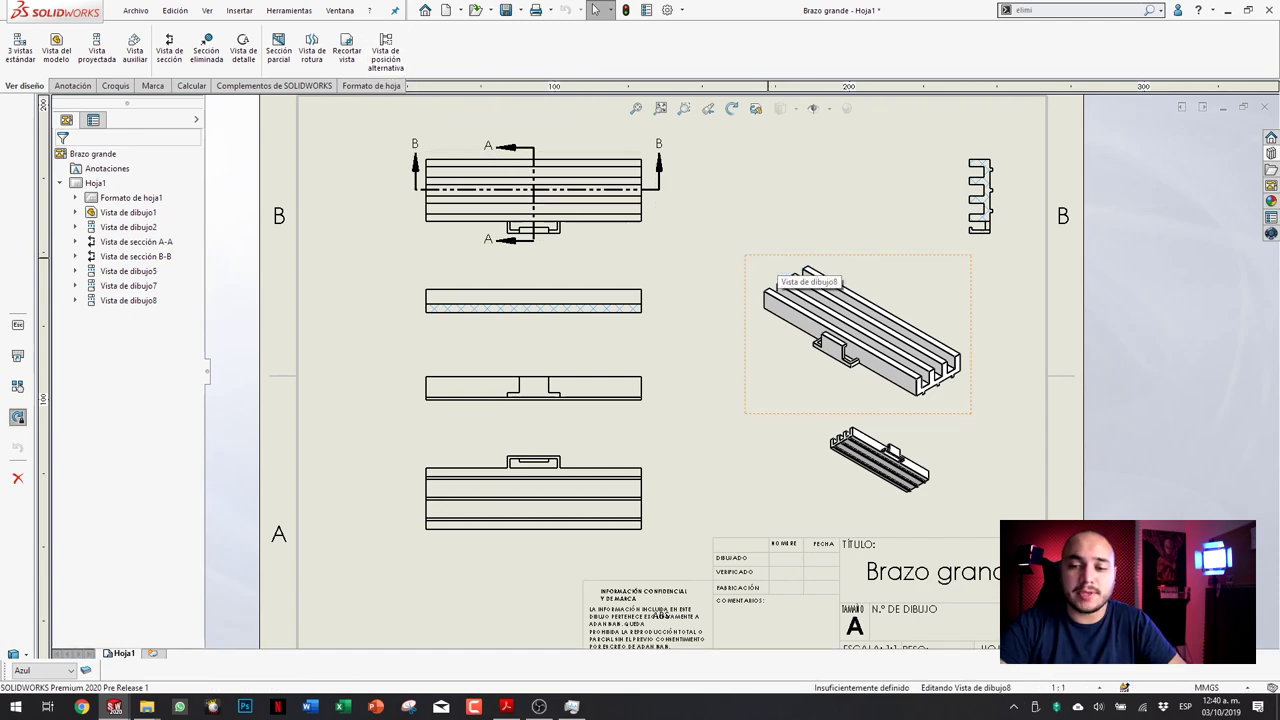
left_click(790, 285)
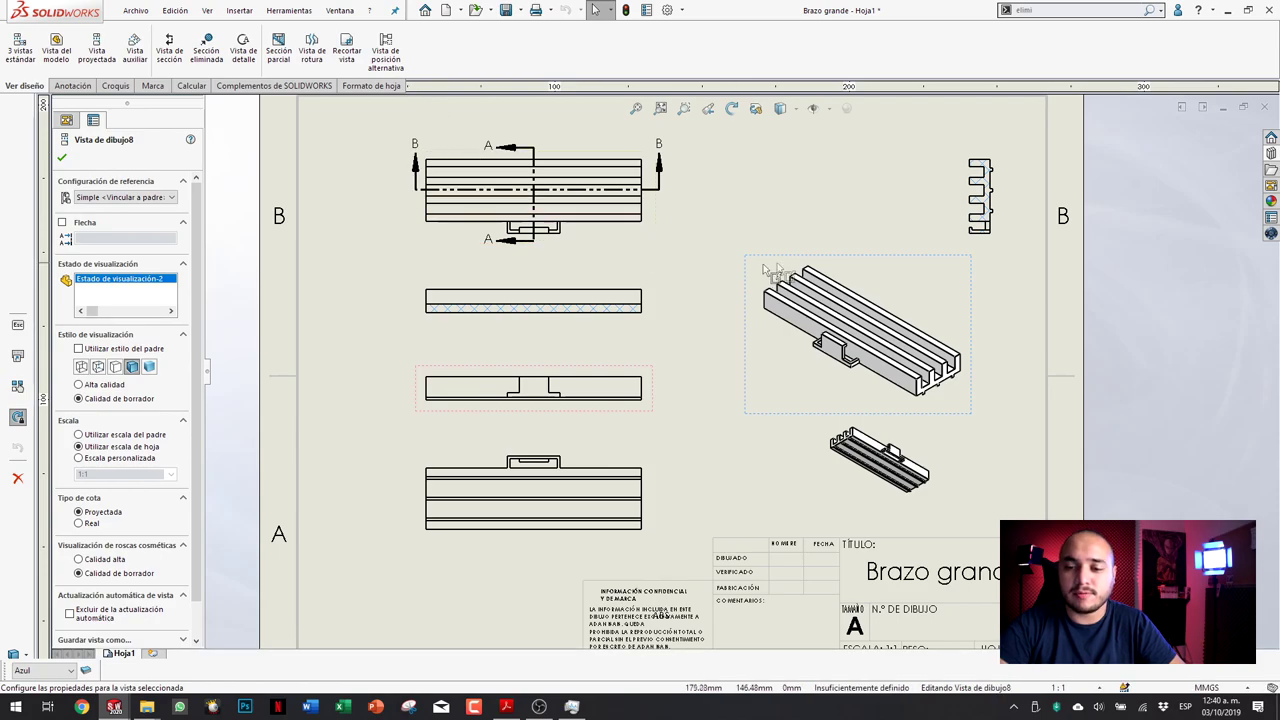
Step: Add an alternate position view showing the arm's other position on the isometric view
left_click(385, 50)
left_click(61, 157)
scroll(1003, 395, "down", 1)
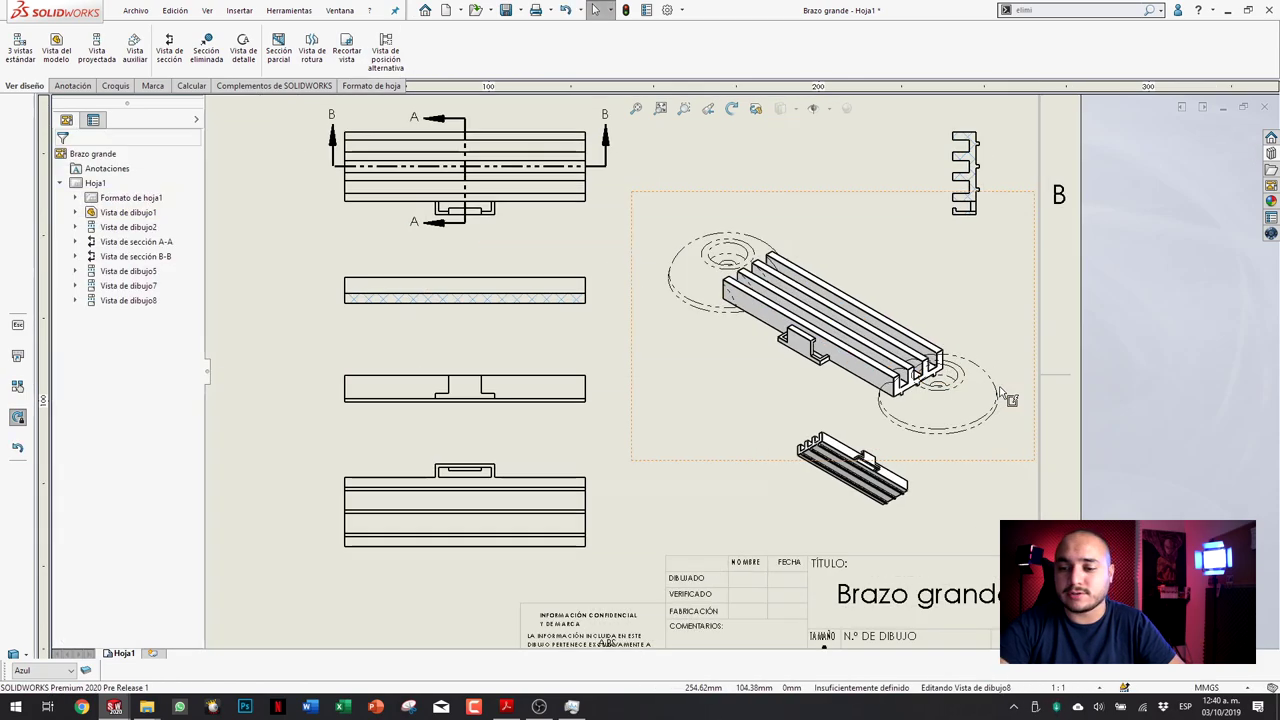
Step: Copy sheet Hoja1 from its tab's menu
scroll(1003, 395, "down", 1)
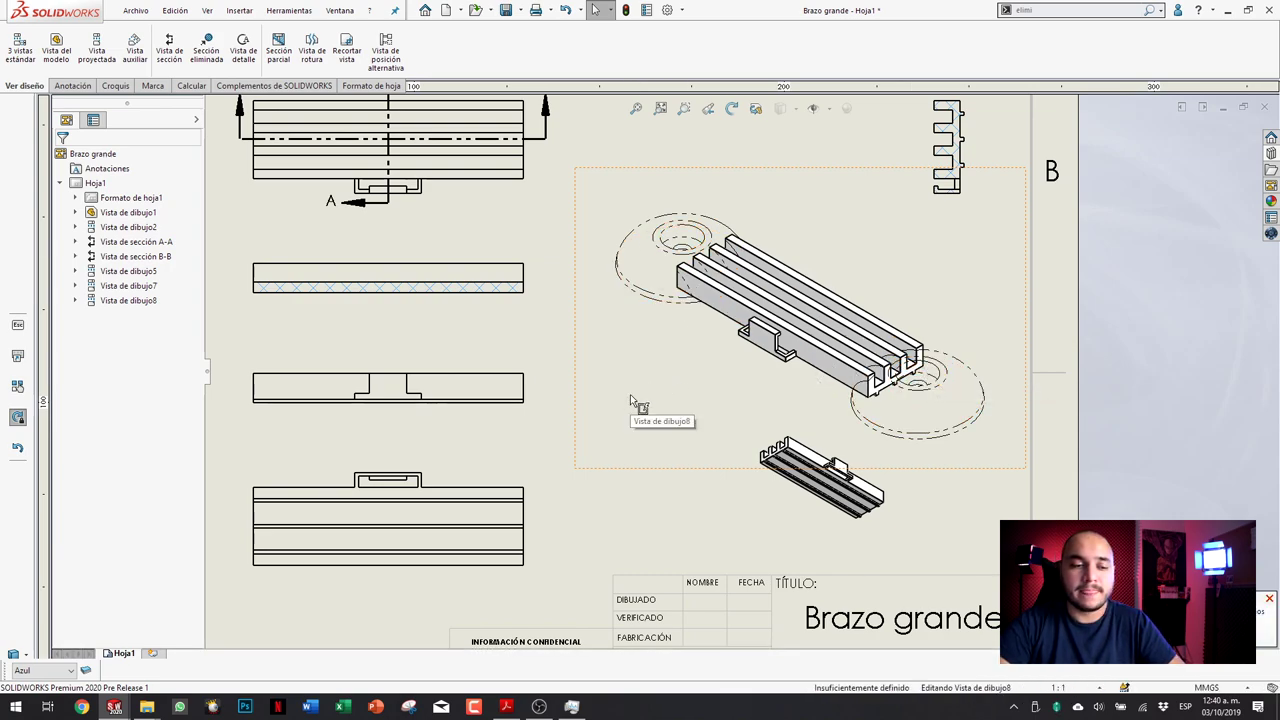
right_click(123, 653)
left_click(153, 579)
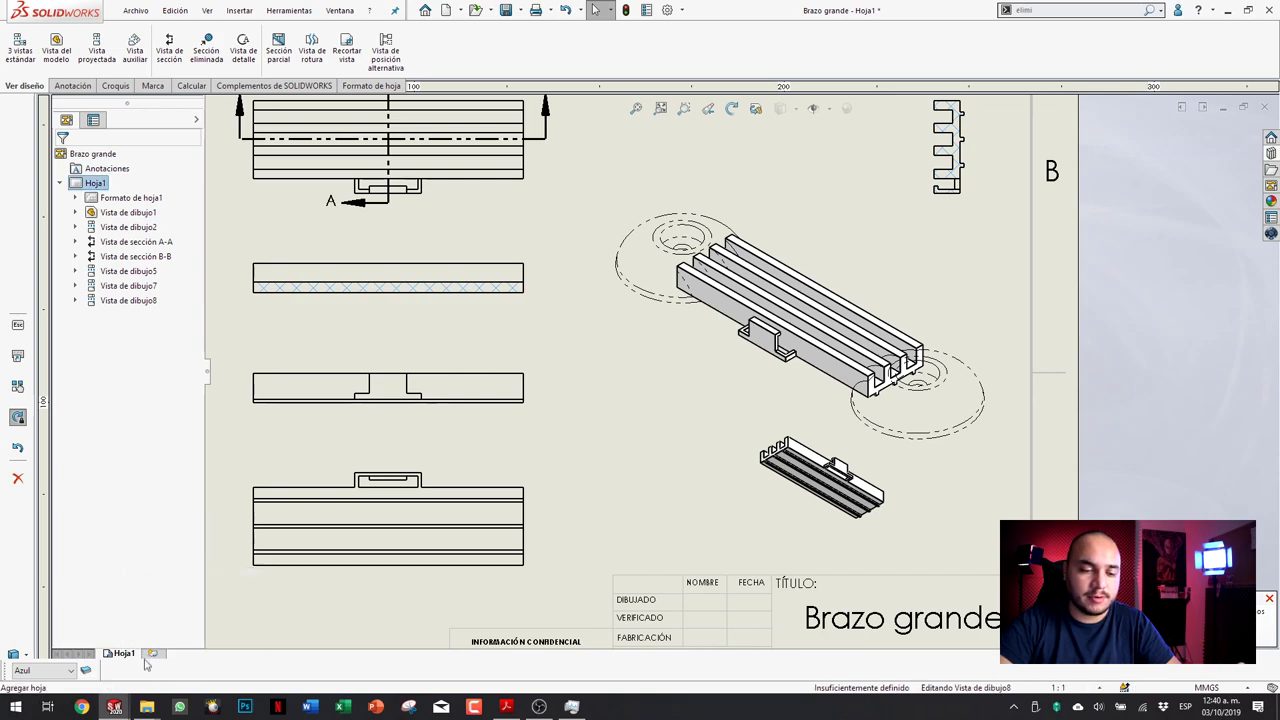
Step: Paste the copied sheet as Hoja1(2), confirming the insertion
right_click(143, 655)
left_click(158, 582)
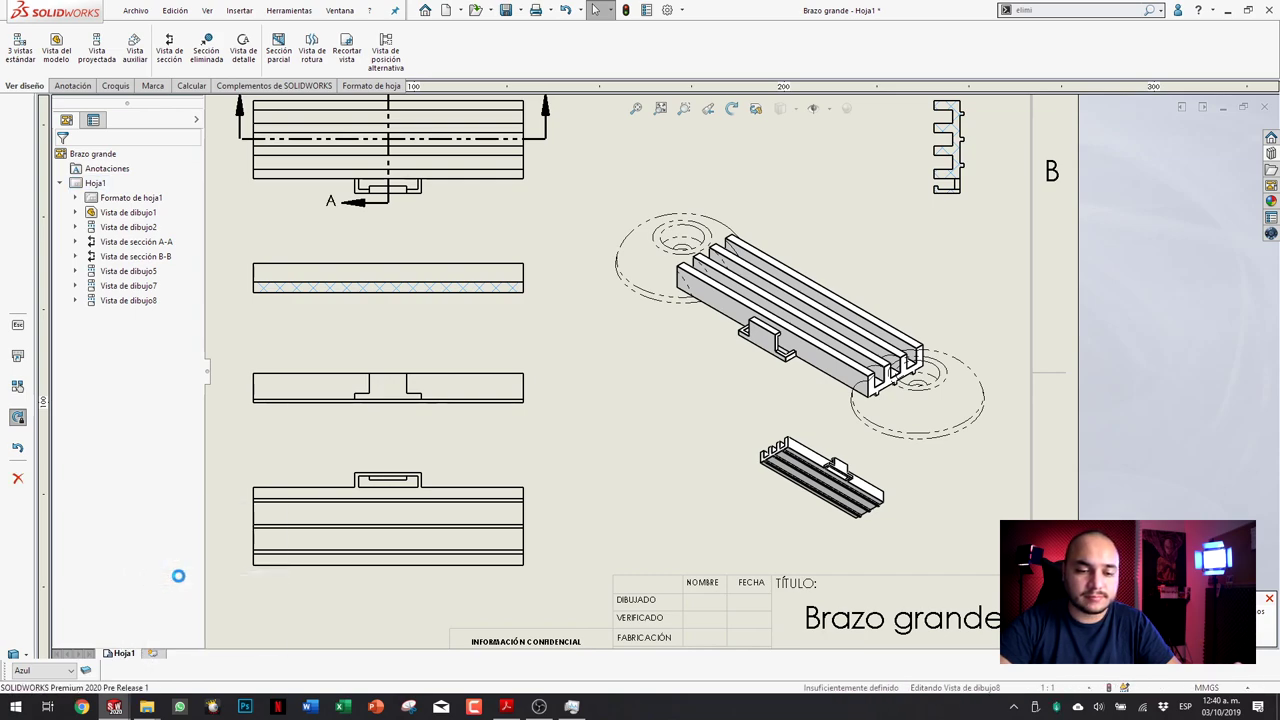
left_click(287, 168)
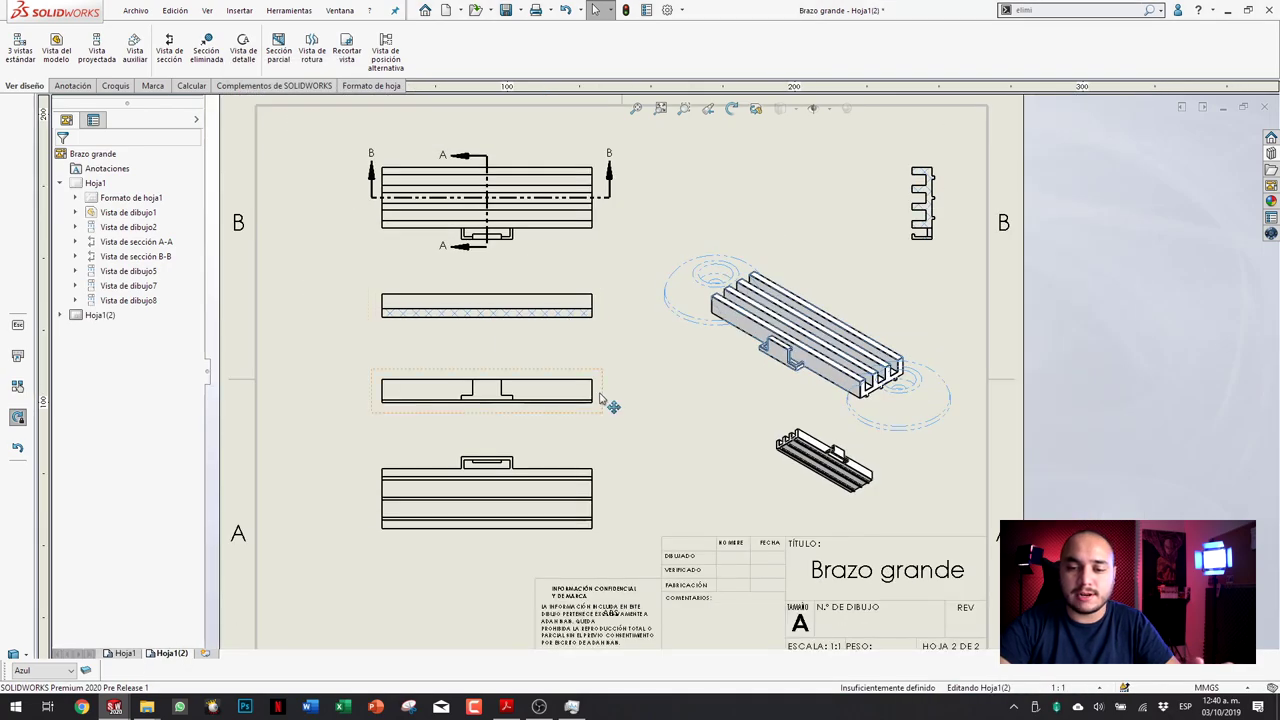
left_click(634, 382)
left_click(317, 243)
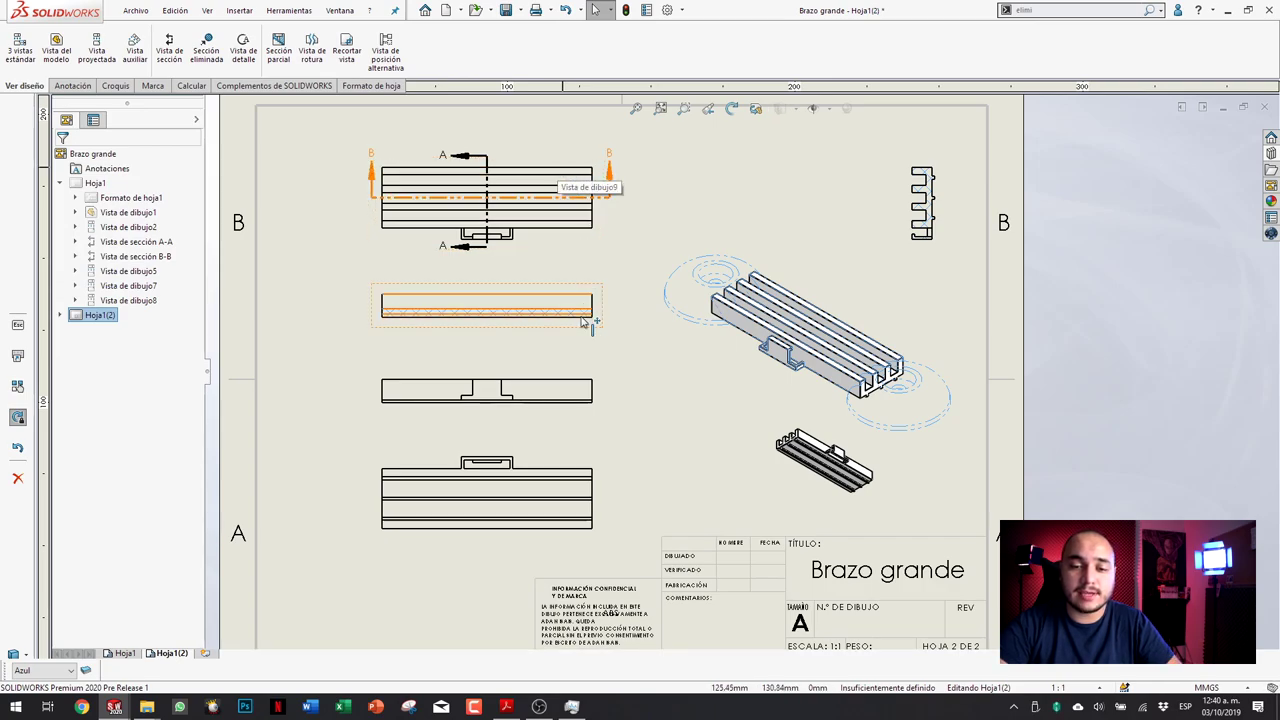
Step: Set the top view's reference configuration to Predeterminado and accept the warnings
left_click(584, 245)
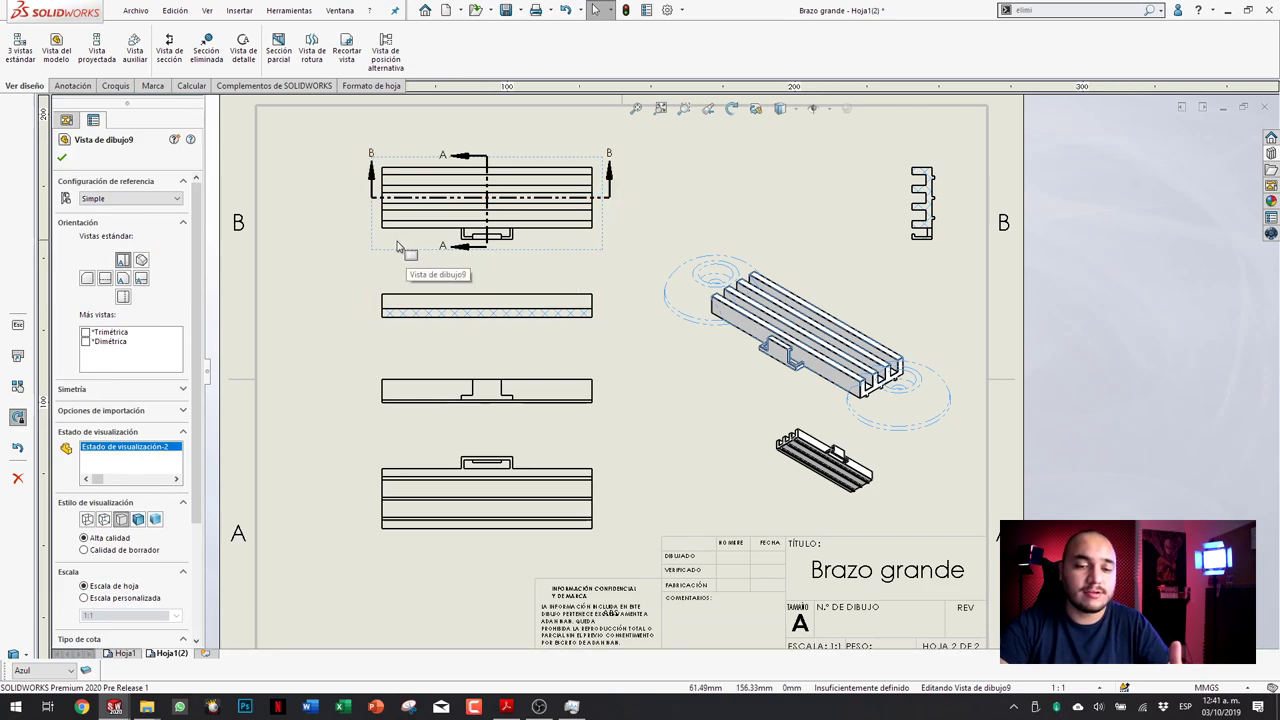
left_click(150, 198)
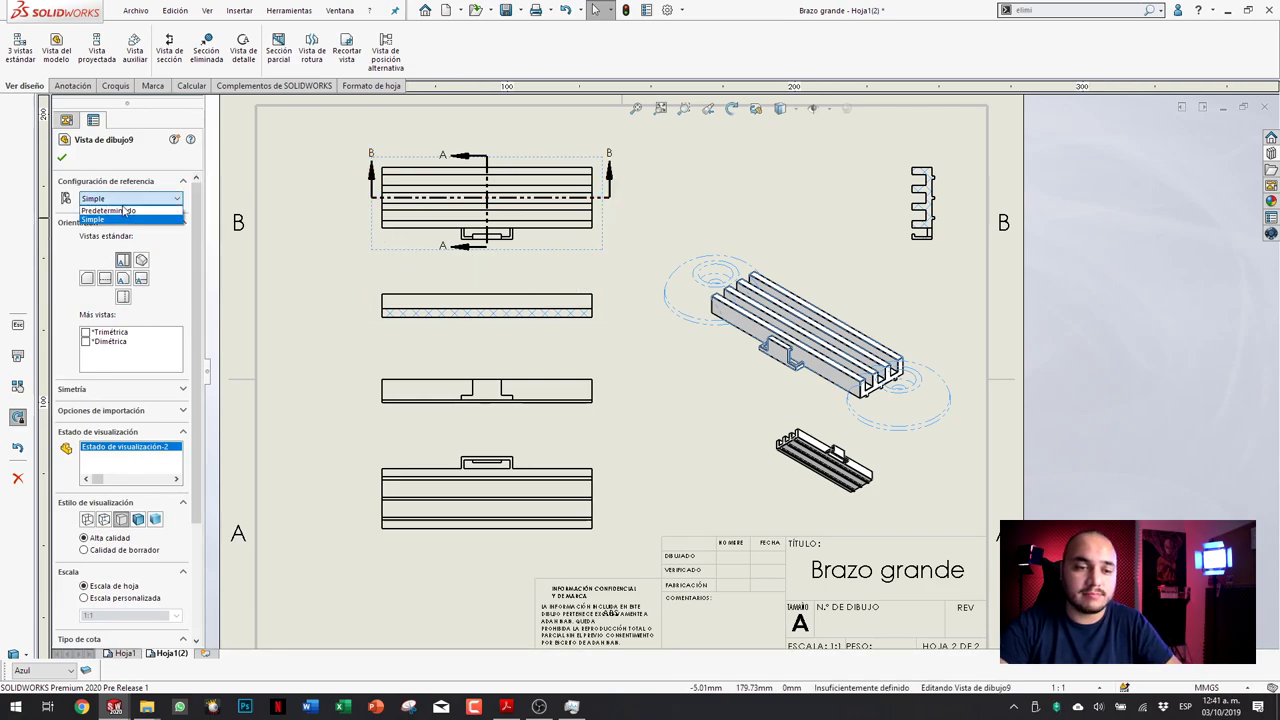
left_click(143, 211)
left_click(704, 390)
left_click(720, 388)
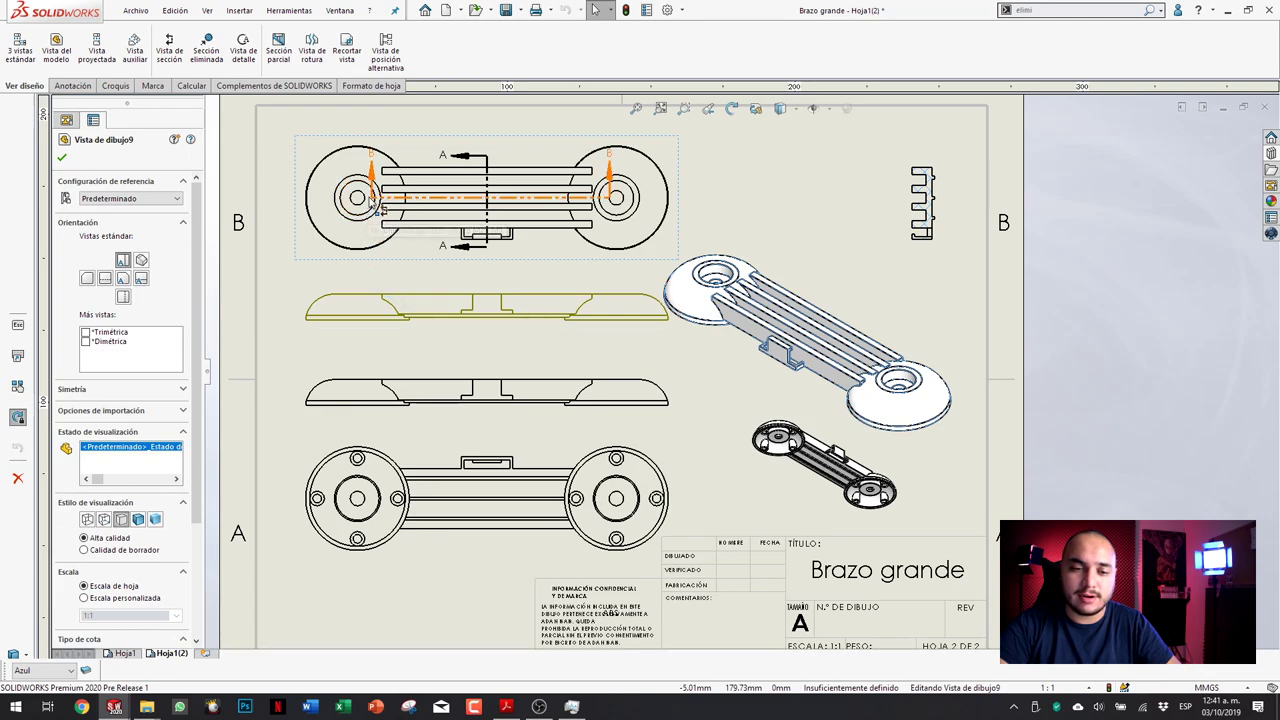
Step: Redraw section line B-B across the whole arm and place the section view below
left_click(357, 197)
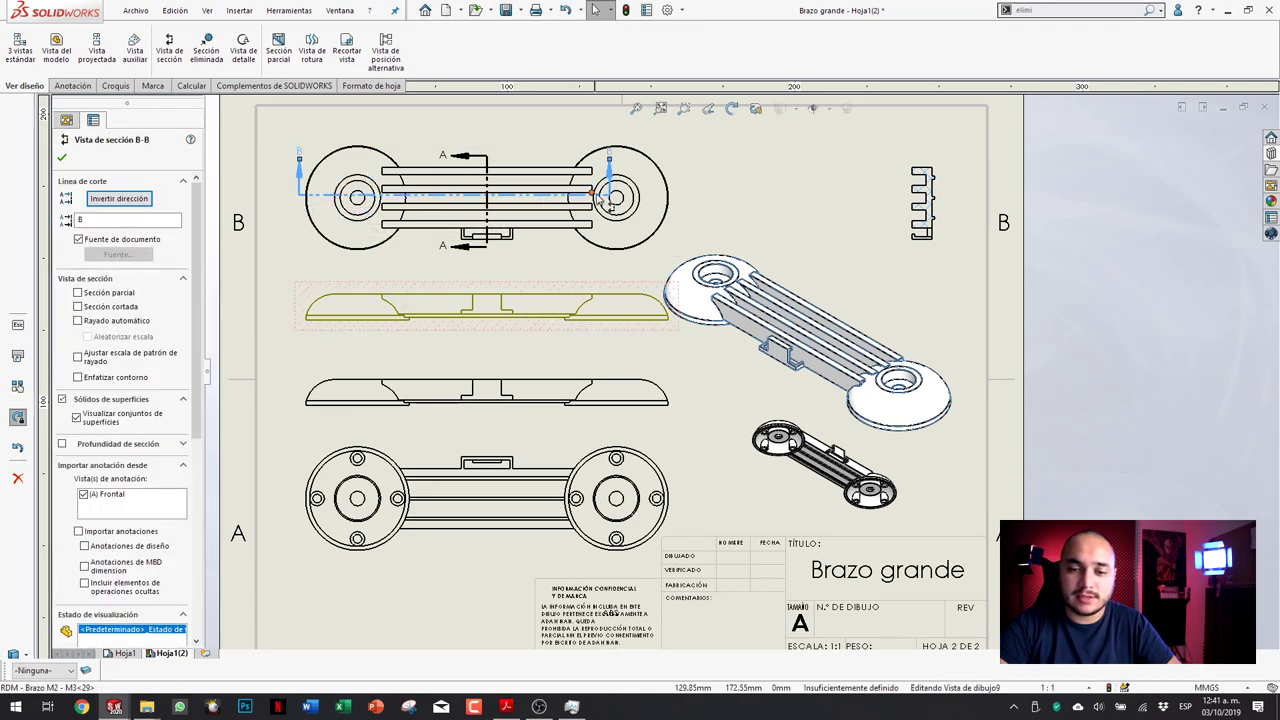
left_click(680, 197)
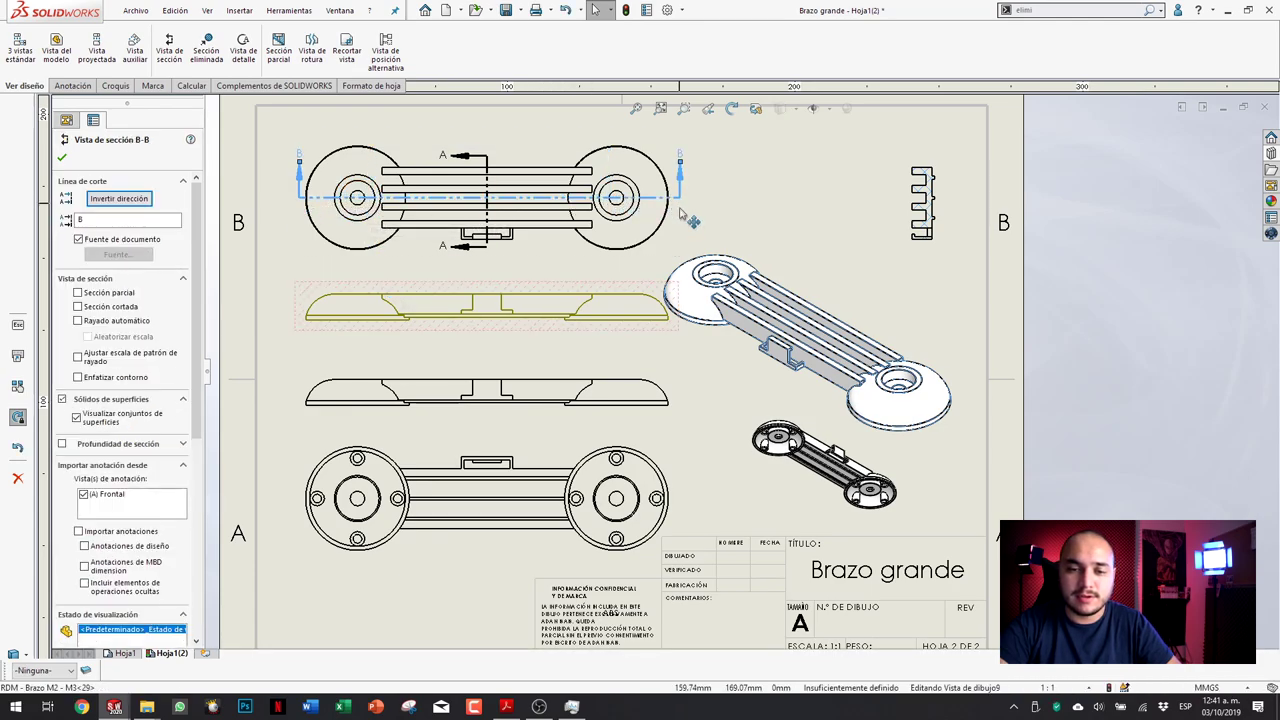
left_click(551, 296)
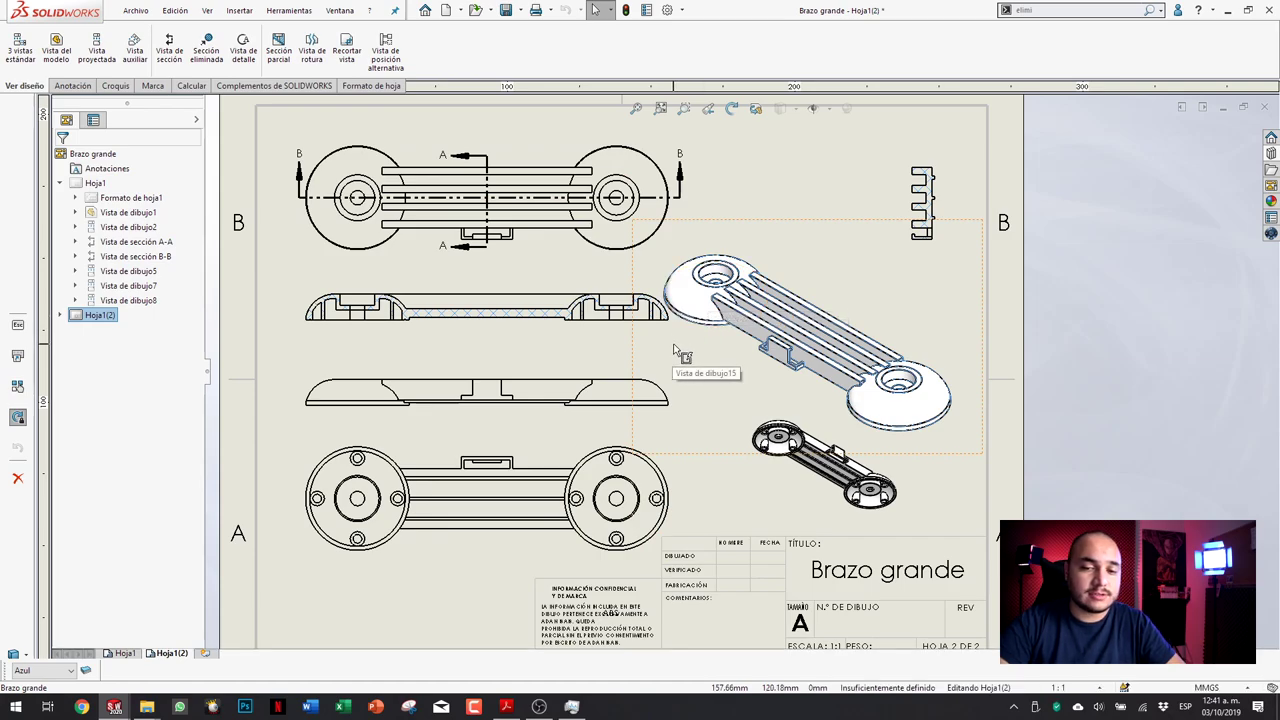
Step: Give the isometric view on Hoja1(2) a custom 1:2 scale
left_click(812, 268)
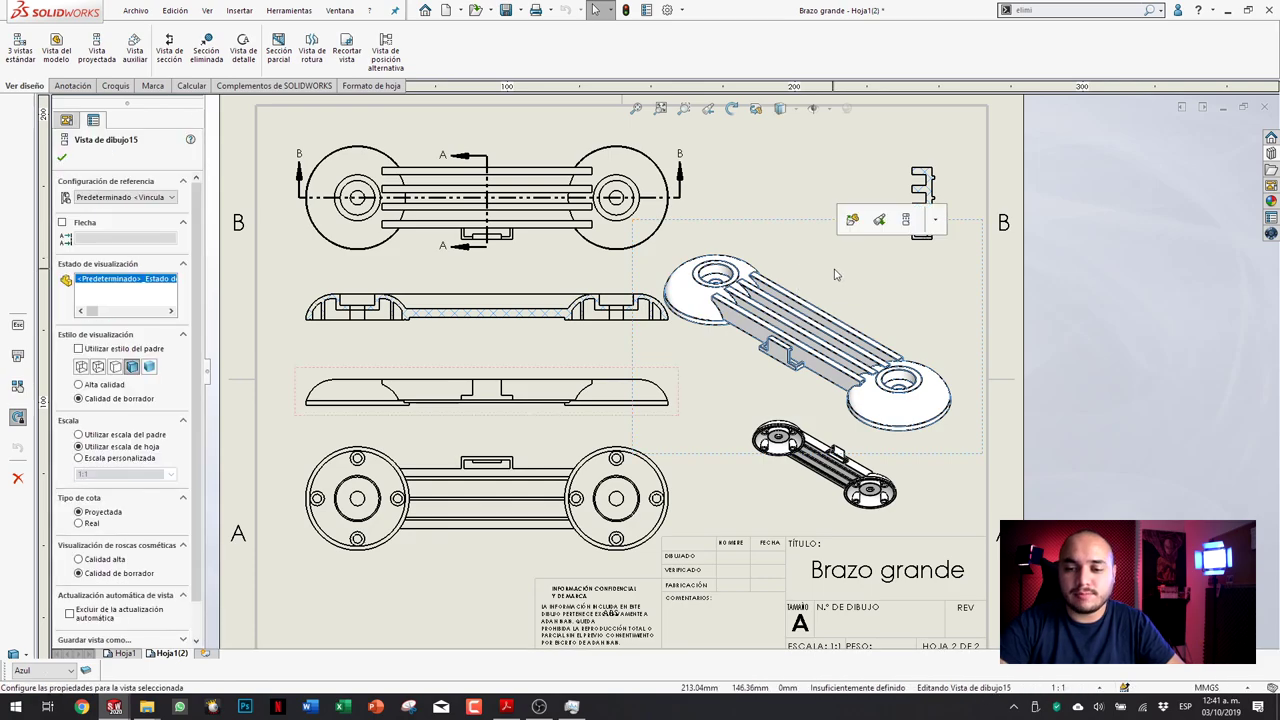
scroll(124, 452, "down", 2)
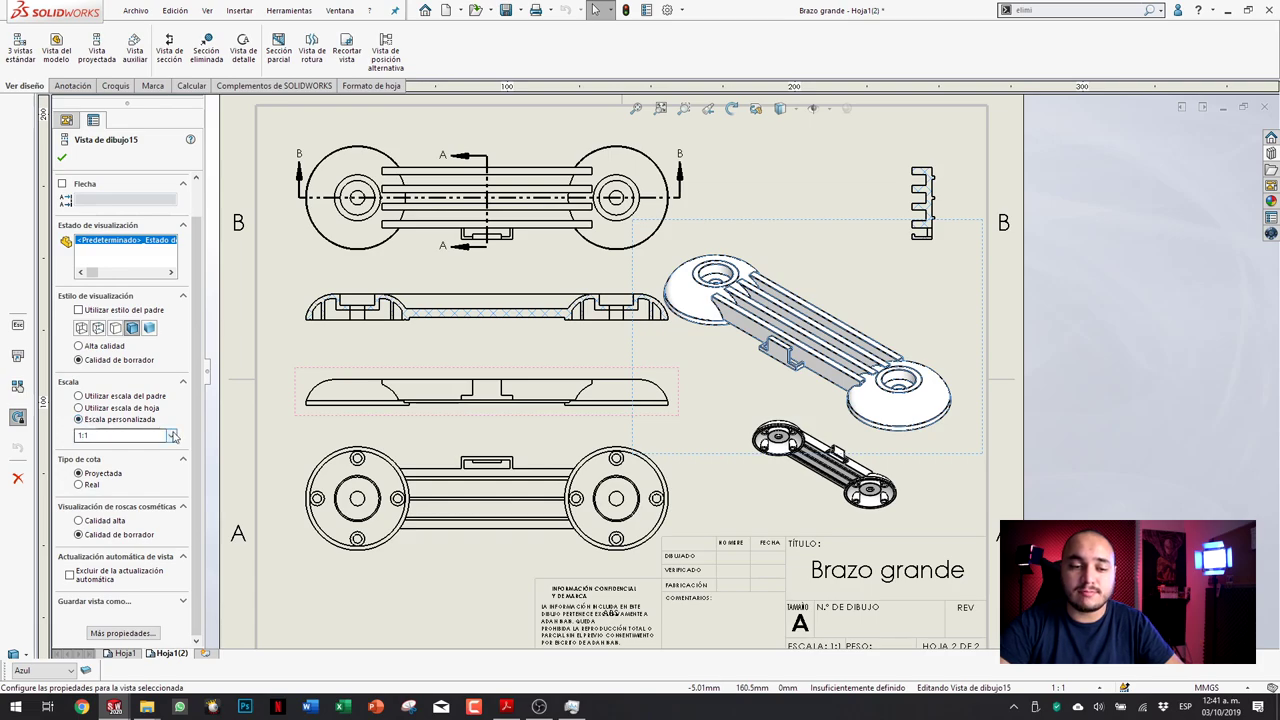
left_click(172, 436)
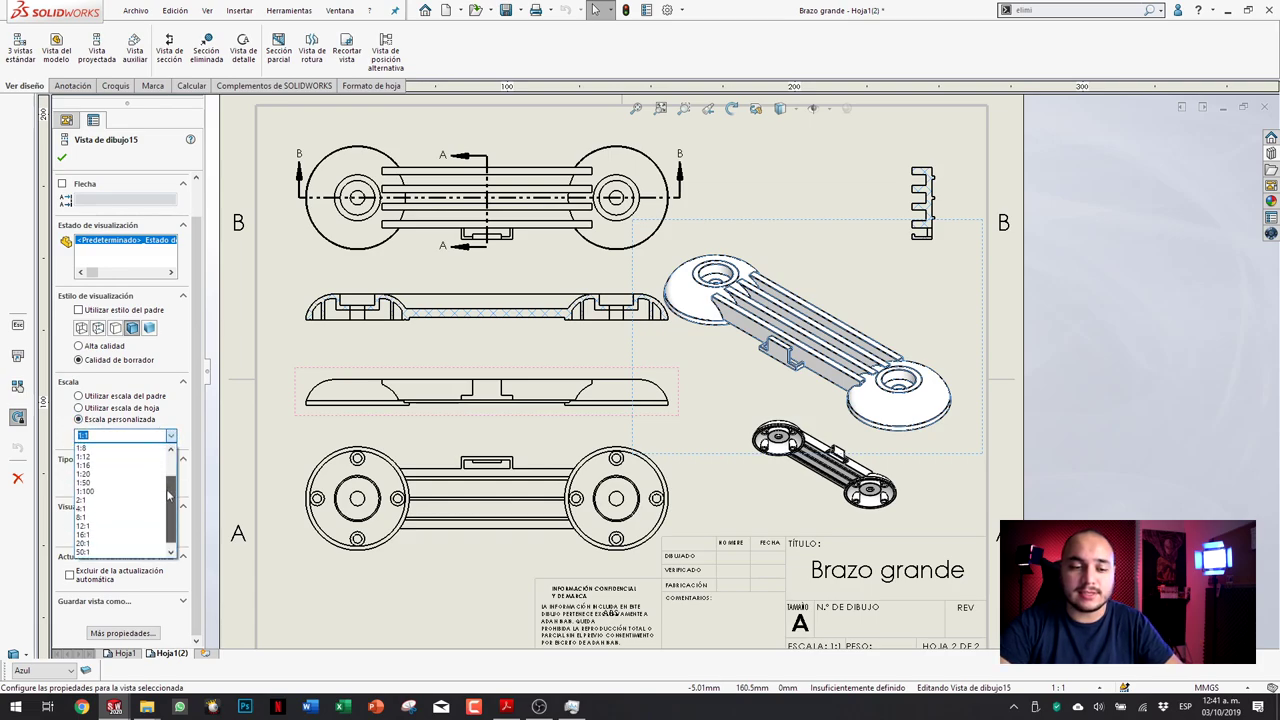
left_click_drag(176, 513, 175, 482)
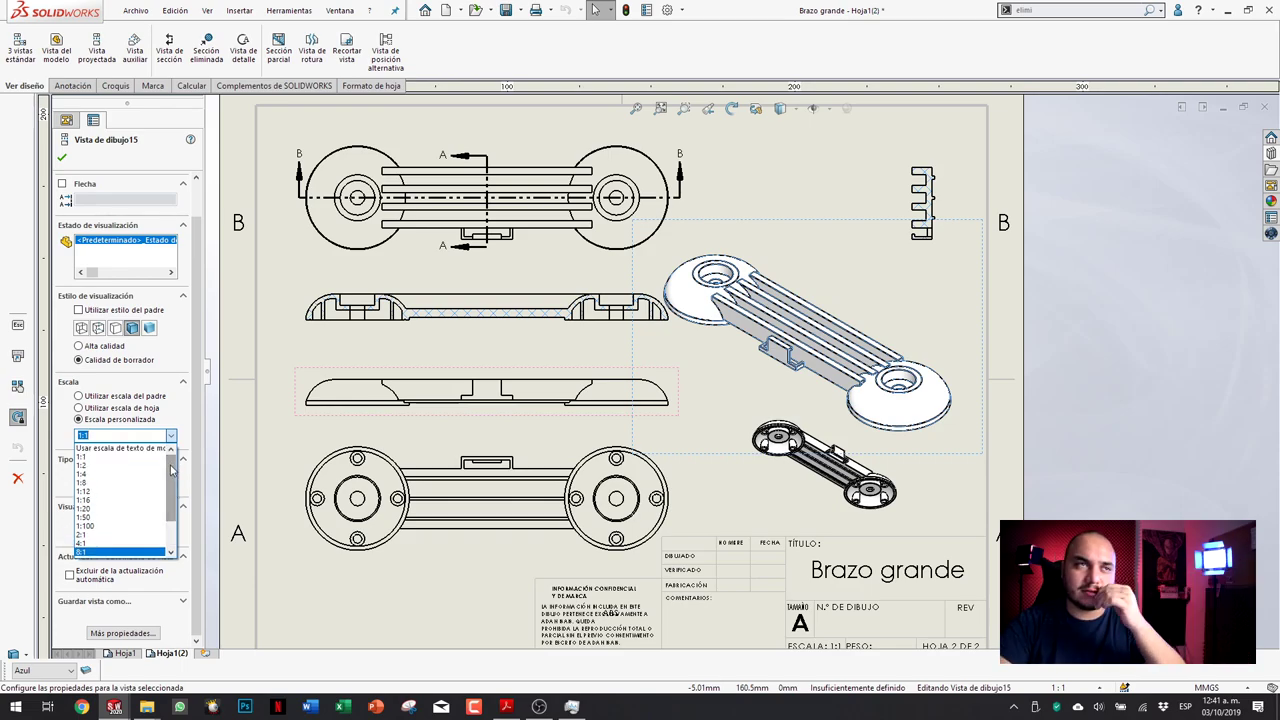
left_click(107, 437)
type("2")
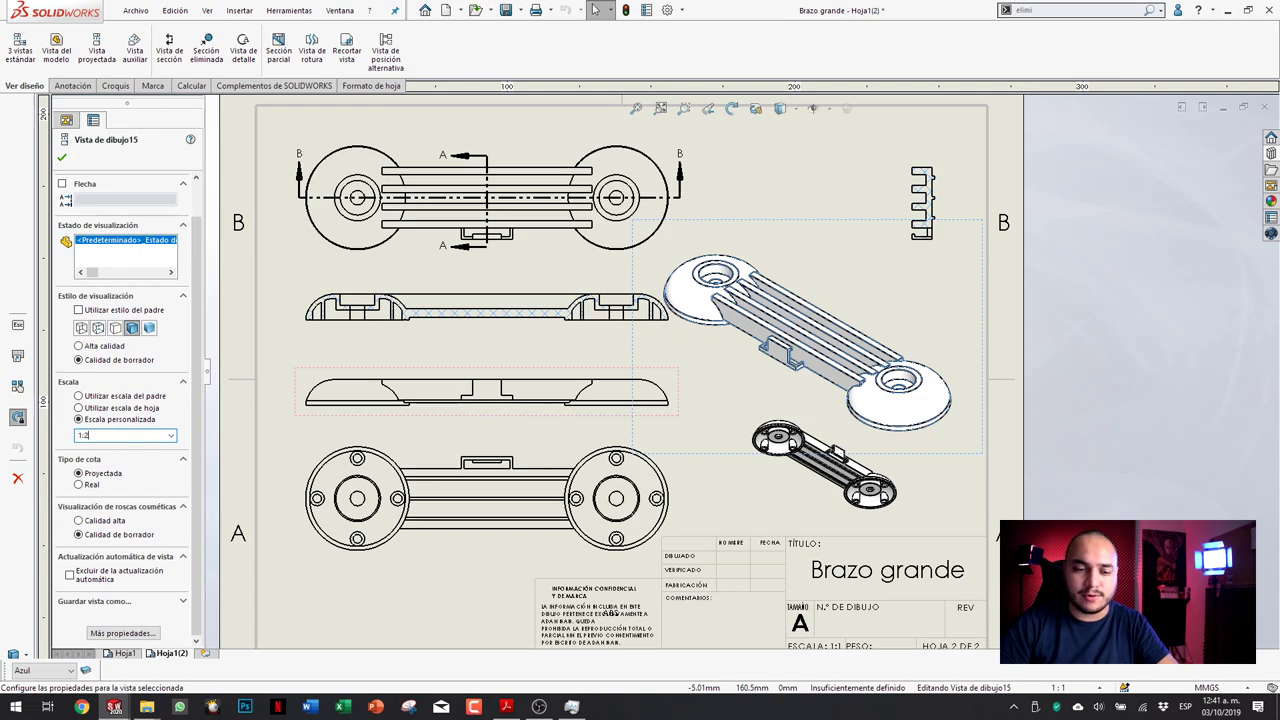
key("Return")
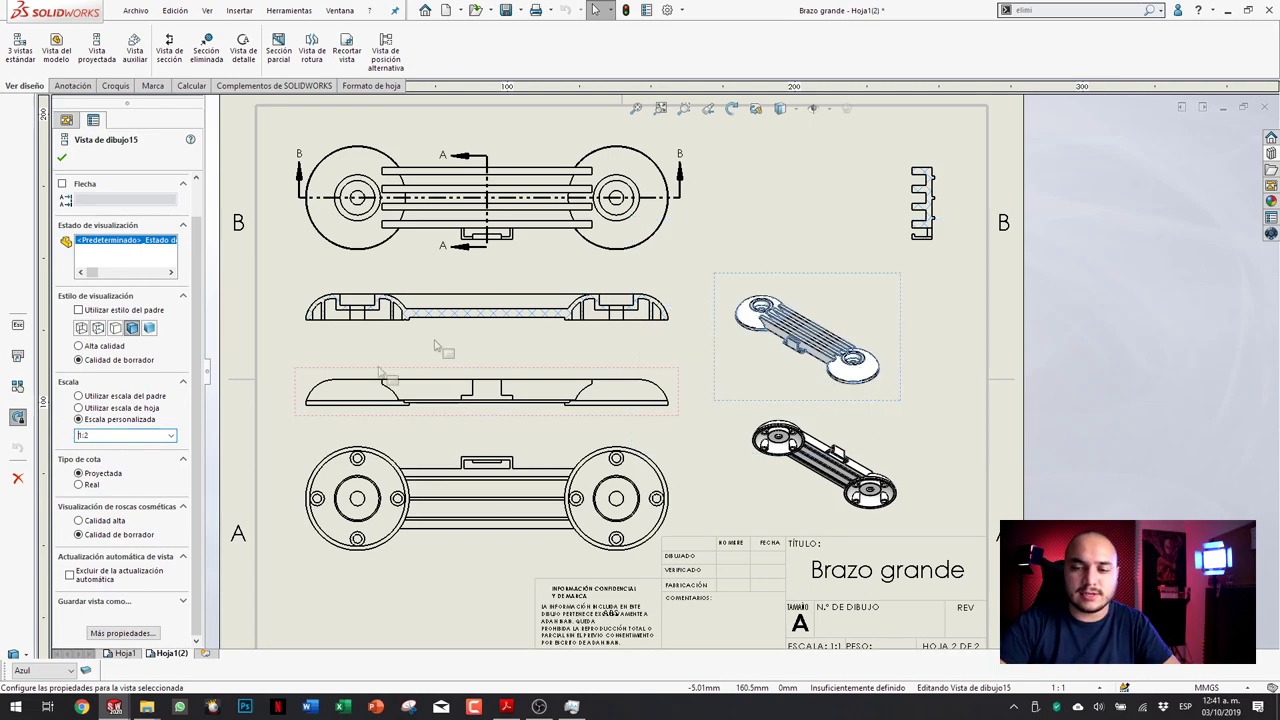
left_click(912, 190)
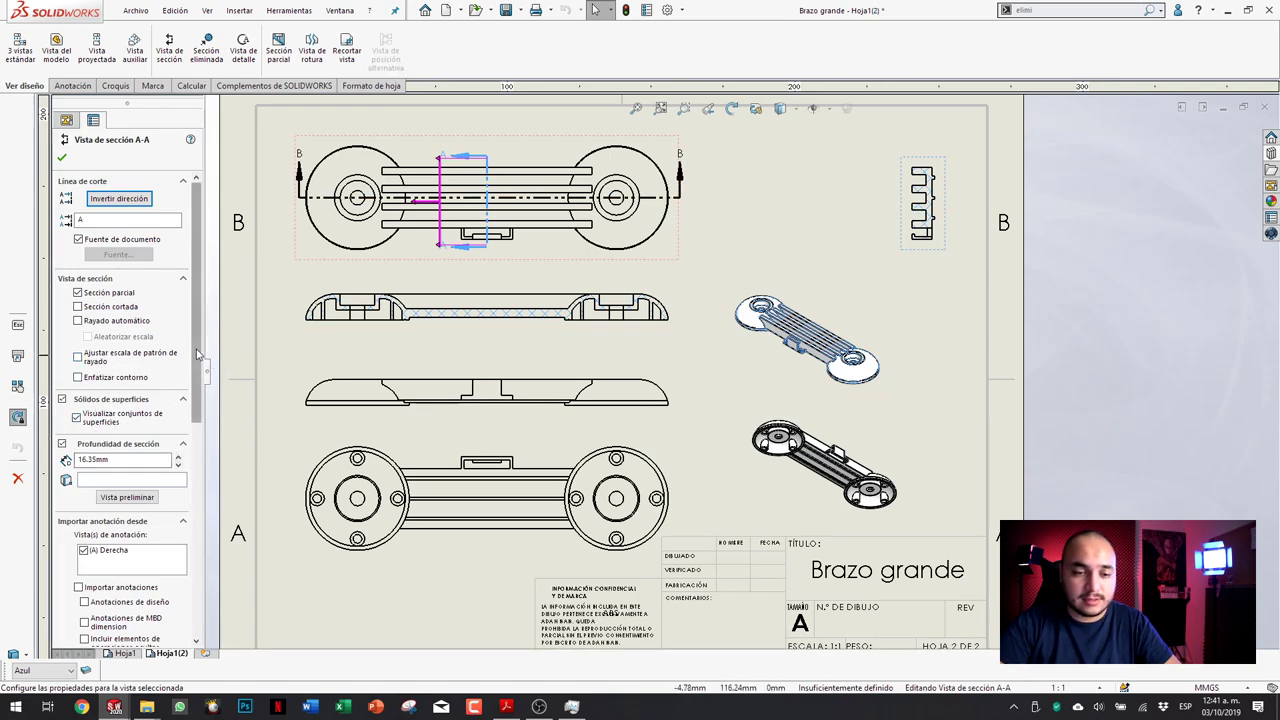
Step: Accept section view A-A with its custom 2:1 scale
scroll(110, 500, "down", 3)
scroll(105, 560, "down", 3)
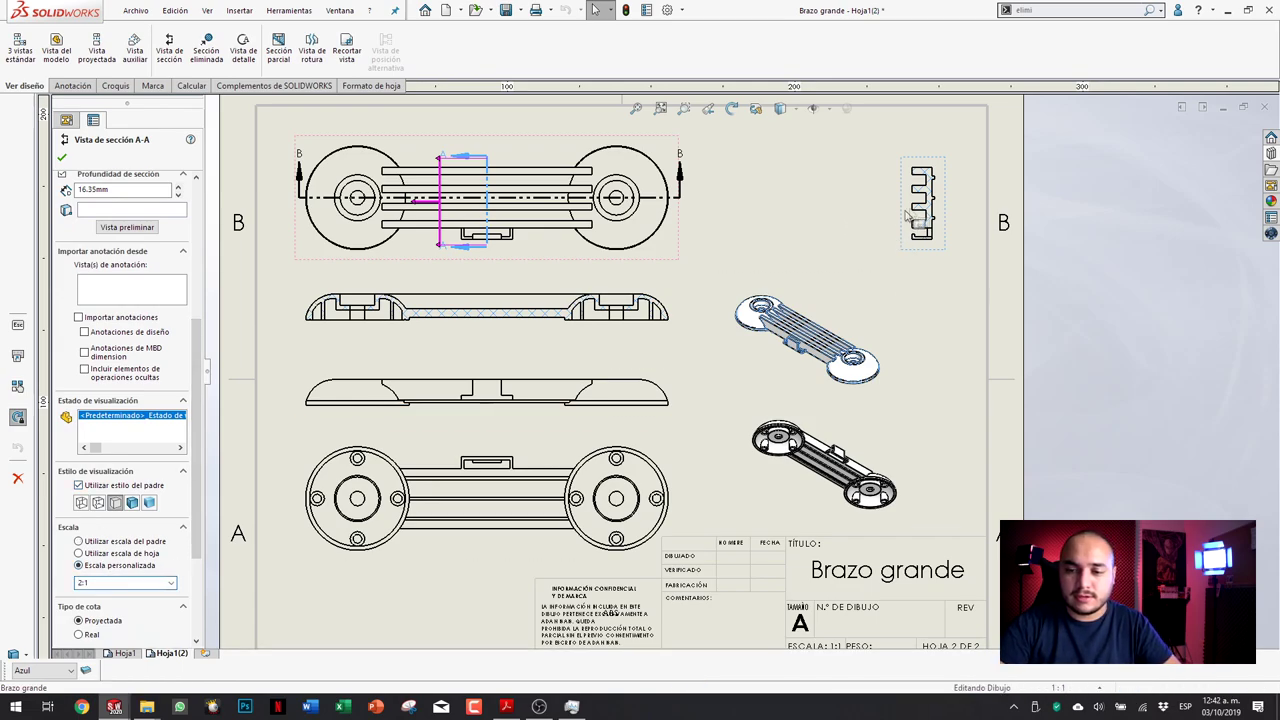
left_click(948, 212)
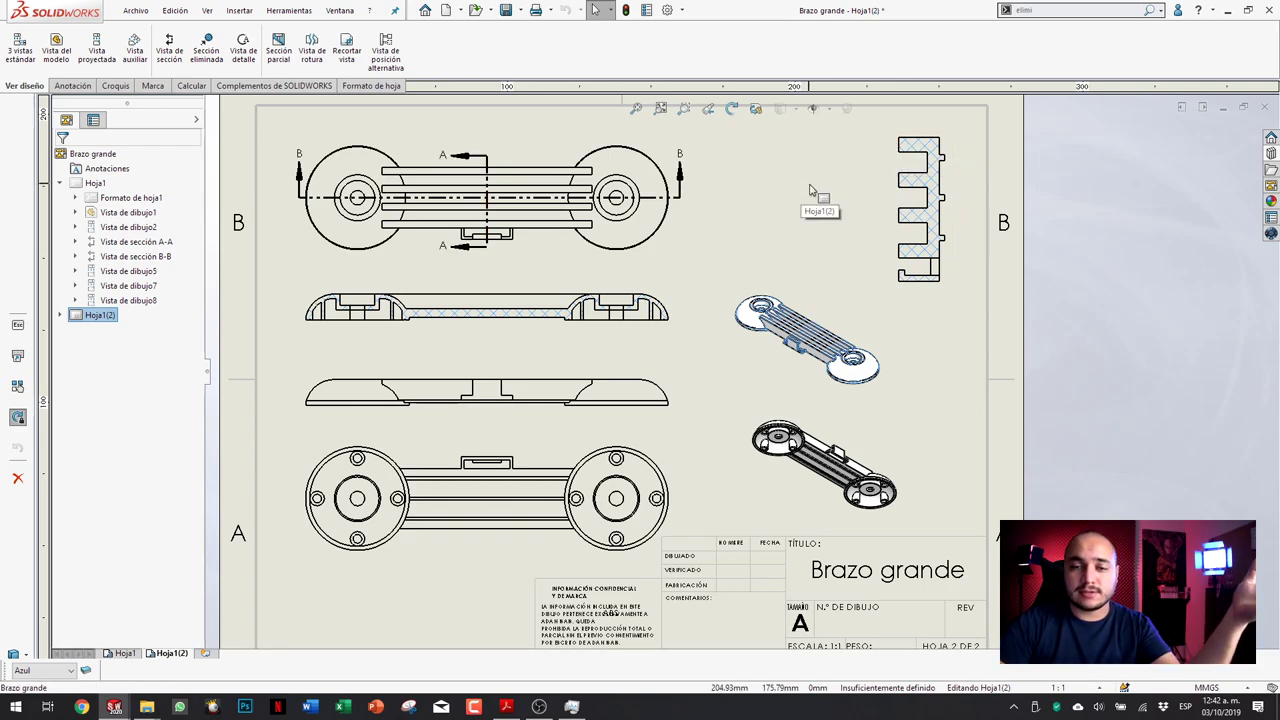
Step: Start baseline dimensioning from the section's top edge, adding the first 2.50 dimension
left_click(73, 87)
left_click(23, 69)
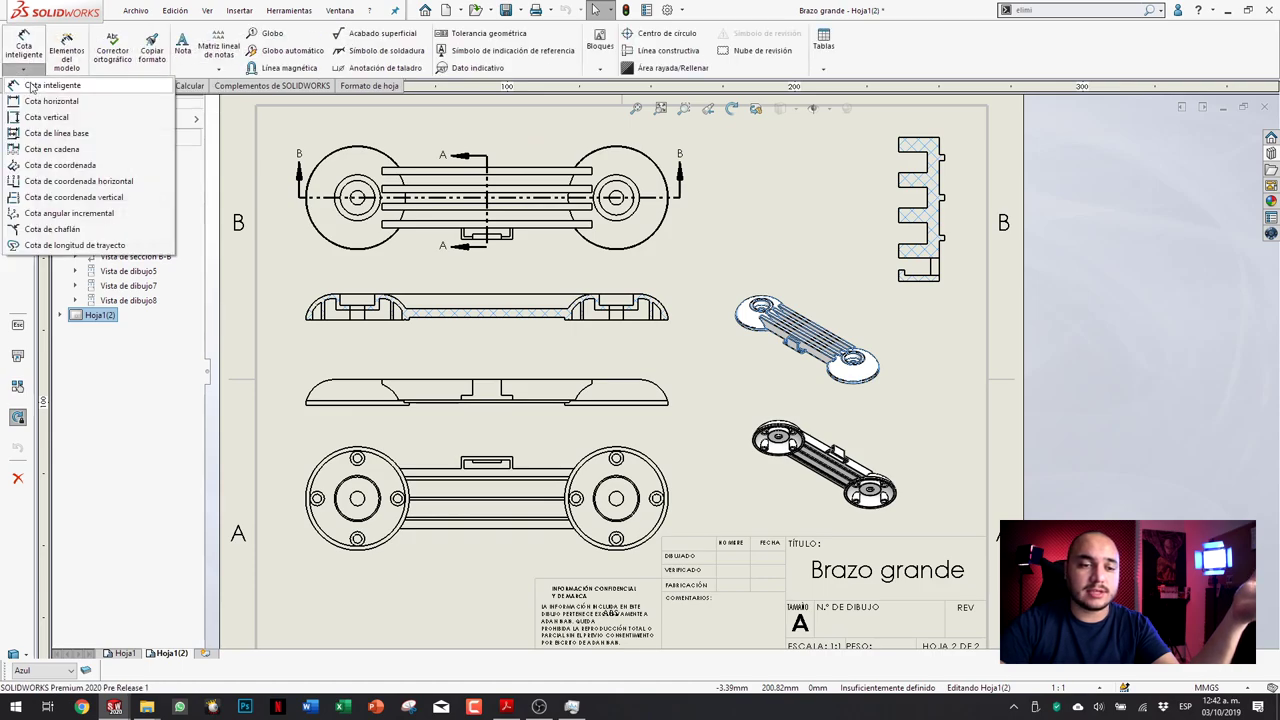
left_click(50, 137)
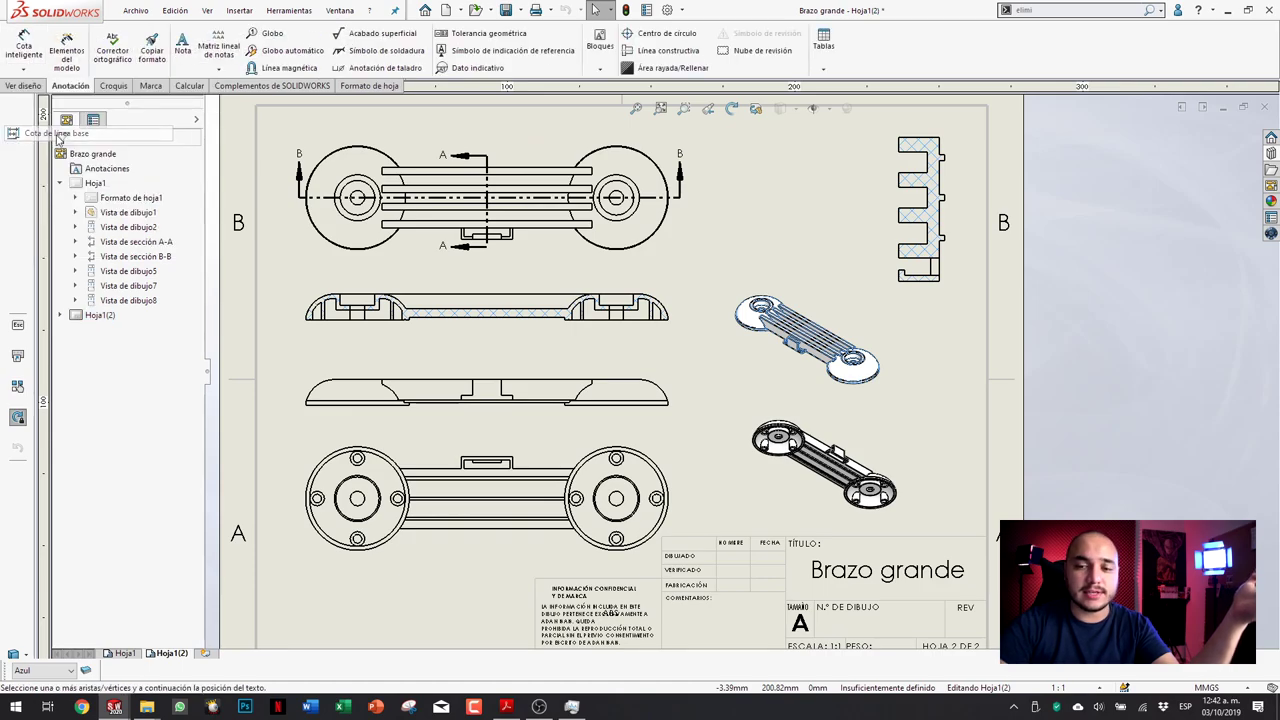
scroll(920, 200, "down", 2)
scroll(830, 180, "down", 2)
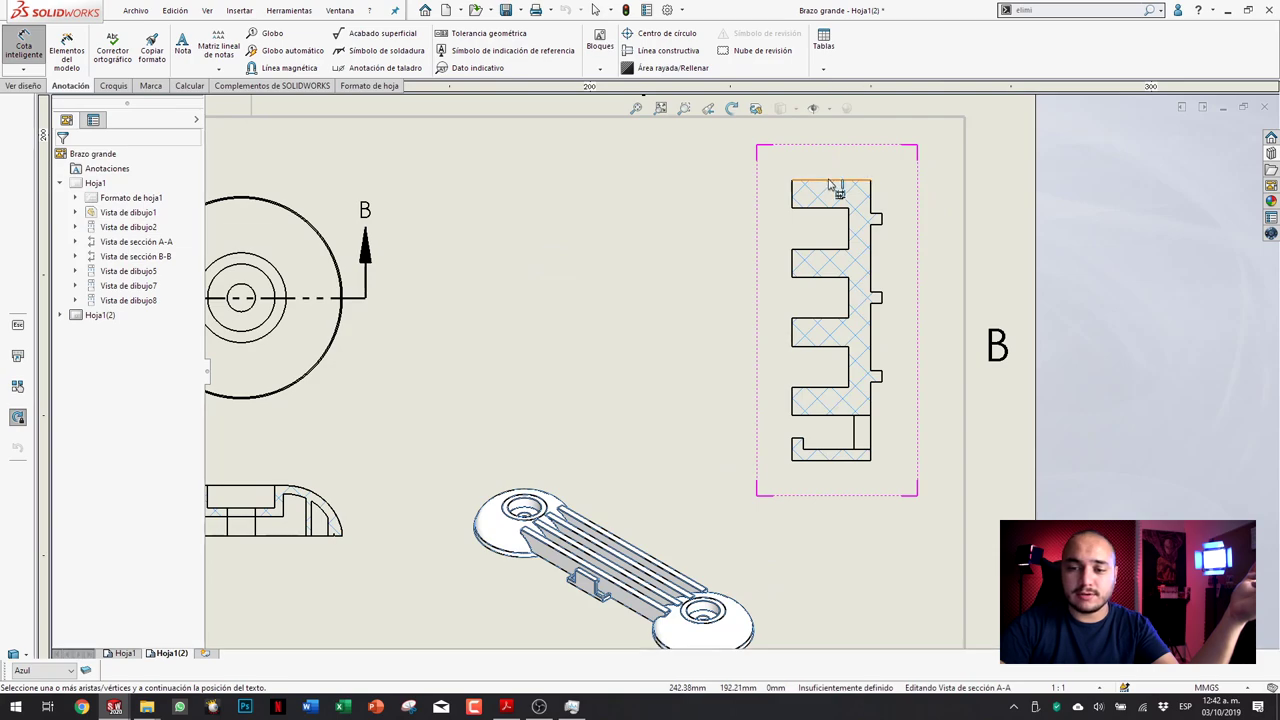
left_click(819, 181)
left_click(814, 208)
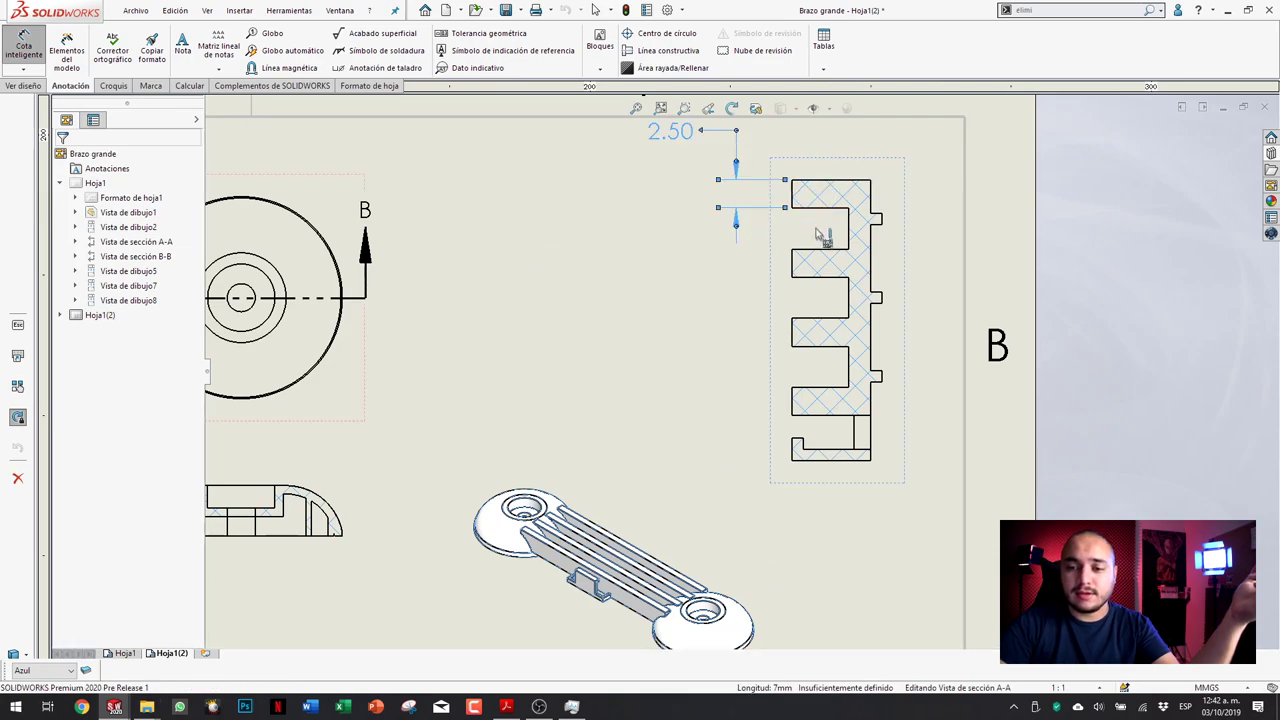
Step: Add baseline dimensions 6.17, 8.67, 12.33, 14.83, 18.50 and 21.00 to the remaining edges
left_click(817, 252)
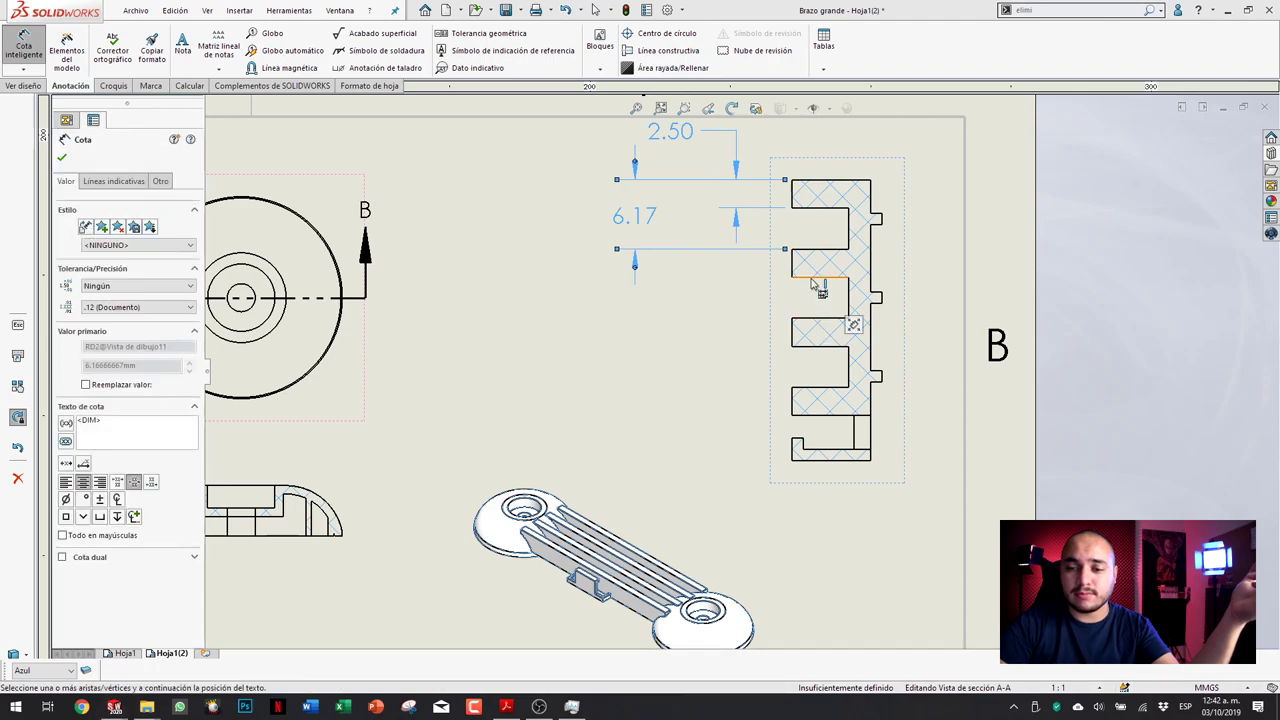
left_click(813, 279)
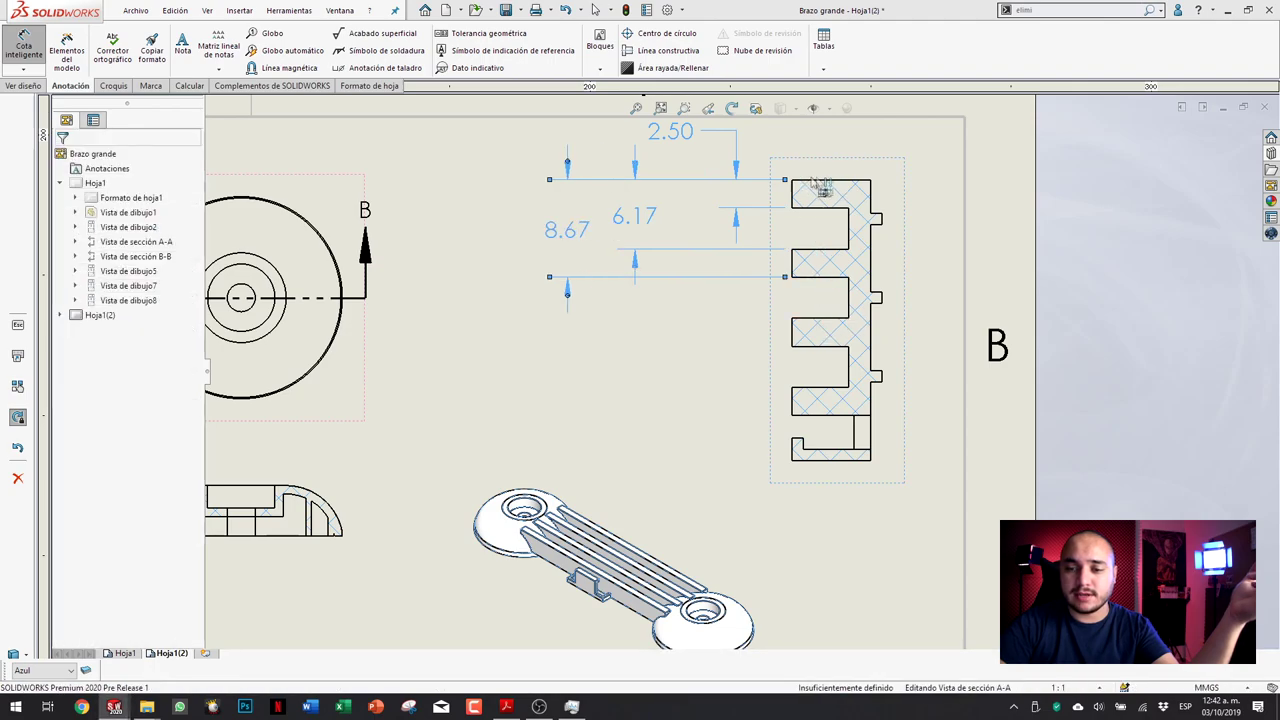
left_click(828, 320)
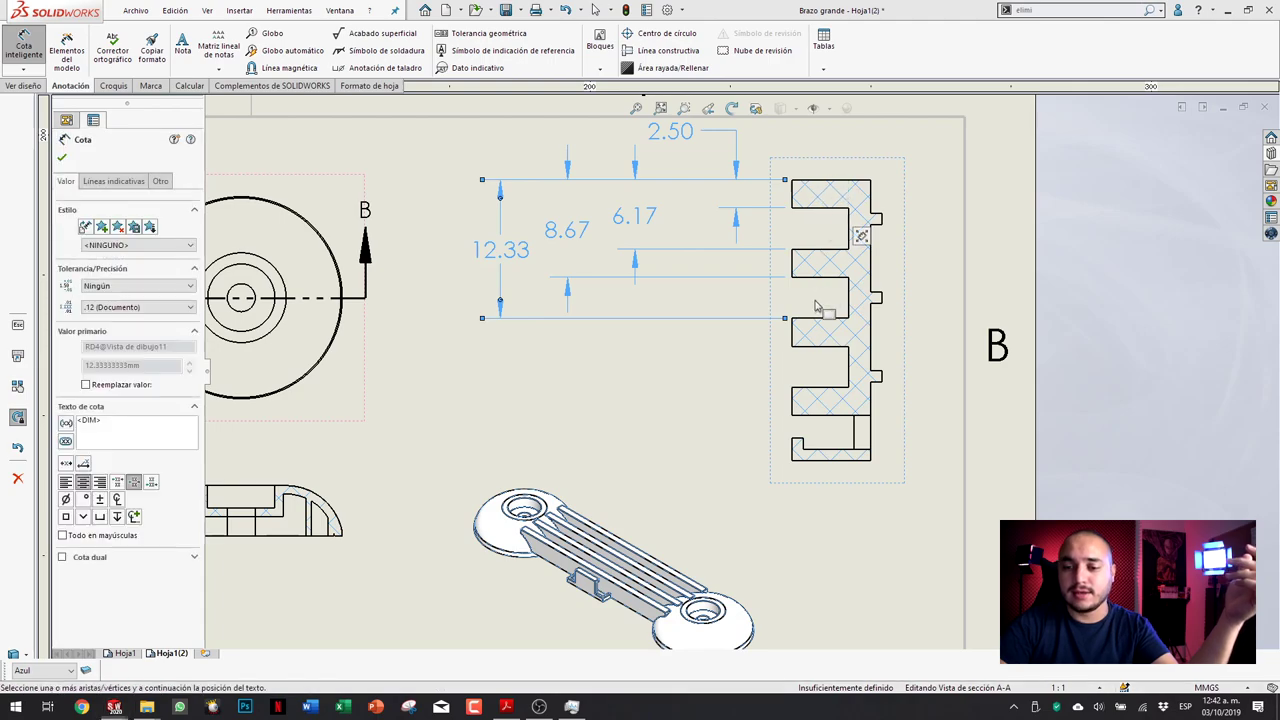
left_click(818, 346)
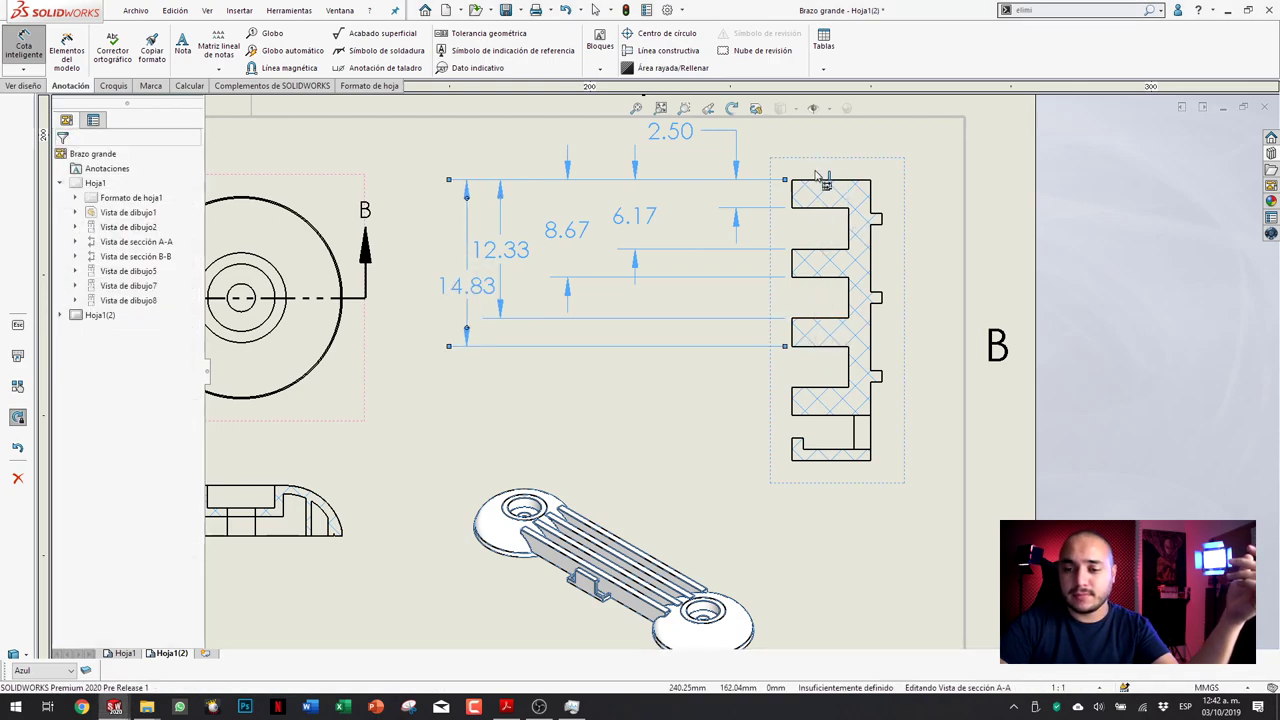
left_click(818, 388)
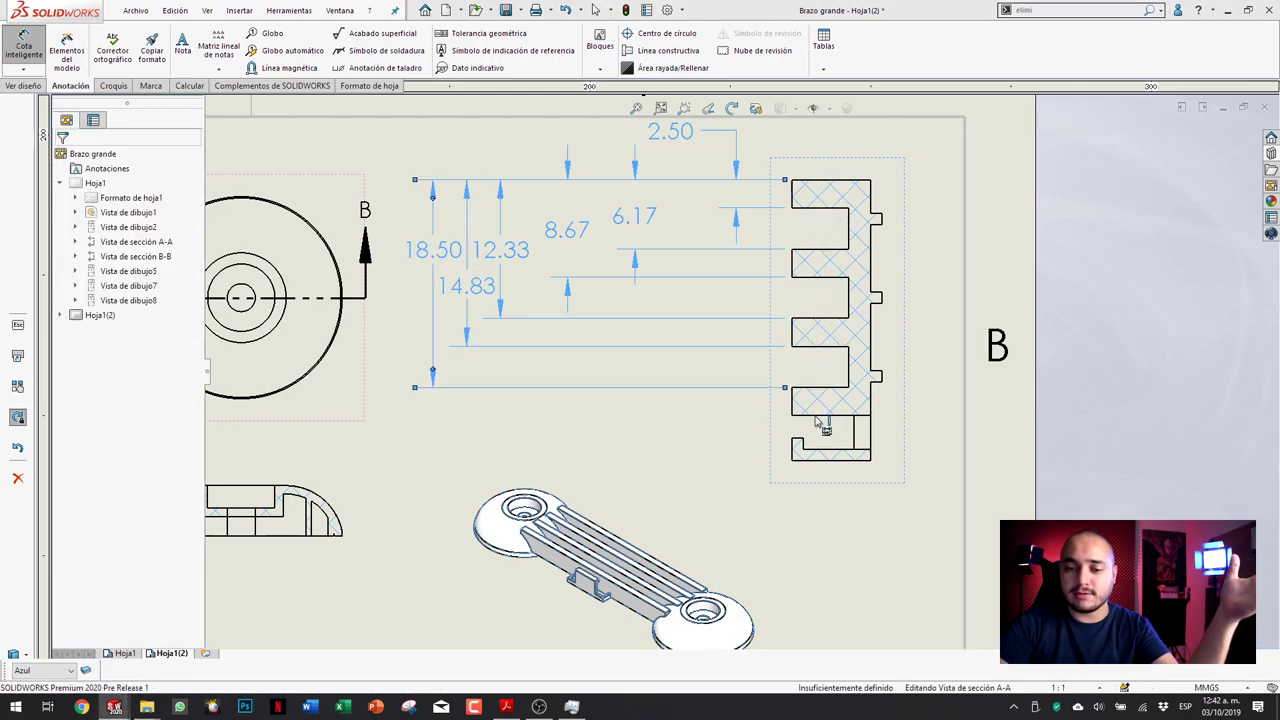
left_click(821, 418)
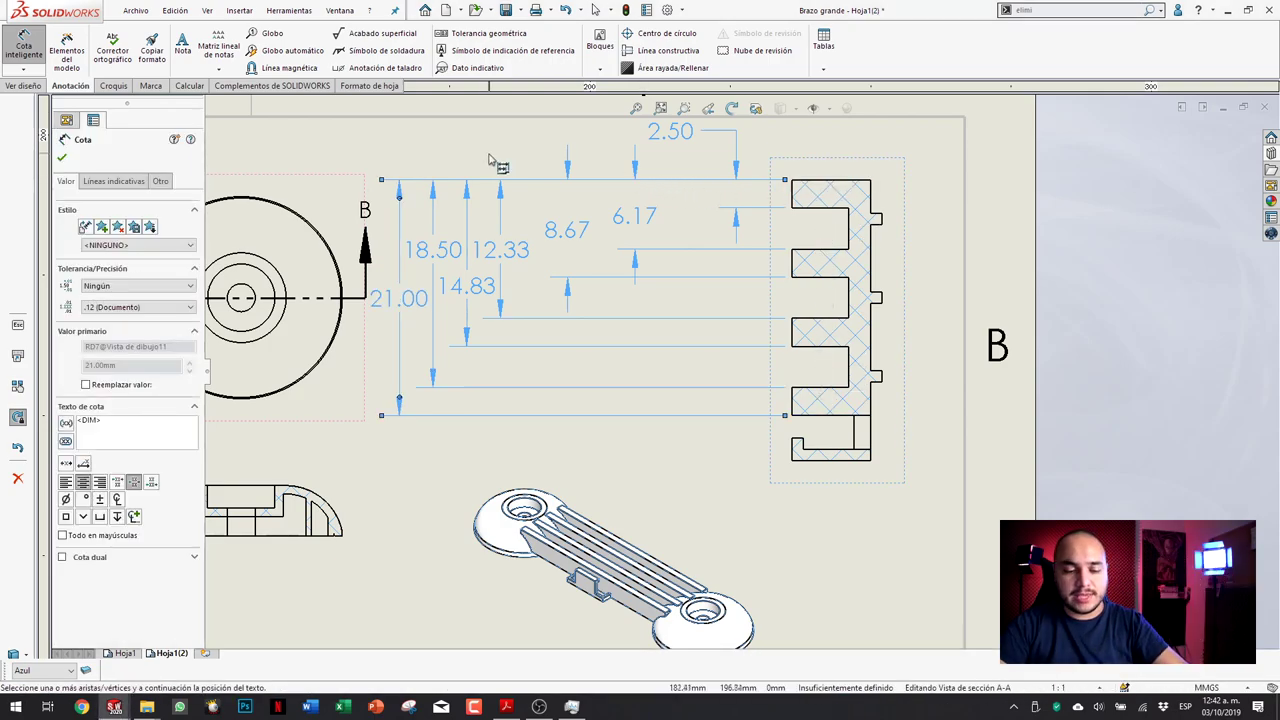
key("Escape")
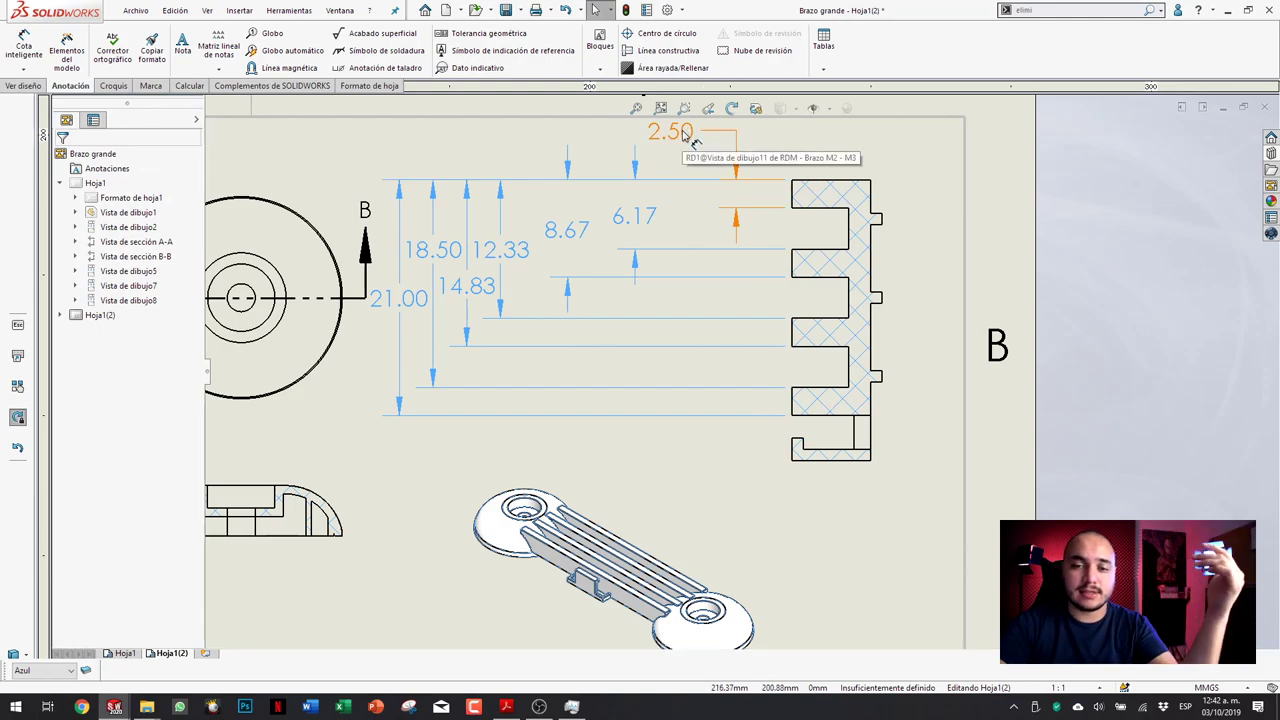
Step: Convert the baseline dimensions to chain dimensions and move a 2.50 dimension lower
left_click(686, 135)
right_click(686, 135)
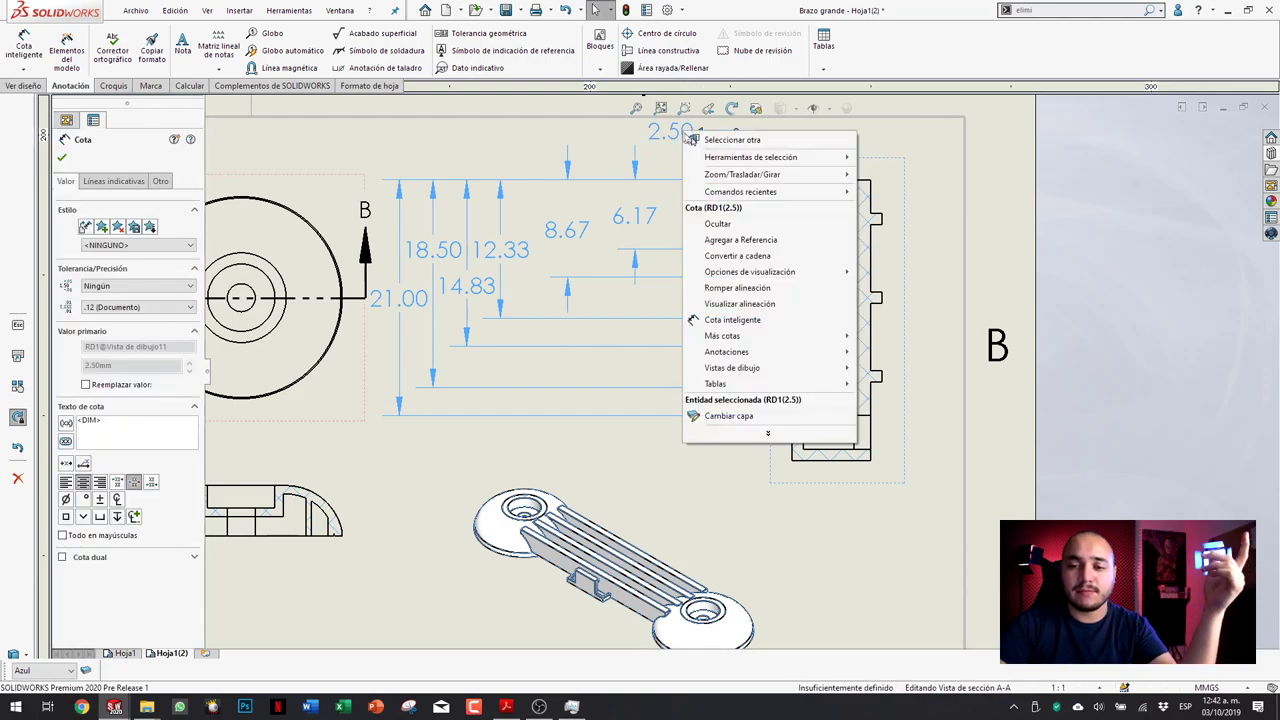
left_click(738, 256)
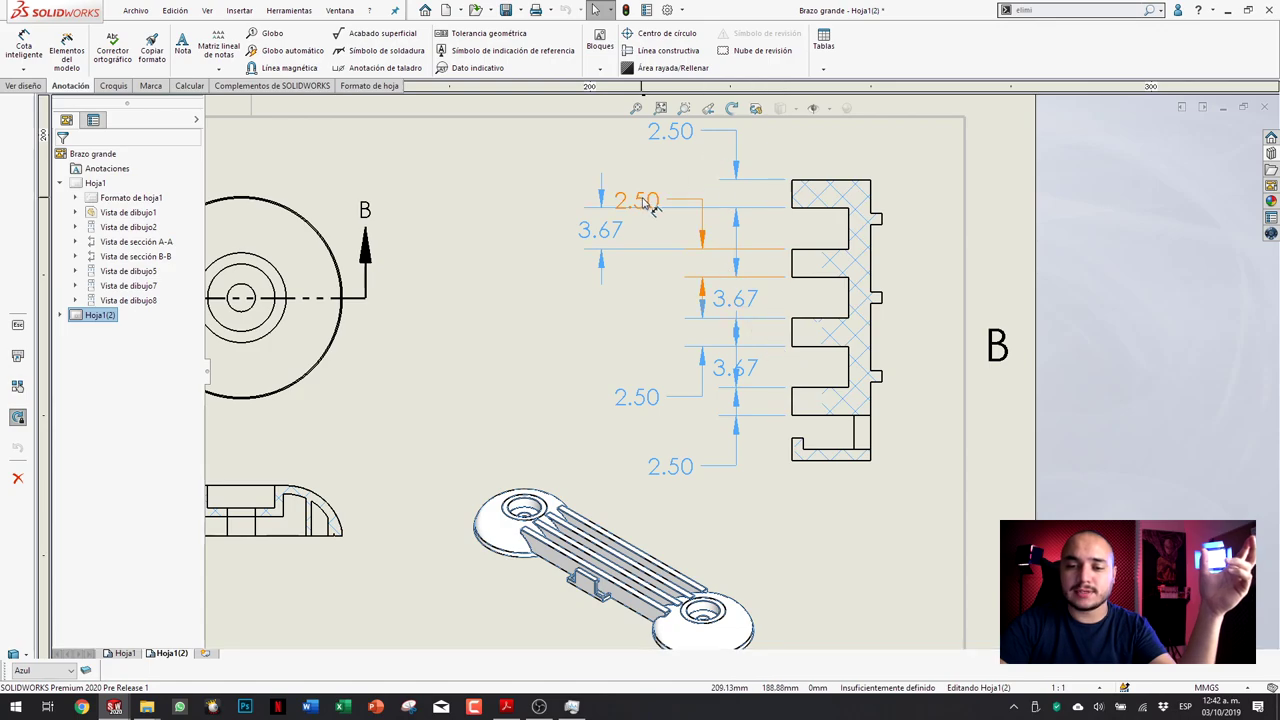
left_click_drag(650, 205, 660, 272)
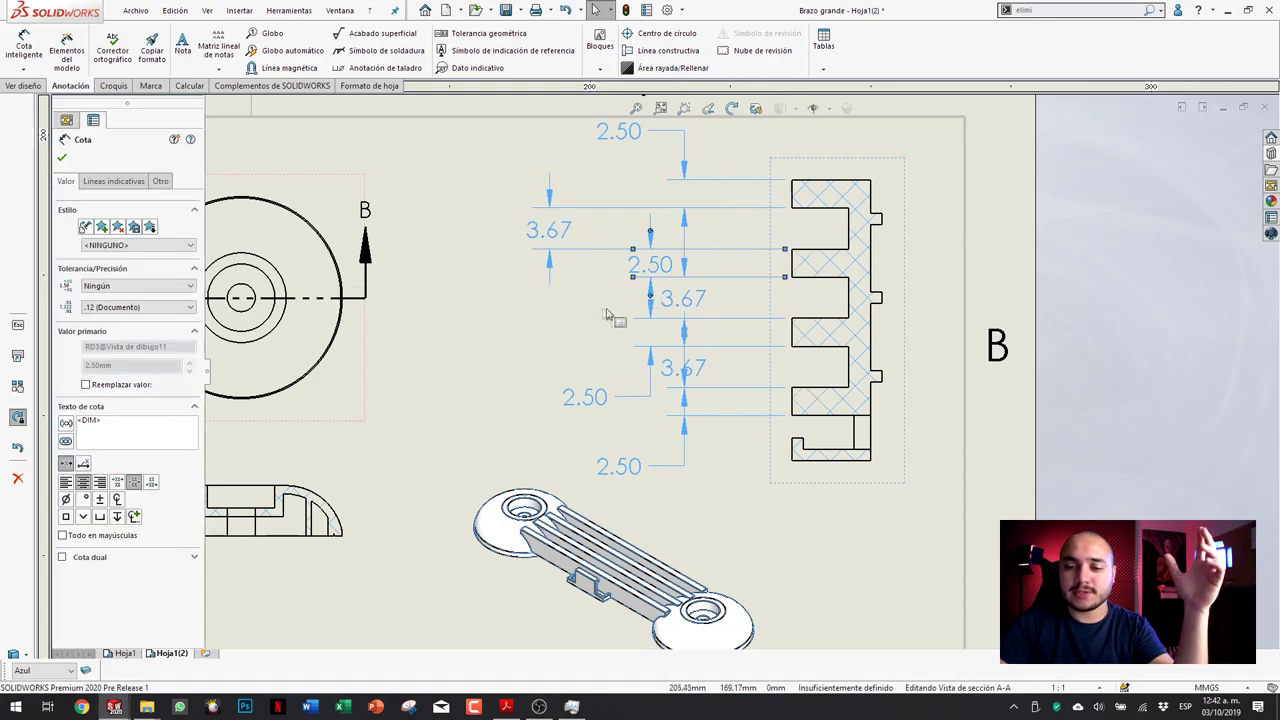
left_click(660, 312)
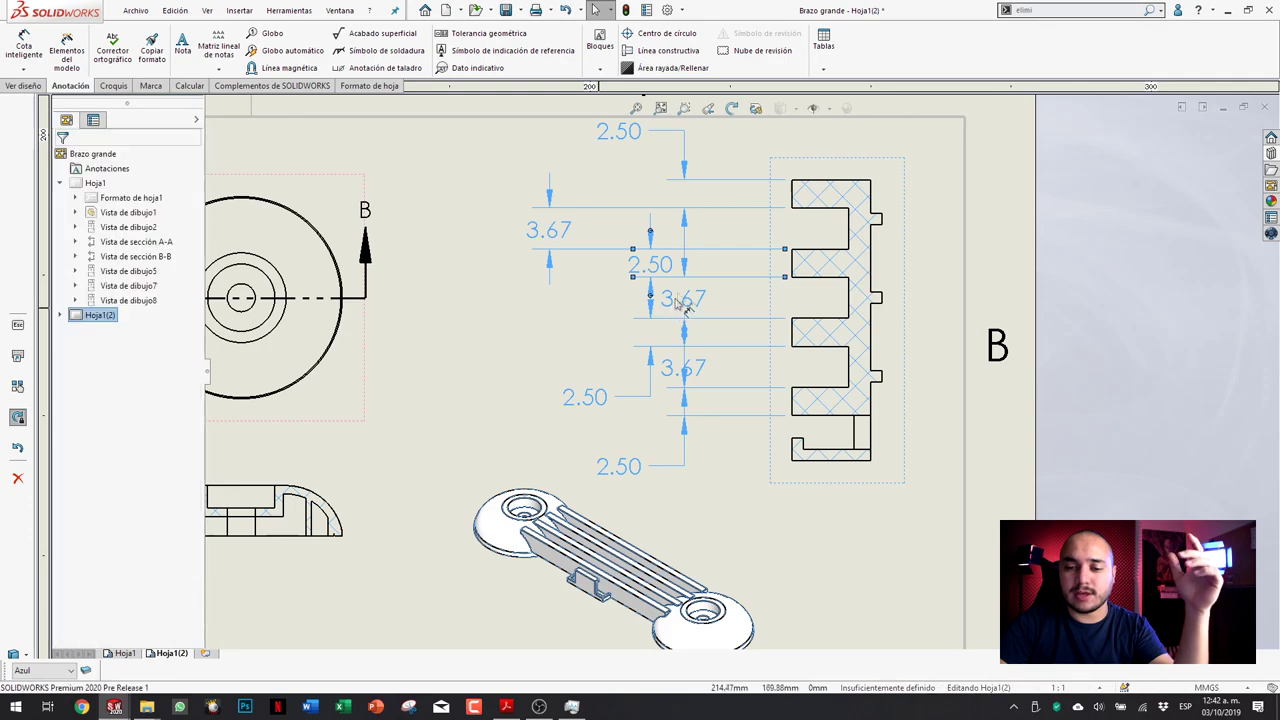
Step: Revert the chain to baseline dimensions, then convert them back to a chain
left_click(632, 137)
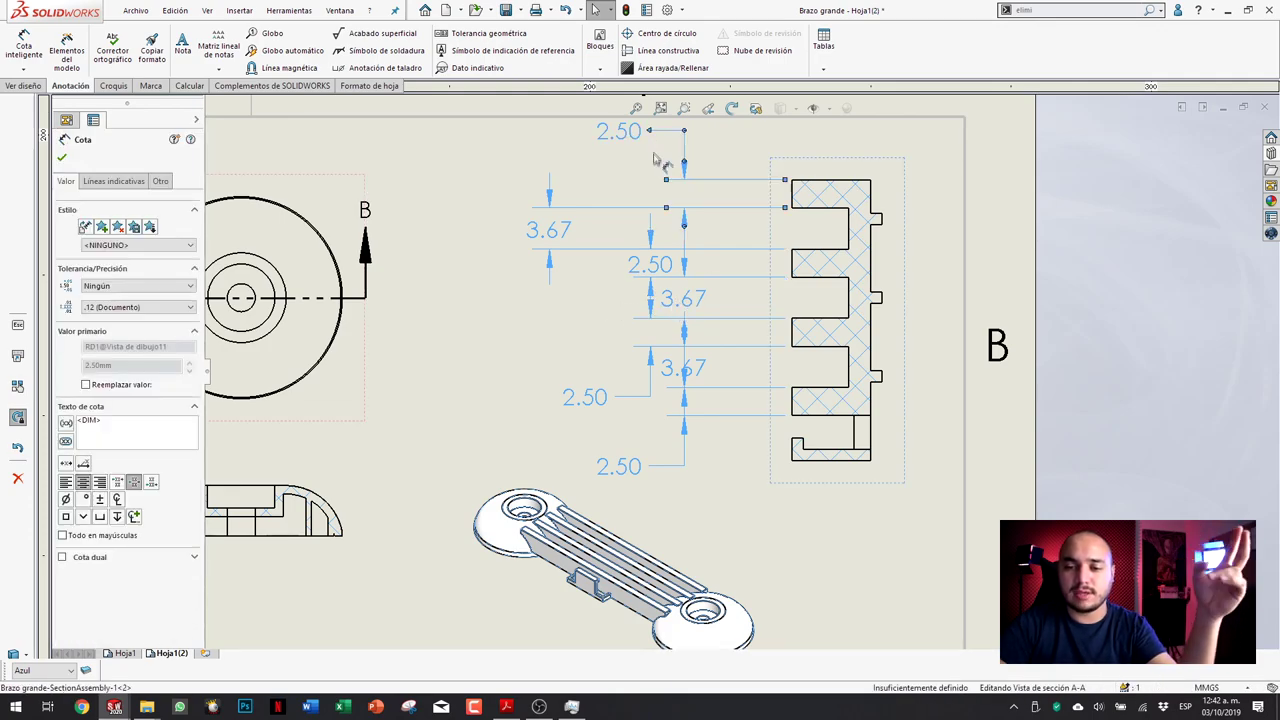
right_click(632, 135)
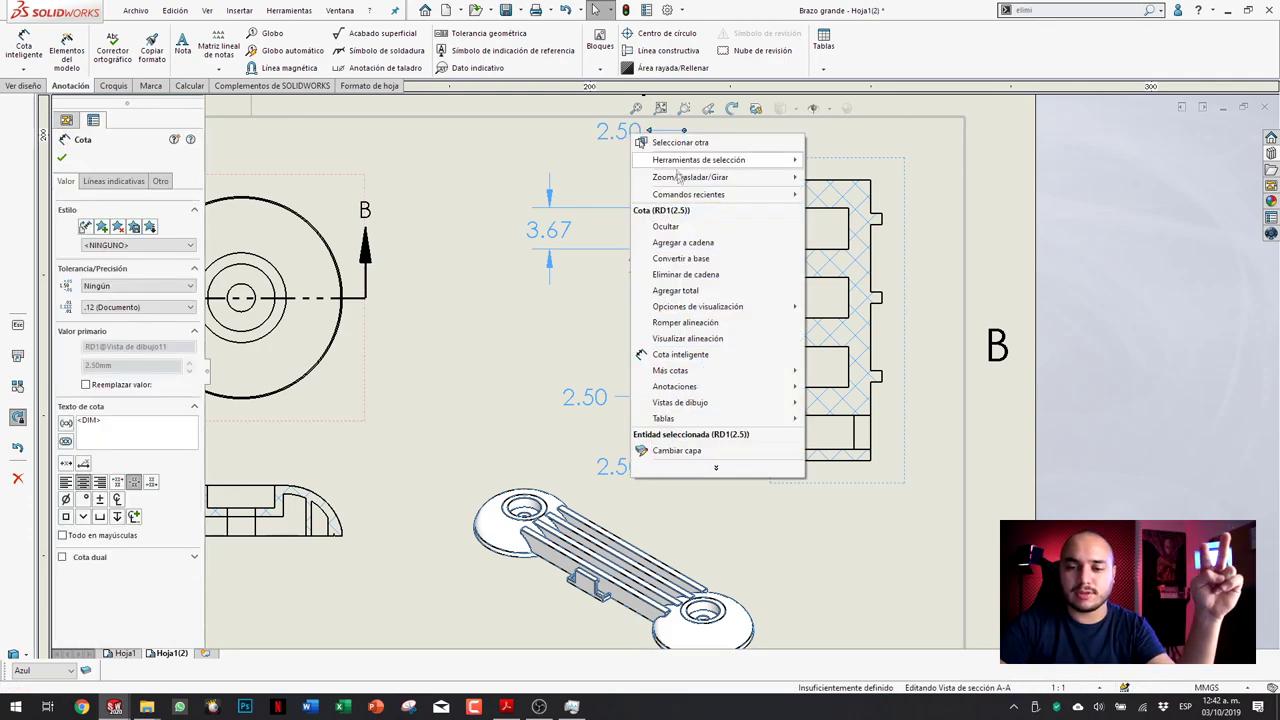
left_click(699, 245)
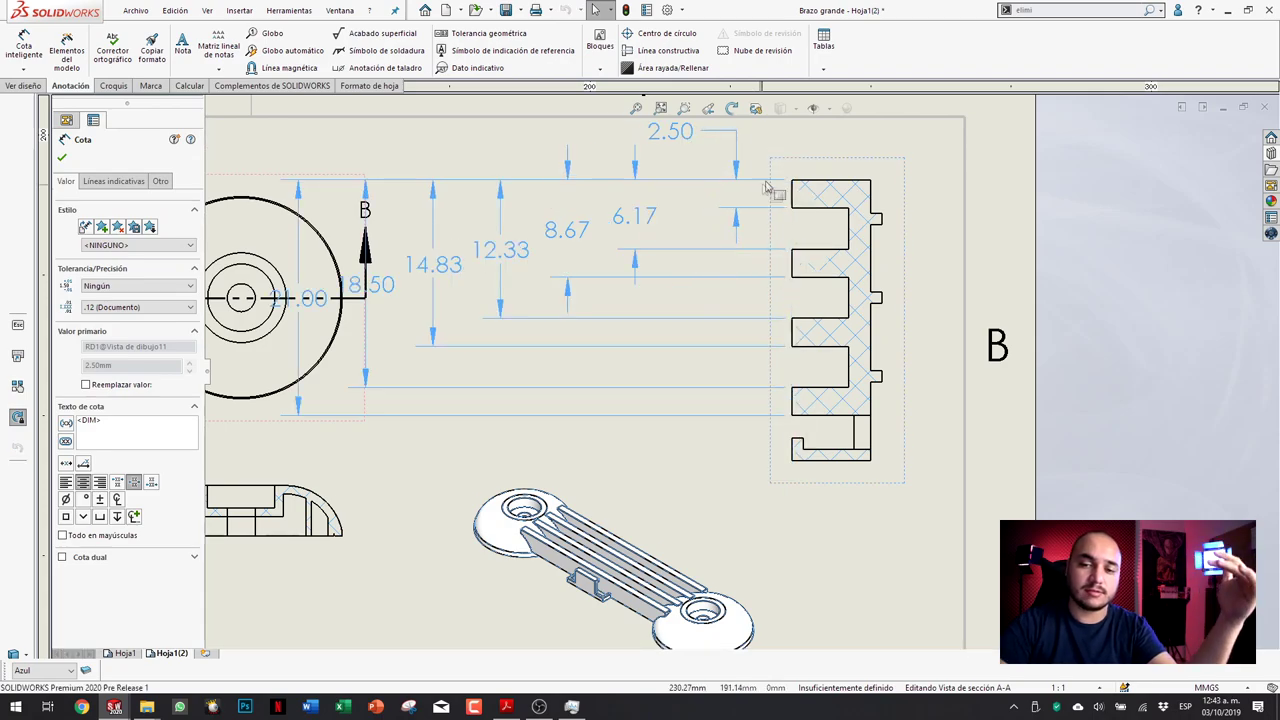
right_click(684, 140)
left_click(730, 248)
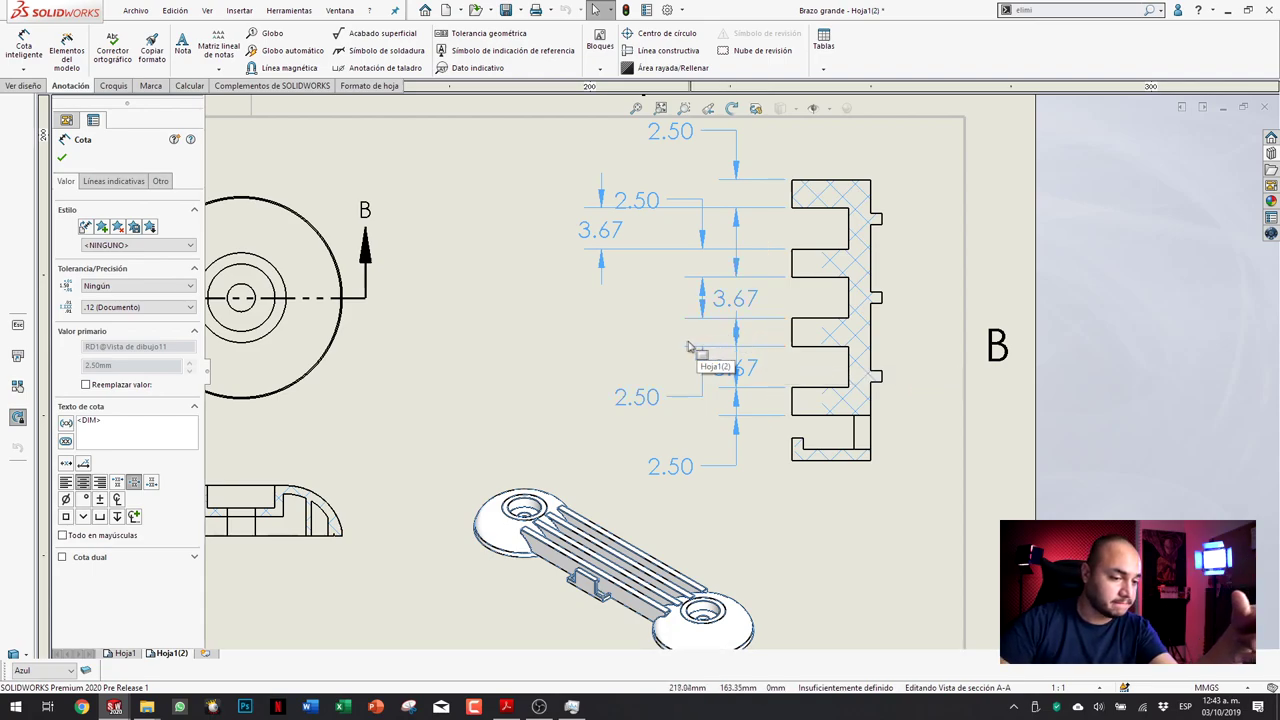
left_click(528, 335)
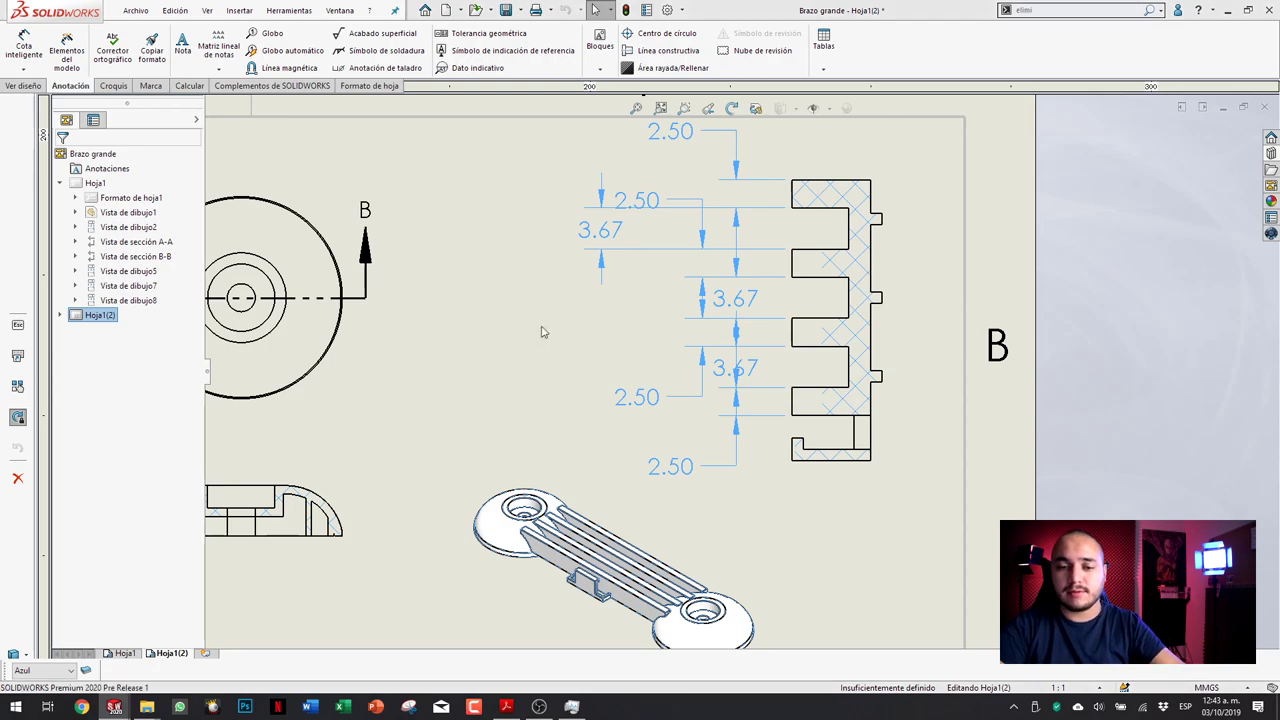
key("ctrl+o")
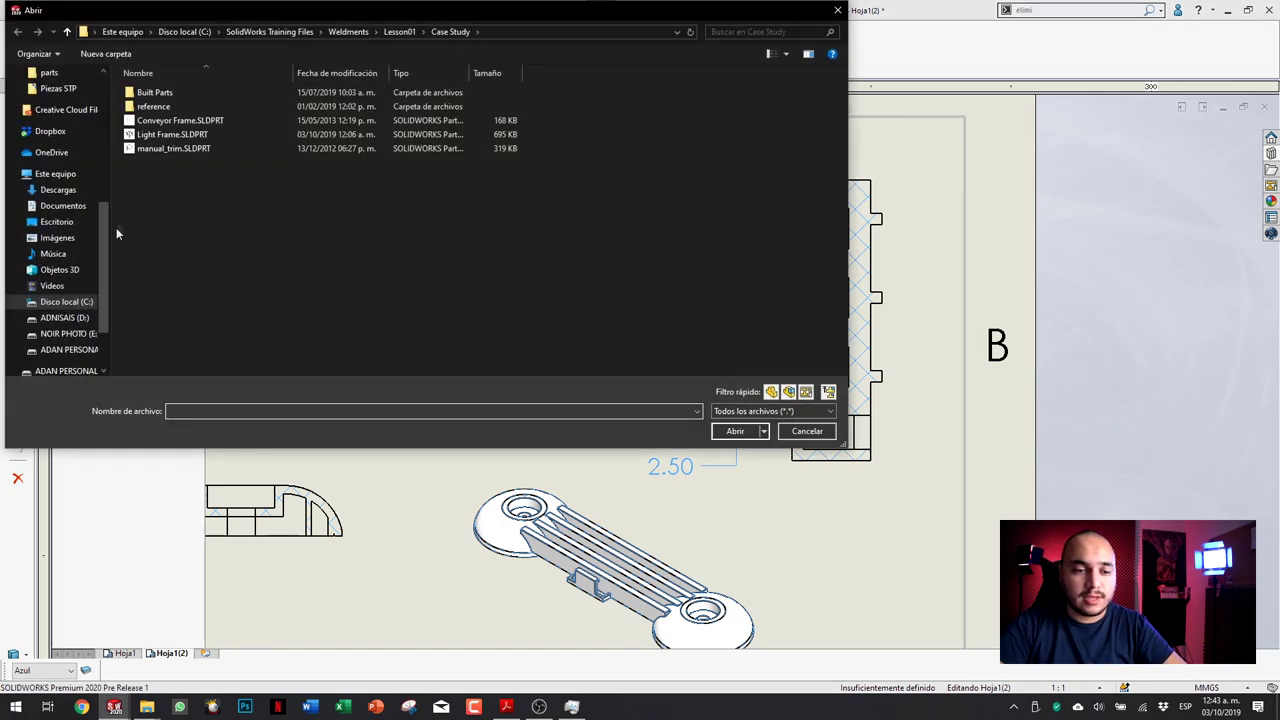
Step: Try opening Audi R8.SLDDRW from Renders Audi in Documentation mode, dismissing the assembly-already-open warning
left_click_drag(101, 280, 105, 130)
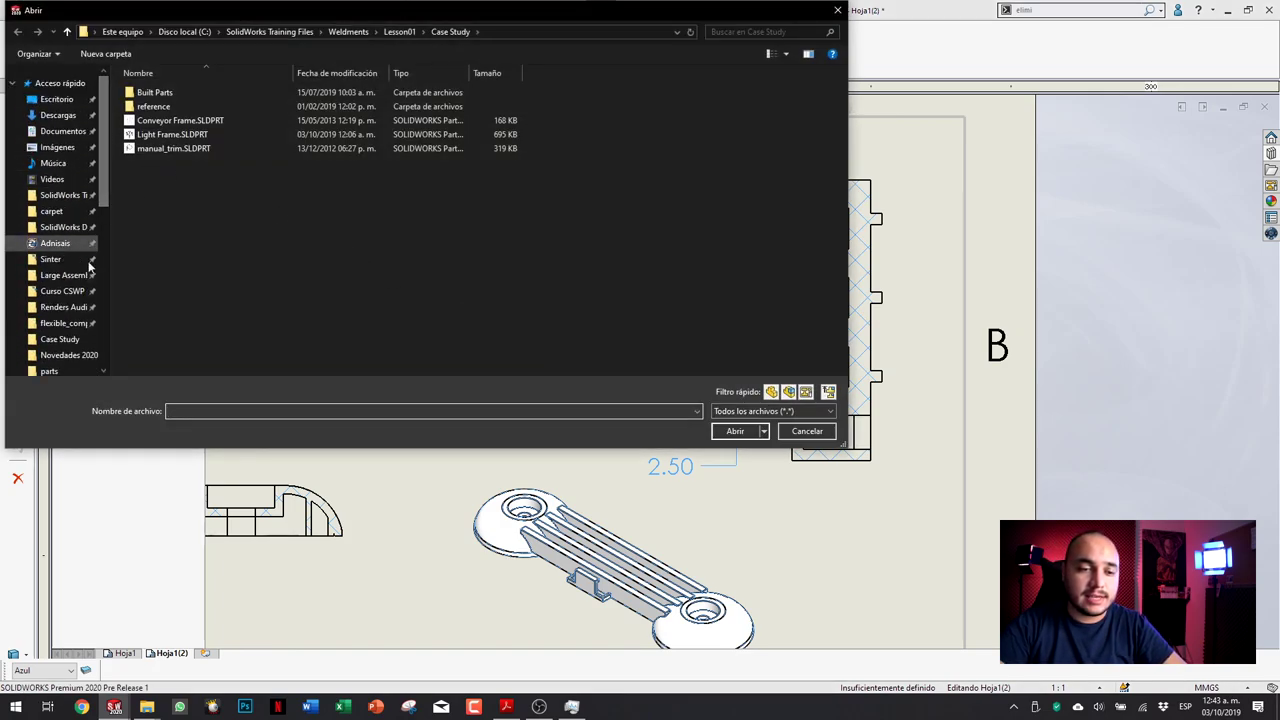
left_click(80, 314)
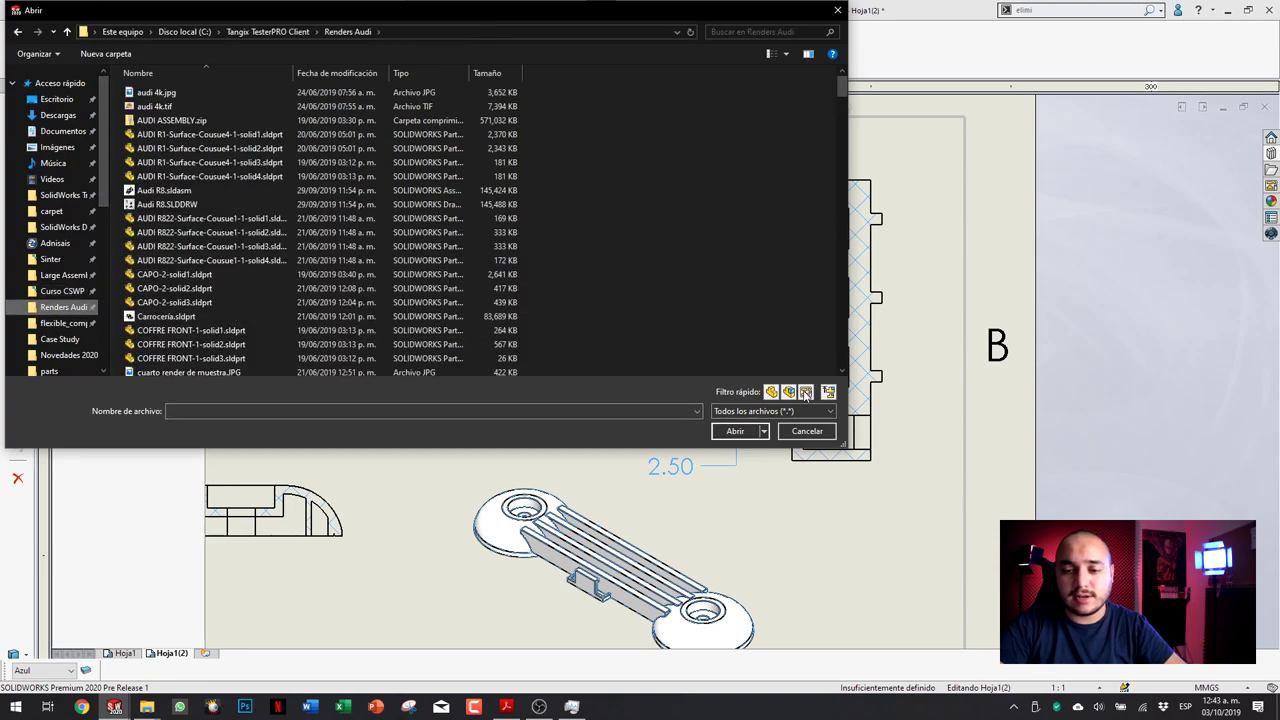
left_click(806, 392)
left_click(146, 93)
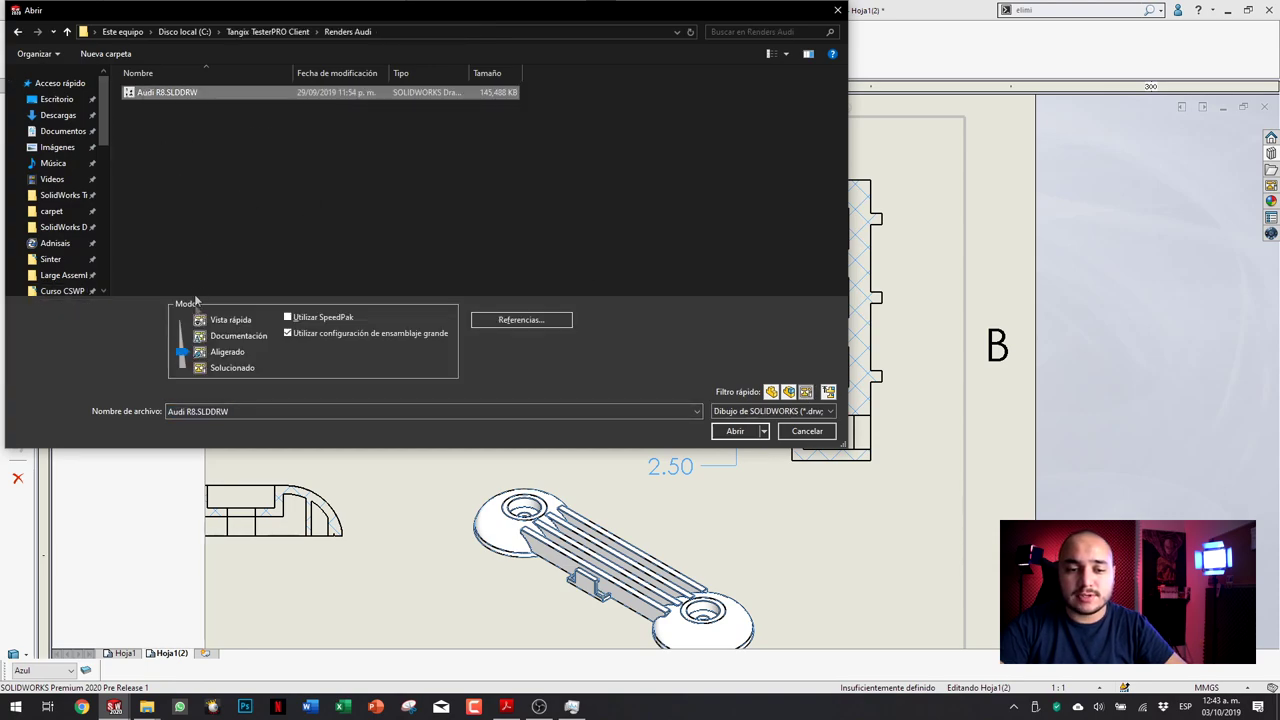
left_click(183, 343)
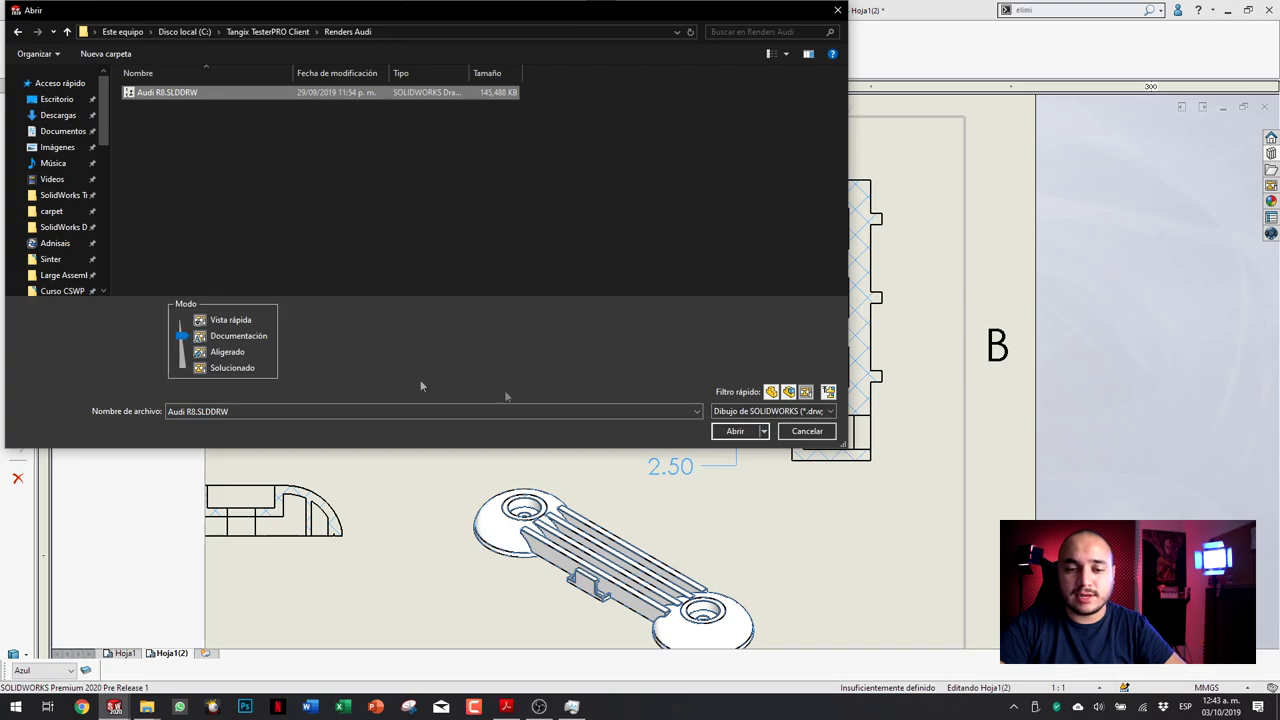
left_click(736, 431)
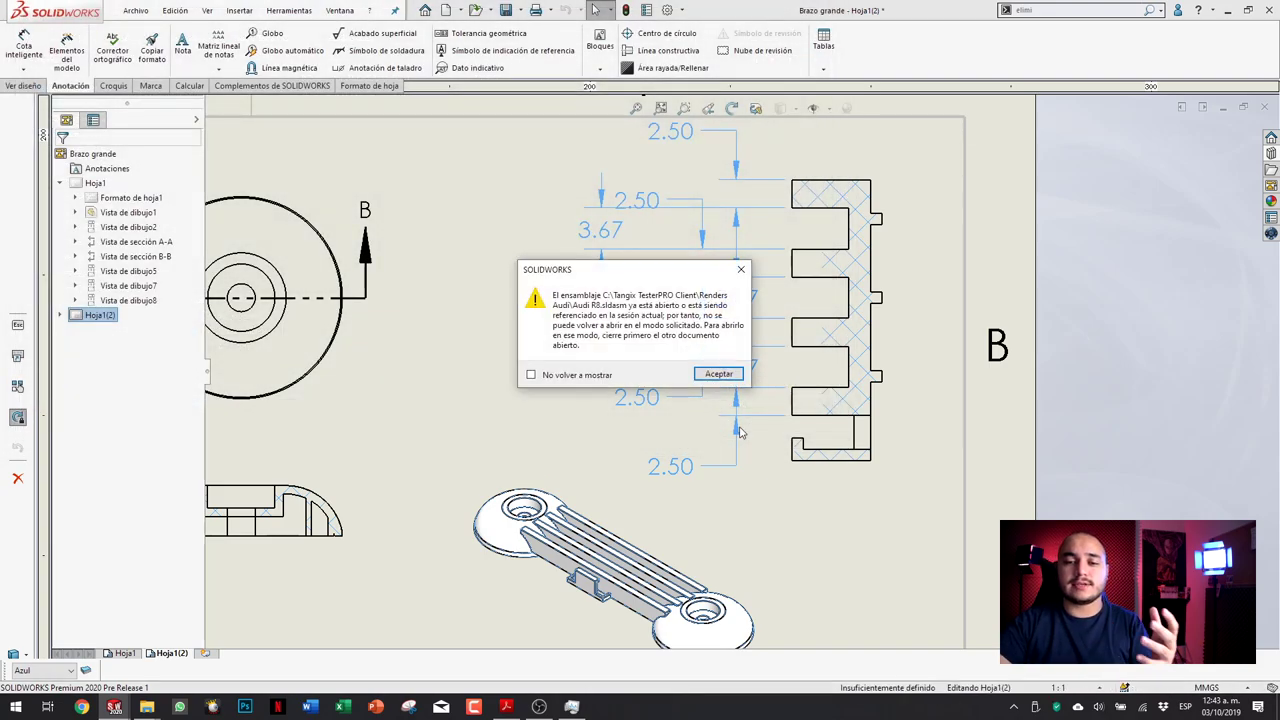
left_click(719, 375)
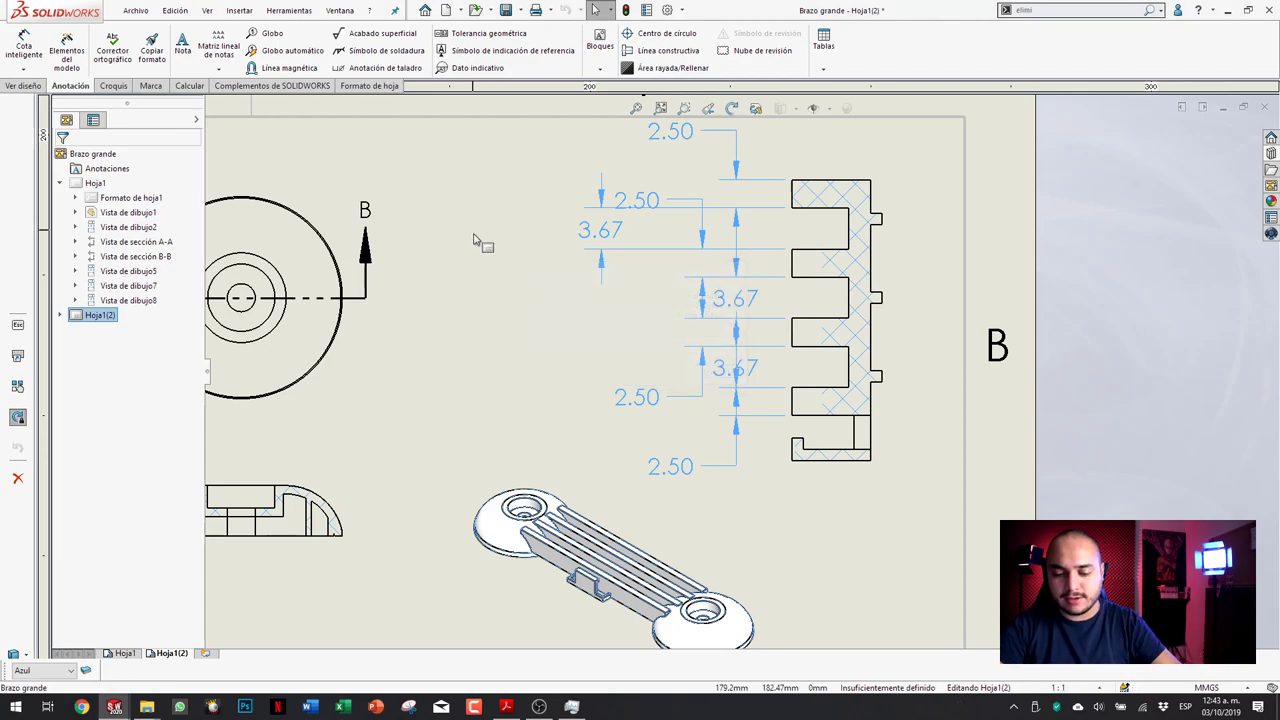
Step: Switch to the open Audi R8 assembly window, accept its rebuild, and bring up the Open dialog again
key("ctrl+Tab")
key("ctrl+Tab")
key("ctrl+Tab")
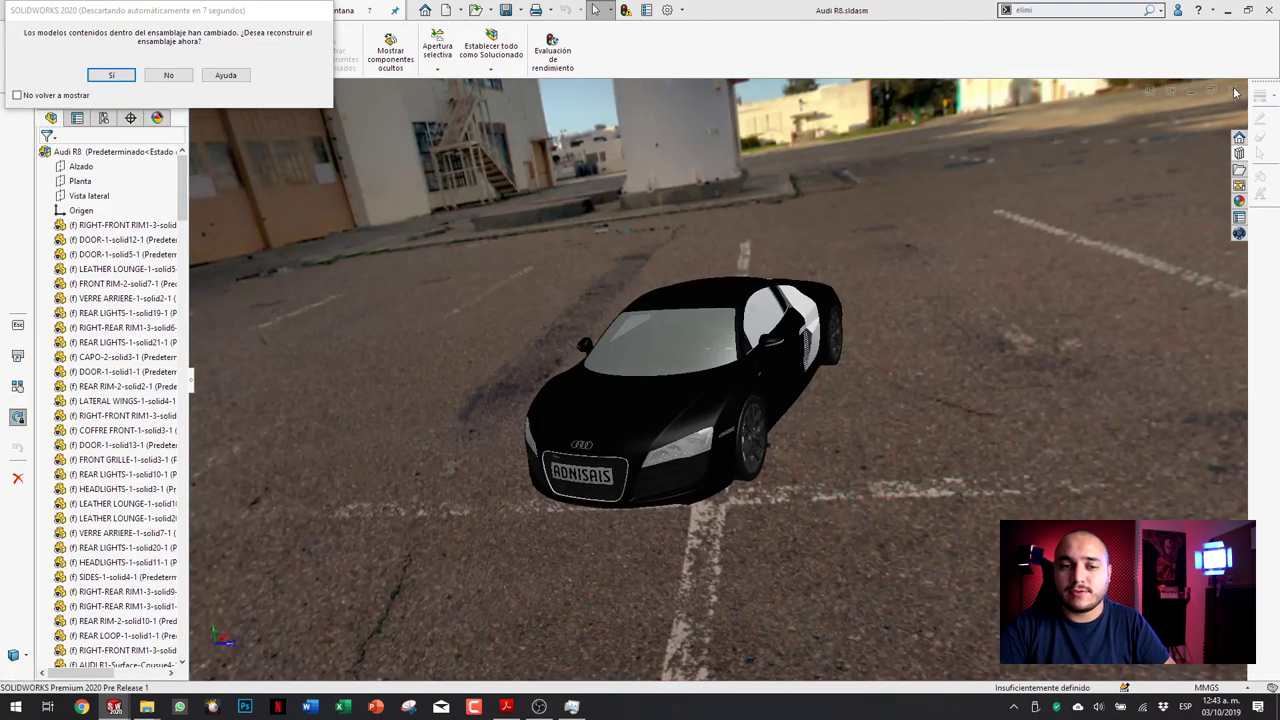
left_click(110, 76)
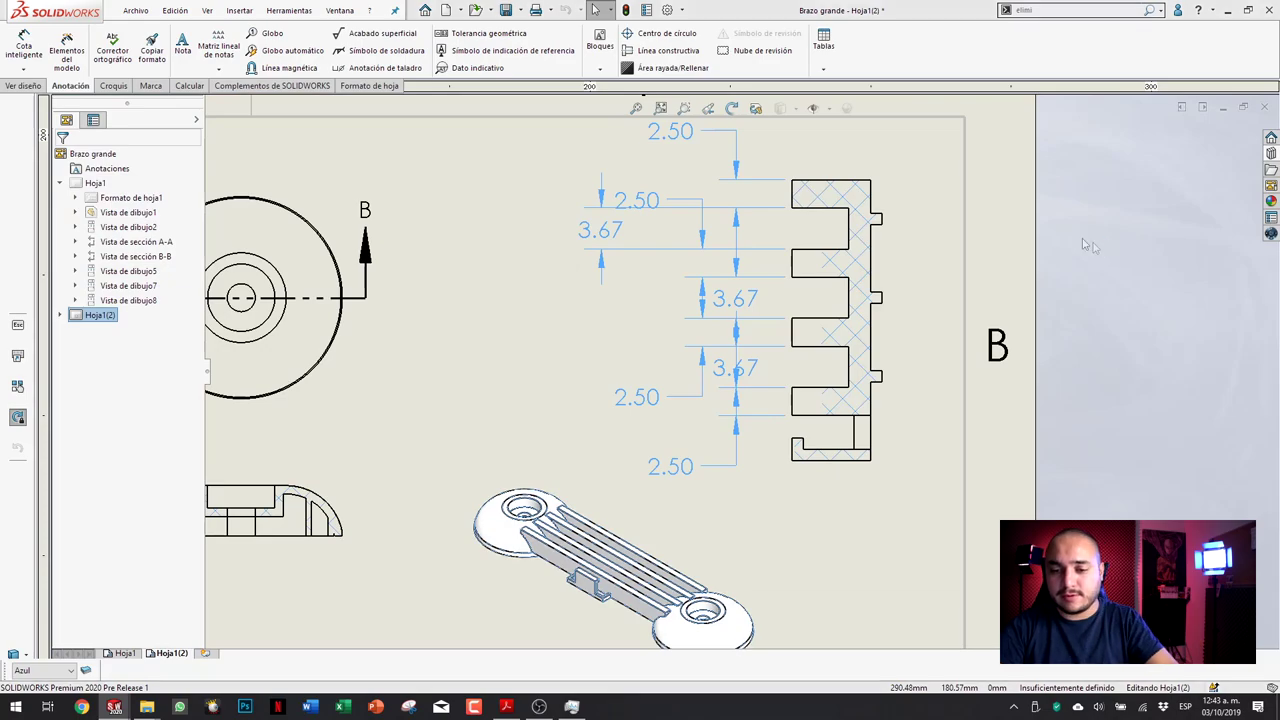
key("ctrl+o")
Step: Open Audi R8.SLDDRW in Documentación mode and acknowledge the Documentación information dialog
left_click(171, 92)
left_click(183, 341)
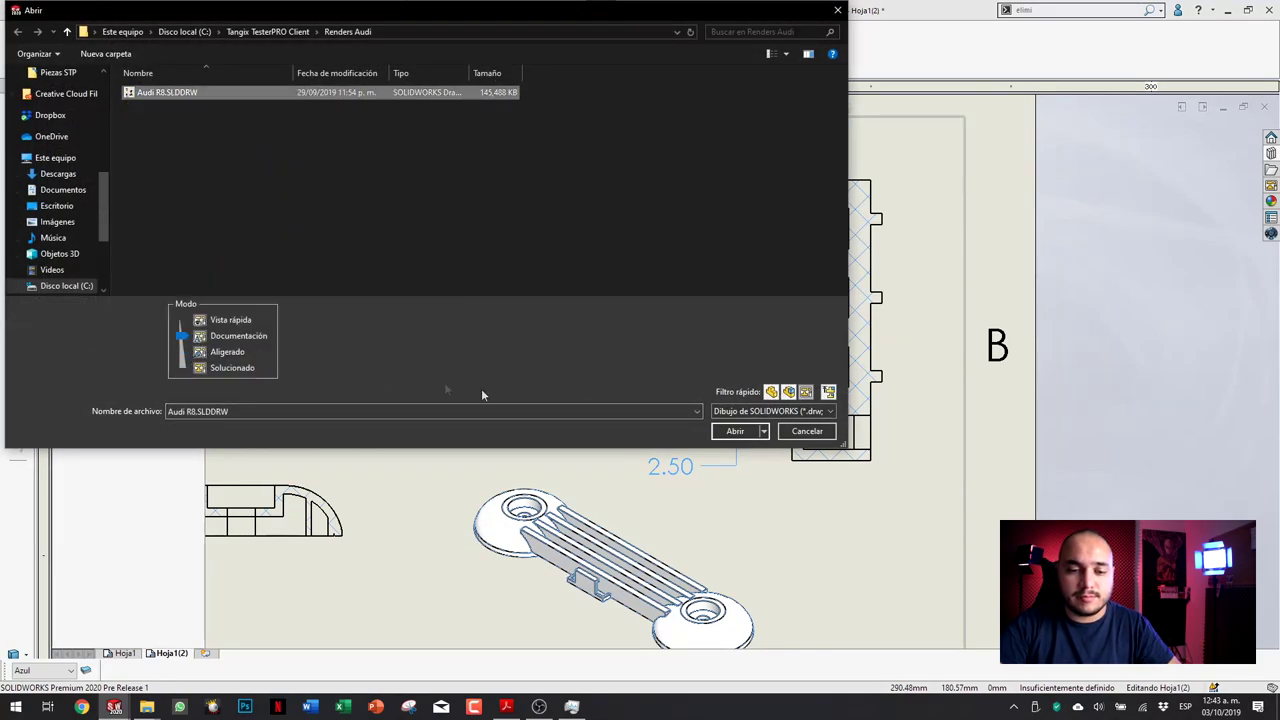
left_click(737, 431)
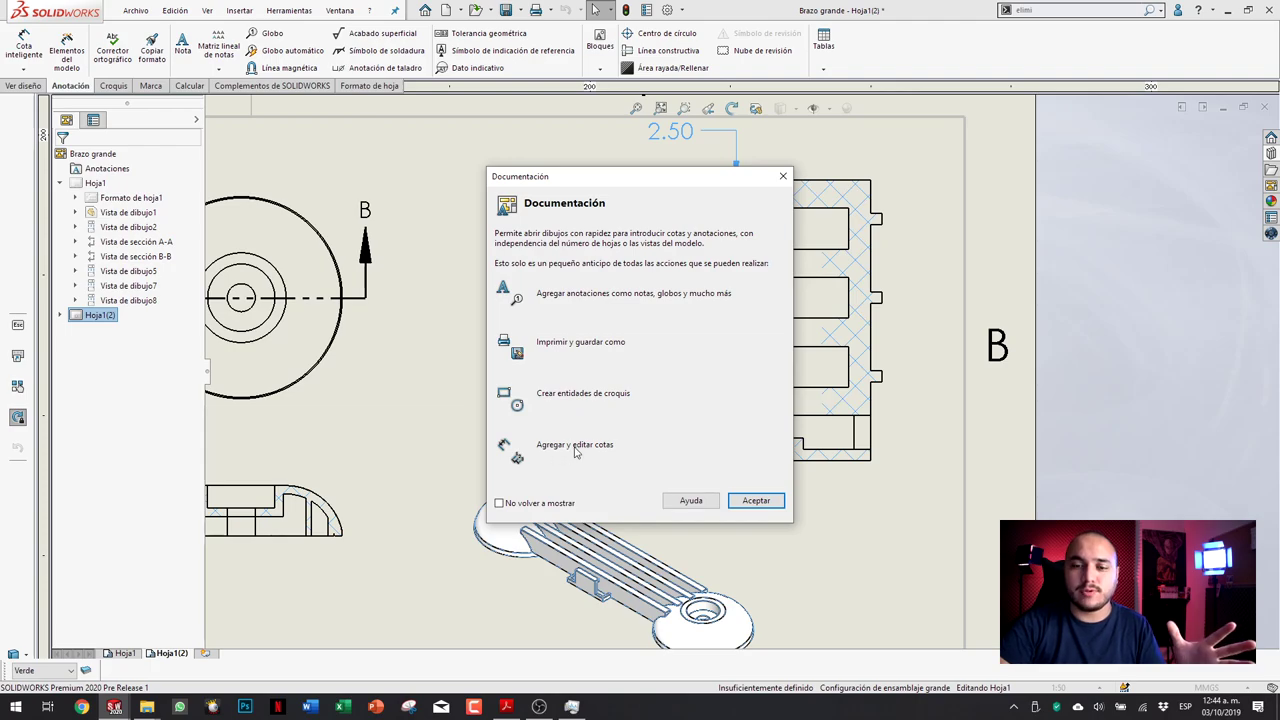
left_click(757, 501)
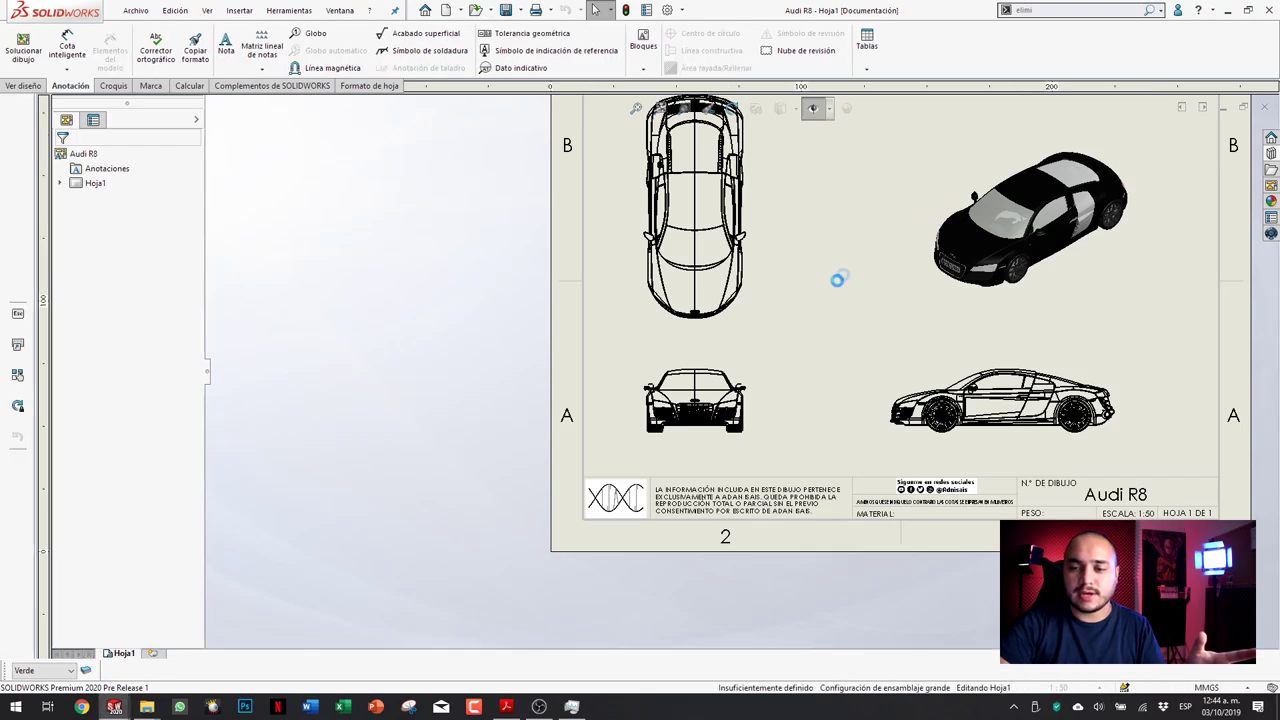
Step: Pan across the Audi R8 sheet and zoom in on the side view and title block
mouse_move(837, 280)
middle_mouse_down()
mouse_move(572, 318)
mouse_move(598, 332)
middle_mouse_up()
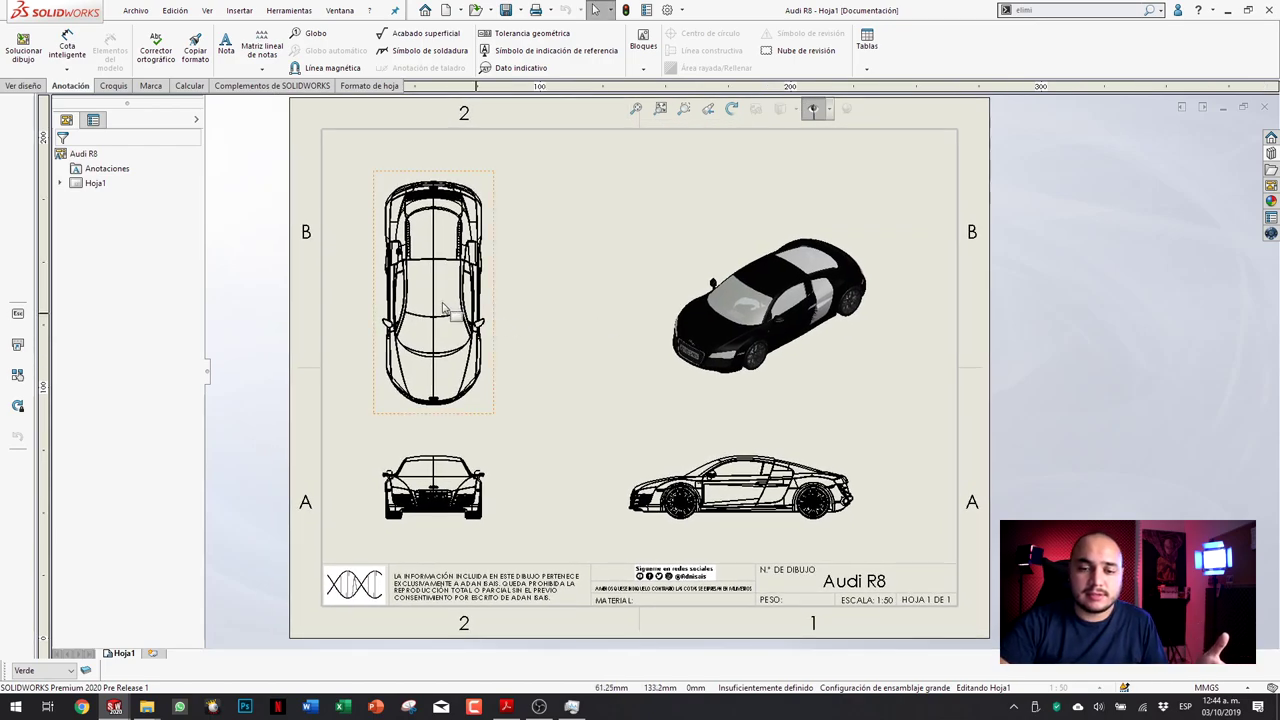
scroll(557, 310, "down", 2)
scroll(590, 330, "down", 3)
scroll(640, 370, "down", 3)
scroll(664, 388, "down", 2)
middle_click_drag(664, 388, 697, 200)
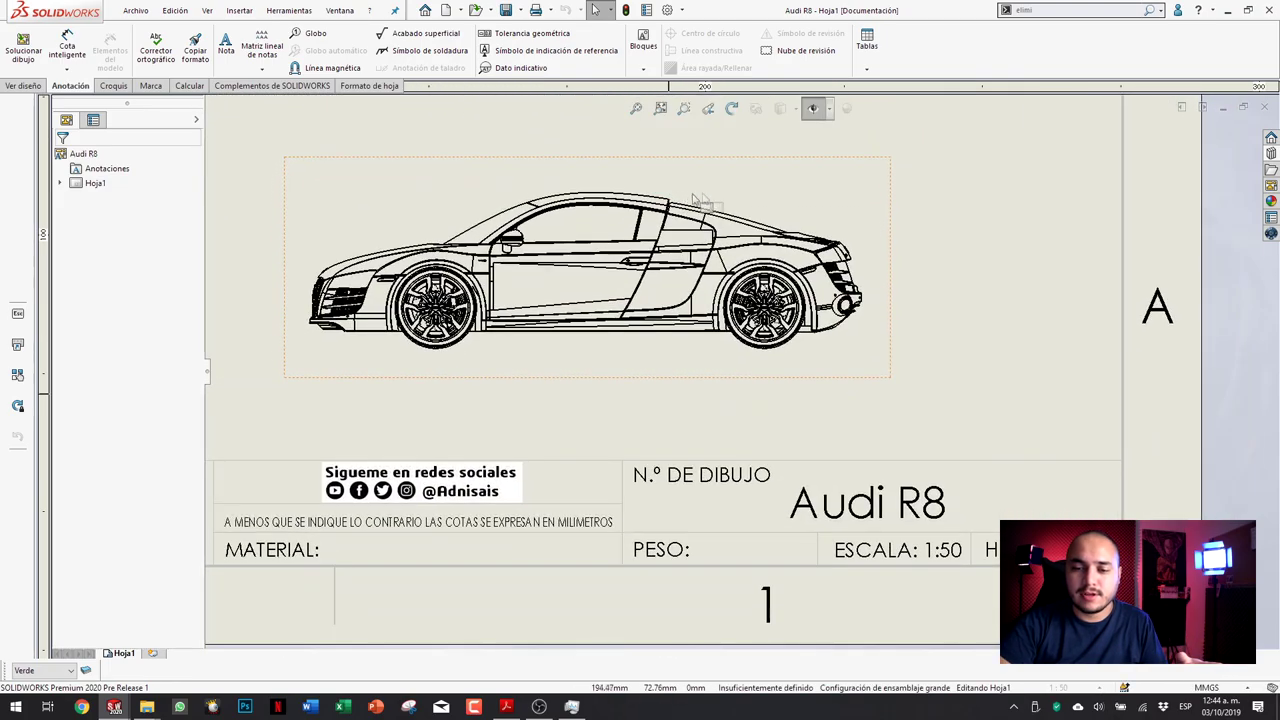
scroll(572, 287, "down", 2)
scroll(700, 330, "down", 4)
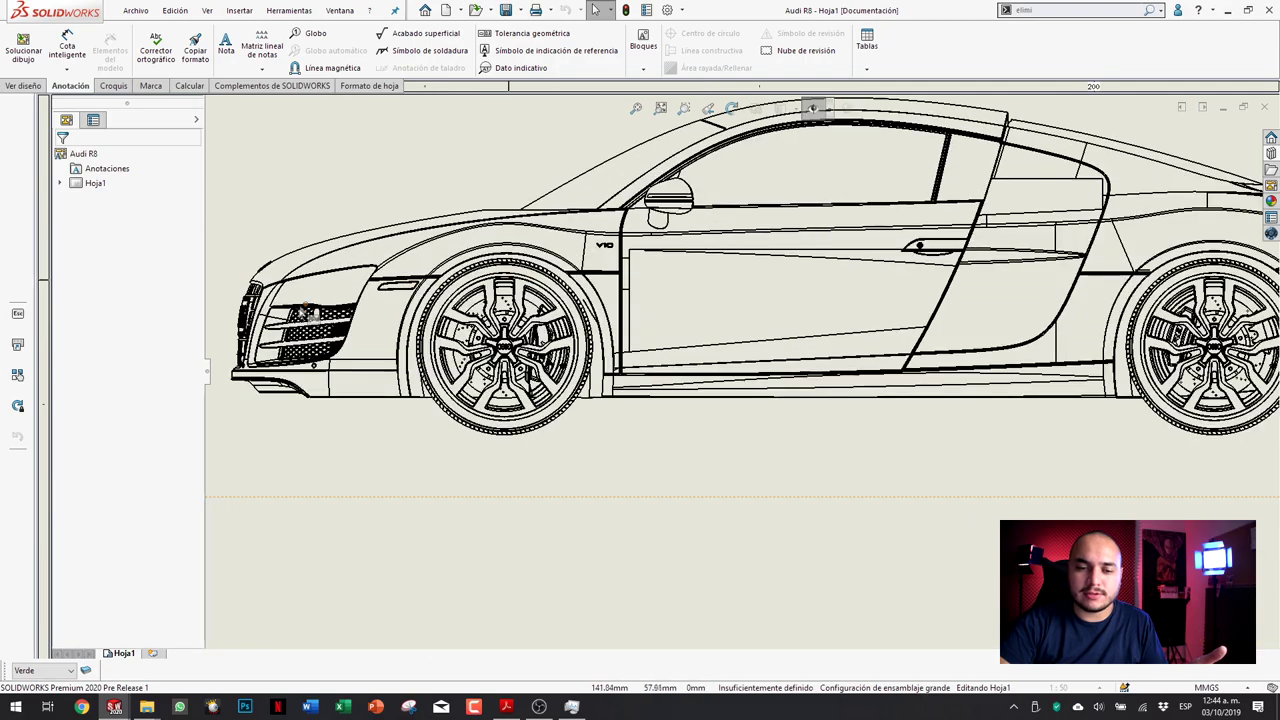
scroll(400, 330, "down", 3)
scroll(500, 360, "down", 3)
scroll(551, 372, "down", 2)
scroll(551, 372, "down", 2)
scroll(551, 372, "up", 1)
scroll(580, 370, "up", 2)
scroll(620, 366, "up", 2)
scroll(658, 362, "up", 2)
scroll(660, 360, "up", 2)
scroll(640, 358, "up", 2)
scroll(620, 357, "up", 2)
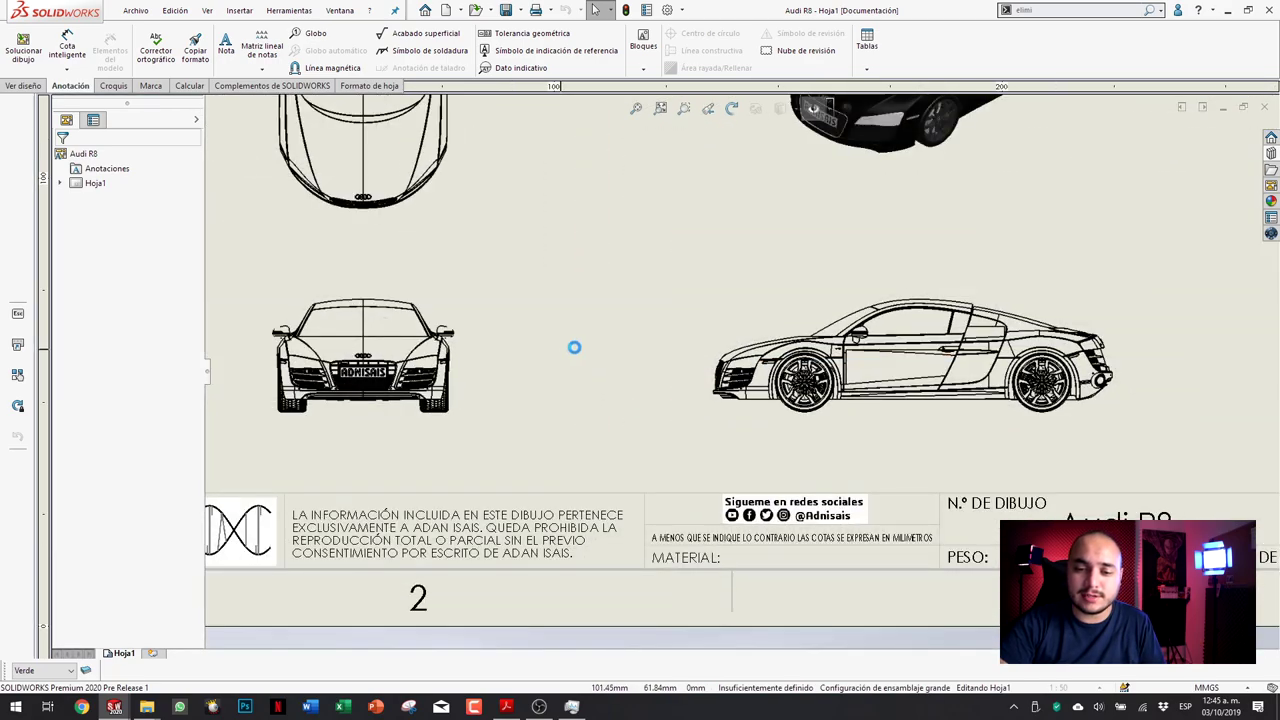
Step: Zoom in on the front view to examine the car's front grille
middle_click_drag(571, 346, 729, 346)
scroll(729, 346, "up", 1)
scroll(660, 345, "down", 3)
scroll(573, 380, "down", 2)
scroll(580, 360, "down", 2)
scroll(590, 335, "down", 2)
scroll(597, 313, "down", 2)
scroll(610, 320, "down", 2)
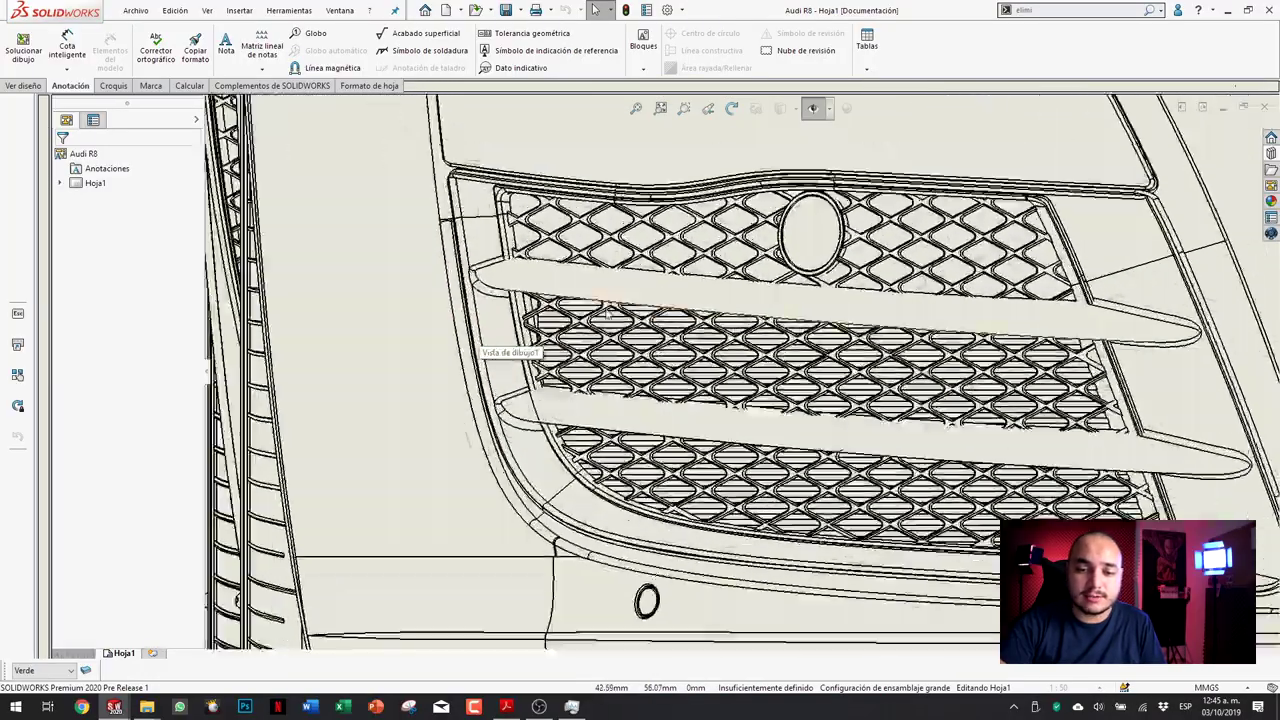
scroll(680, 355, "down", 2)
scroll(735, 387, "down", 1)
scroll(750, 375, "up", 1)
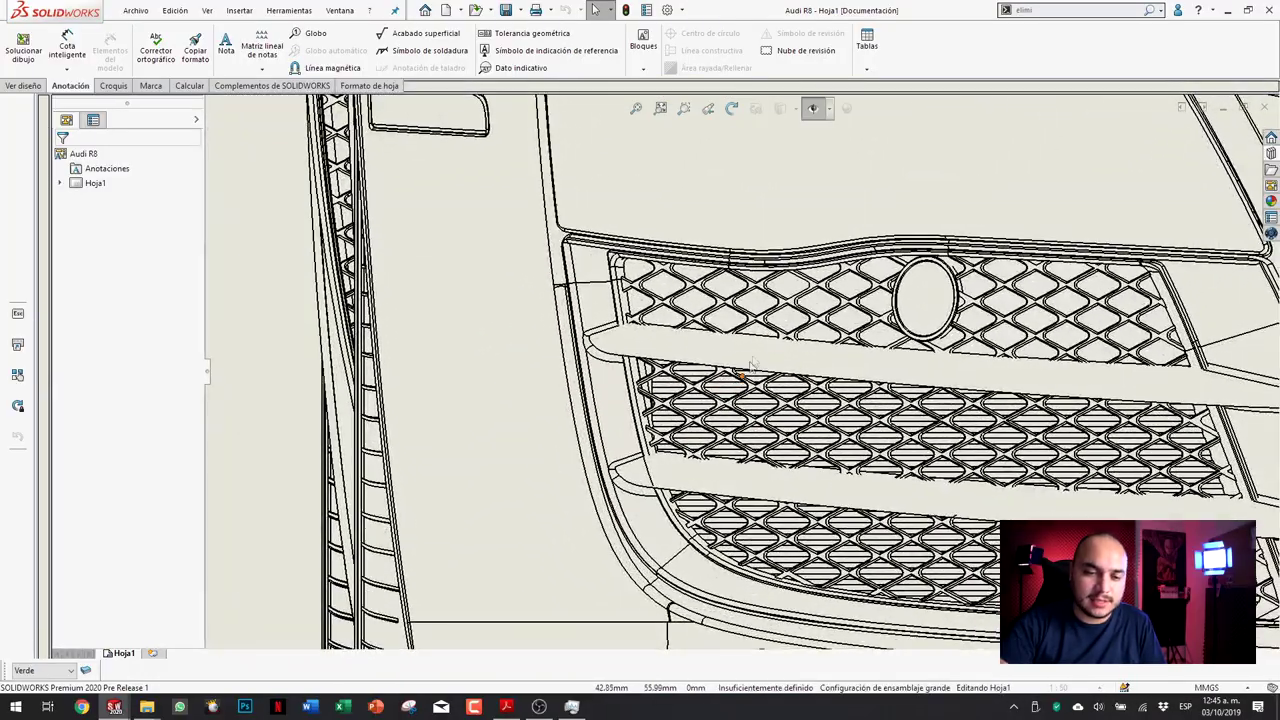
scroll(790, 355, "up", 2)
scroll(840, 335, "up", 2)
Step: Centre the side view and zoom in on the rear wheel detail, then back out
middle_click_drag(870, 323, 770, 290)
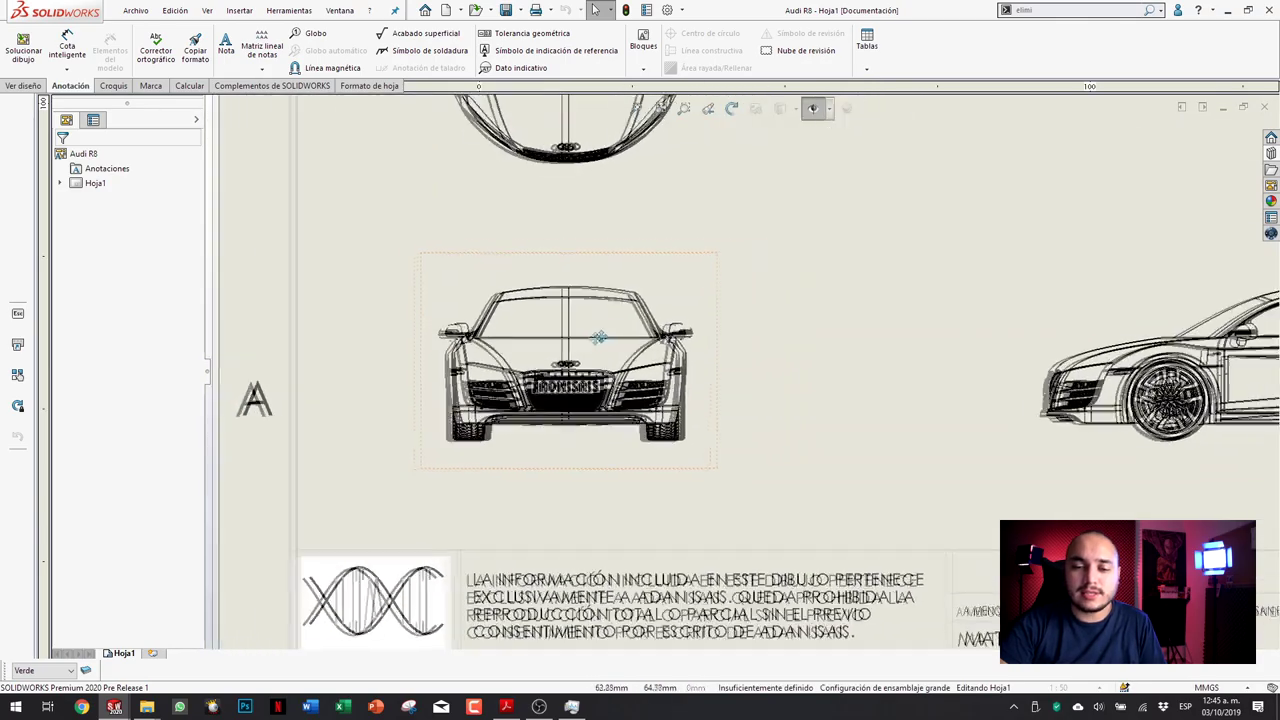
mouse_move(855, 248)
middle_mouse_down()
mouse_move(686, 394)
mouse_move(517, 369)
mouse_move(348, 230)
middle_mouse_up()
scroll(880, 350, "down", 2)
scroll(950, 360, "down", 3)
scroll(965, 365, "down", 1)
scroll(973, 370, "down", 1)
middle_click_drag(973, 370, 870, 226)
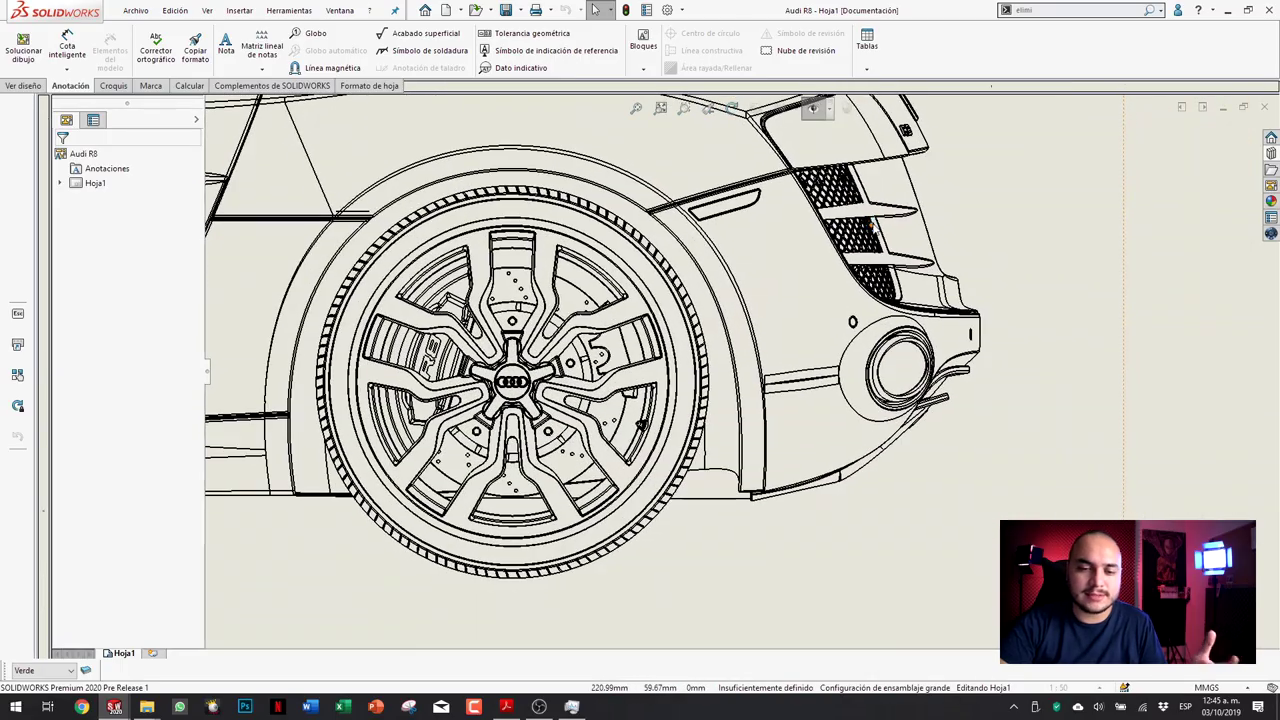
scroll(460, 401, "down", 2)
scroll(500, 370, "down", 1)
scroll(585, 310, "down", 1)
scroll(940, 310, "up", 2)
scroll(945, 306, "up", 1)
scroll(950, 303, "up", 2)
scroll(950, 303, "up", 1)
scroll(850, 295, "up", 3)
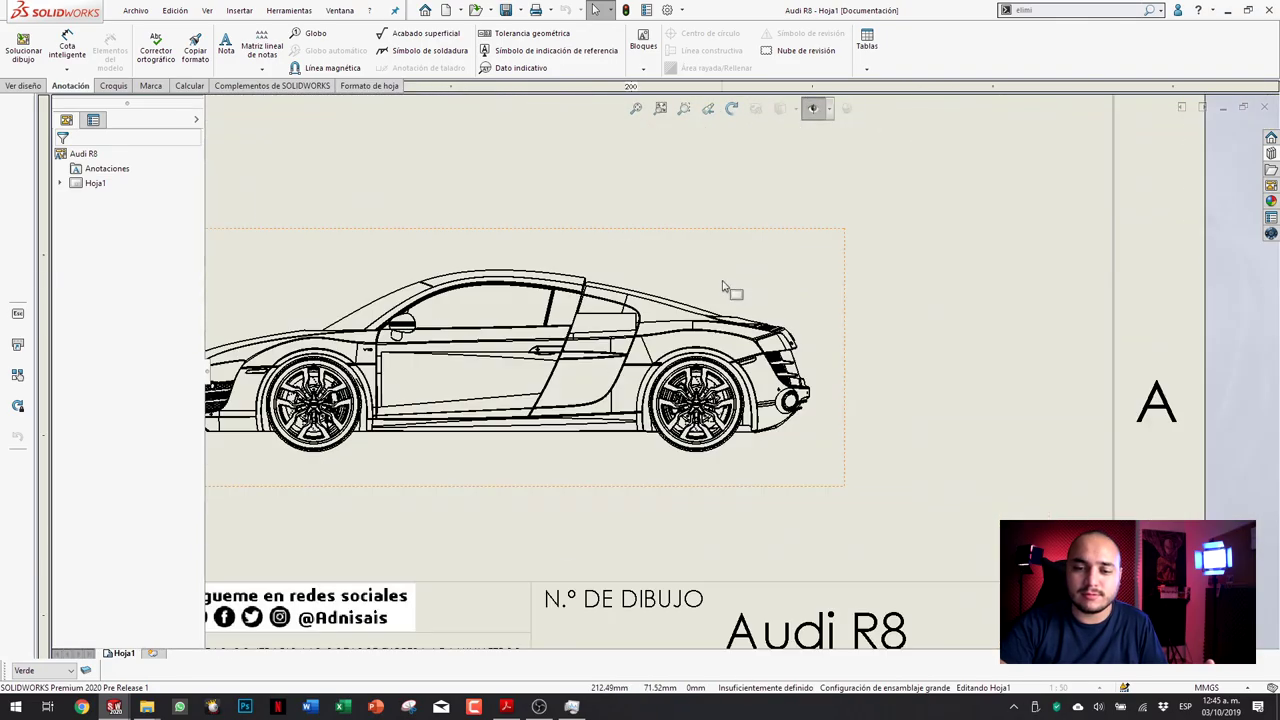
scroll(700, 290, "up", 2)
mouse_move(609, 294)
middle_mouse_down()
mouse_move(700, 300)
mouse_move(483, 346)
middle_mouse_up()
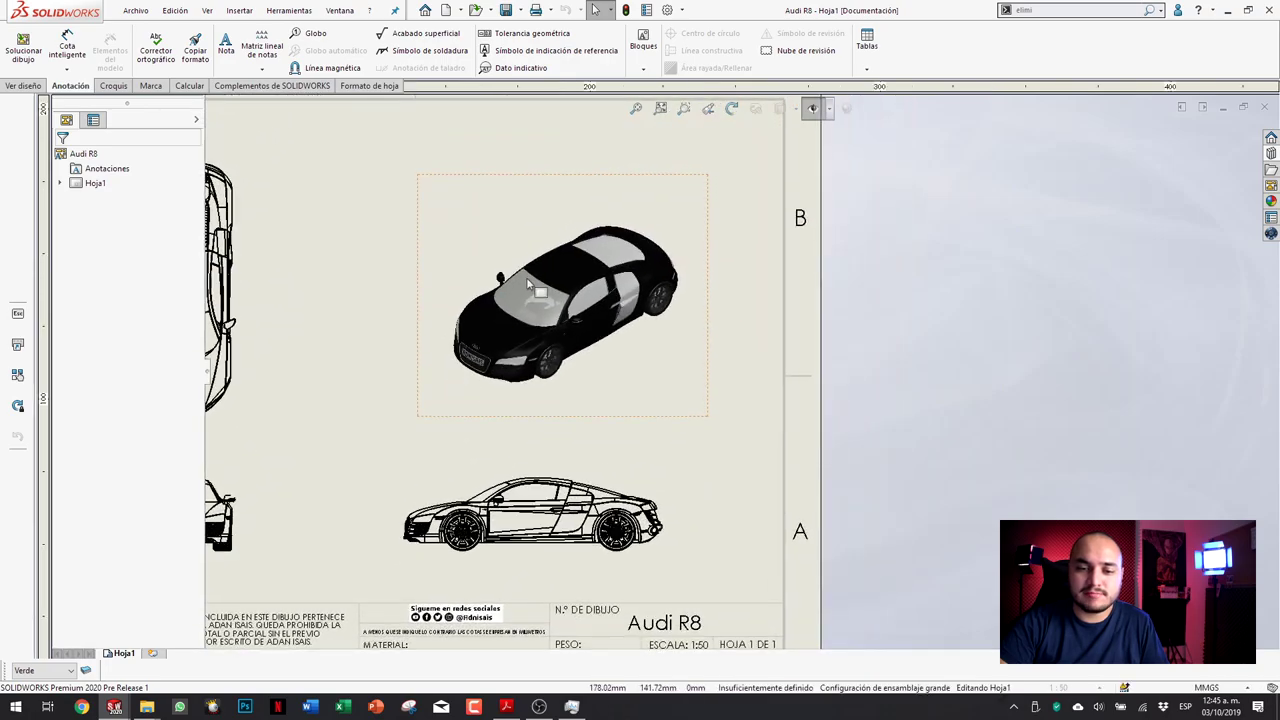
Step: Zoom into the shaded isometric car's front wheel and headlight, then zoom back out
scroll(530, 285, "down", 2)
scroll(580, 380, "down", 1)
scroll(600, 400, "down", 2)
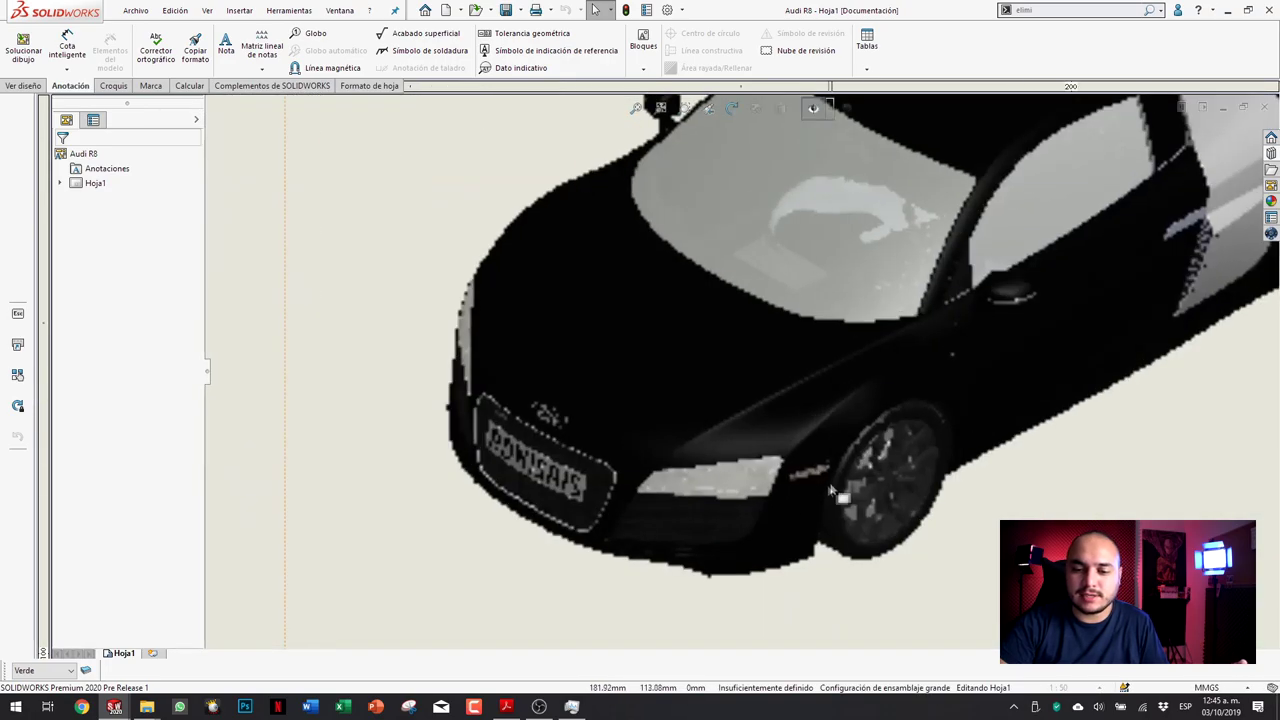
scroll(790, 500, "down", 2)
scroll(955, 420, "down", 2)
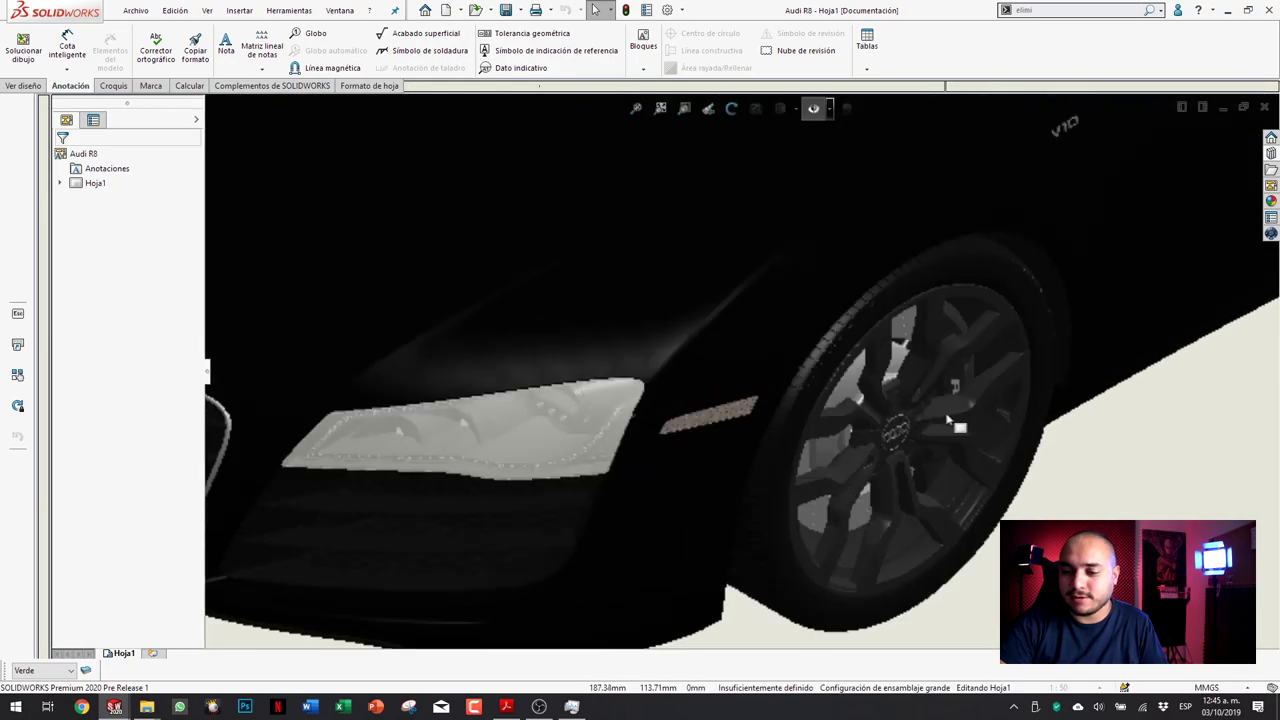
scroll(955, 420, "down", 1)
scroll(950, 413, "up", 1)
scroll(920, 403, "up", 2)
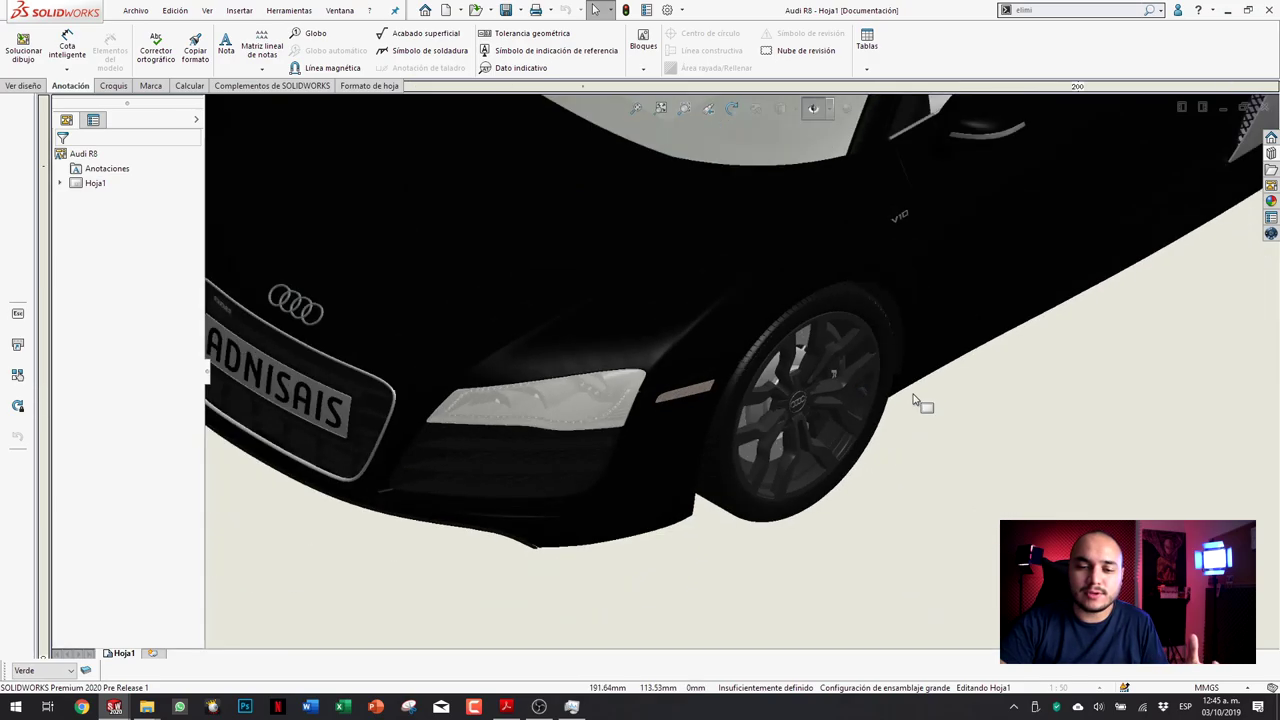
scroll(914, 400, "up", 2)
scroll(885, 387, "up", 1)
mouse_move(443, 357)
middle_mouse_down("ctrl")
mouse_move(526, 340)
mouse_move(628, 345)
middle_mouse_up("ctrl")
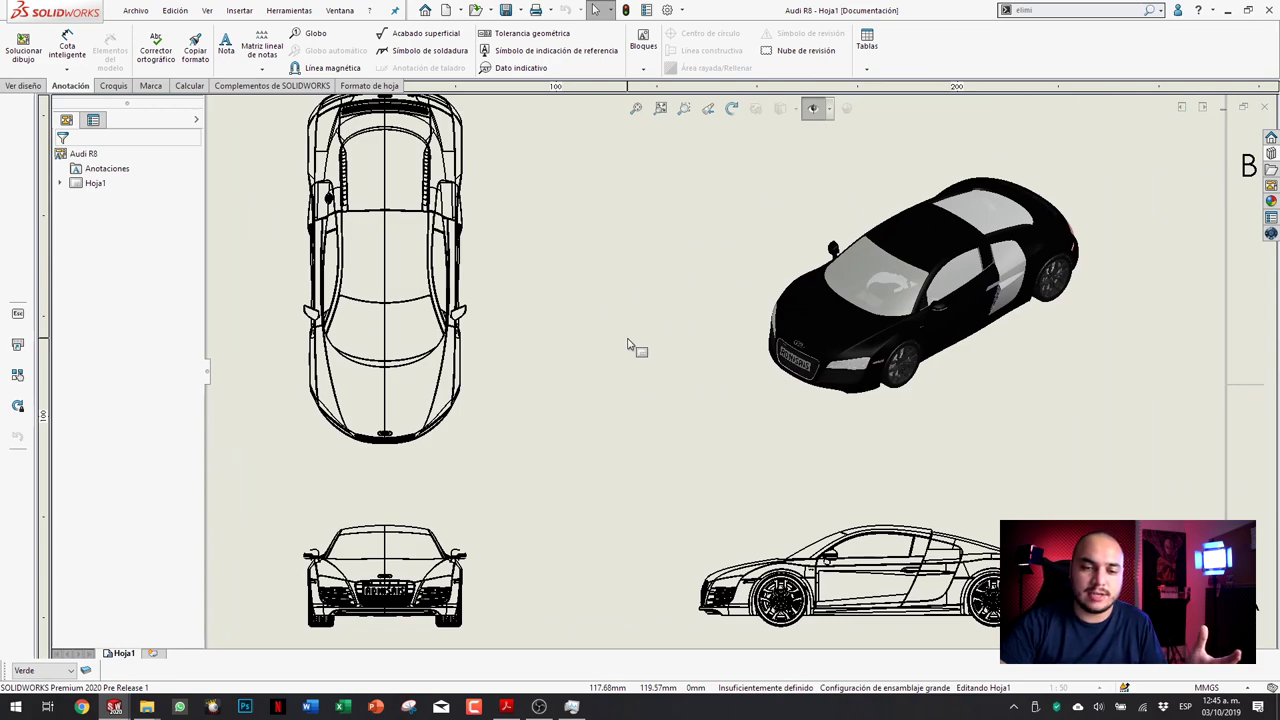
Step: Fit the whole Audi R8 drawing sheet in the window and nudge it slightly left
scroll(628, 345, "up", 2)
key("f")
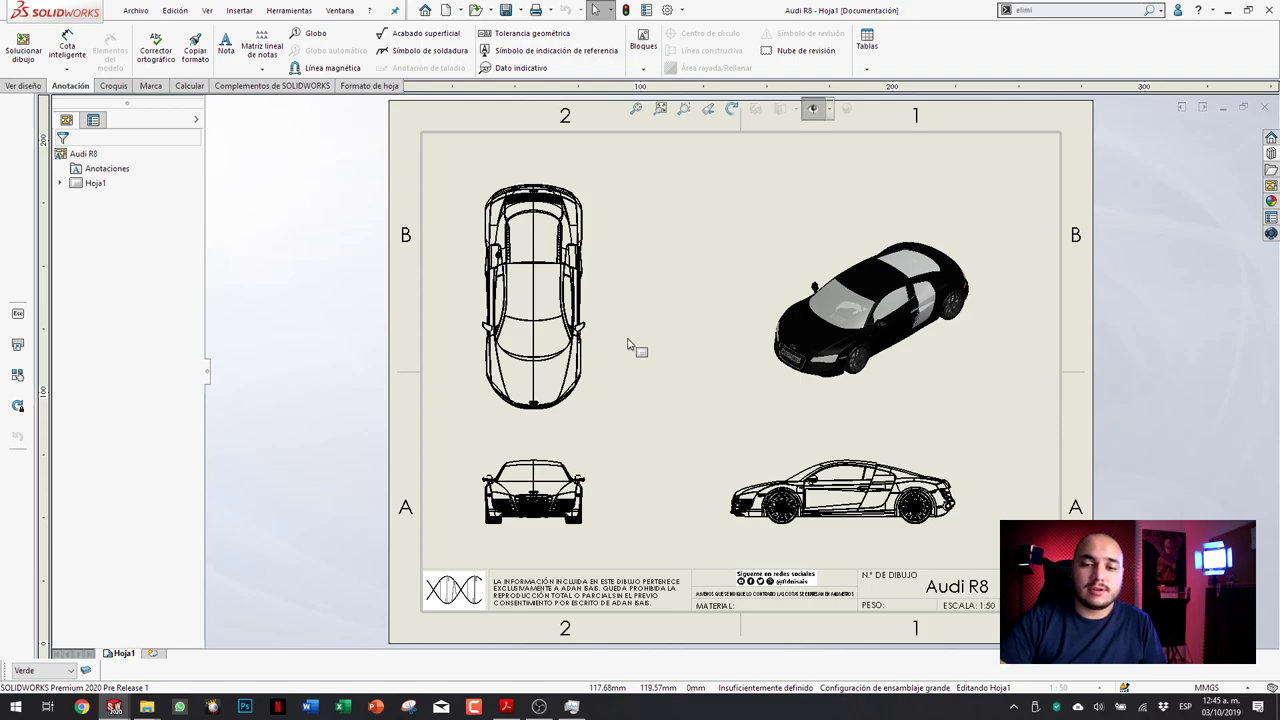
middle_click_drag(588, 268, 542, 271)
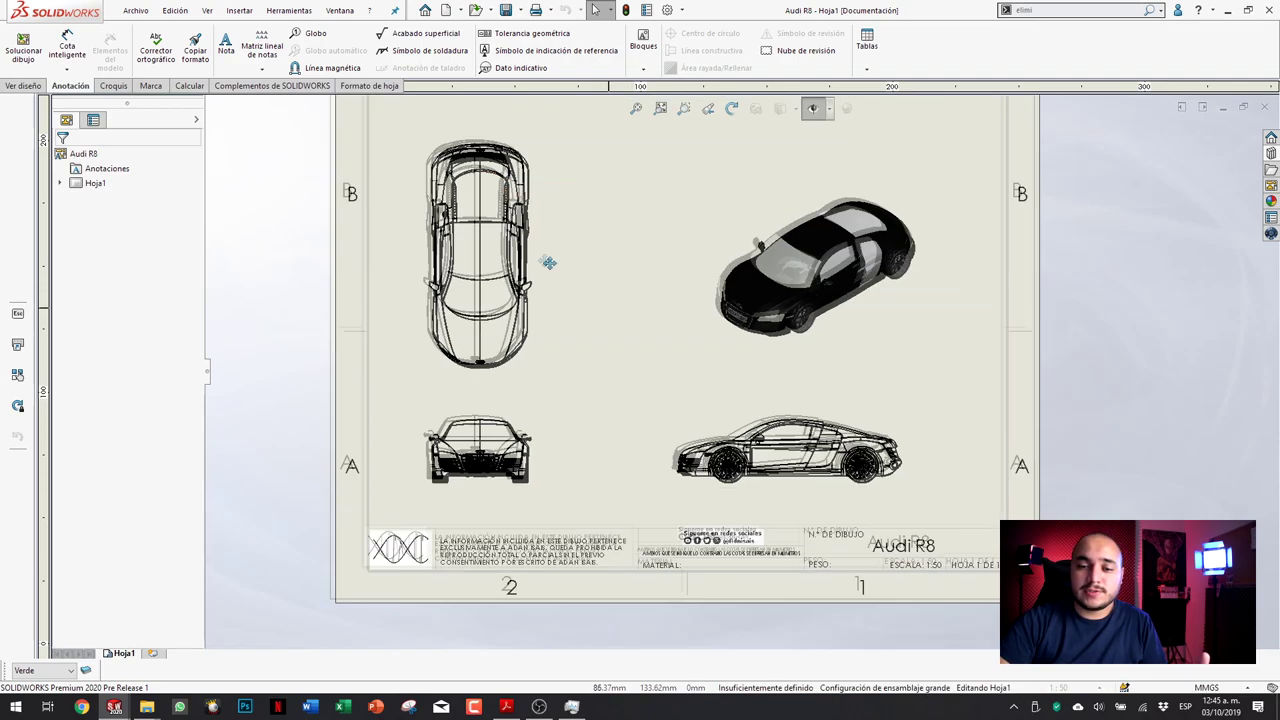